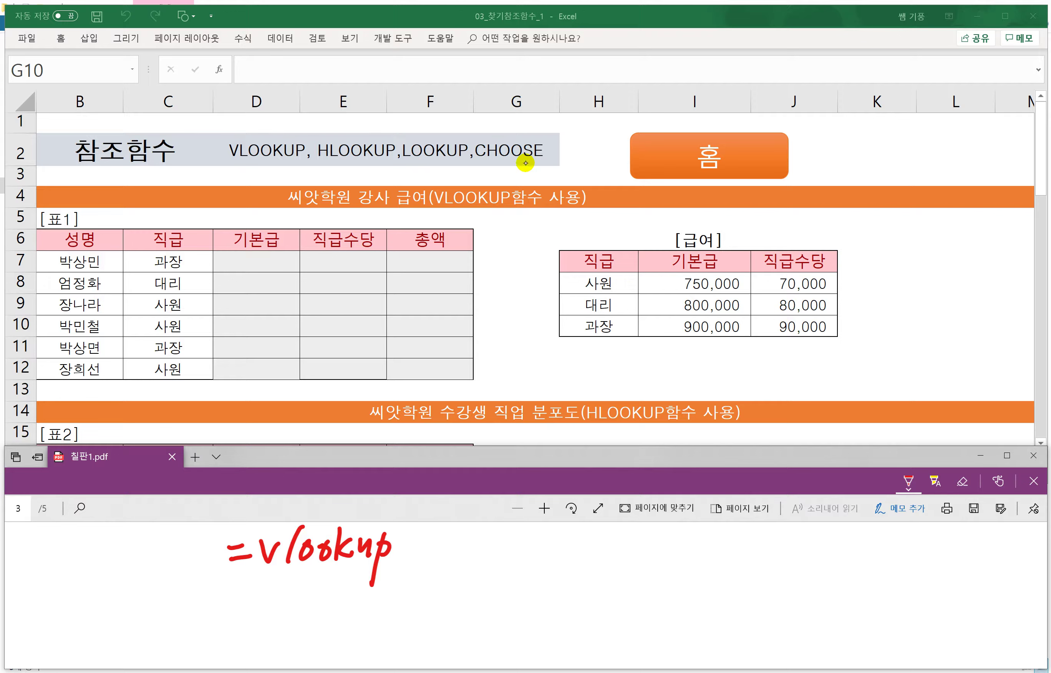
Step: Handwrite the arguments (기준셀, 참조범위, 열번호, 0) after =Vlookup on the blackboard PDF page
mouse_move(415, 534)
mouse_down()
mouse_move(413, 557)
mouse_move(460, 552)
mouse_move(464, 563)
mouse_move(490, 551)
mouse_up()
mouse_move(491, 530)
mouse_down()
mouse_move(507, 565)
mouse_move(542, 535)
mouse_up()
mouse_move(535, 540)
mouse_down()
mouse_move(526, 553)
mouse_move(544, 546)
mouse_up()
mouse_move(546, 542)
mouse_down()
mouse_move(555, 555)
mouse_move(548, 564)
mouse_move(568, 555)
mouse_up()
drag(557, 559, 583, 557)
mouse_move(587, 534)
mouse_down()
mouse_move(615, 535)
mouse_move(621, 550)
mouse_up()
drag(614, 552, 613, 560)
mouse_move(624, 531)
mouse_down()
mouse_move(632, 563)
mouse_move(671, 540)
mouse_up()
drag(675, 535, 676, 558)
drag(670, 552, 681, 563)
drag(683, 536, 691, 558)
drag(695, 537, 707, 562)
drag(711, 530, 722, 541)
drag(714, 544, 716, 553)
mouse_move(709, 559)
mouse_down()
mouse_move(763, 540)
mouse_move(780, 565)
mouse_up()
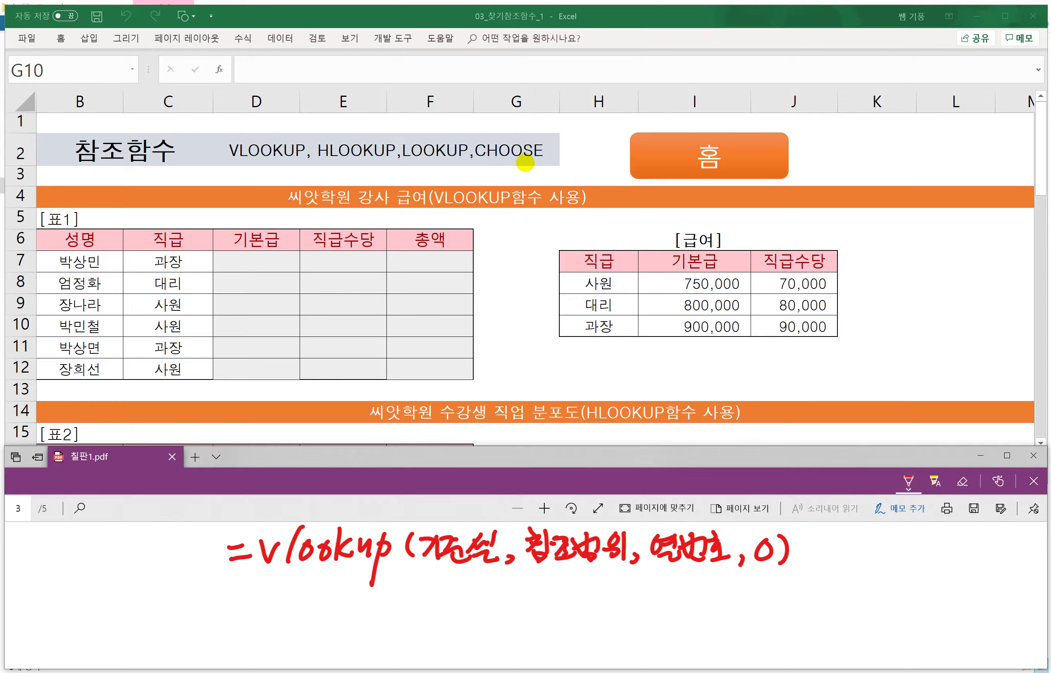
Step: Handwrite the match-type note "0:정확한 값, 1:유사한 값" beneath the Vlookup syntax
mouse_move(428, 576)
mouse_down()
mouse_move(482, 603)
mouse_move(525, 596)
mouse_move(534, 609)
mouse_up()
mouse_move(547, 576)
mouse_down()
mouse_move(559, 596)
mouse_move(574, 589)
mouse_up()
mouse_move(550, 587)
mouse_down()
mouse_move(566, 607)
mouse_move(592, 601)
mouse_up()
drag(583, 600, 591, 604)
drag(623, 576, 606, 602)
drag(630, 577, 630, 600)
drag(646, 576, 649, 594)
drag(647, 593, 651, 596)
drag(662, 585, 672, 603)
drag(686, 578, 695, 584)
mouse_move(700, 576)
mouse_down()
mouse_move(700, 596)
mouse_move(706, 587)
mouse_up()
drag(691, 595, 718, 592)
drag(730, 576, 725, 603)
drag(720, 597, 726, 605)
drag(733, 596, 744, 600)
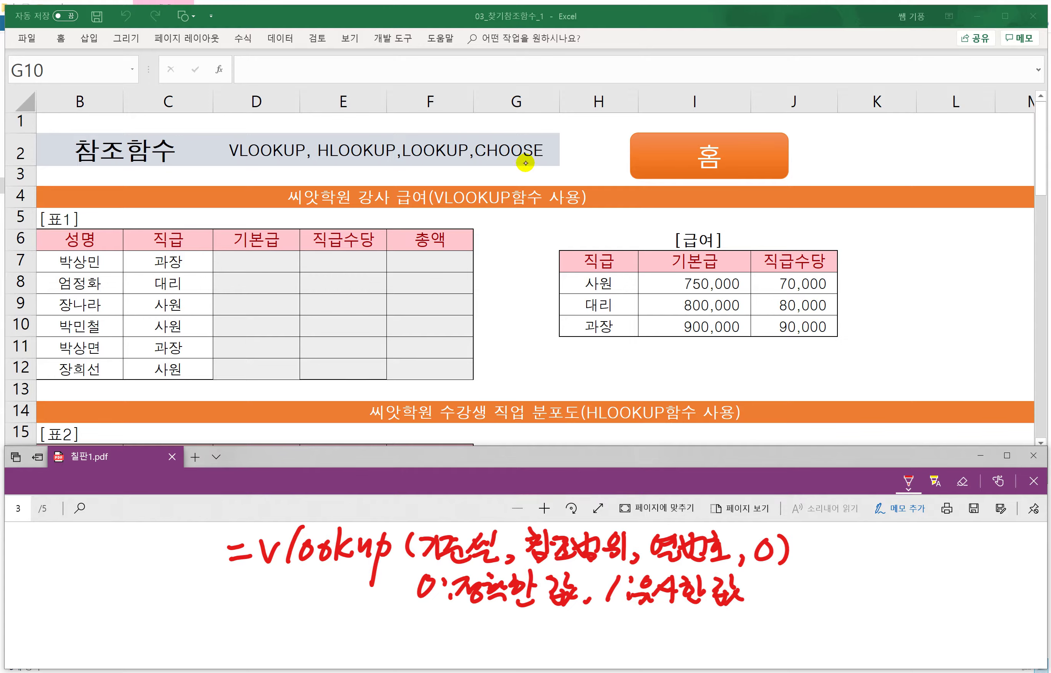
Step: Handwrite "false" under the 0 note and "True" under the 1 note, and mark 1 as the alternative below Vlookup's last argument
drag(431, 604, 473, 640)
mouse_move(458, 623)
mouse_down()
mouse_move(478, 618)
mouse_move(494, 636)
mouse_up()
drag(493, 624, 501, 638)
mouse_move(519, 618)
mouse_down()
mouse_move(508, 641)
mouse_move(542, 637)
mouse_up()
drag(614, 608, 641, 632)
mouse_move(645, 615)
mouse_down()
mouse_move(667, 611)
mouse_move(656, 633)
mouse_up()
drag(667, 619, 690, 635)
mouse_move(696, 627)
mouse_down()
mouse_move(709, 619)
mouse_move(713, 636)
mouse_up()
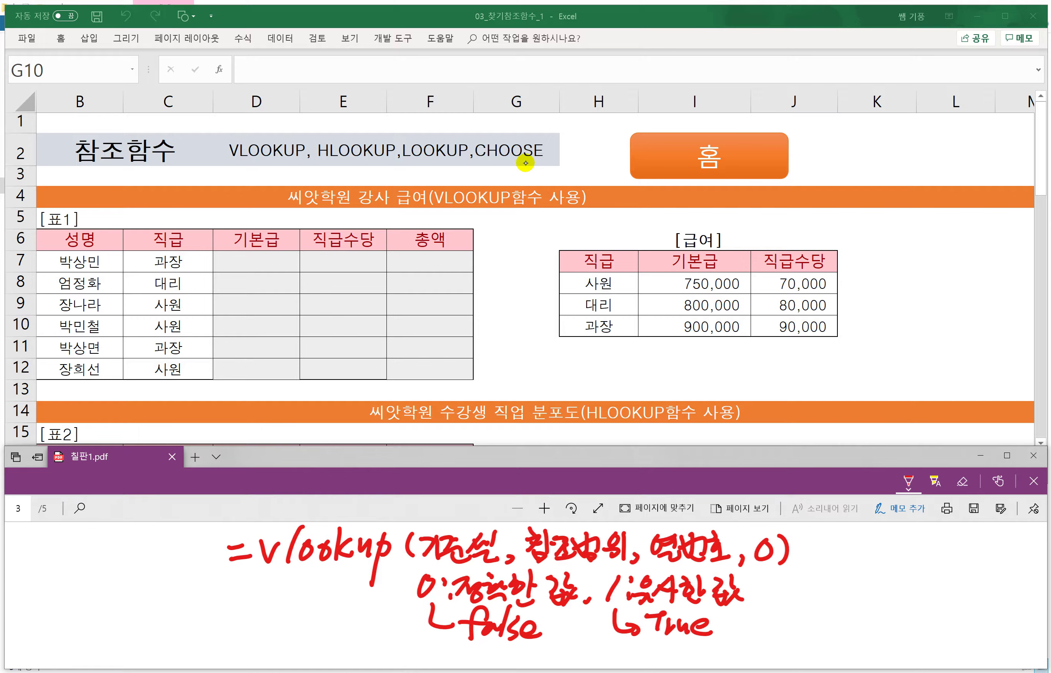
mouse_move(753, 569)
mouse_down()
mouse_move(783, 565)
mouse_move(760, 595)
mouse_up()
Step: Handwrite the syntax =Hlookup(기준셀, 참조범위, 행번호, 0) in the blank space below the Vlookup notes
scroll(525, 596, down, 1)
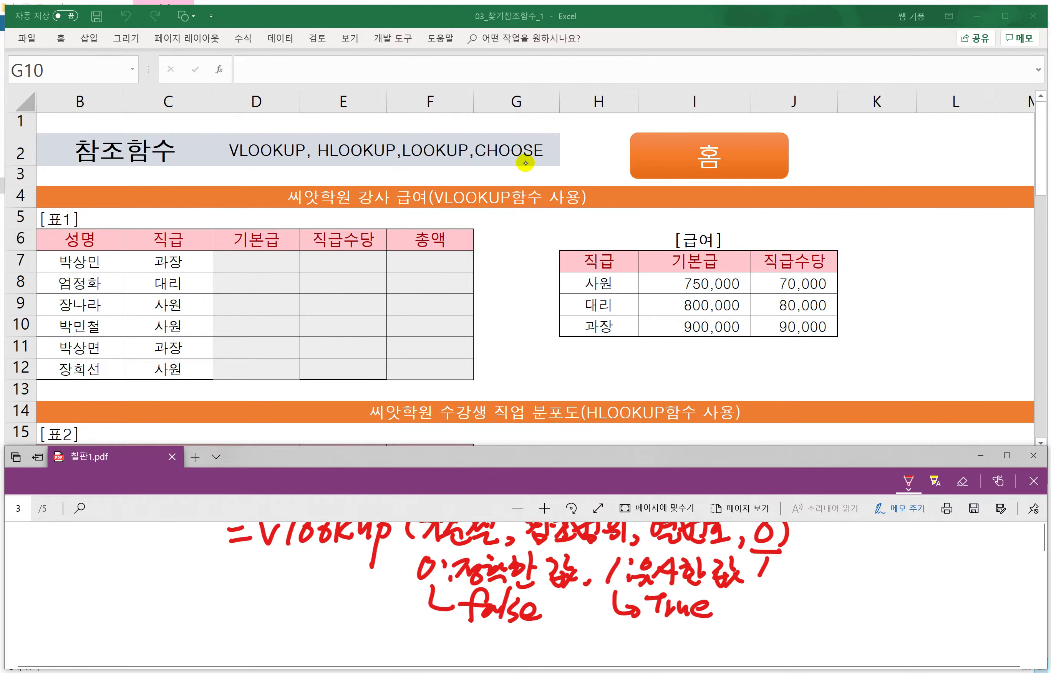
scroll(526, 595, up, 1)
scroll(526, 592, down, 1)
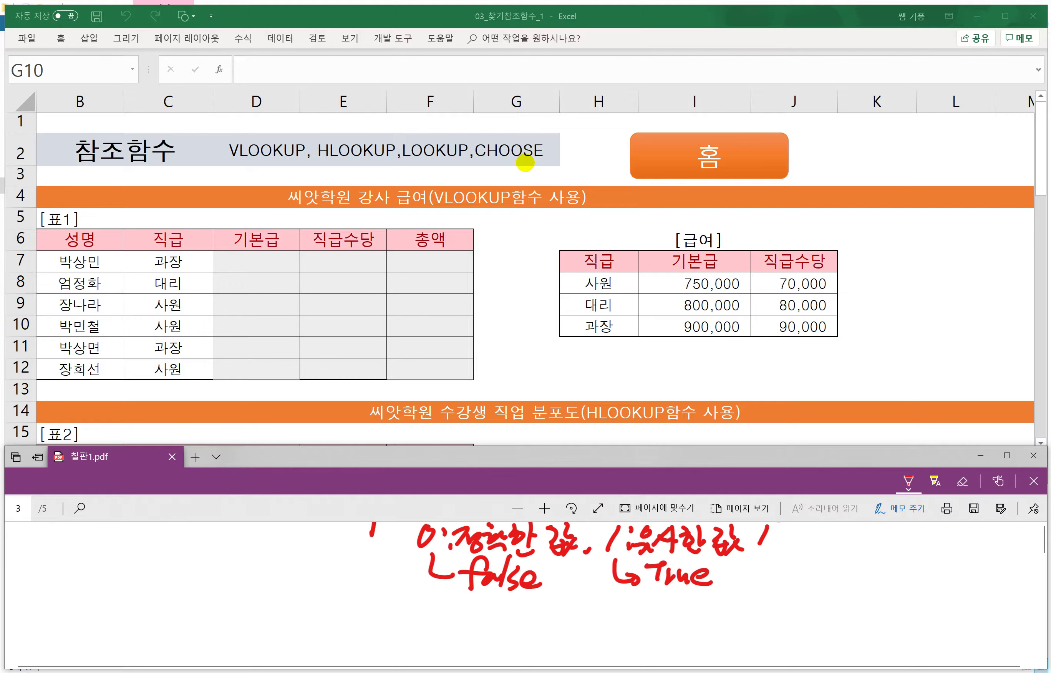
click(227, 604)
drag(234, 614, 265, 614)
mouse_move(271, 594)
mouse_down()
mouse_move(267, 619)
mouse_move(283, 604)
mouse_up()
drag(283, 594, 287, 623)
mouse_move(300, 606)
mouse_down()
mouse_move(299, 619)
mouse_move(311, 620)
mouse_up()
mouse_move(335, 579)
mouse_down()
mouse_move(320, 621)
mouse_move(343, 616)
mouse_up()
mouse_move(343, 600)
mouse_down()
mouse_move(355, 632)
mouse_move(363, 636)
mouse_move(369, 618)
mouse_move(349, 610)
mouse_move(370, 634)
mouse_up()
mouse_move(371, 603)
mouse_down()
mouse_move(375, 617)
mouse_move(423, 616)
mouse_up()
mouse_move(437, 597)
mouse_down()
mouse_move(436, 626)
mouse_move(444, 614)
mouse_up()
drag(452, 608, 464, 612)
drag(451, 620, 467, 616)
drag(478, 608, 495, 614)
mouse_move(476, 618)
mouse_down()
mouse_move(503, 632)
mouse_move(533, 612)
mouse_up()
drag(537, 597, 538, 630)
drag(548, 600, 560, 619)
drag(546, 622, 580, 623)
mouse_move(572, 600)
mouse_down()
mouse_move(592, 631)
mouse_move(603, 616)
mouse_up()
drag(582, 623, 591, 631)
drag(590, 606, 608, 632)
drag(593, 623, 603, 627)
mouse_move(616, 623)
mouse_down()
mouse_move(624, 634)
mouse_move(639, 621)
mouse_up()
drag(633, 599, 655, 624)
mouse_move(638, 620)
mouse_down()
mouse_move(653, 632)
mouse_move(669, 625)
mouse_up()
drag(659, 603, 680, 632)
drag(679, 600, 691, 619)
drag(687, 620, 687, 624)
drag(677, 627, 739, 602)
drag(764, 590, 754, 626)
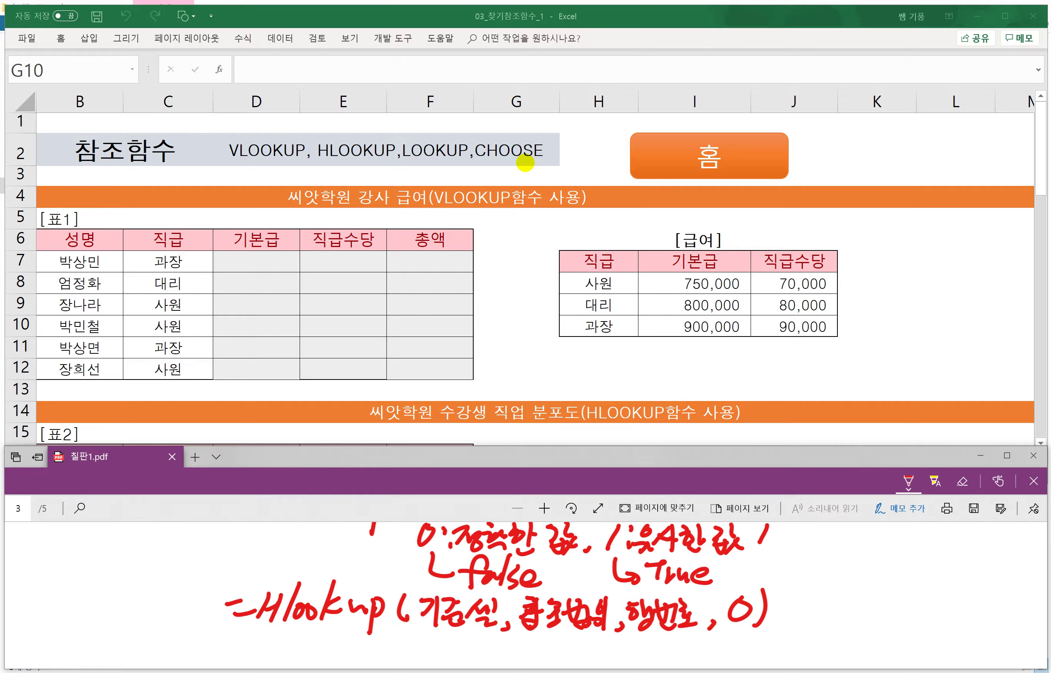
Step: Underline the 참조범위 argument in both the handwritten Vlookup and Hlookup syntax
scroll(525, 597, up, 2)
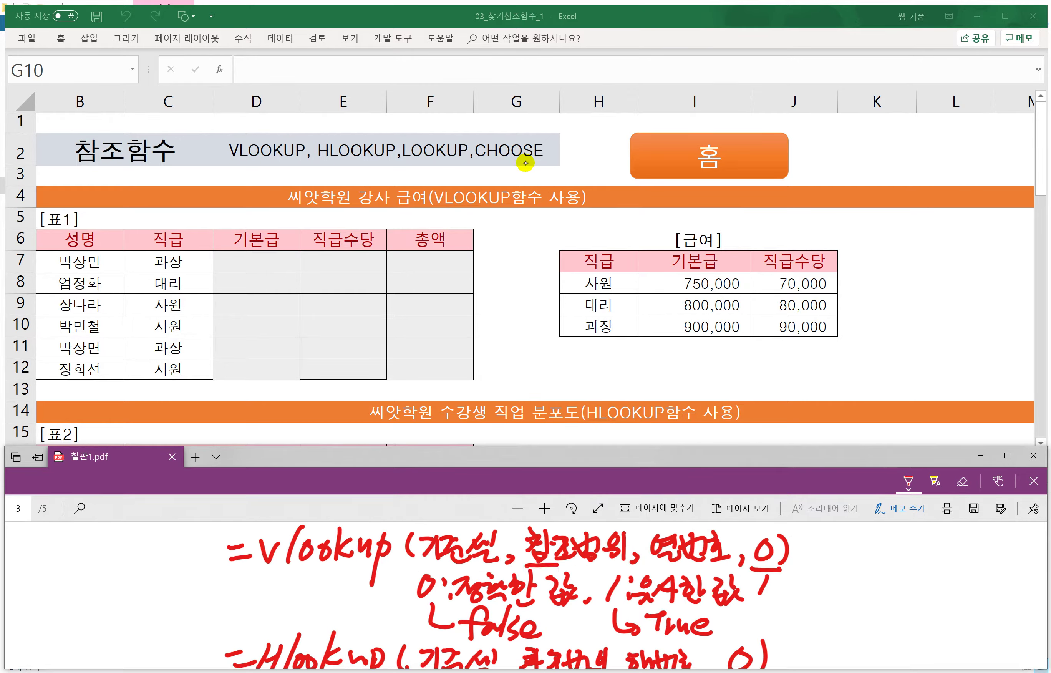
drag(558, 566, 623, 563)
scroll(526, 596, down, 2)
drag(521, 632, 612, 634)
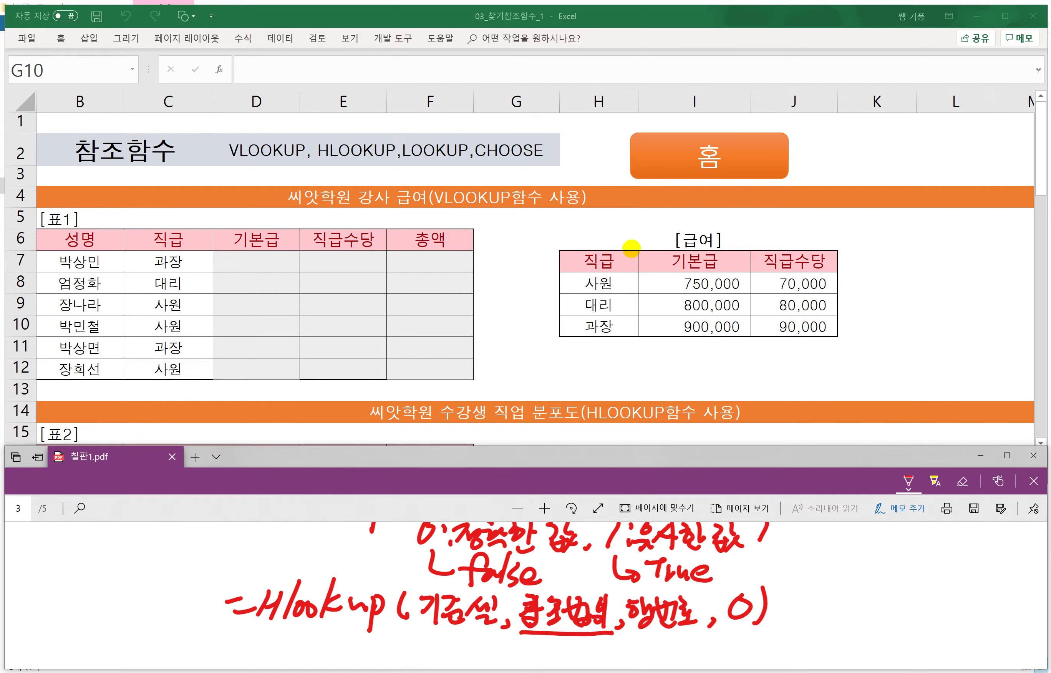
Step: Switch to the Excel sheet, draw a box around cell C7 and label it 기준셀 in handwriting
mouse_move(145, 261)
mouse_down()
mouse_move(119, 263)
mouse_move(123, 275)
mouse_move(202, 274)
mouse_move(174, 248)
mouse_move(125, 248)
mouse_up()
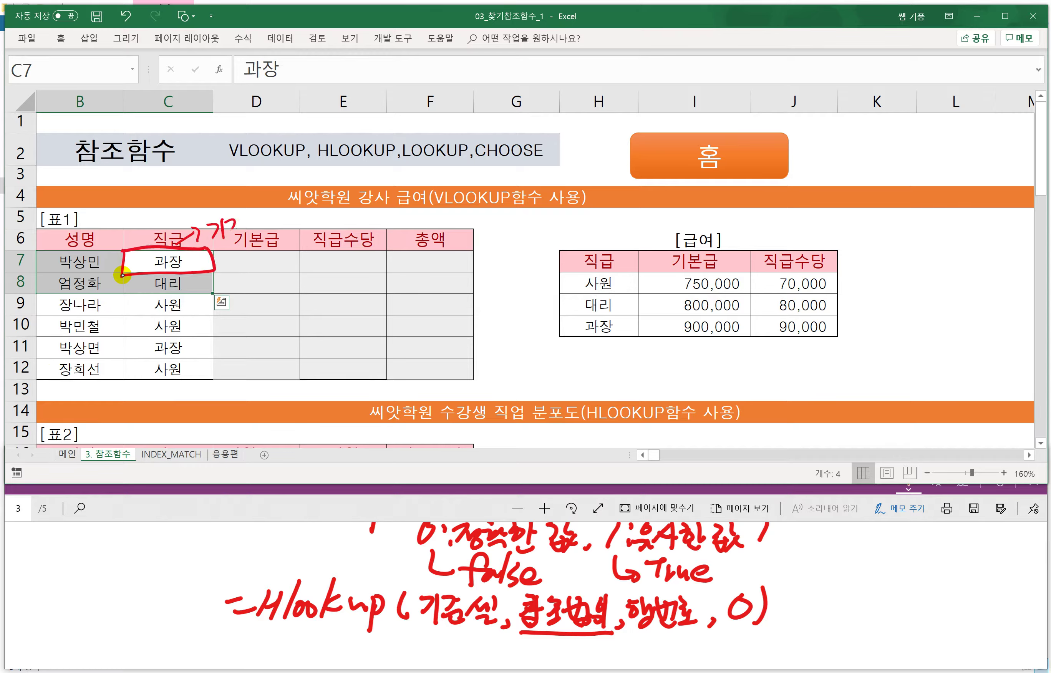
drag(239, 231, 254, 232)
drag(261, 211, 257, 217)
Step: Outline the 급여 table data H8:J10 in red ink and label it 참조범위 beside the table
mouse_move(556, 274)
mouse_down()
mouse_move(565, 342)
mouse_move(821, 338)
mouse_move(838, 311)
mouse_move(747, 275)
mouse_move(558, 278)
mouse_up()
drag(855, 278, 859, 286)
mouse_move(851, 290)
mouse_down()
mouse_move(852, 302)
mouse_move(898, 295)
mouse_up()
drag(905, 285, 919, 301)
mouse_move(918, 285)
mouse_down()
mouse_move(929, 300)
mouse_move(933, 289)
mouse_up()
drag(927, 305, 943, 304)
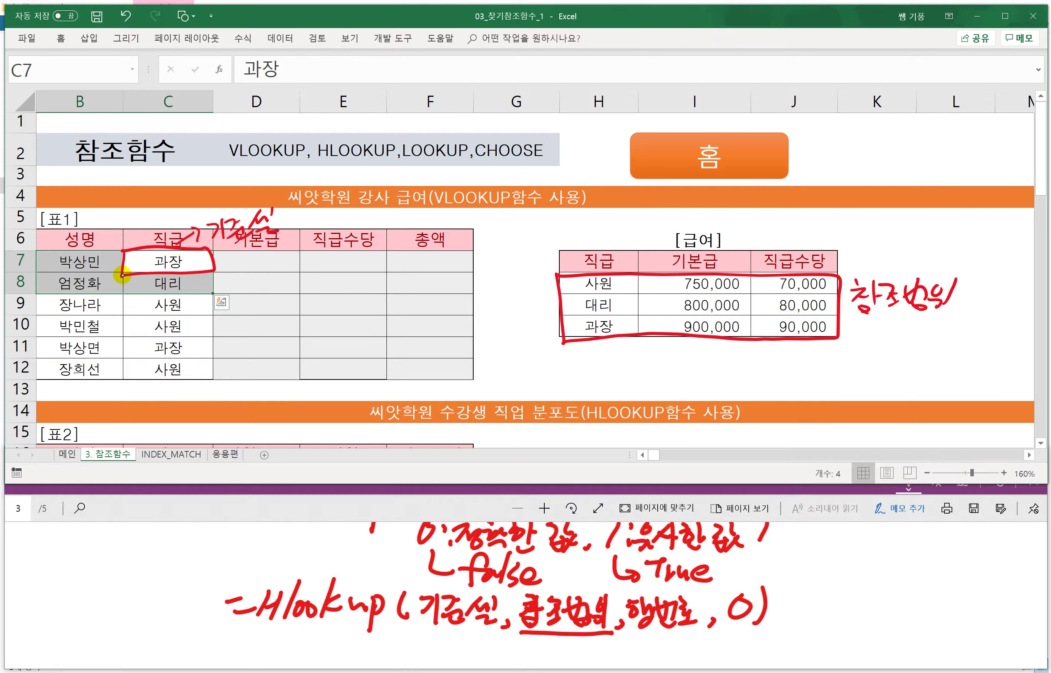
Step: Handwrite the column numbers 1, 2 and 3 beneath the three columns of the 급여 table
drag(604, 345, 599, 371)
mouse_move(688, 346)
mouse_down()
mouse_move(689, 360)
mouse_move(712, 353)
mouse_up()
drag(786, 346, 779, 365)
Step: Enter =VLOOKUP(C7,$H$8:$J$10,2,0) in D7 for 기본급 and fill it down to D12
click(248, 261)
text(=VLOOKUP()
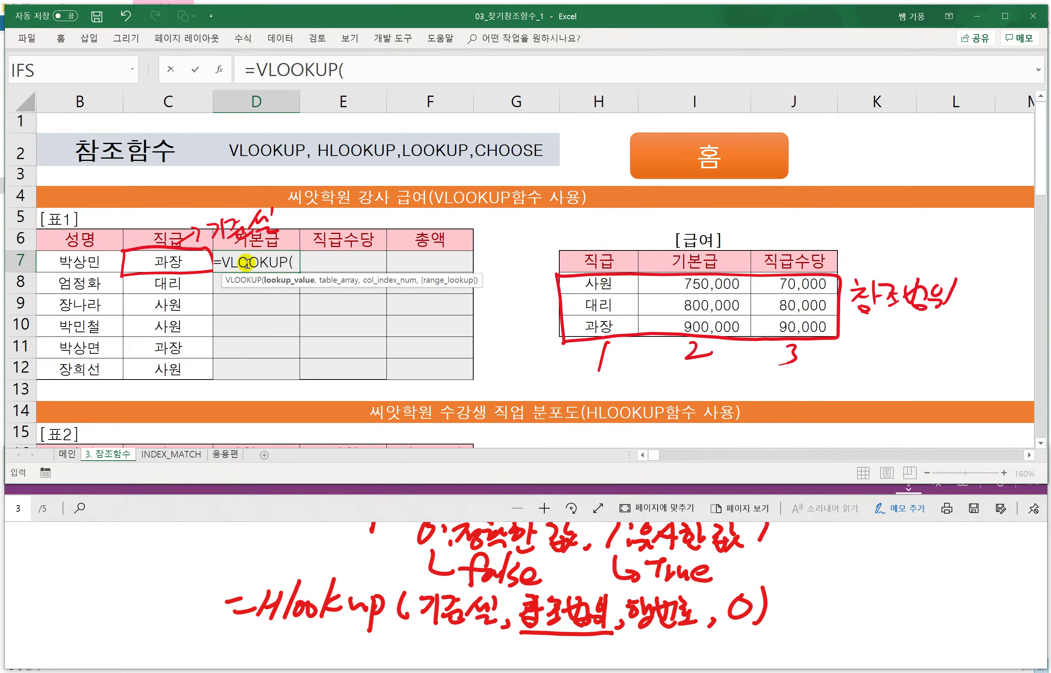
click(175, 264)
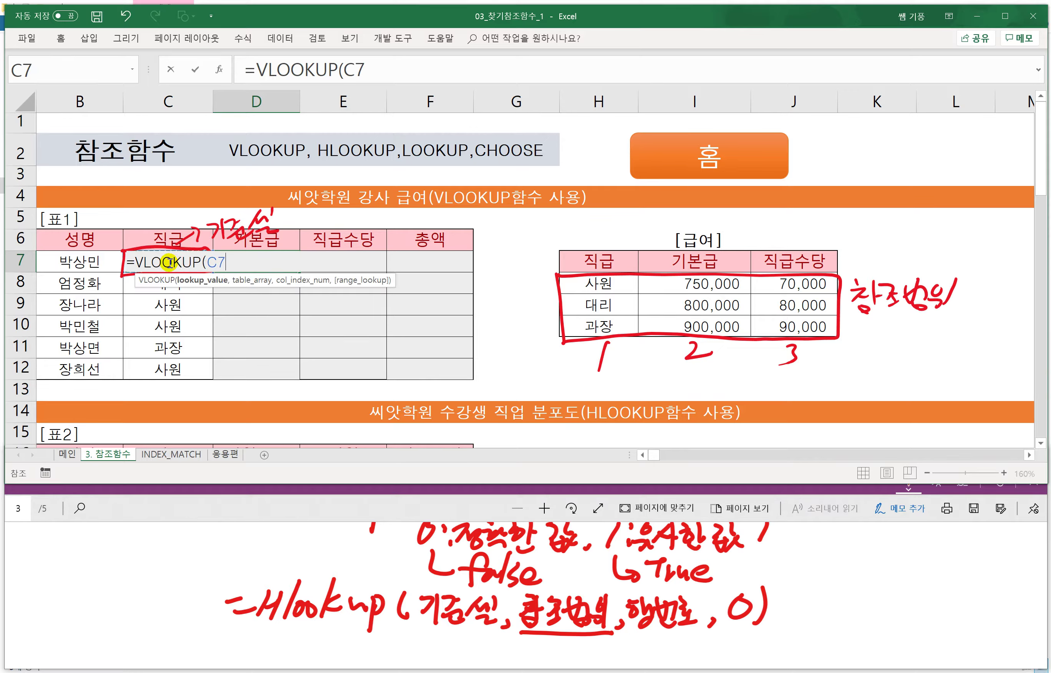
text(,)
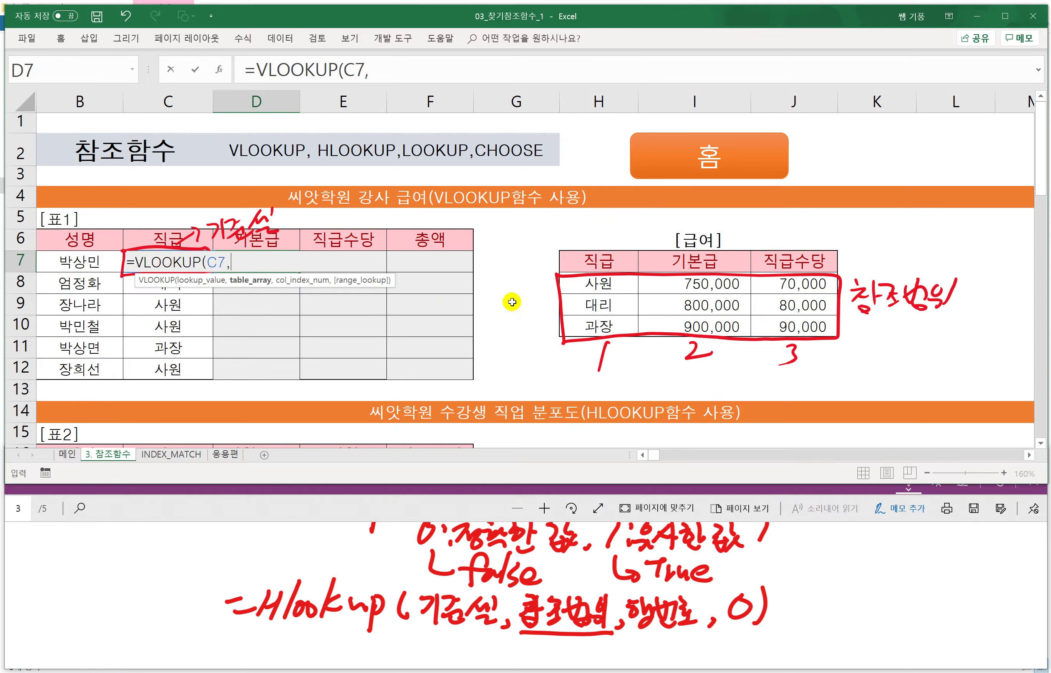
drag(588, 284, 791, 328)
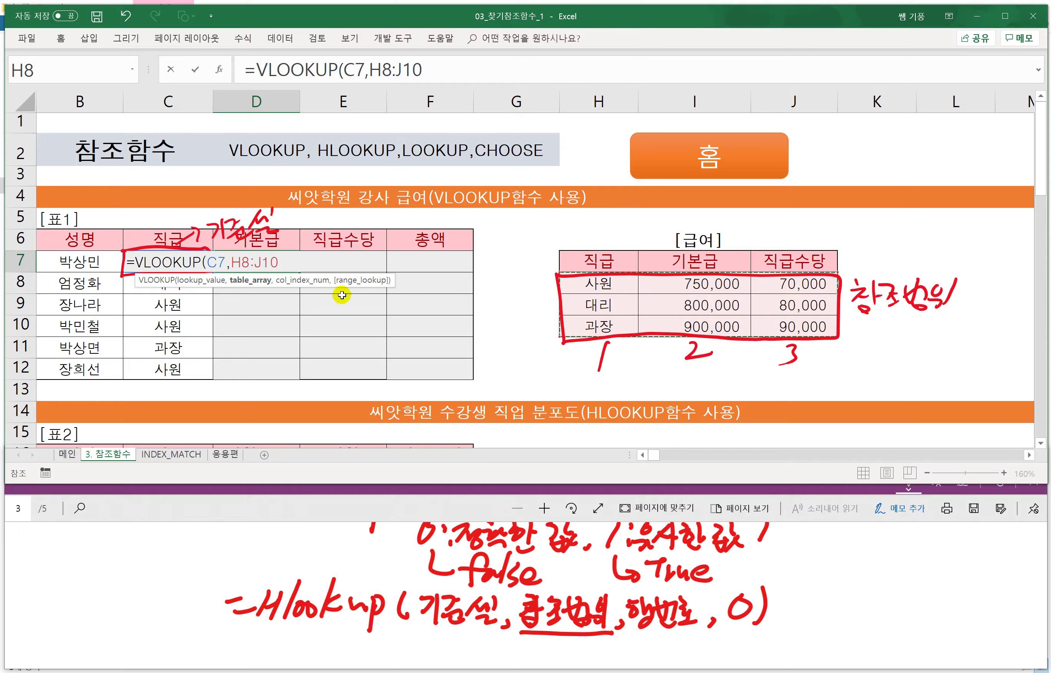
key(F4)
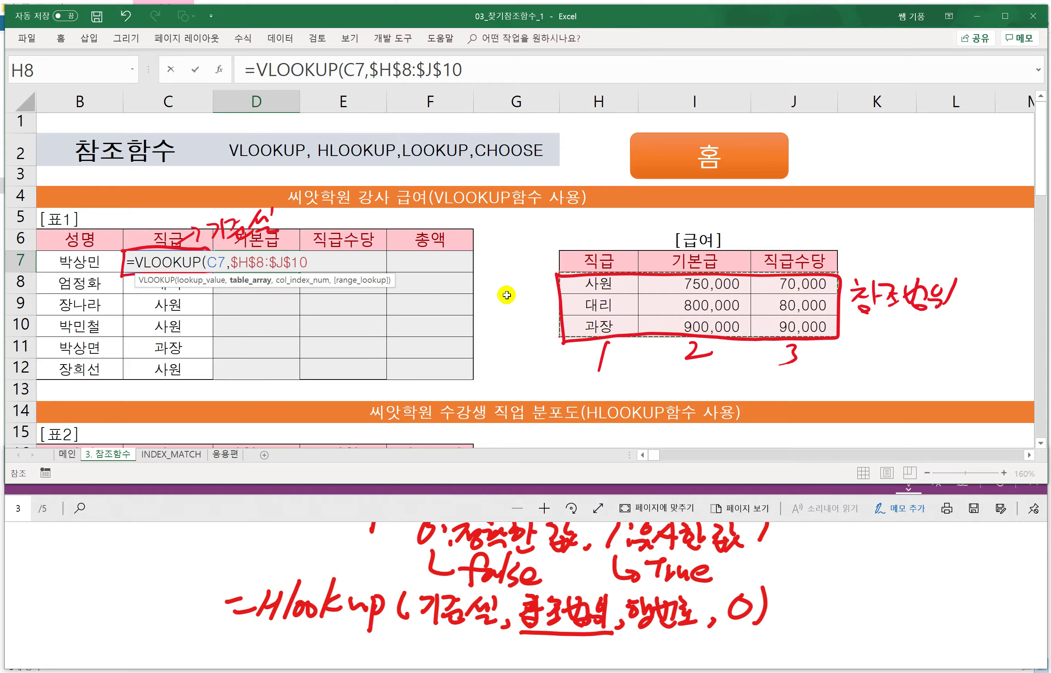
text(,)
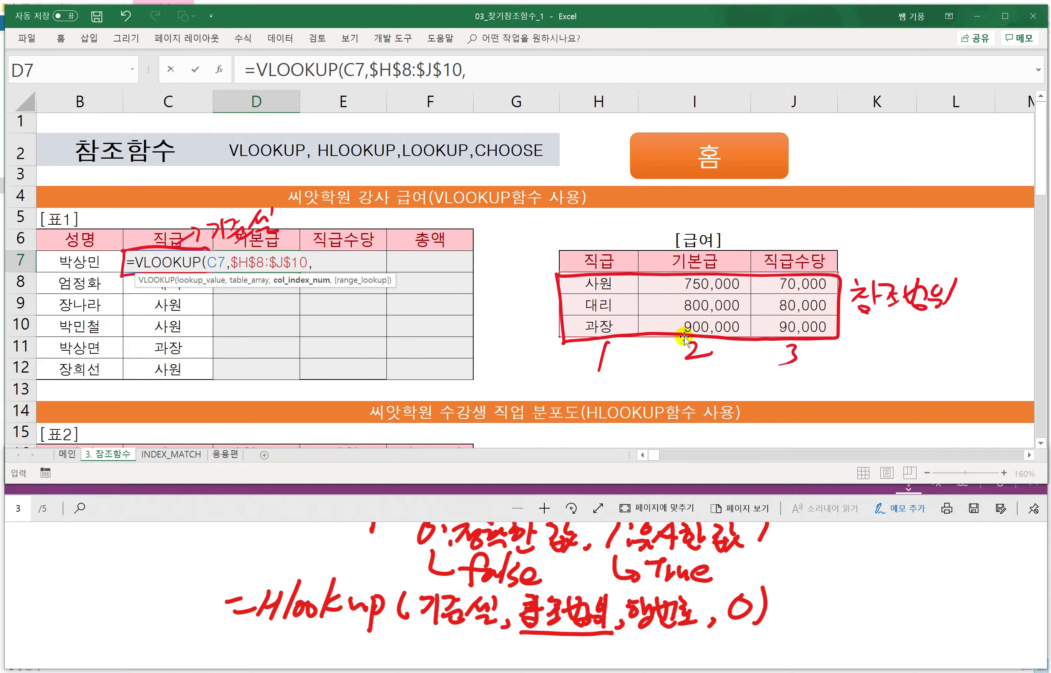
text(2,0)
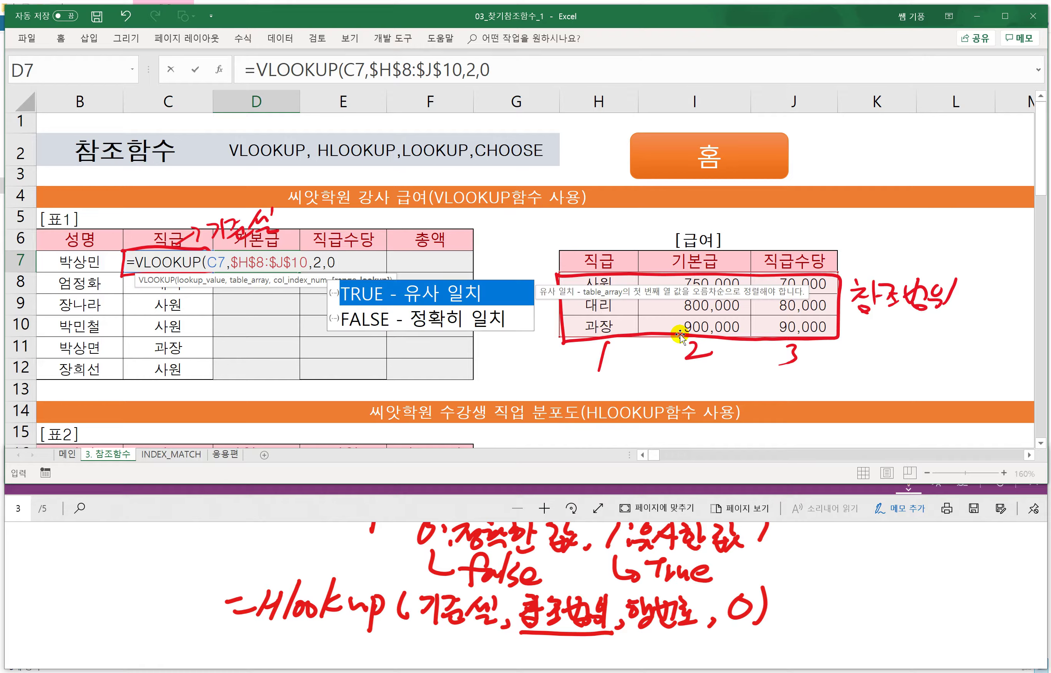
text())
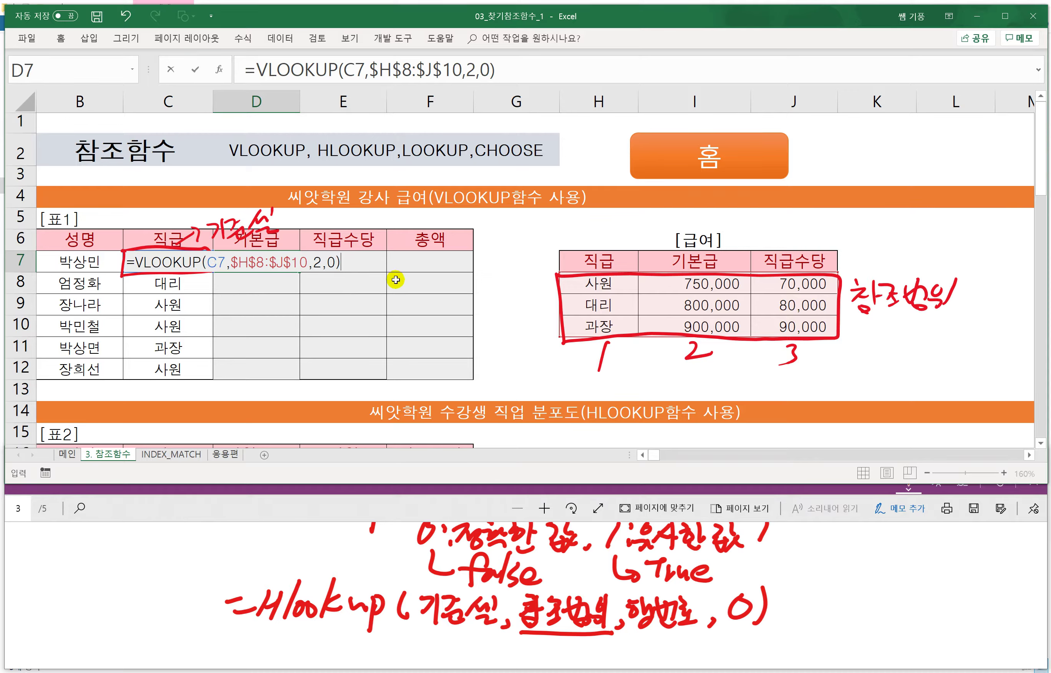
key(Return)
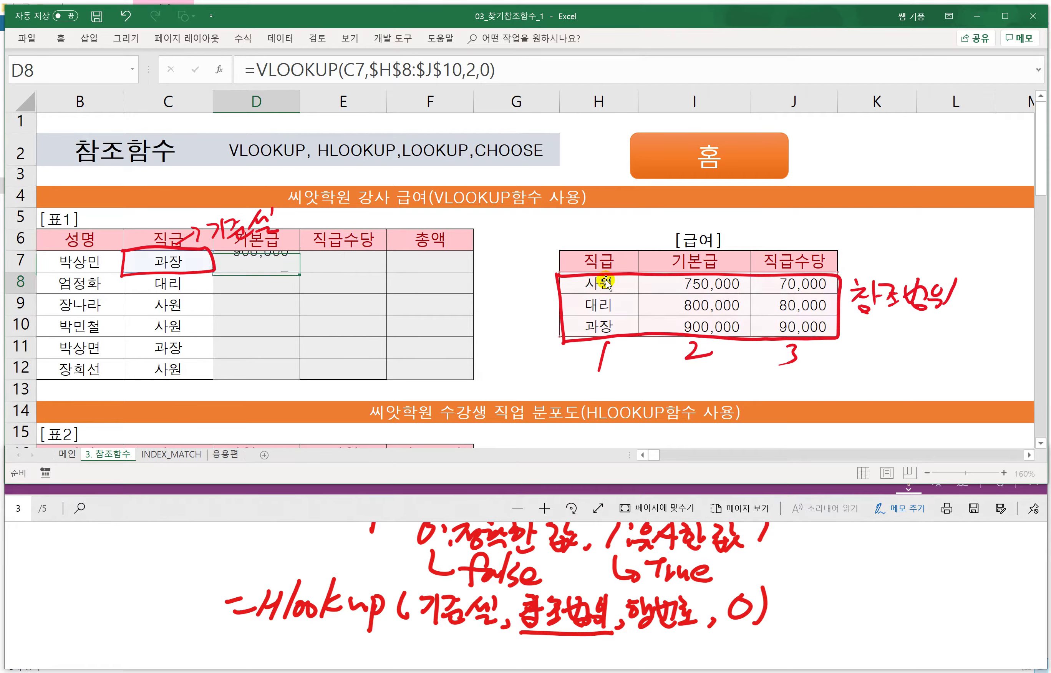
click(278, 263)
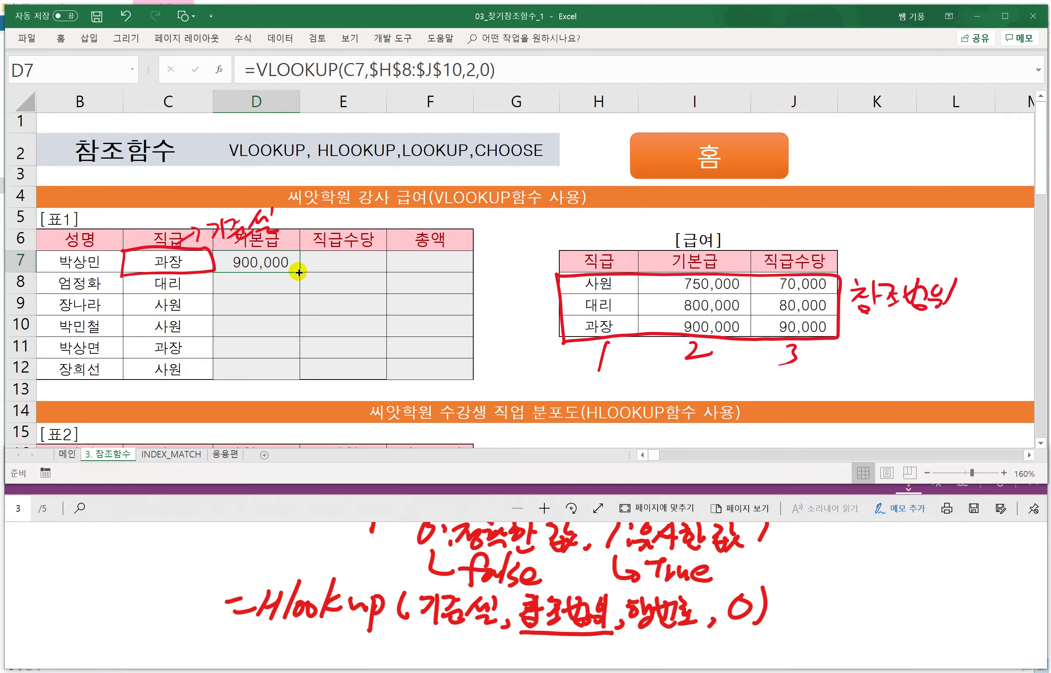
drag(300, 272, 298, 378)
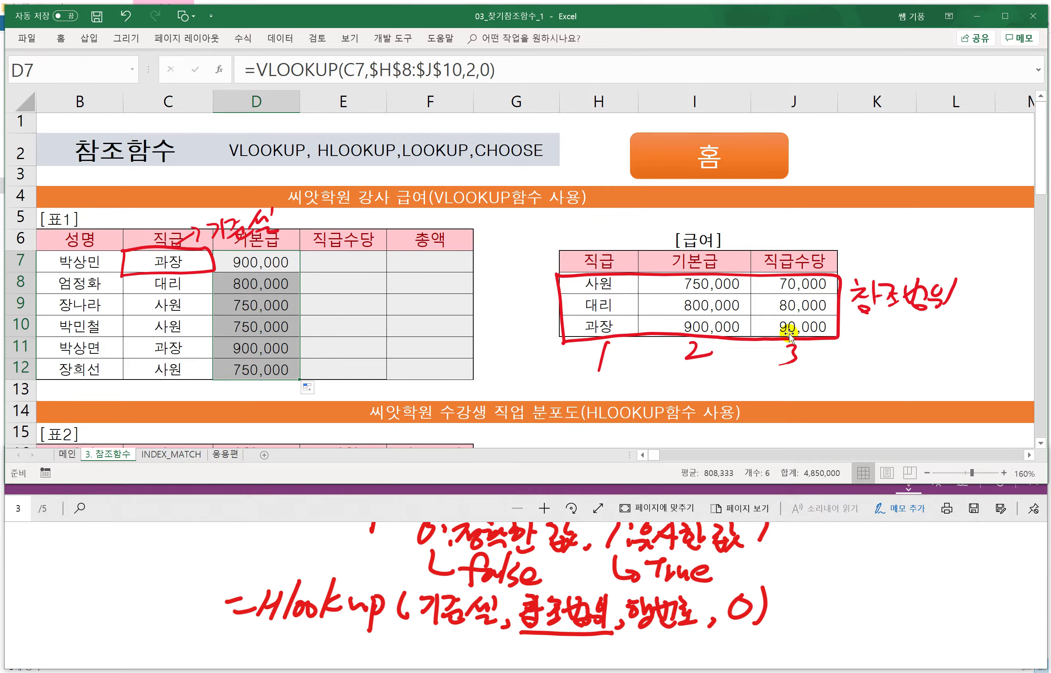
Step: Enter =VLOOKUP(C7,$H$8:$J$10,3,0) in E7 for 직급수당 and fill it down to E12
click(328, 261)
text(=)
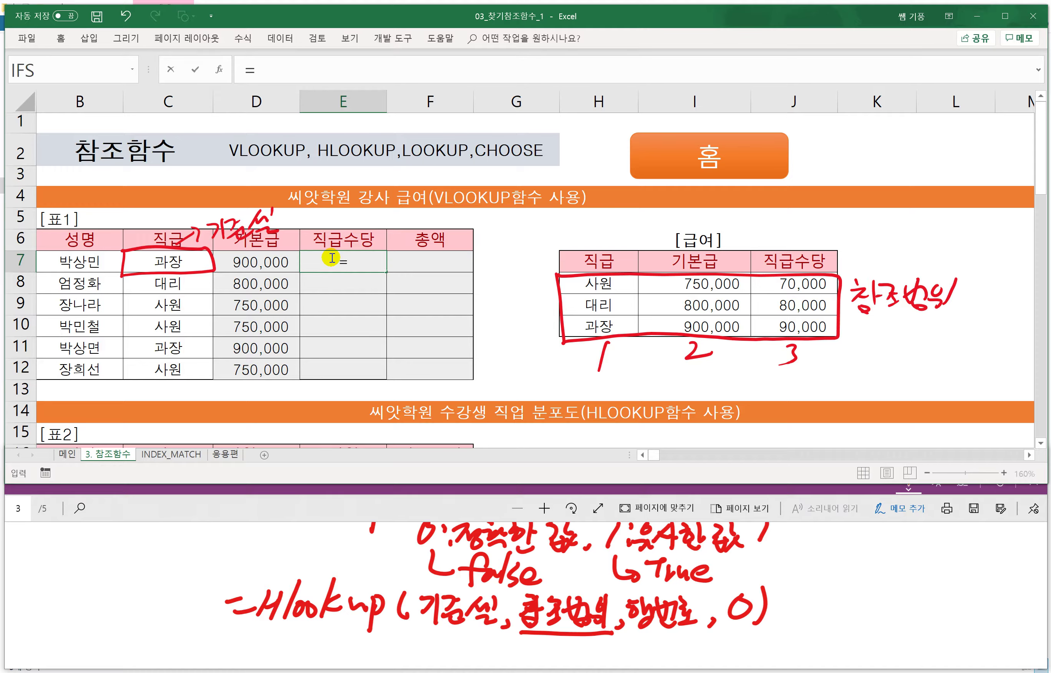
text(VL)
key(Tab)
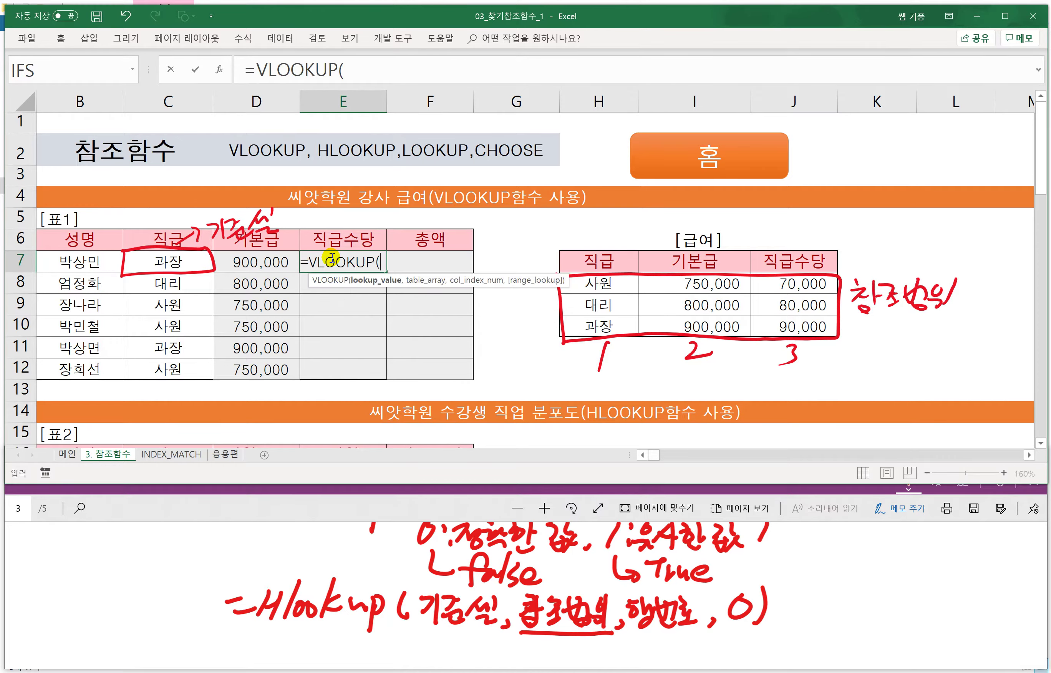
click(170, 263)
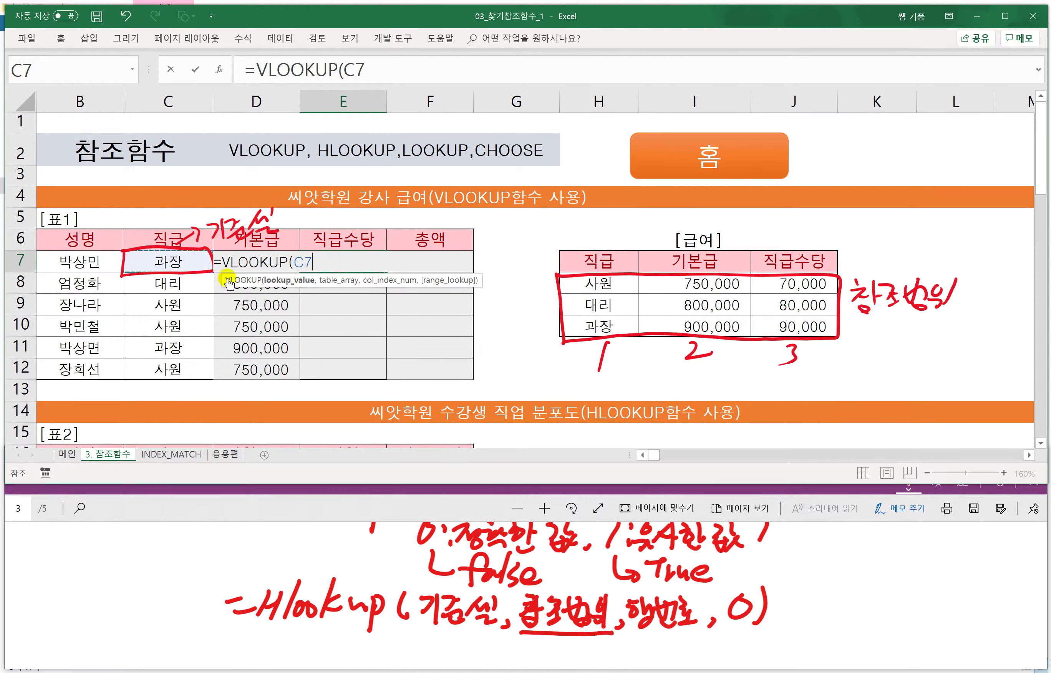
text(,)
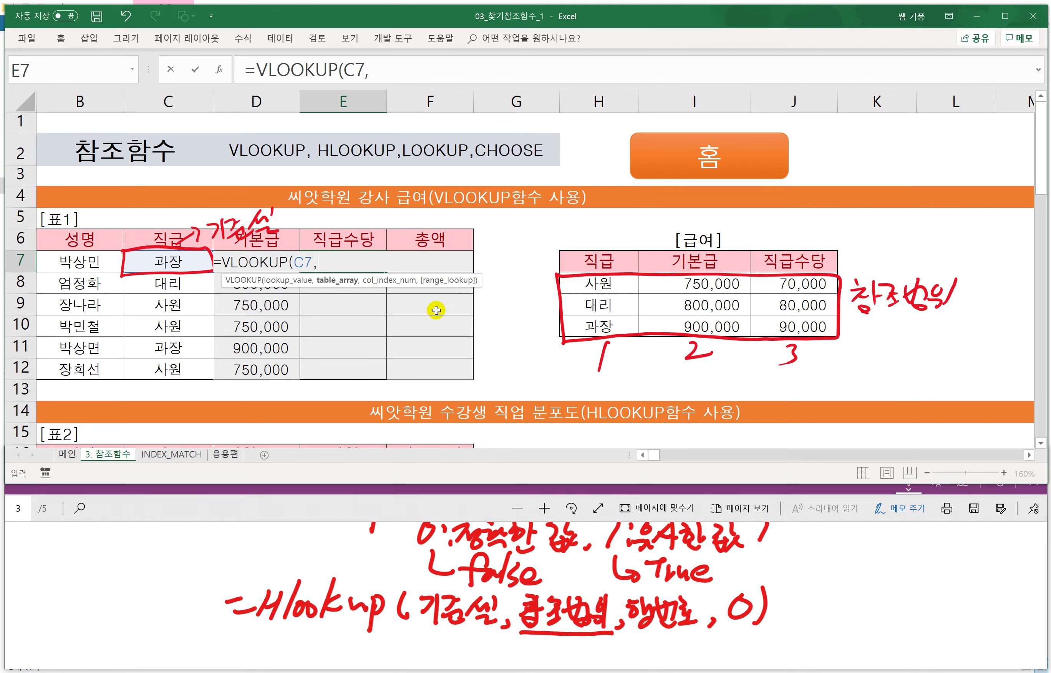
drag(583, 286, 797, 328)
key(F4)
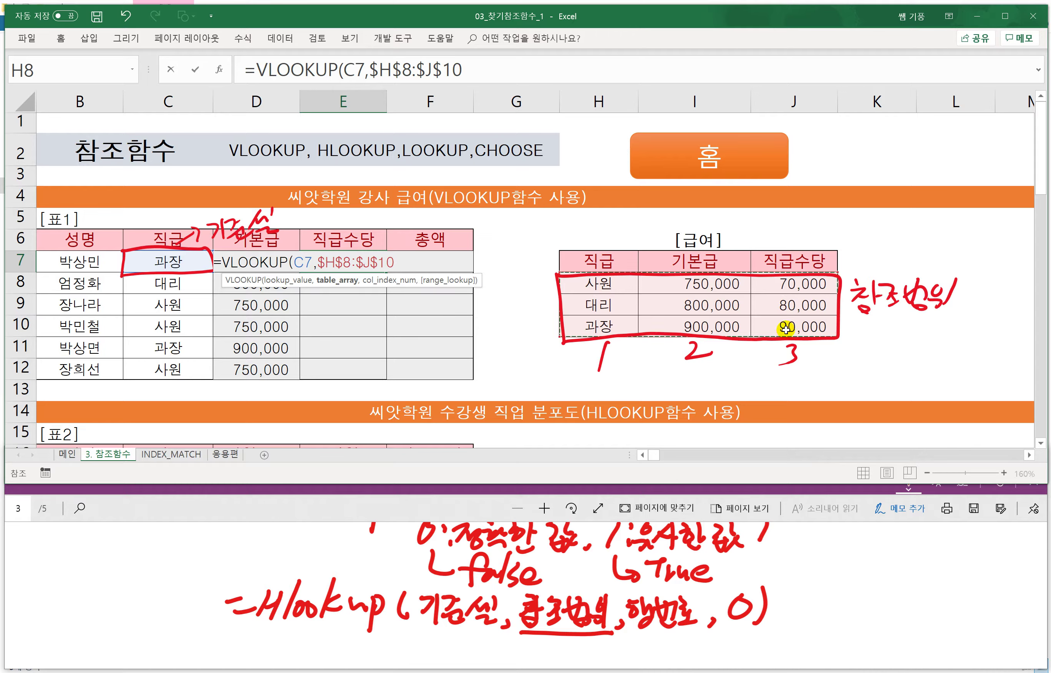
text(,)
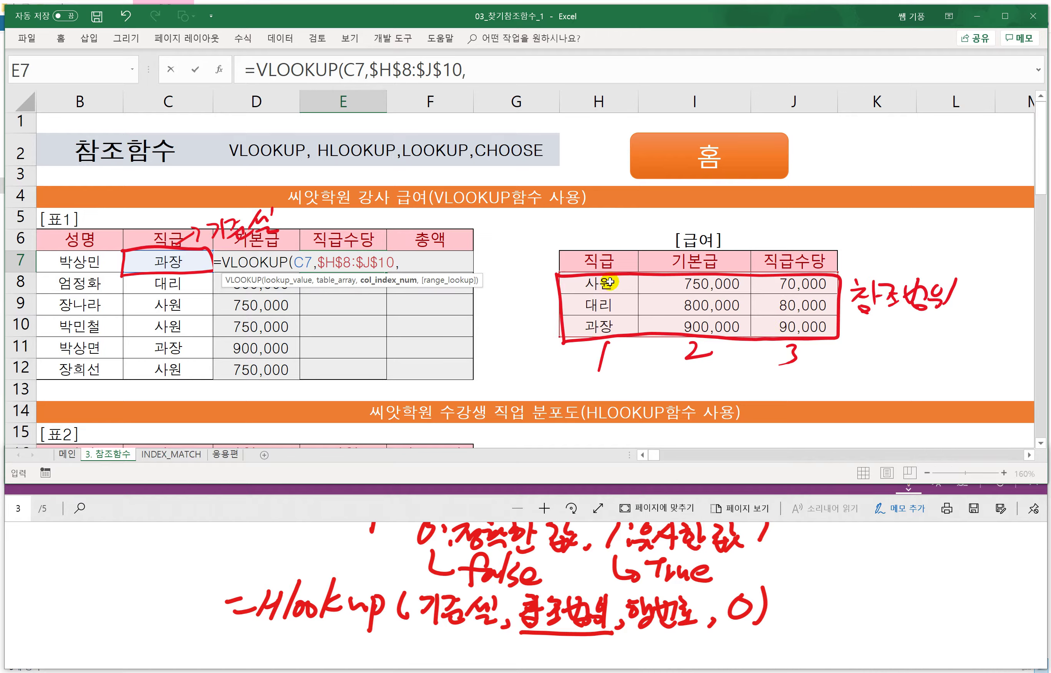
text(3,0)
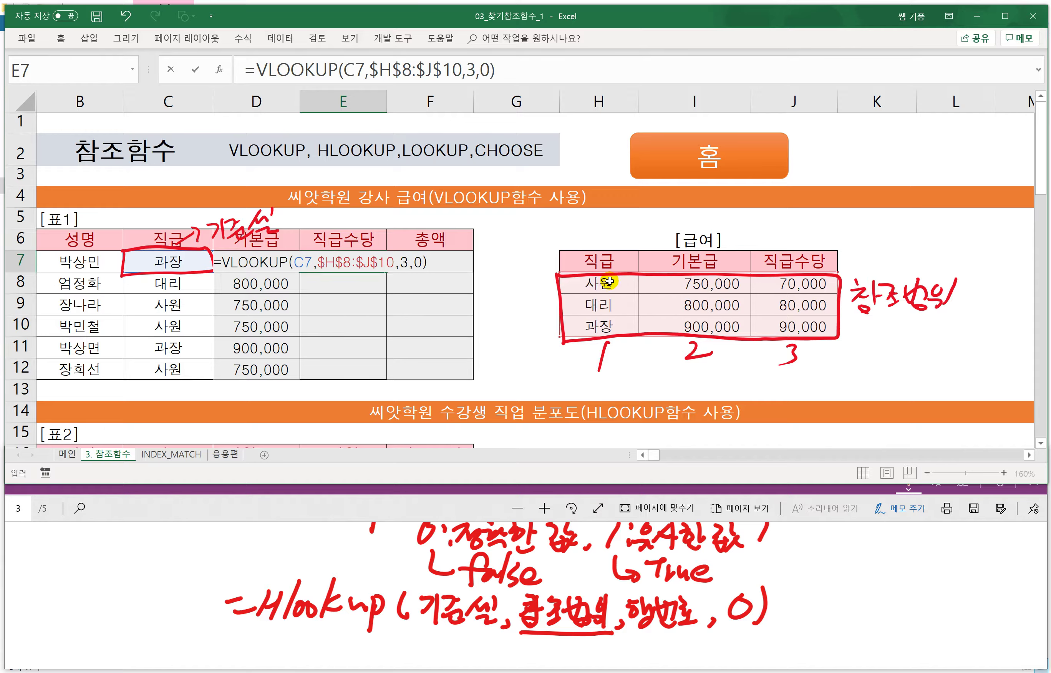
key(Return)
click(334, 263)
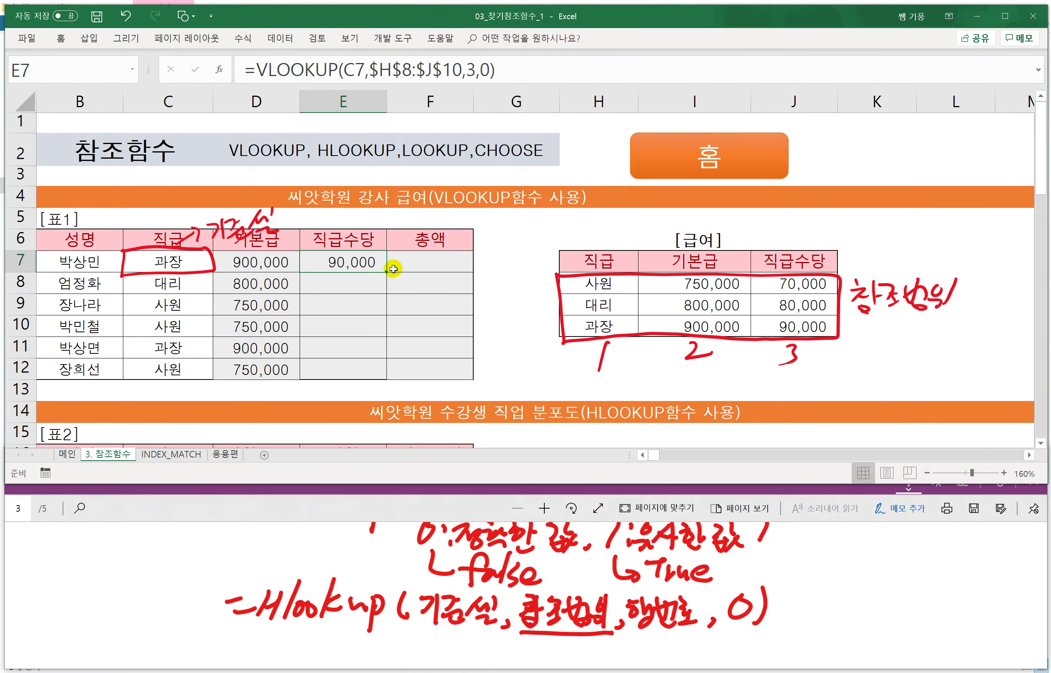
drag(387, 269, 377, 373)
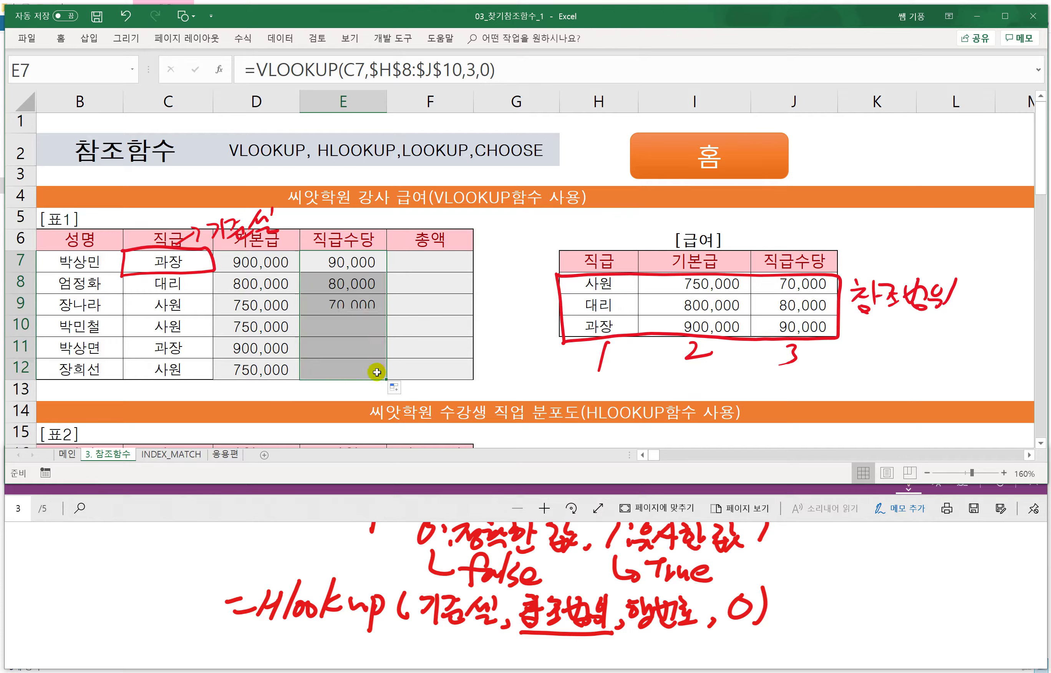
Step: Enter the 총액 formula =D7+E7 in cell F7
click(425, 264)
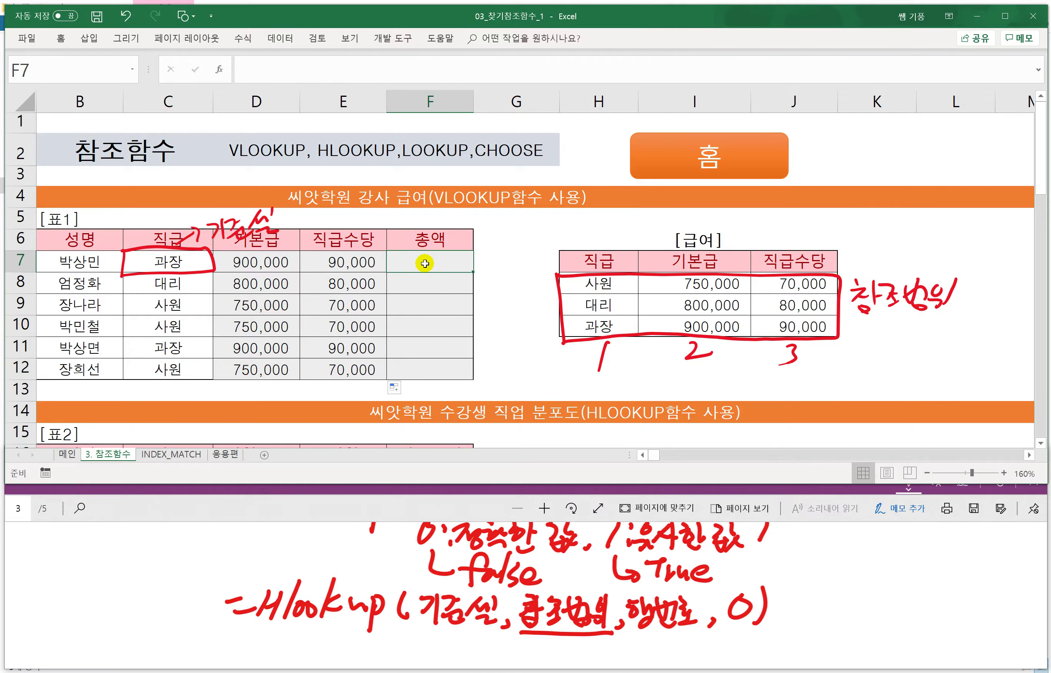
text(=)
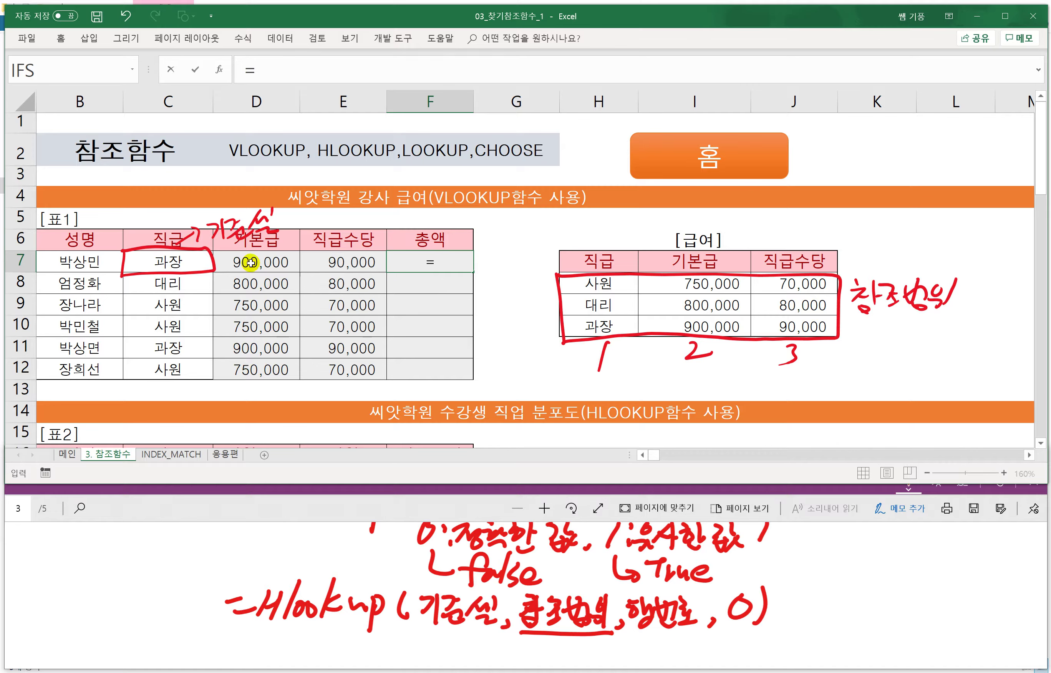
click(264, 261)
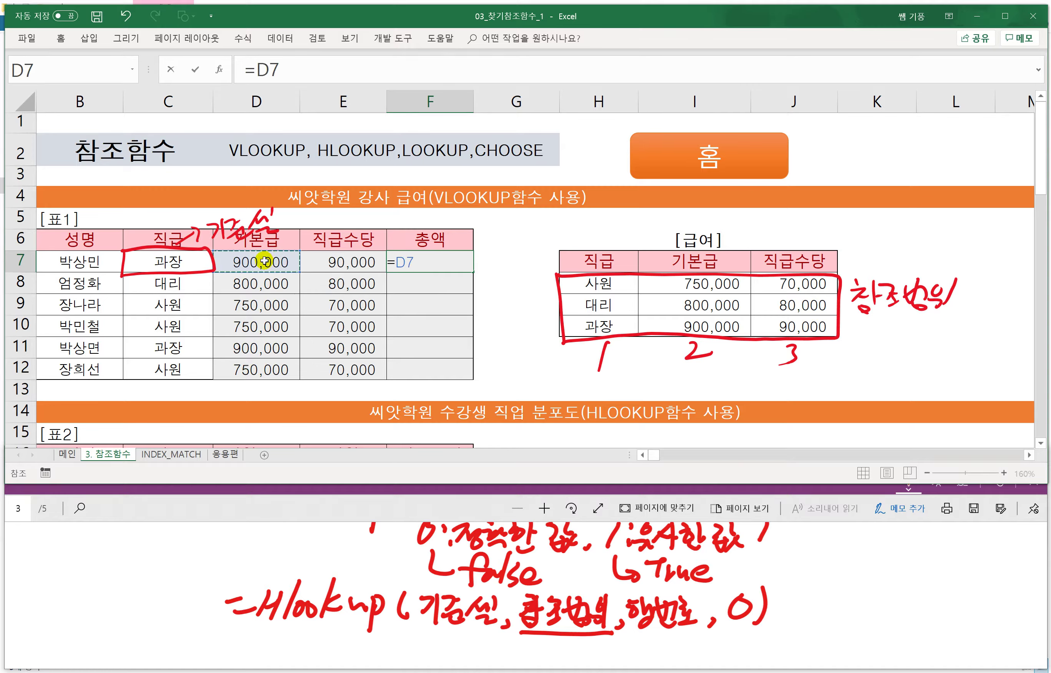
text(+)
click(348, 262)
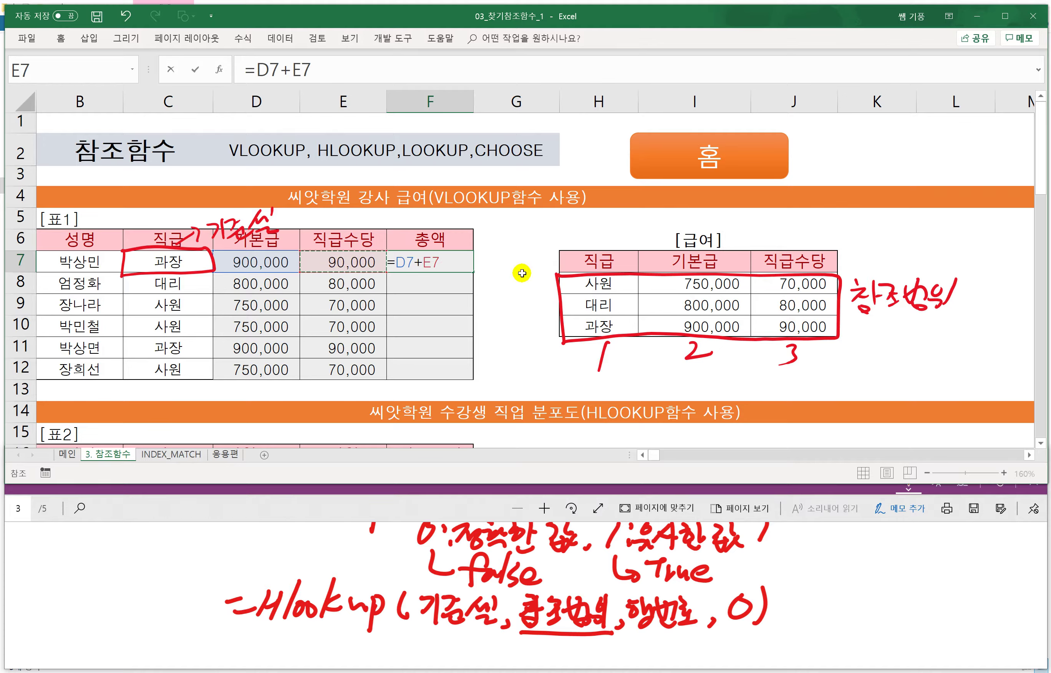
key(Return)
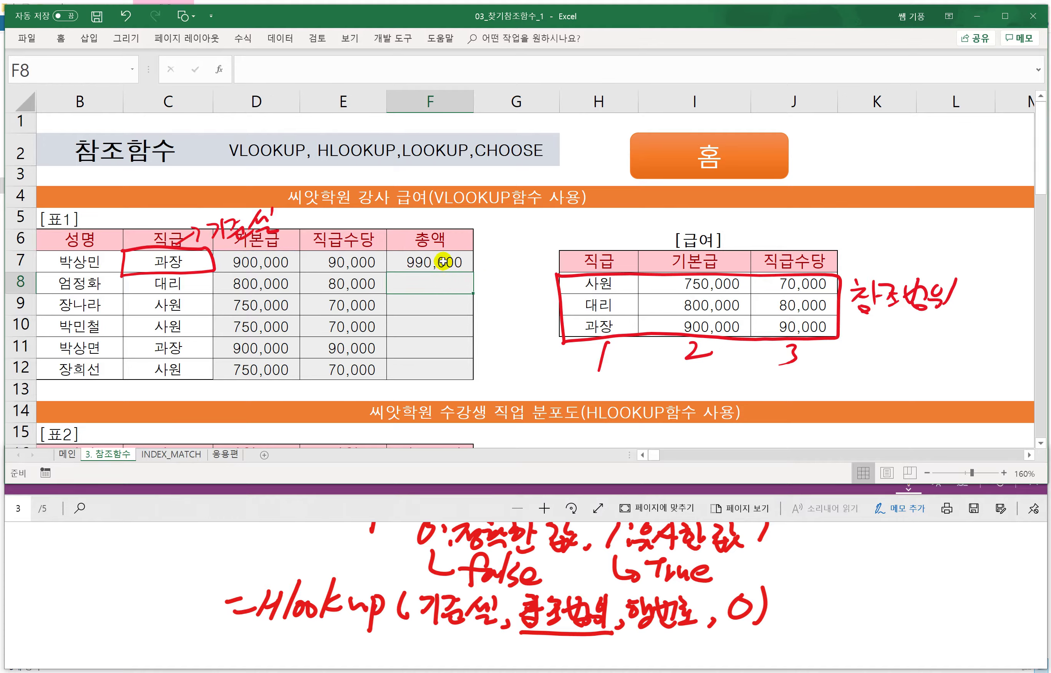
Step: Fill the 총액 formula in F7 down to F12
click(443, 264)
drag(474, 274, 463, 371)
Step: Box D17 and the 직업표 range I17:M19 in red ink and handwrite row numbers 1, 2 and 3 beside the 직업표
scroll(504, 354, down, 3)
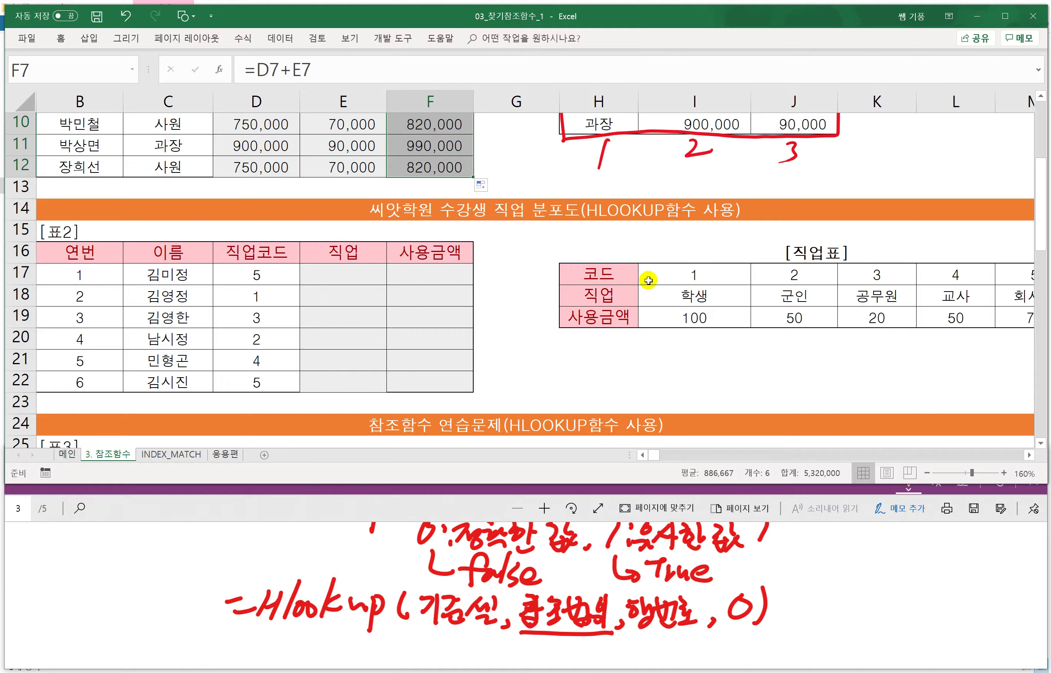
scroll(649, 281, down, 1)
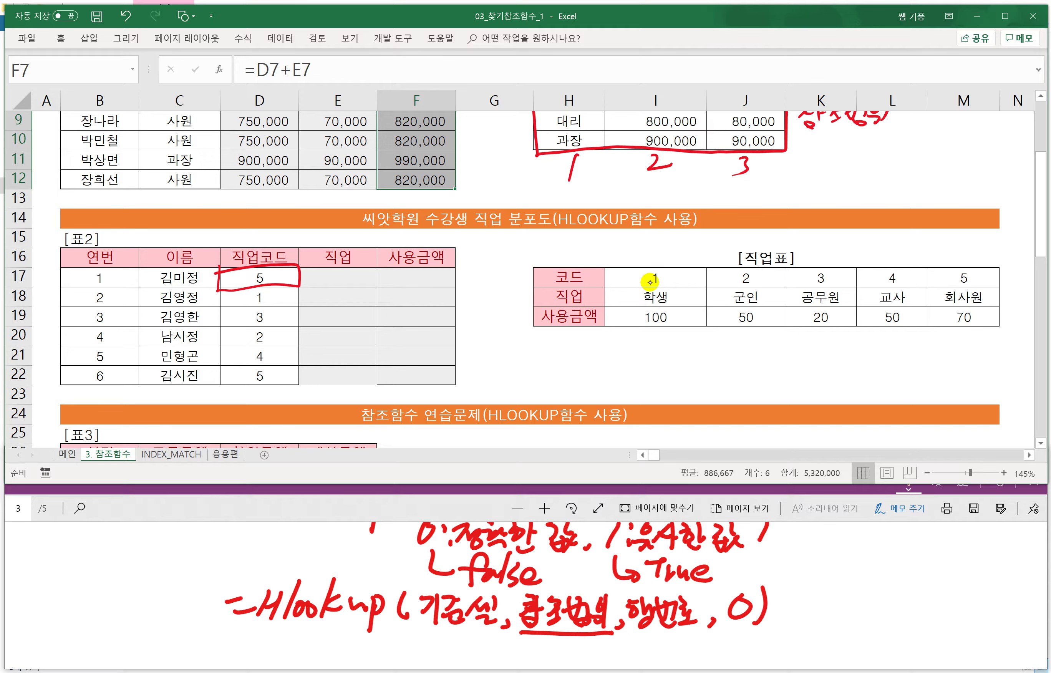
drag(607, 332, 946, 329)
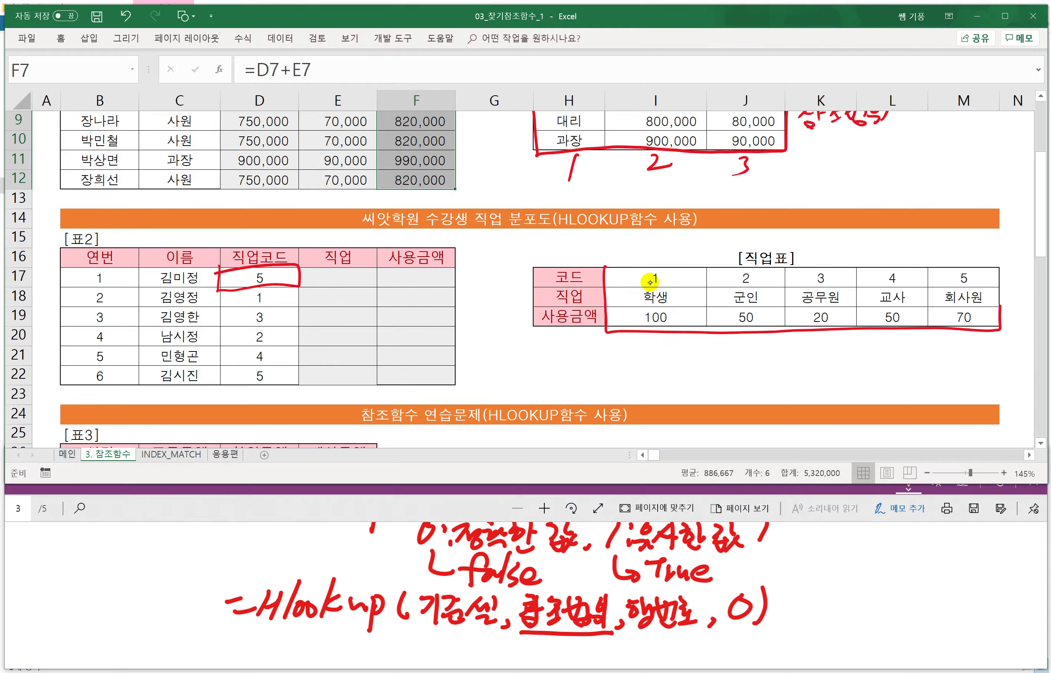
mouse_move(1000, 306)
mouse_down()
mouse_move(897, 262)
mouse_move(605, 272)
mouse_up()
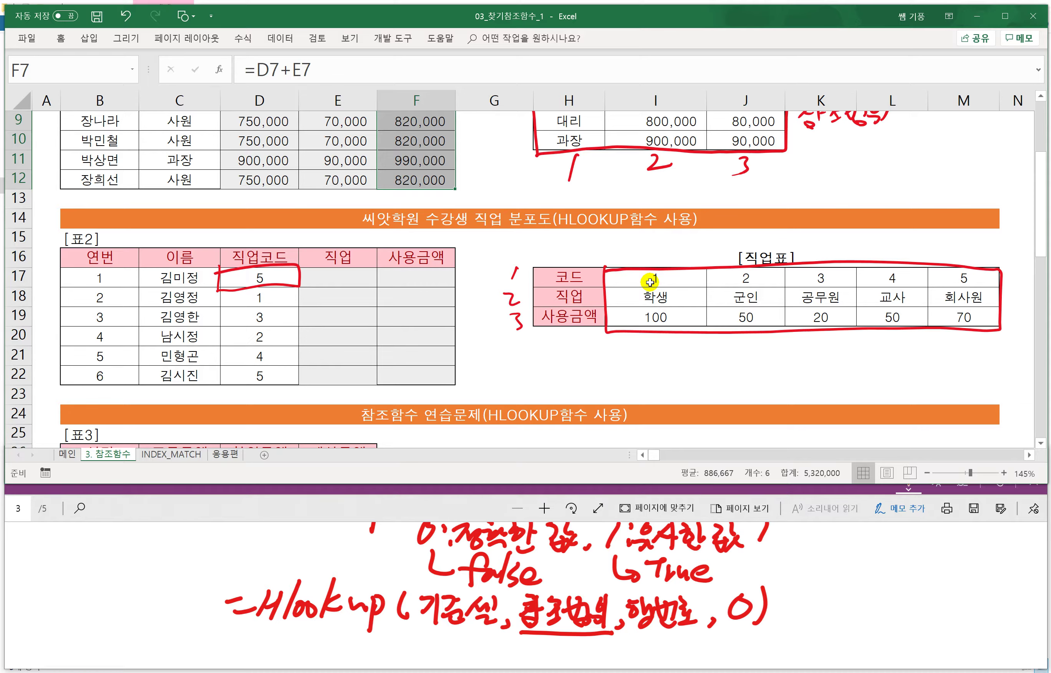
Step: Enter =HLOOKUP(D17,$I$17:$M$19,2,0) in E17 for 직업 and fill it down to E22
click(337, 278)
text(=)
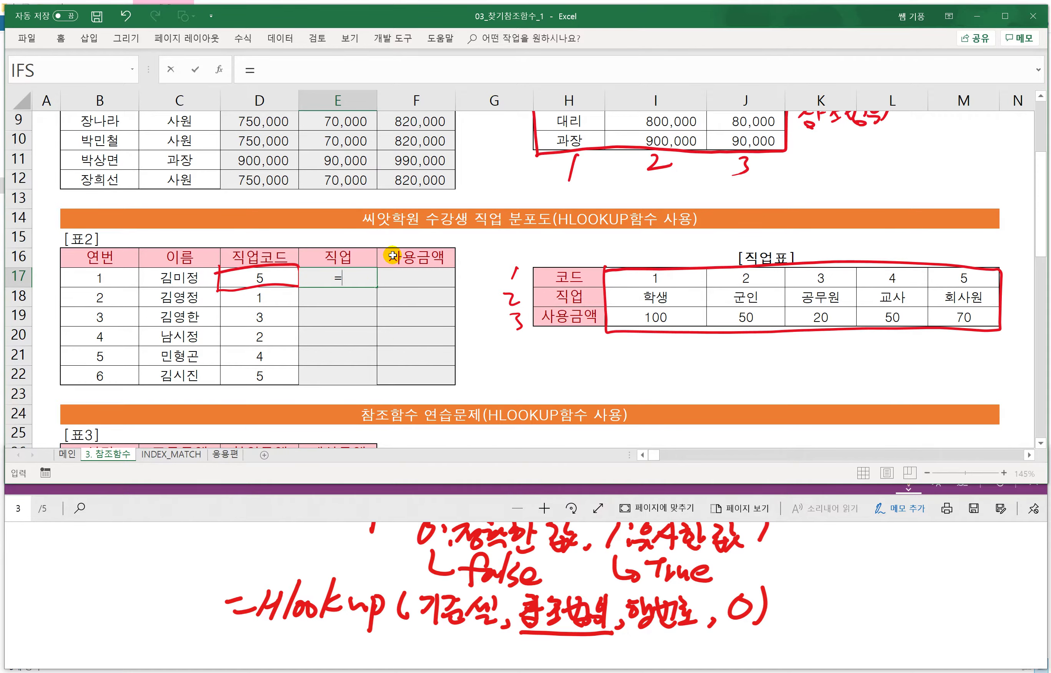
text(HL)
key(Tab)
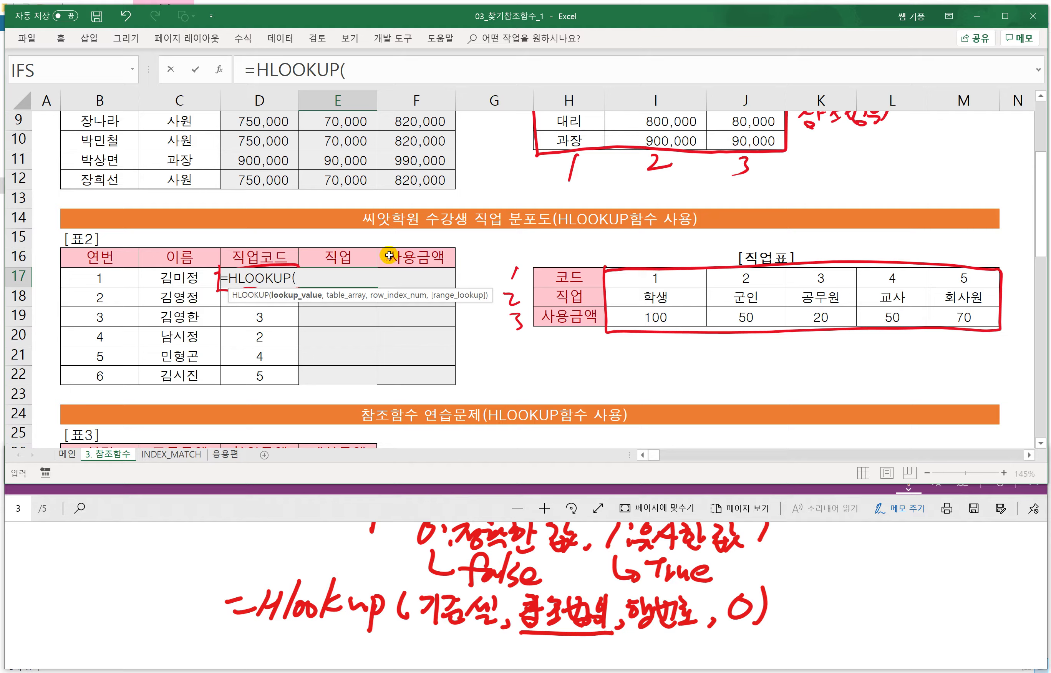
click(251, 255)
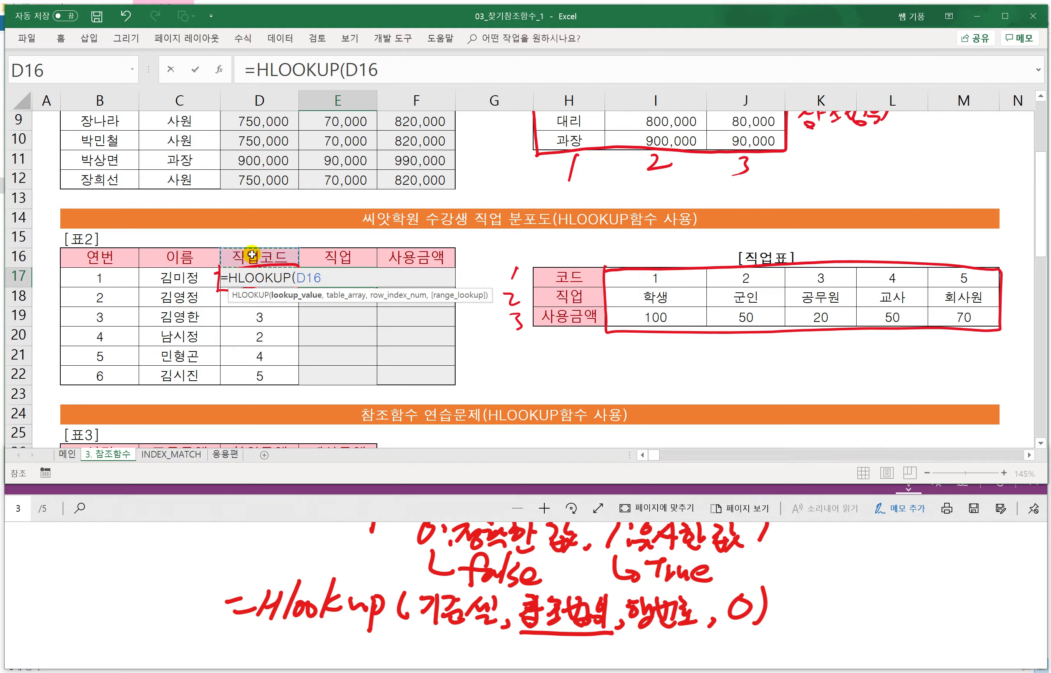
key(Down)
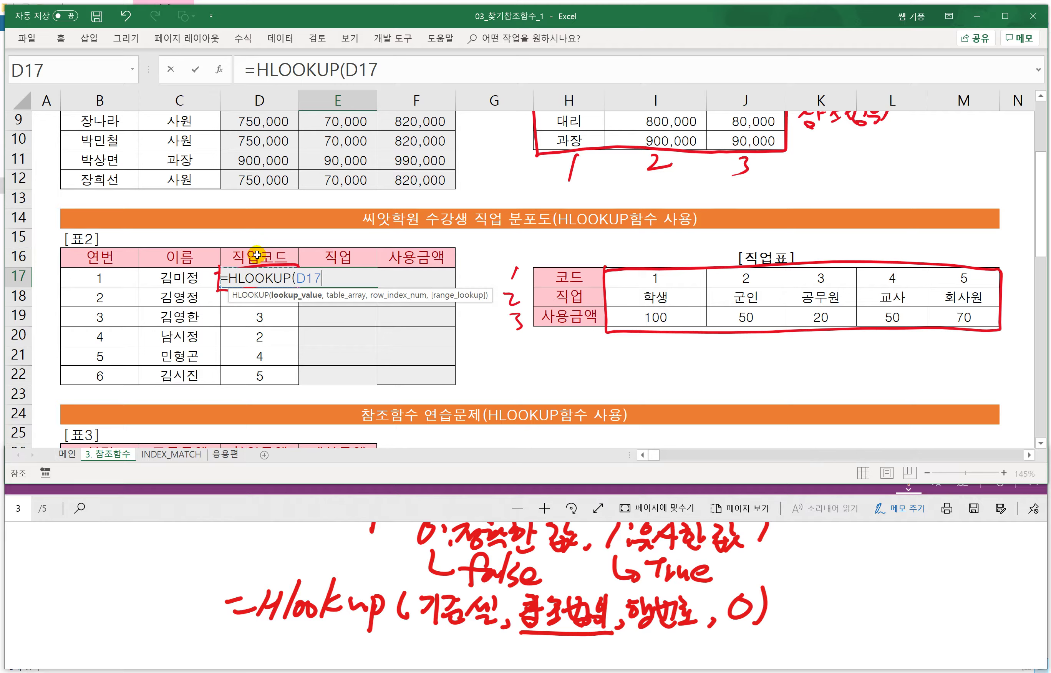
text(,)
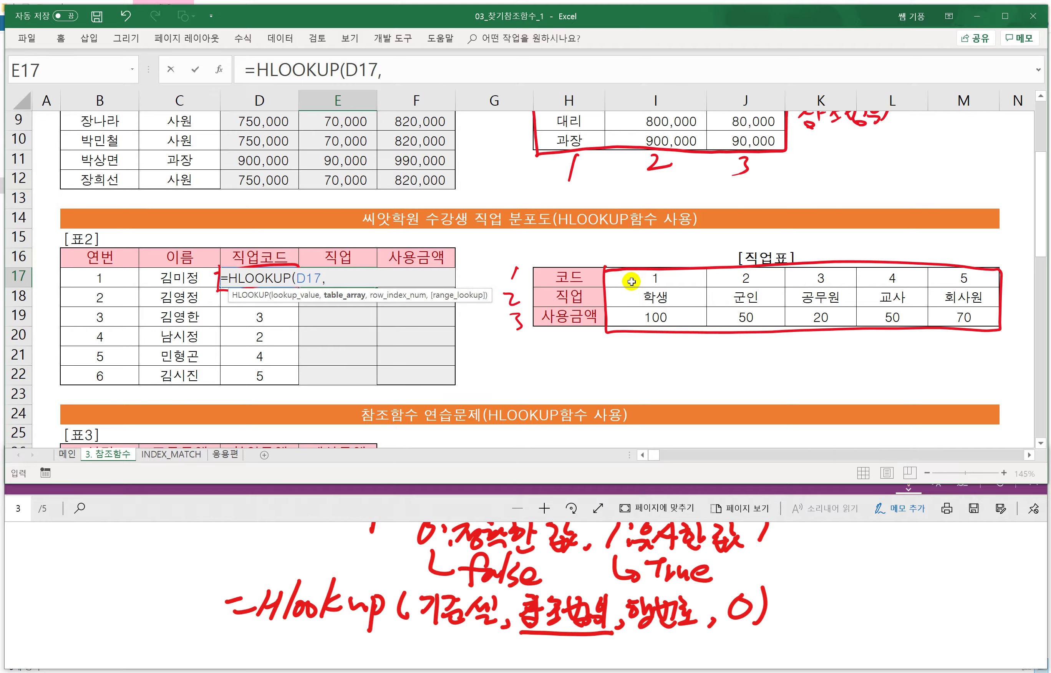
drag(631, 282, 957, 322)
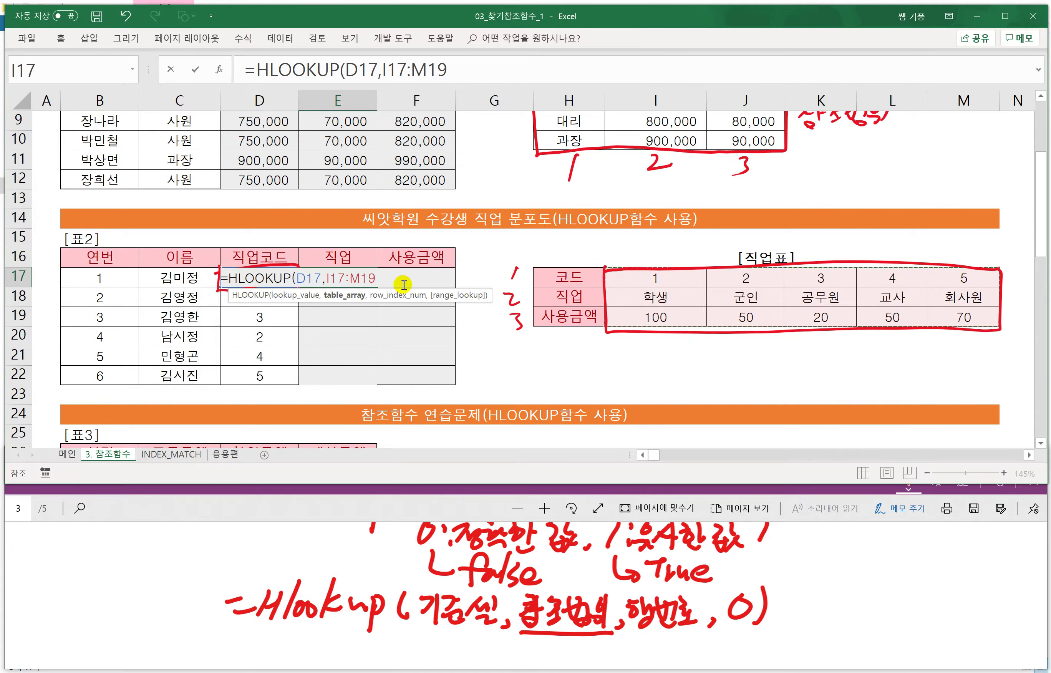
key(F4)
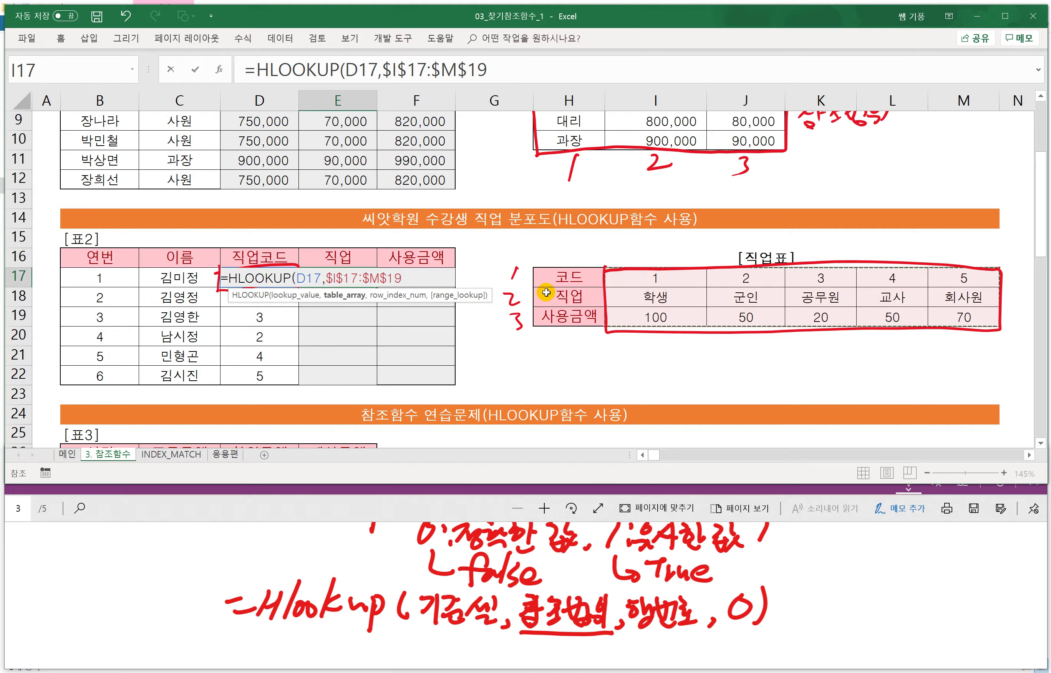
text(,)
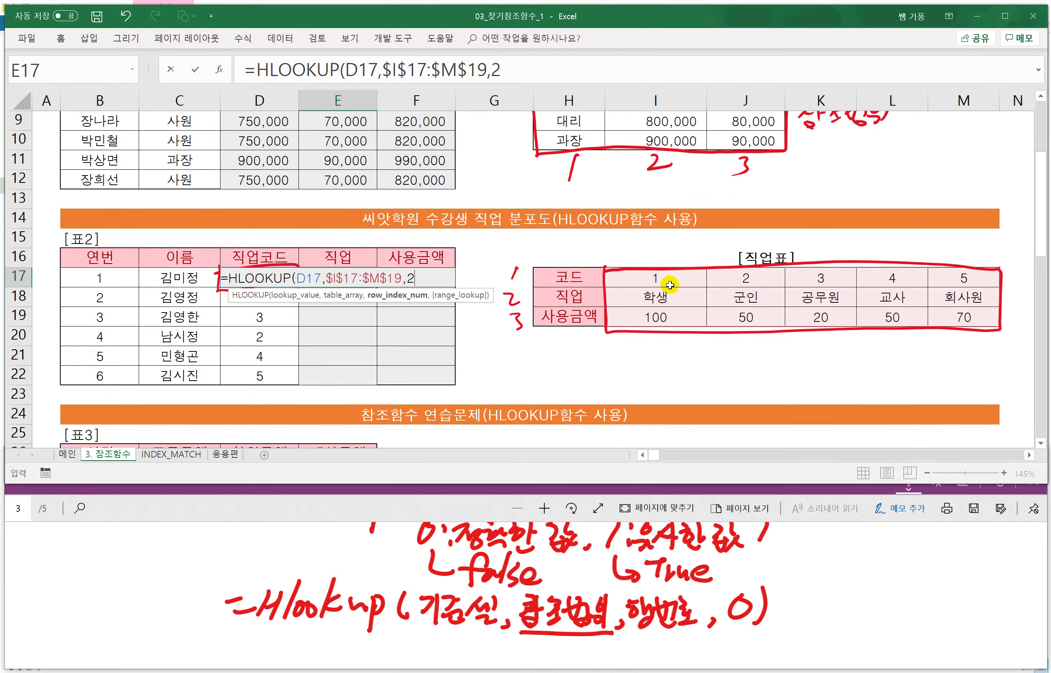
text(2,0)
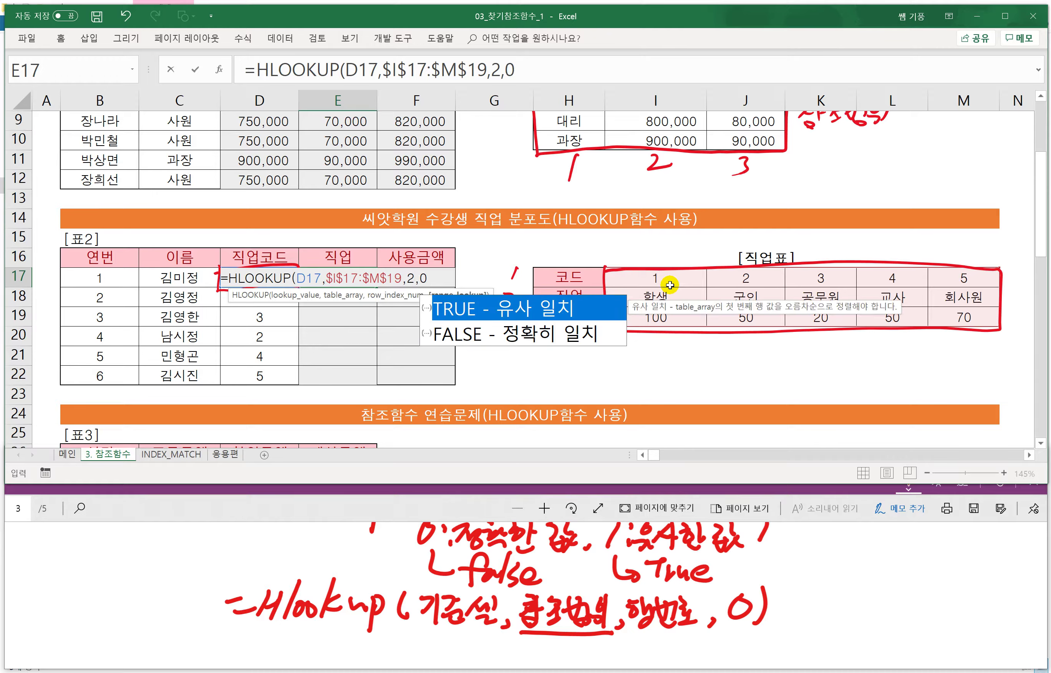
text())
key(Return)
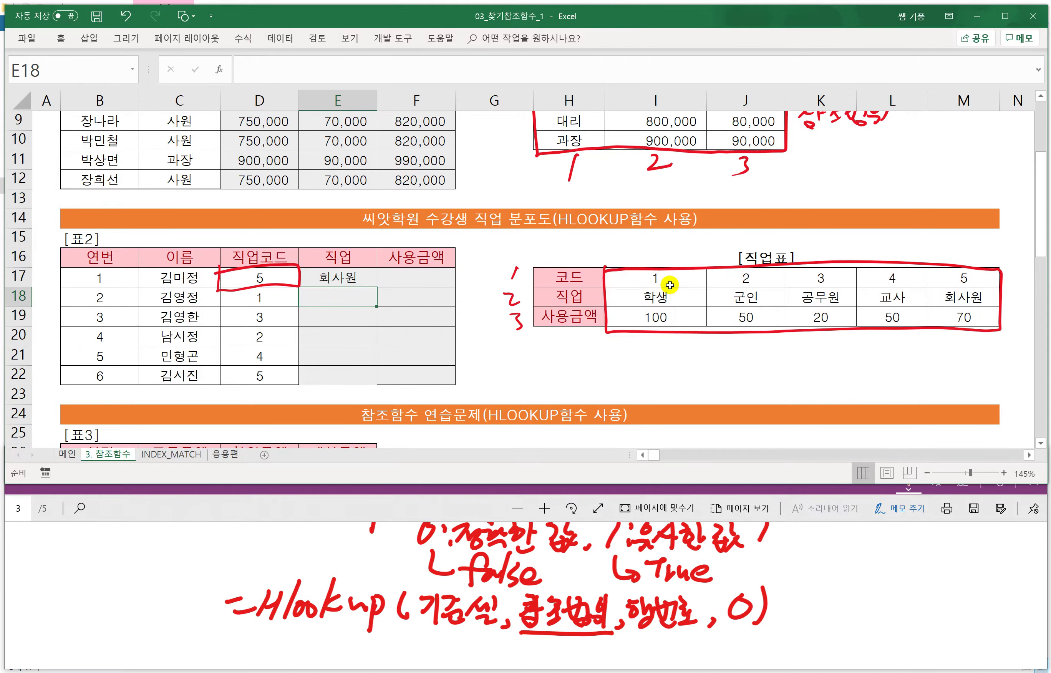
click(332, 278)
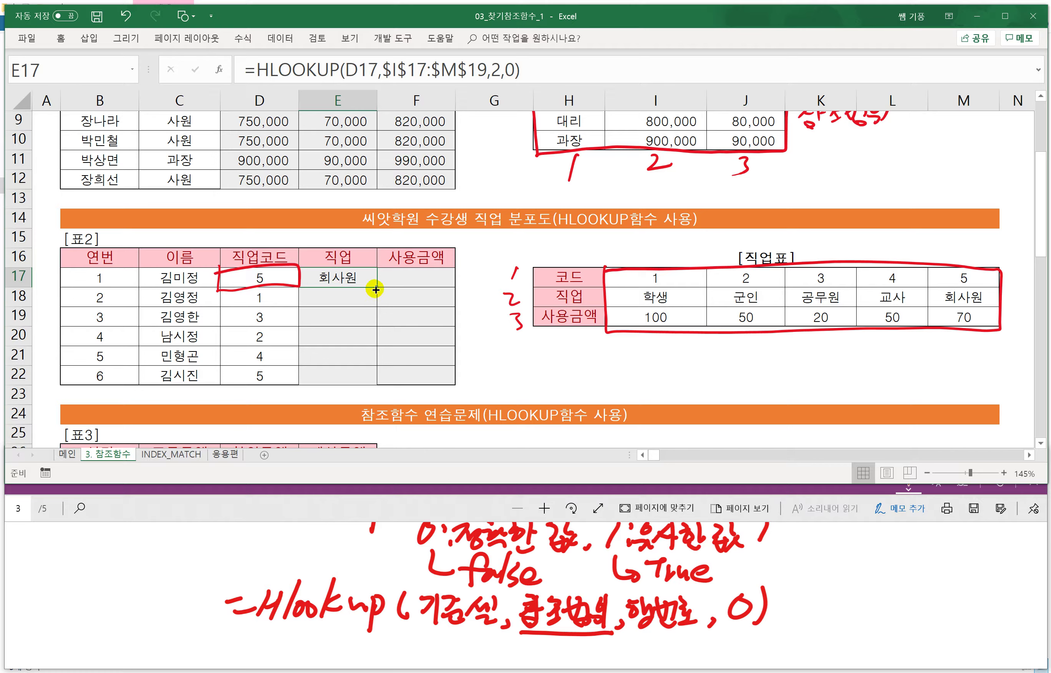
drag(376, 286, 367, 377)
Step: Enter =HLOOKUP(D17,$I$17:$M$19,3,0) in F17 for 사용금액 and fill it down to F22
click(409, 275)
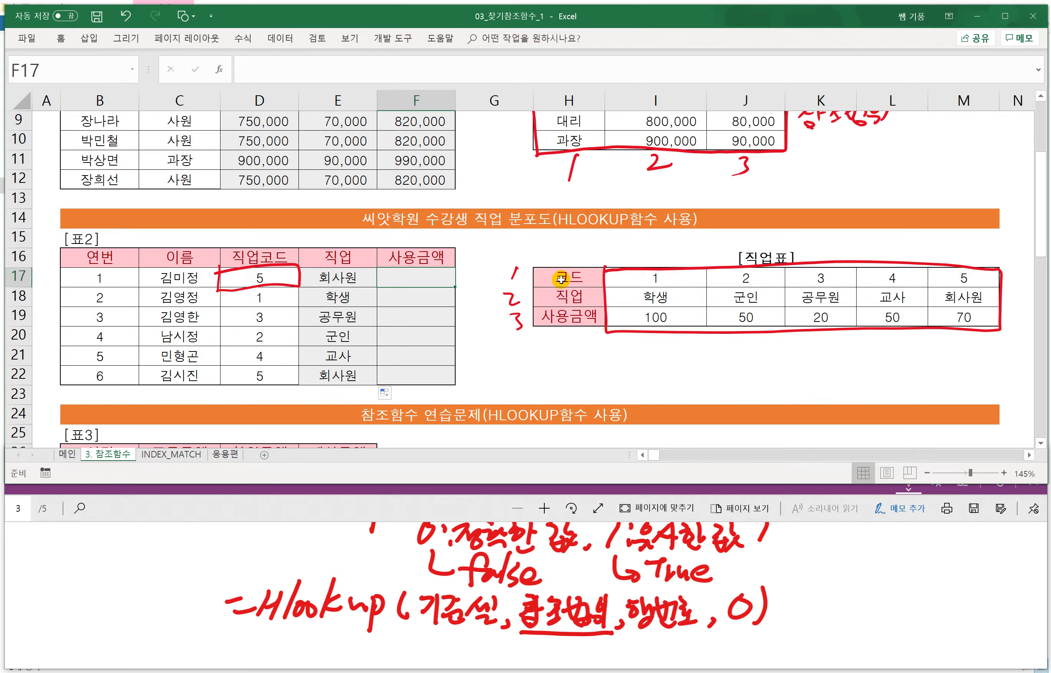
text(=H)
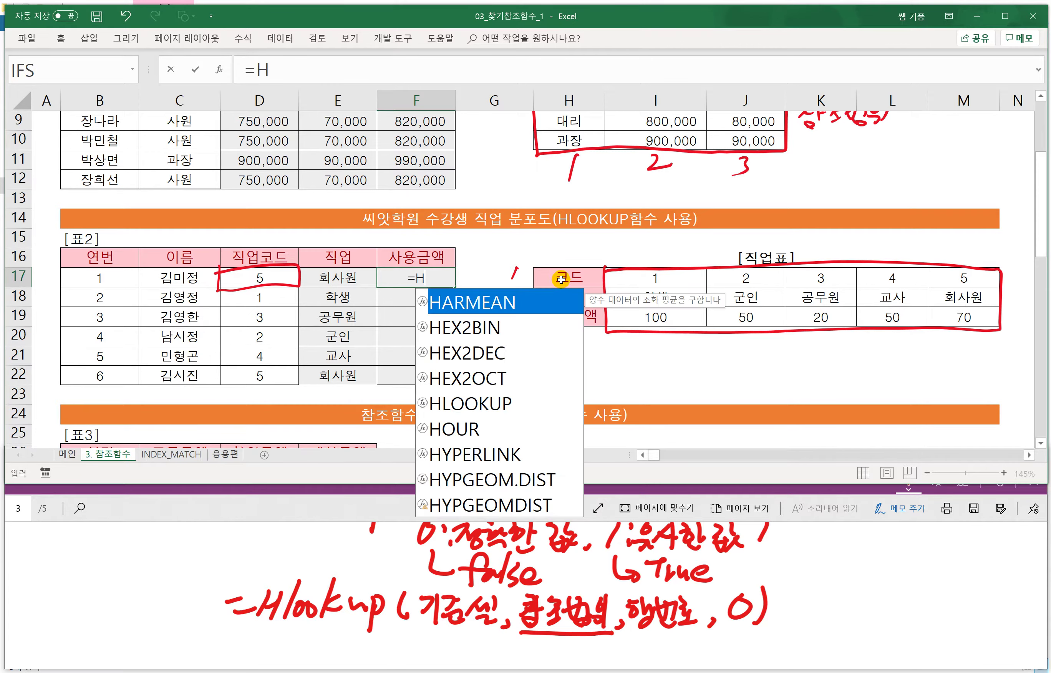
text(L)
key(Tab)
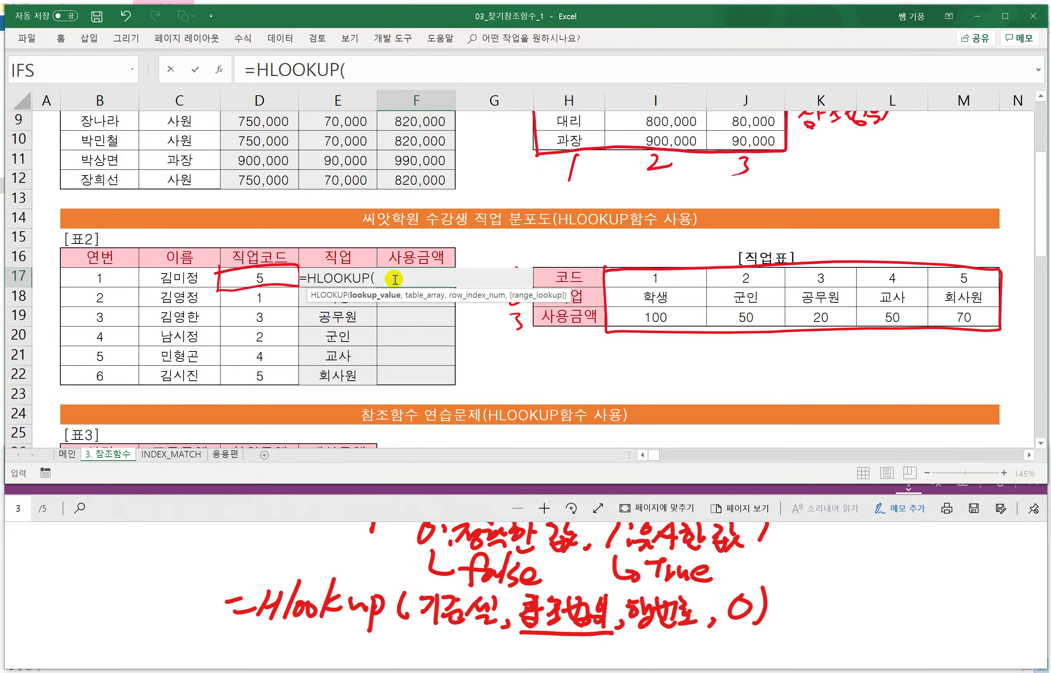
click(257, 276)
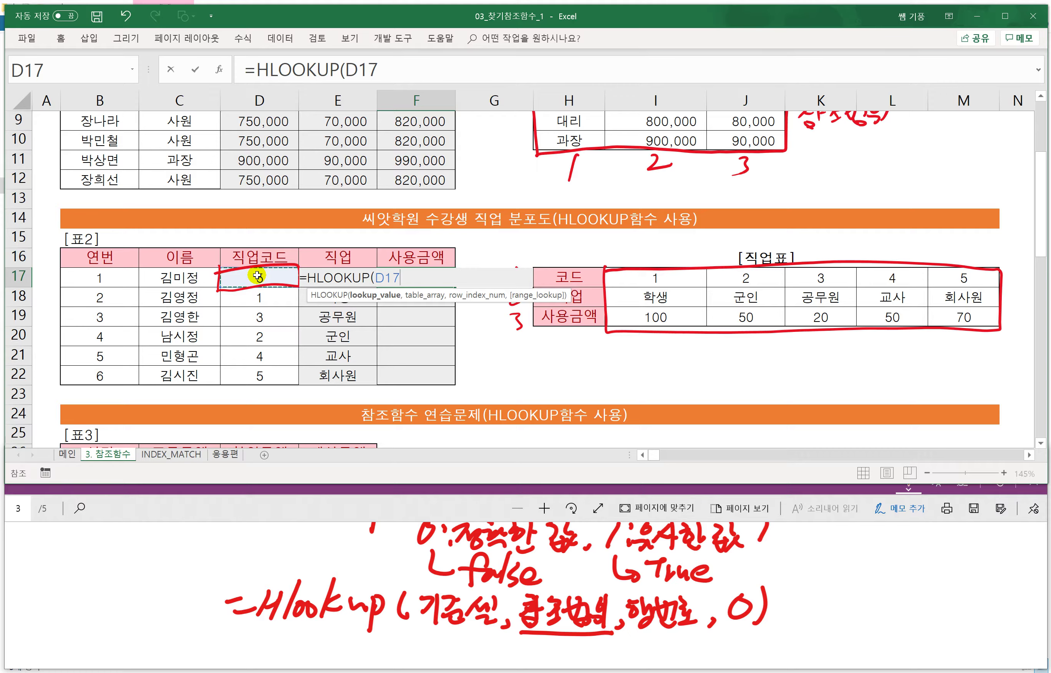
text(,)
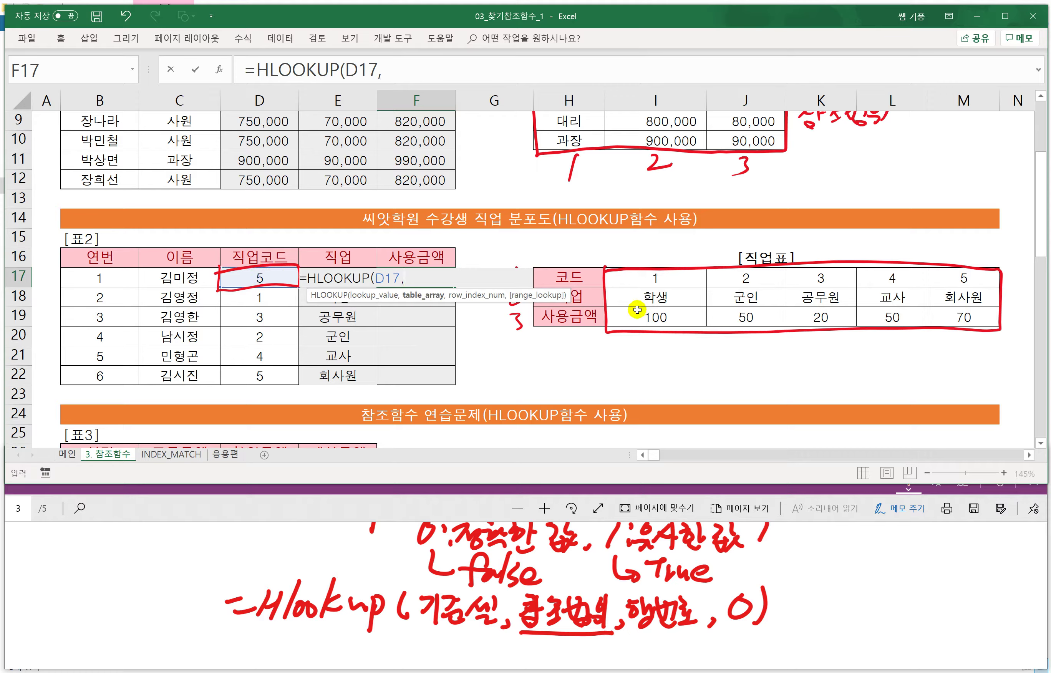
drag(641, 277, 956, 317)
key(F4)
text(,)
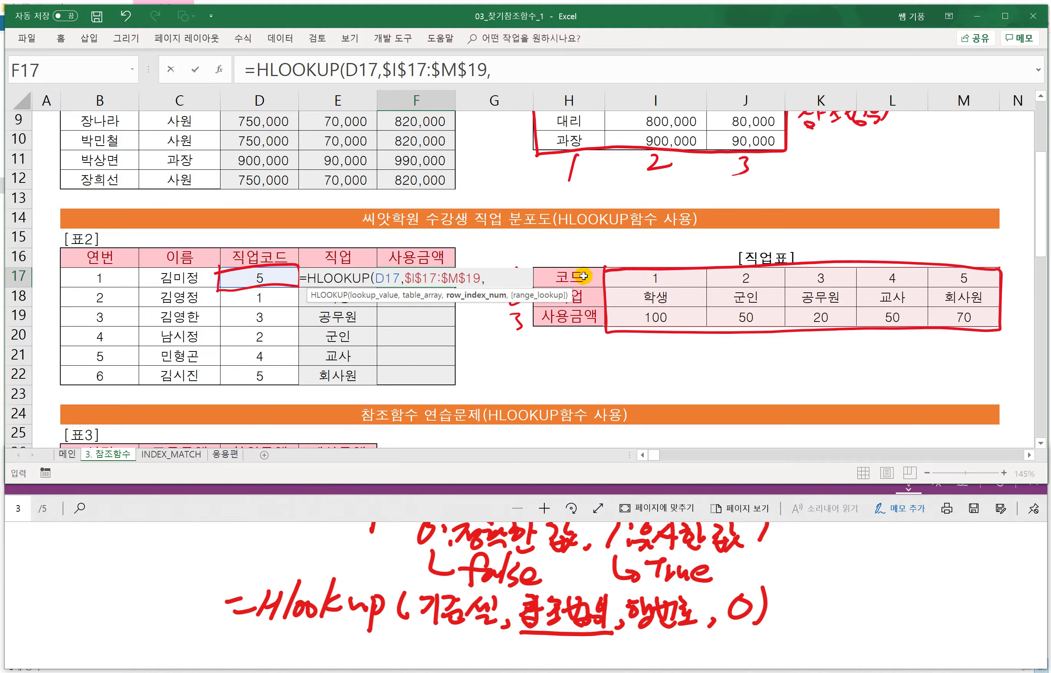
text(3,0))
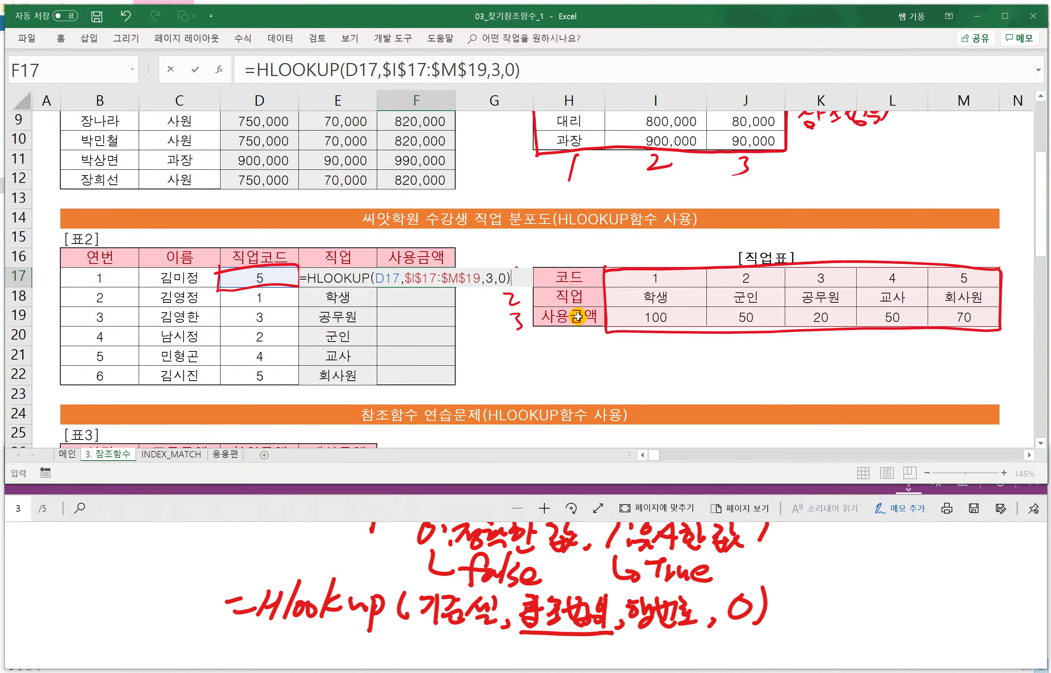
key(Return)
click(434, 277)
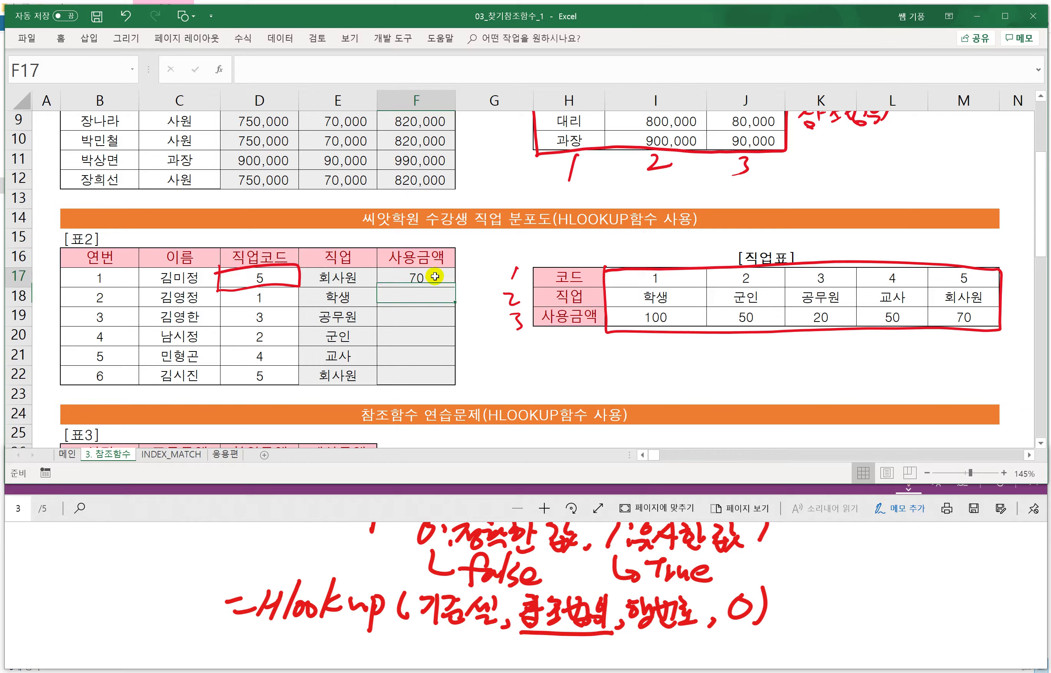
drag(458, 286, 455, 376)
click(503, 370)
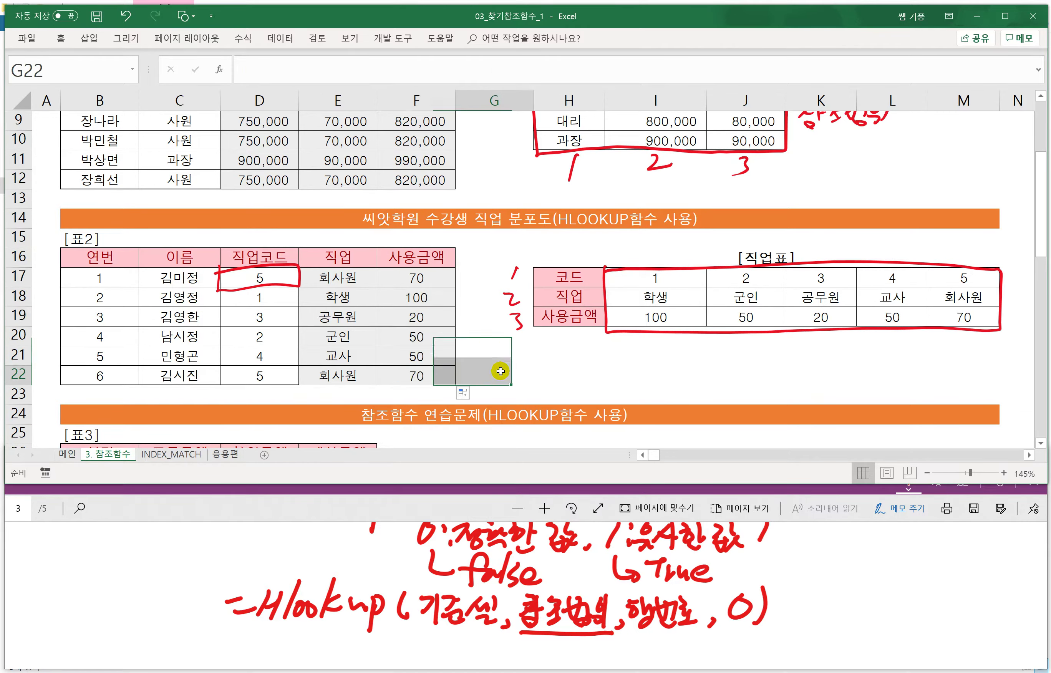
Step: Enter =HLOOKUP(C27,$H$27:$L$28,2,1) in D27 for 할인금액 and fill it down to D32
scroll(503, 370, down, 2)
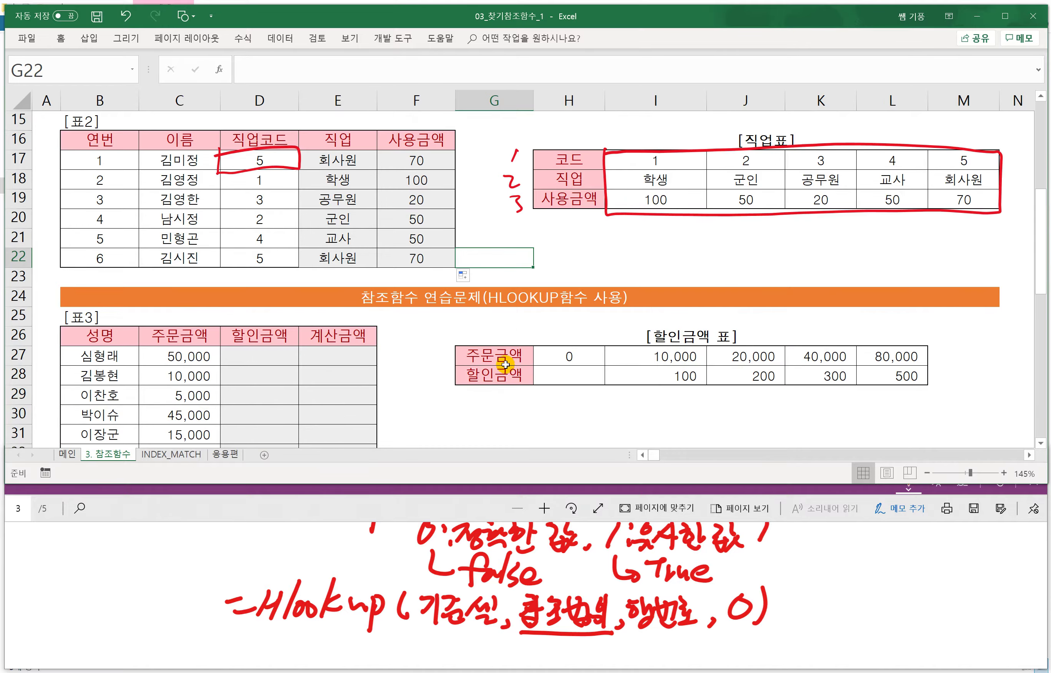
scroll(504, 364, down, 1)
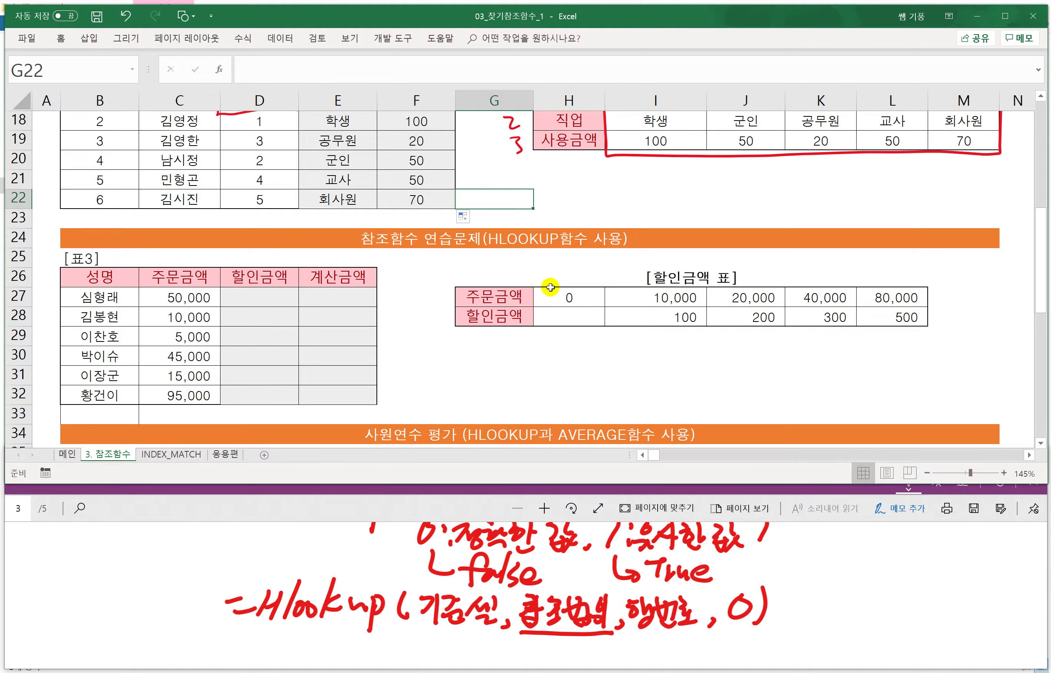
click(182, 298)
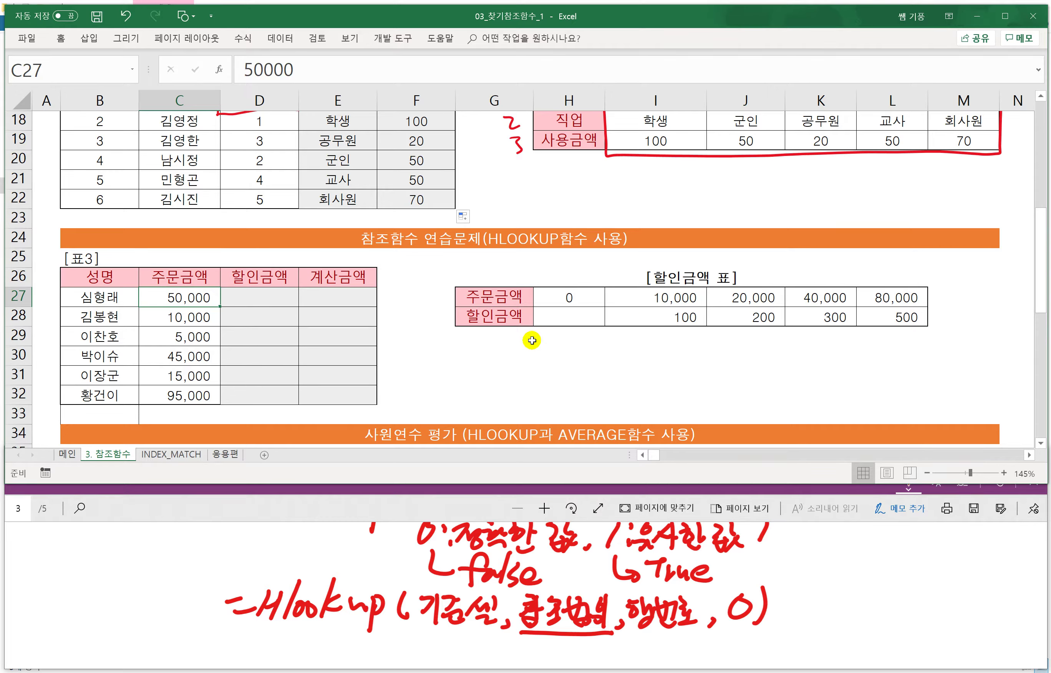
click(239, 298)
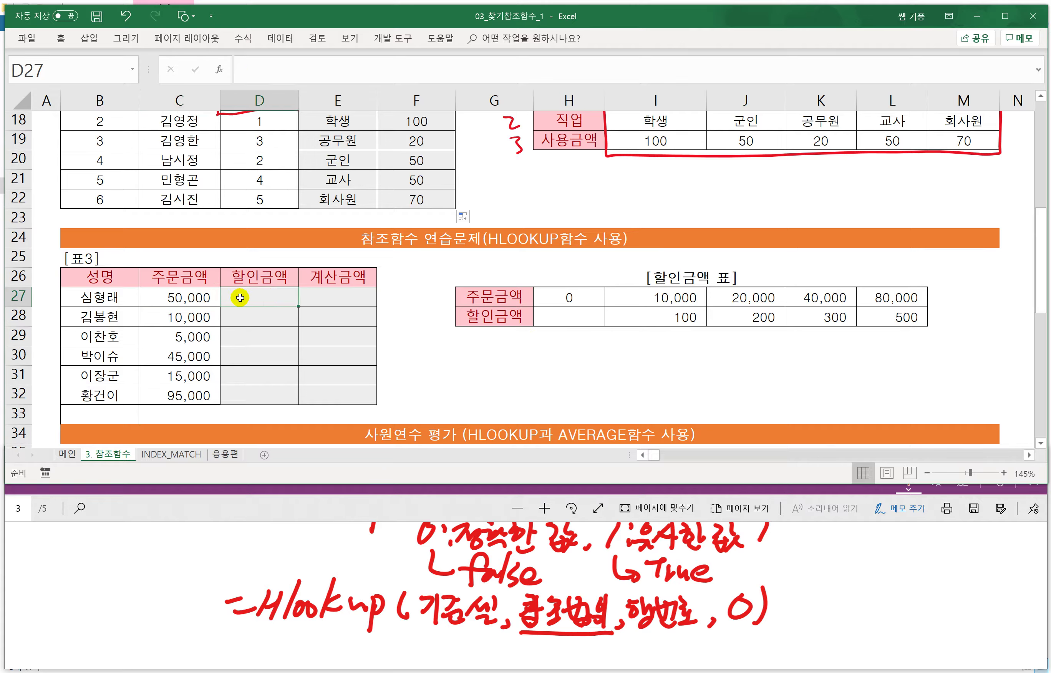
text(=HL)
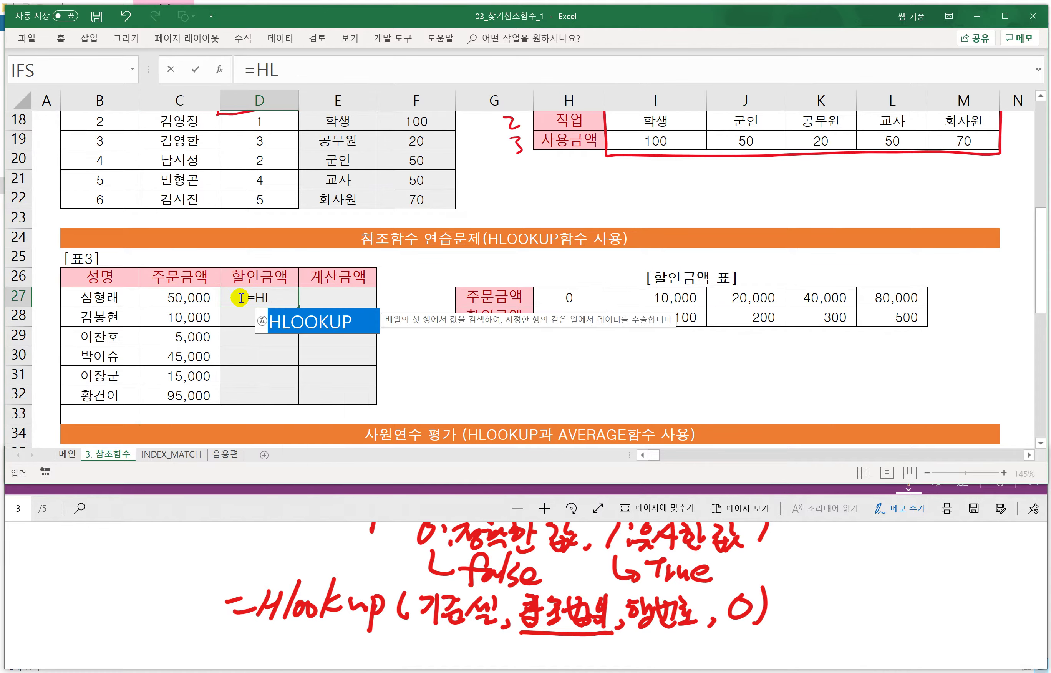
key(Tab)
click(174, 278)
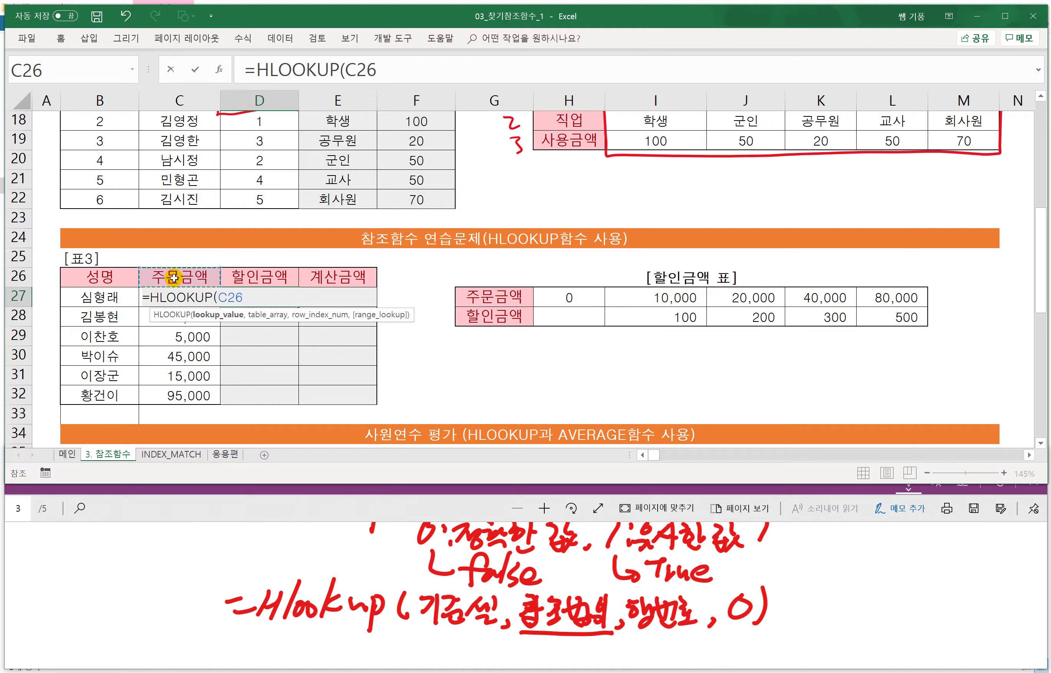
key(Down)
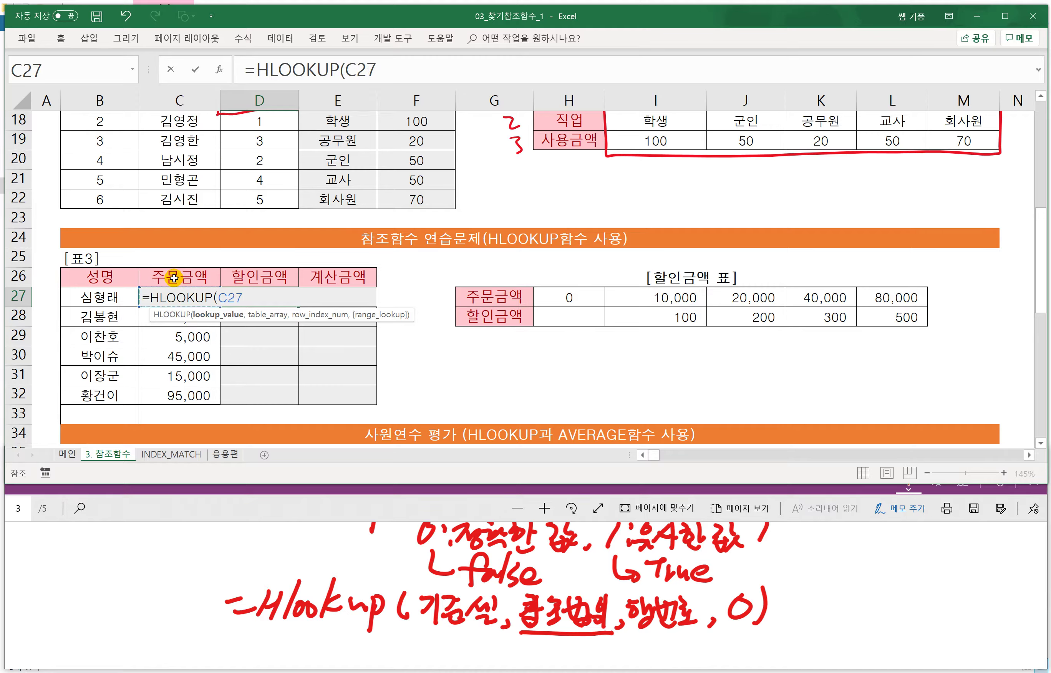
text(,)
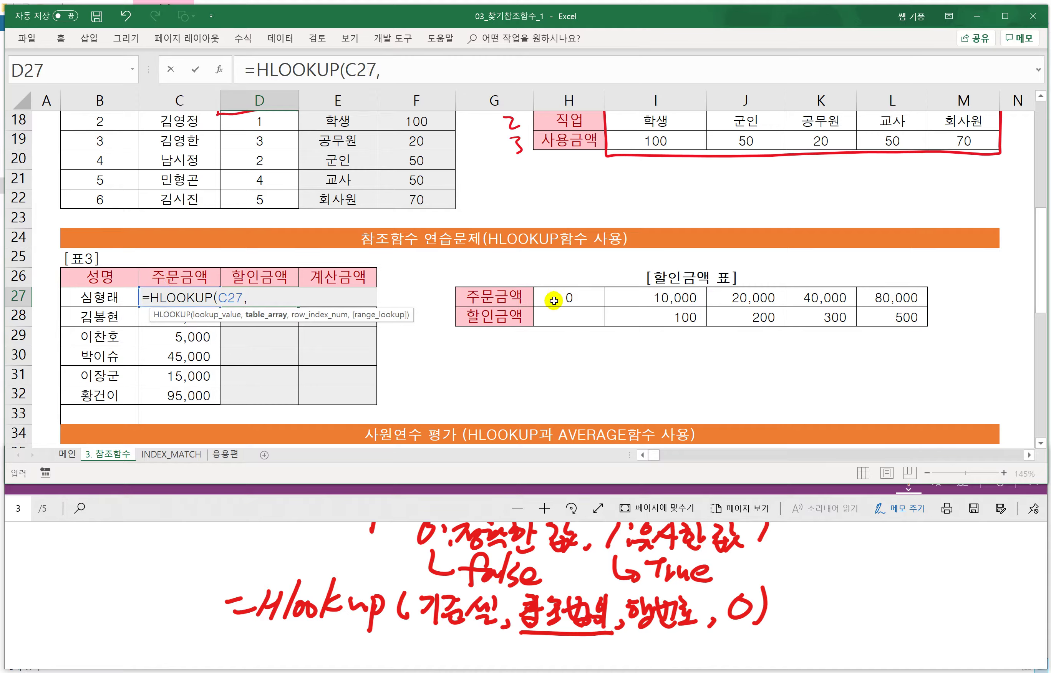
drag(561, 295, 870, 318)
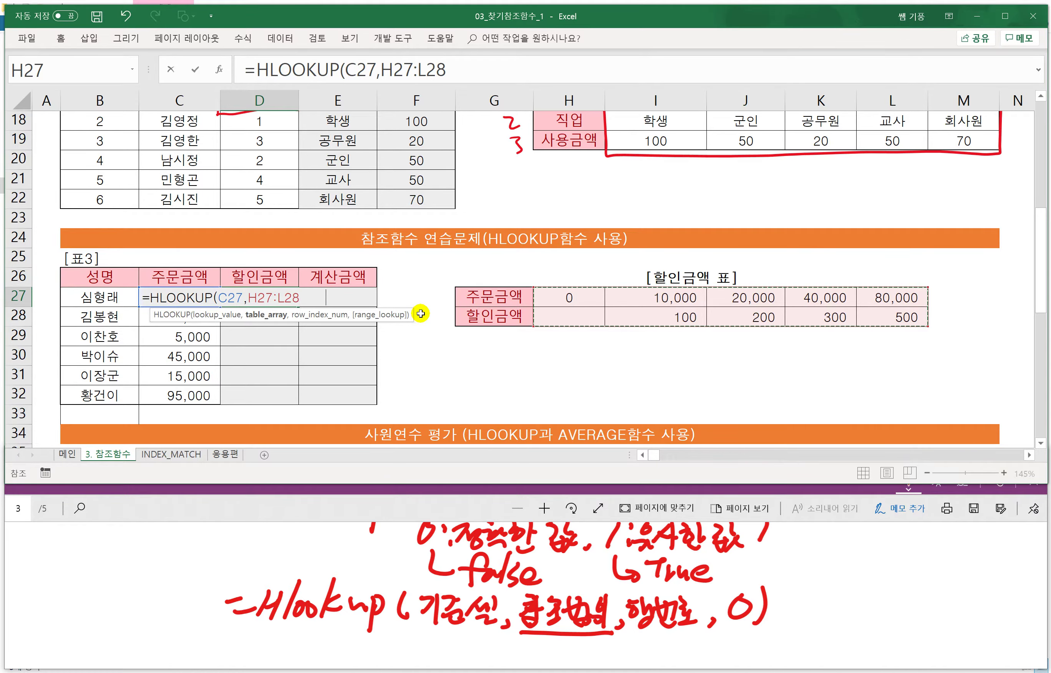
key(F4)
text(,)
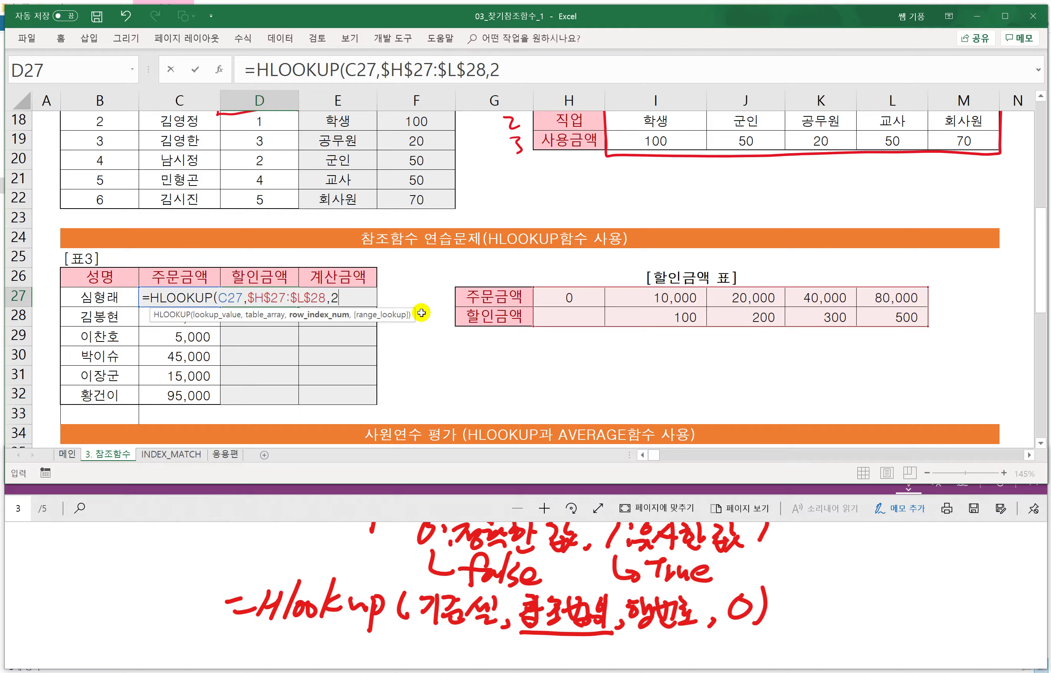
text(2,)
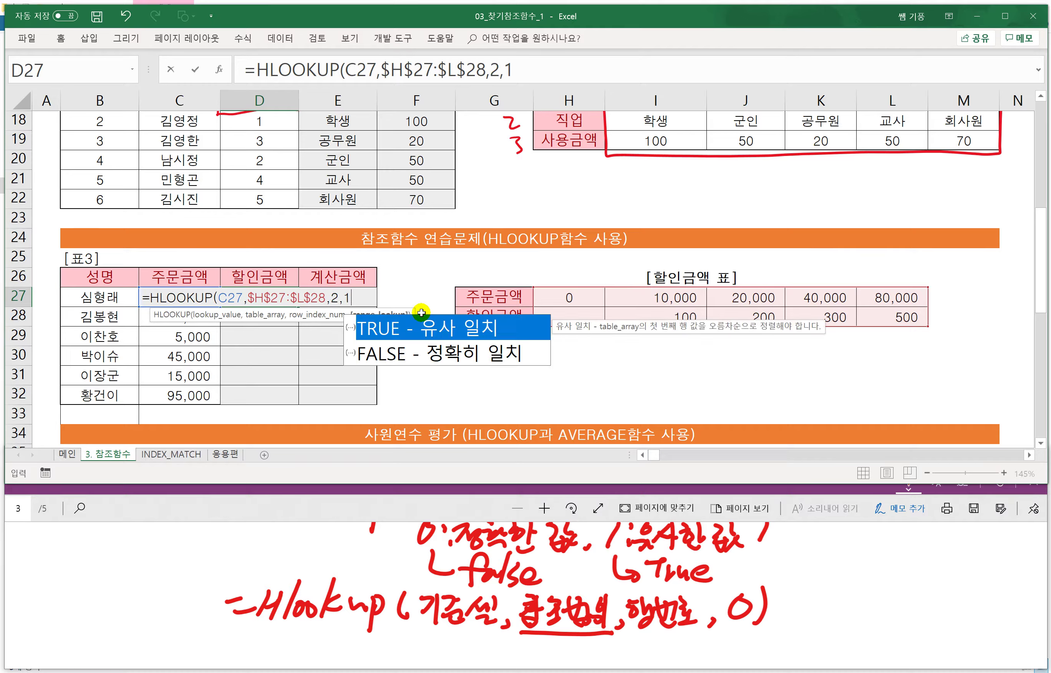
text(1))
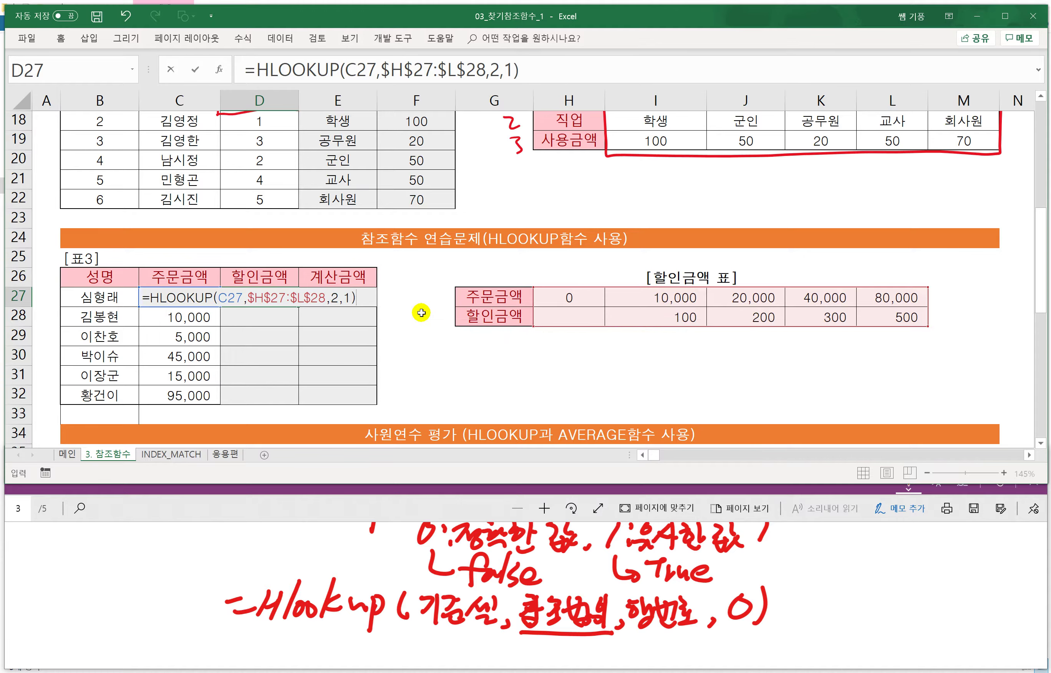
key(Return)
click(292, 304)
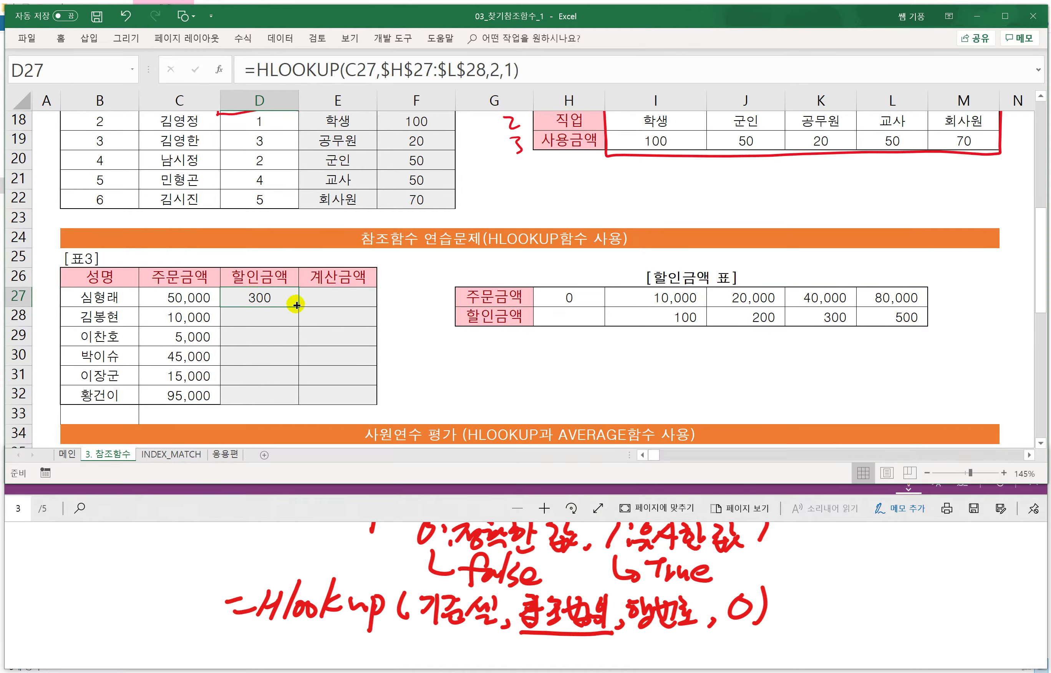
drag(296, 304, 289, 398)
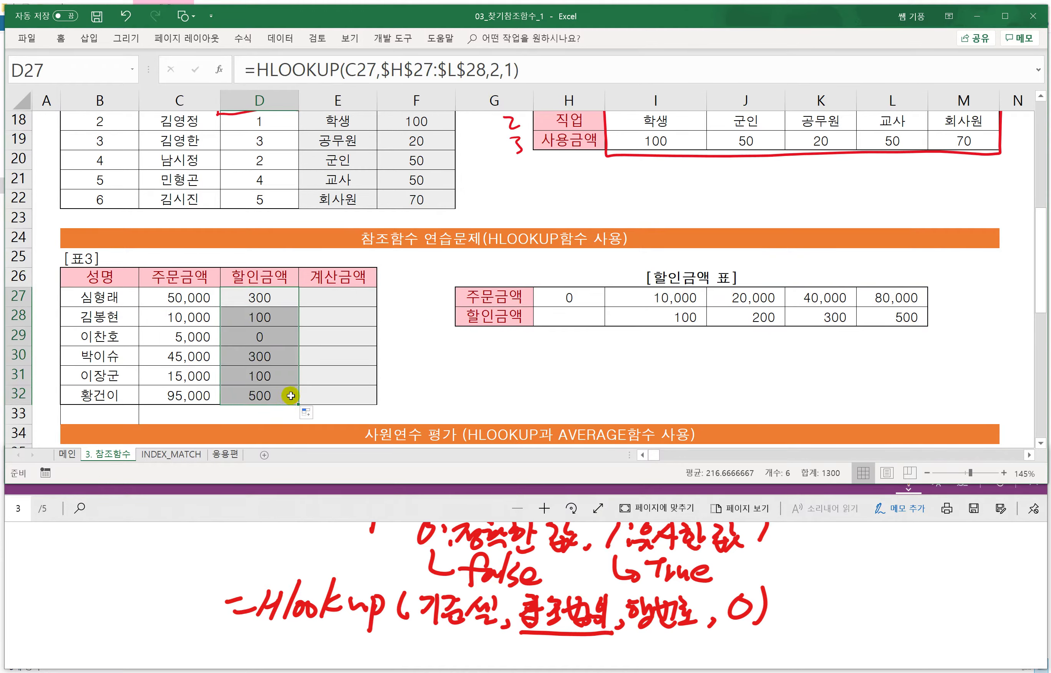
Step: Review the 할인금액 formula in D27 against the 주문금액 cells C27 and C31 and the lookup range H27:L28
click(258, 295)
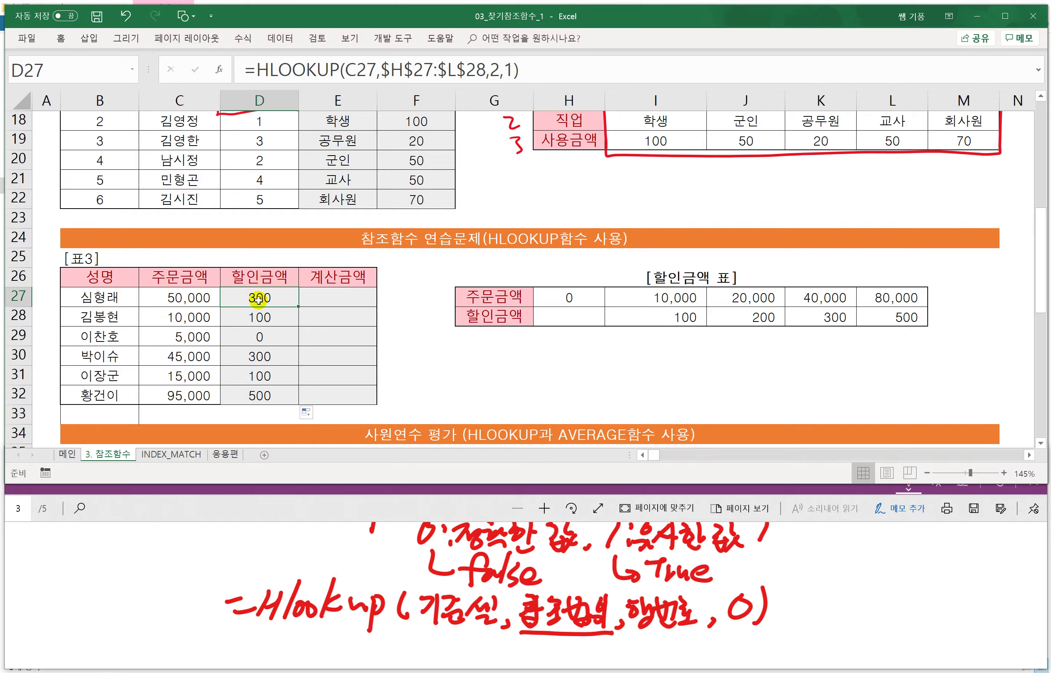
click(206, 300)
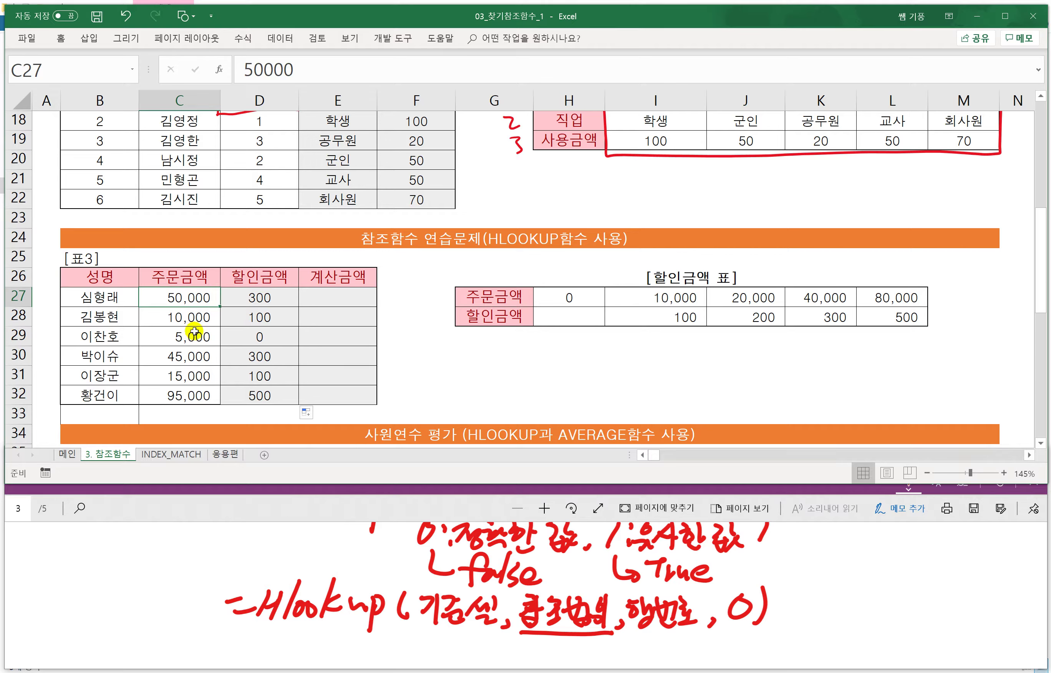
click(185, 379)
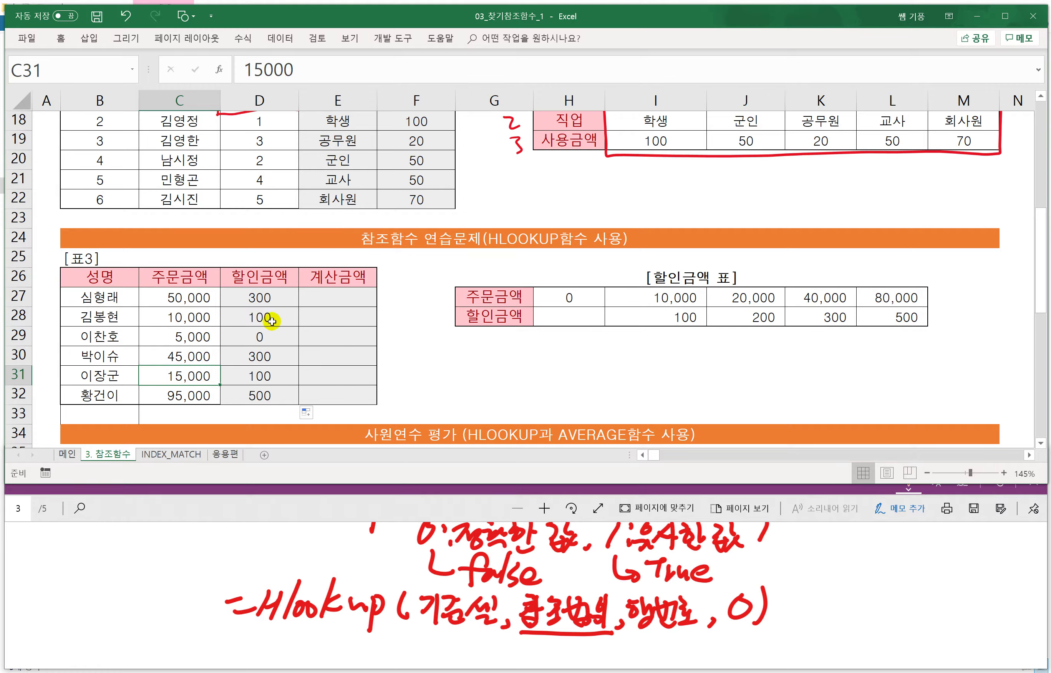
click(559, 299)
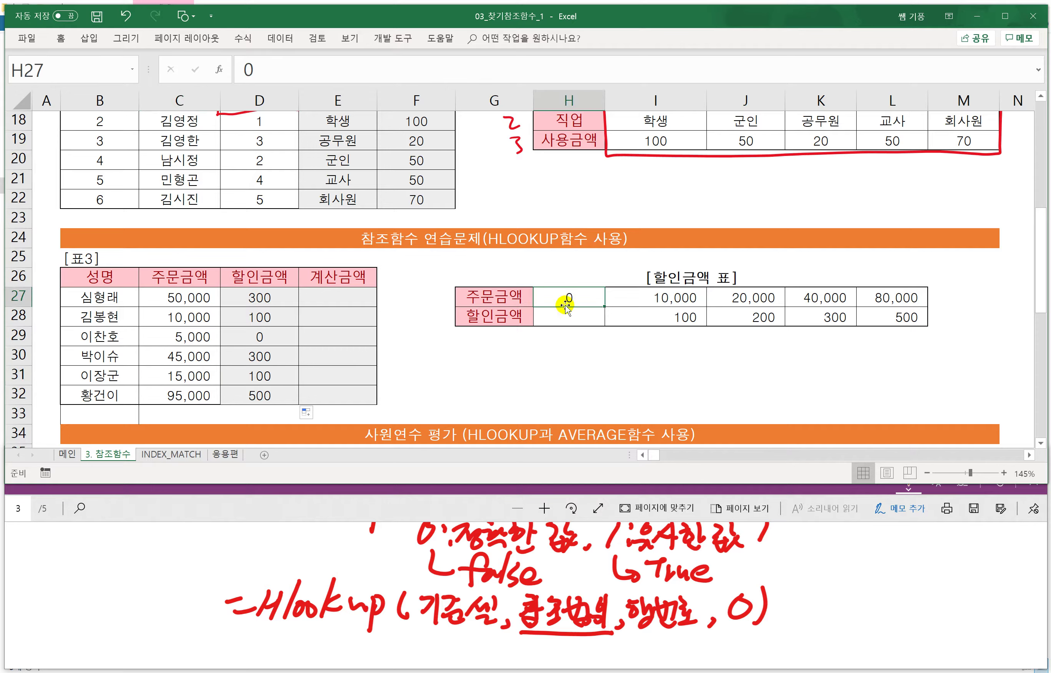
drag(570, 298, 897, 316)
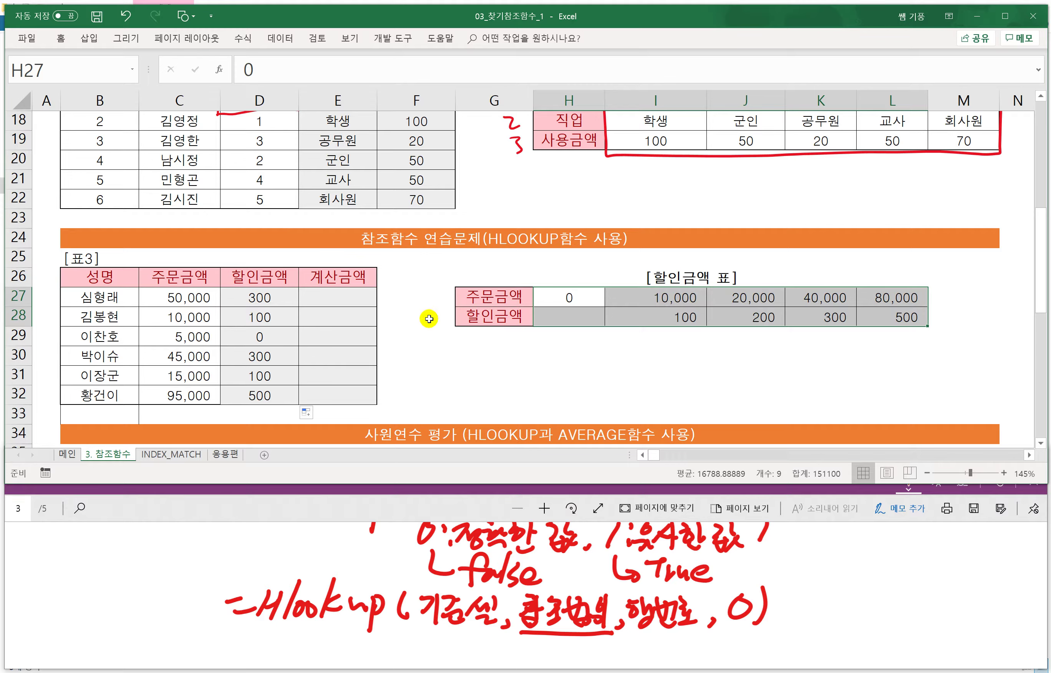
Step: Enter =C27-D27 in E27 for 계산금액 and fill it down to E32
click(331, 303)
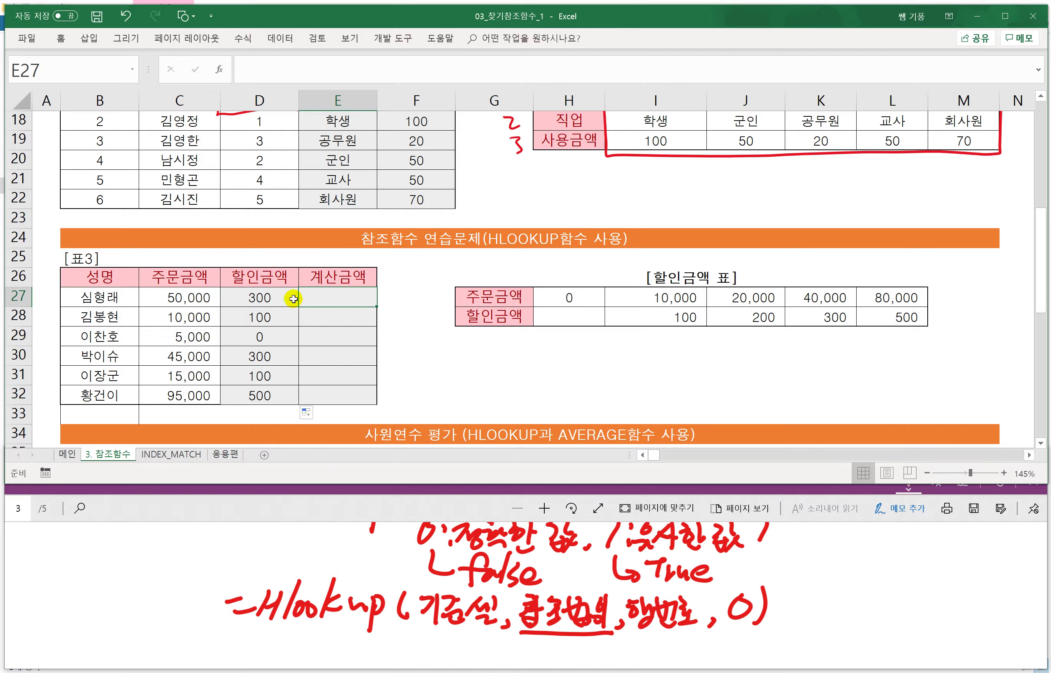
text(=)
click(187, 299)
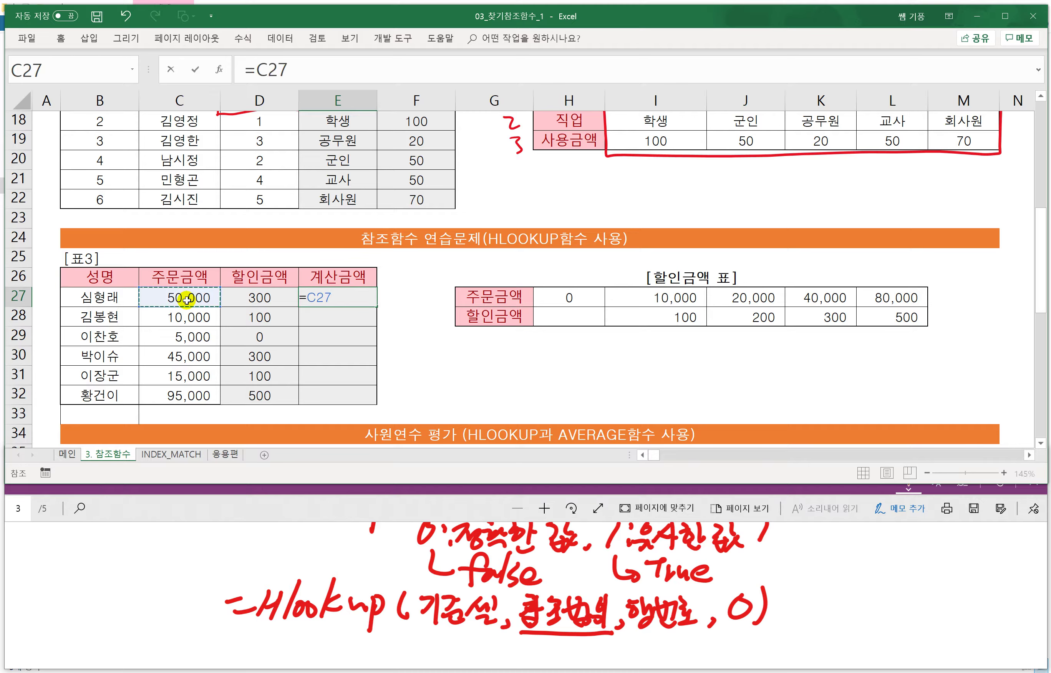
text(-)
click(258, 298)
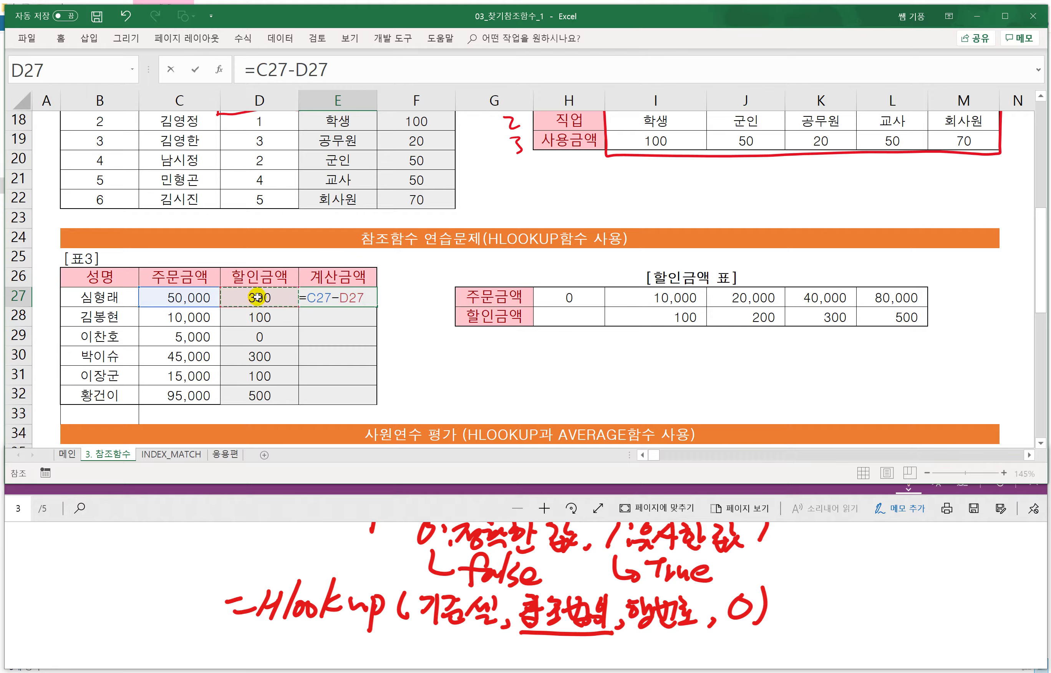
key(Return)
click(368, 301)
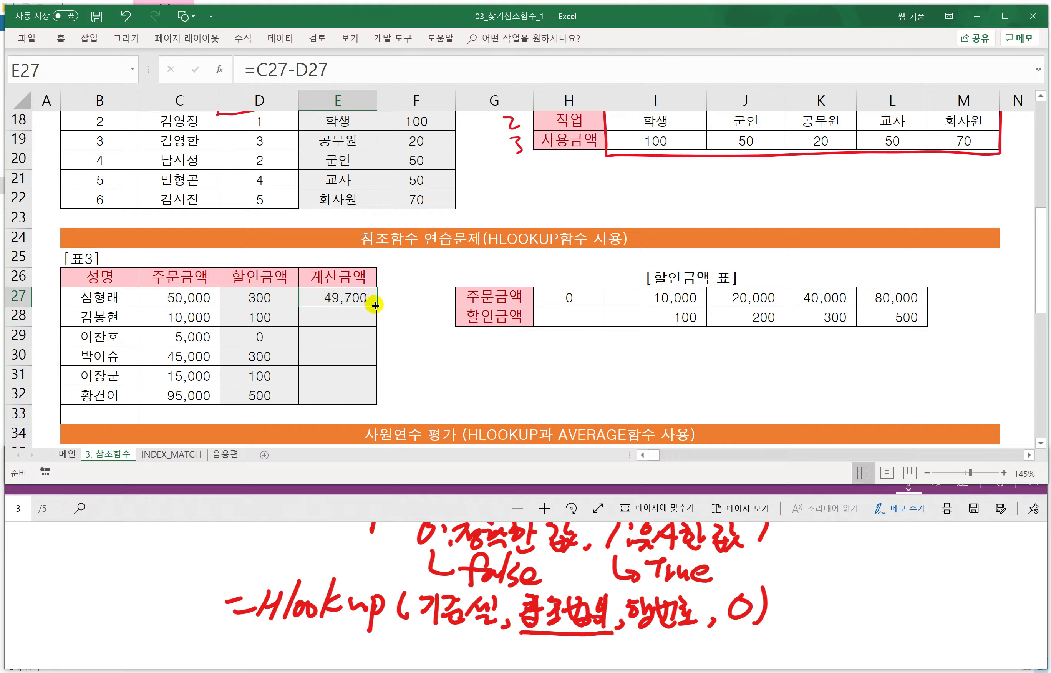
drag(375, 305, 365, 401)
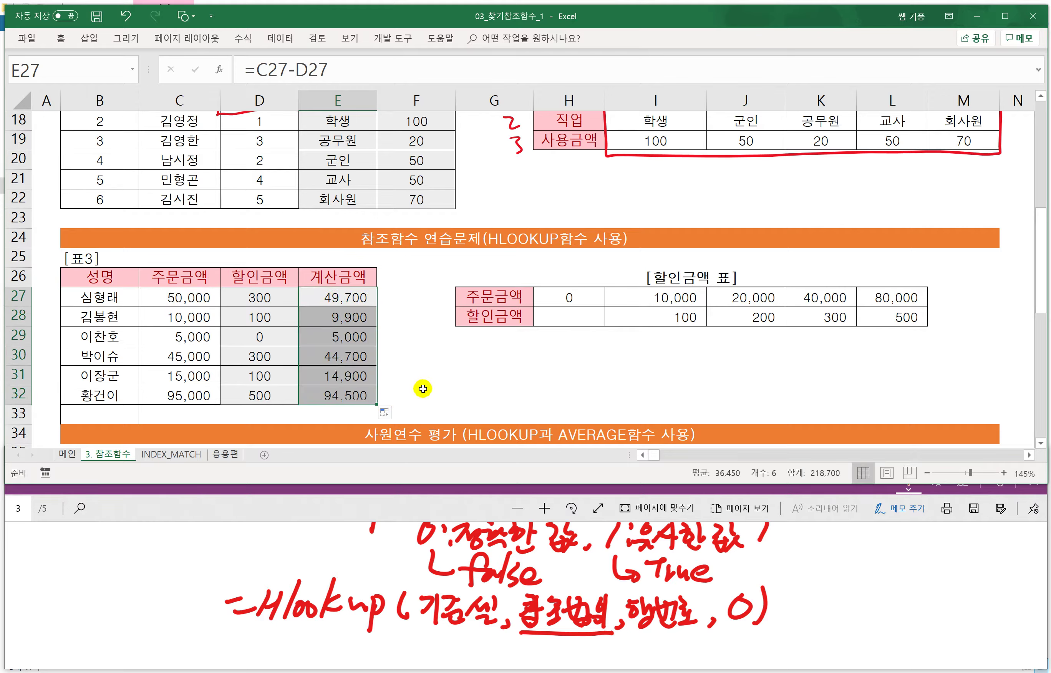
Step: Enter =AVERAGE(C37:E37) in F37 under 평균 평가 in 표4 and fill it down to F43
scroll(415, 389, down, 4)
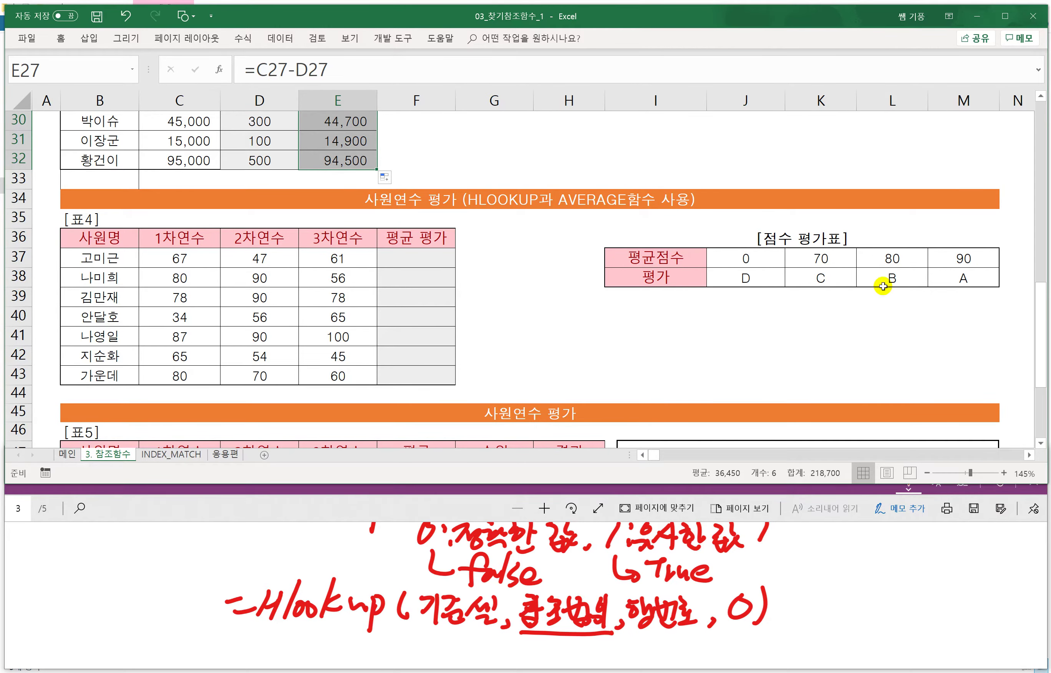
click(419, 263)
text(=AVEWRWA)
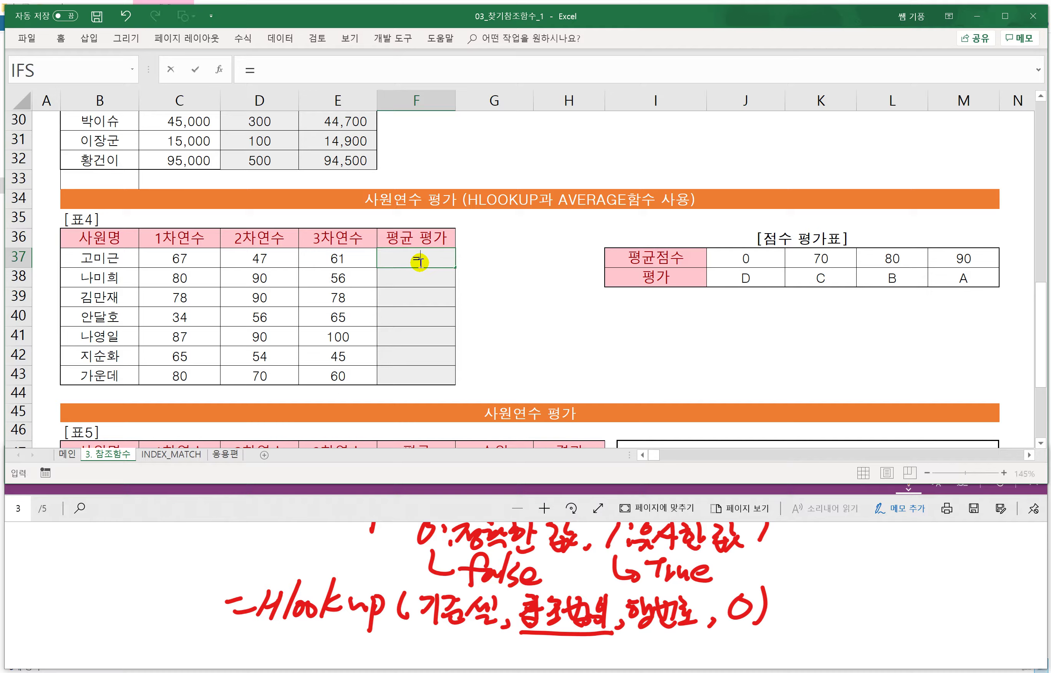
key(BackSpace)
key(BackSpace)
key(BackSpace)
key(BackSpace)
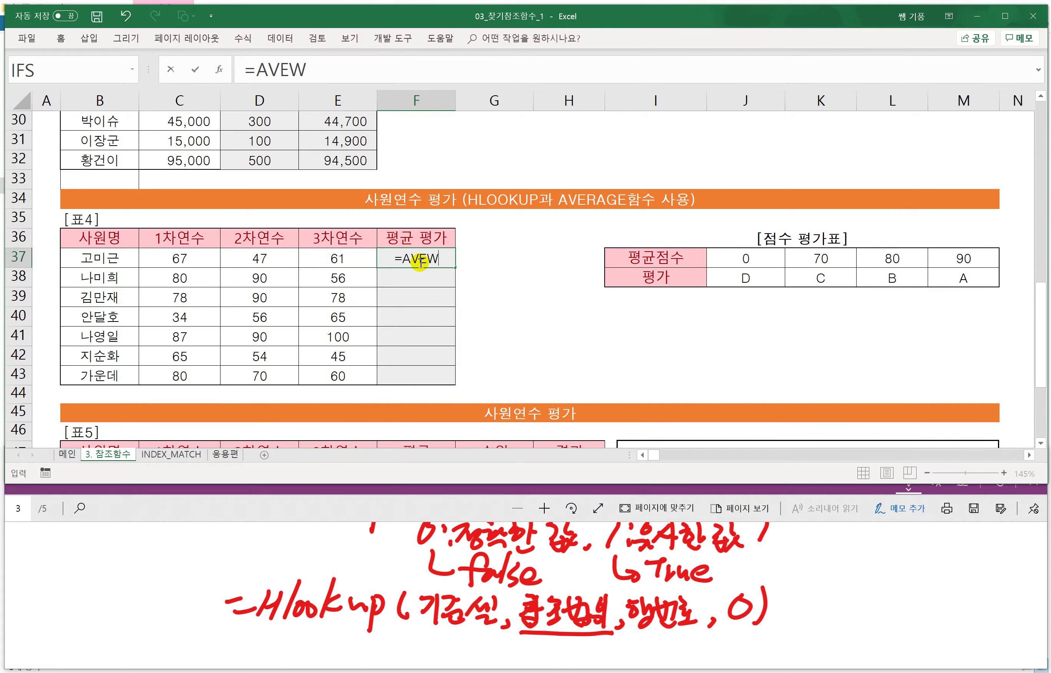
text(RAGE()
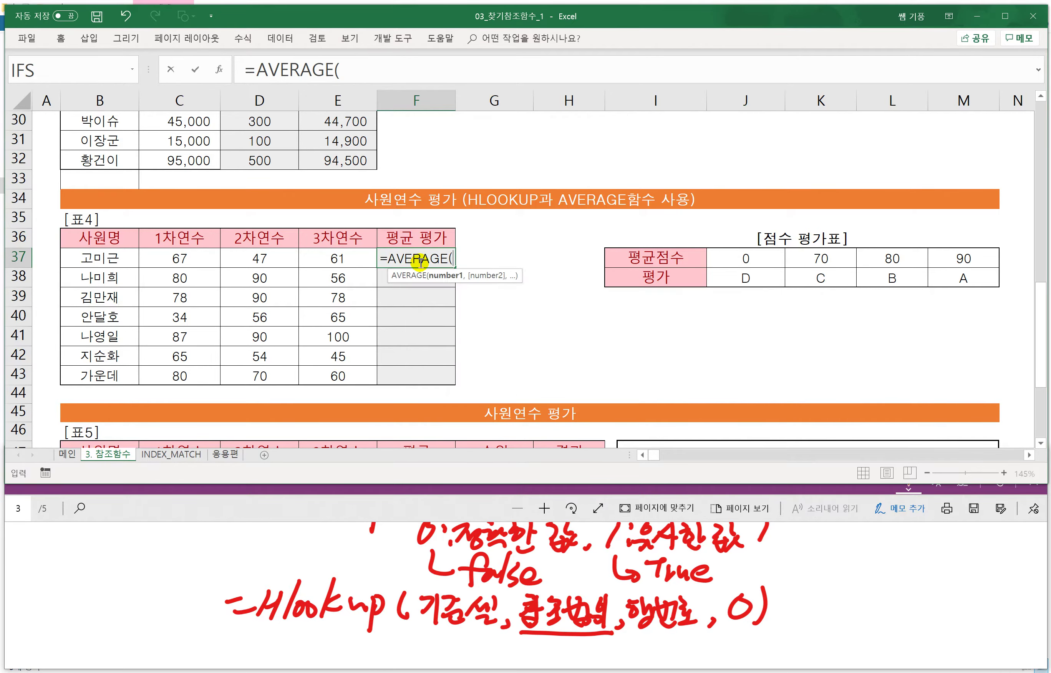
drag(158, 258, 317, 258)
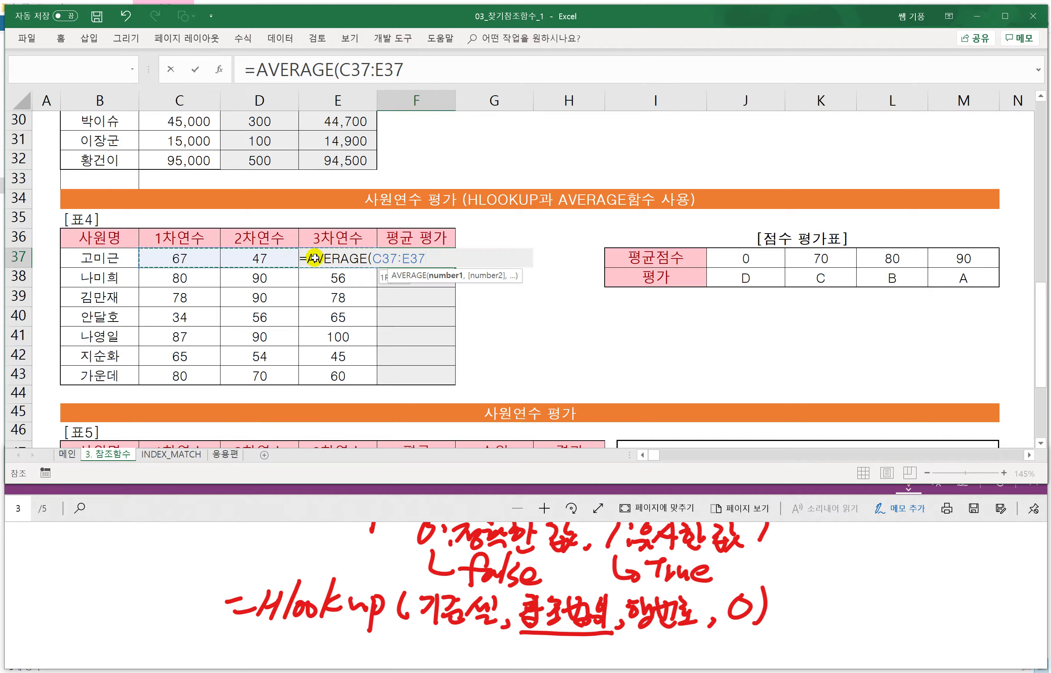
text())
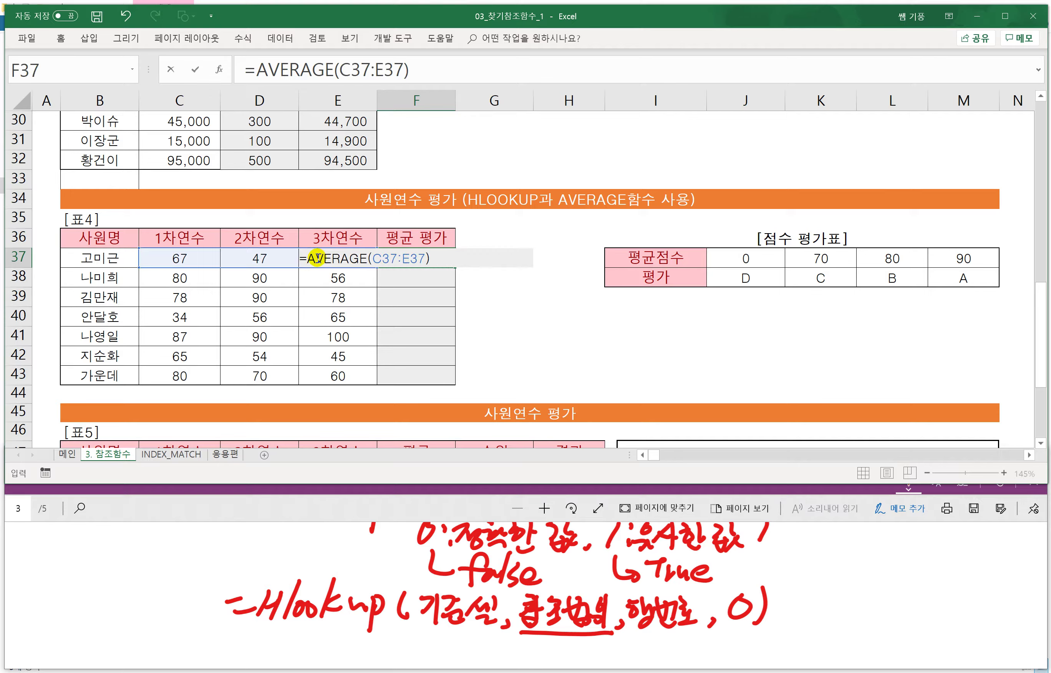
key(Return)
click(416, 260)
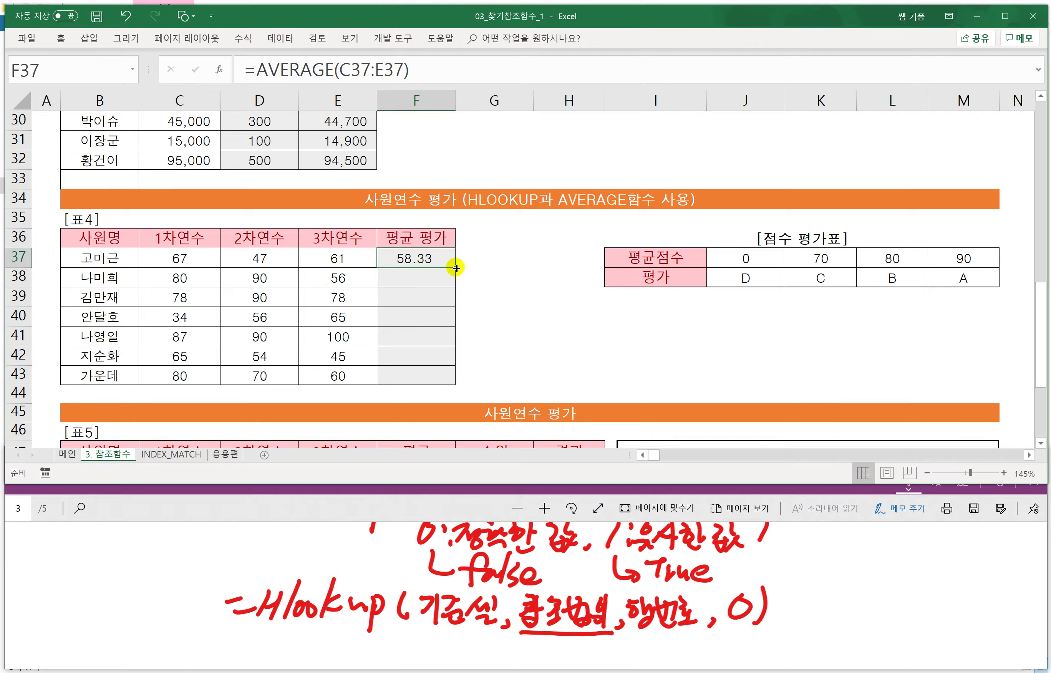
drag(457, 269, 451, 380)
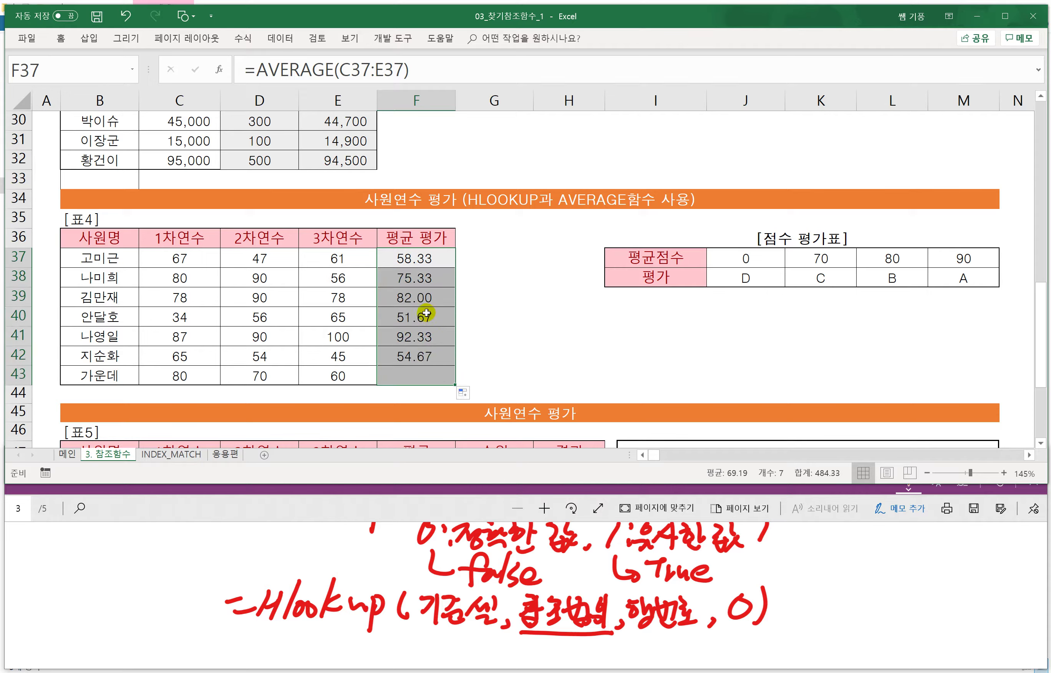
Step: Wrap the AVERAGE(C37:E37) formula in F37 of 표4 inside HLOOKUP as its lookup value
click(413, 263)
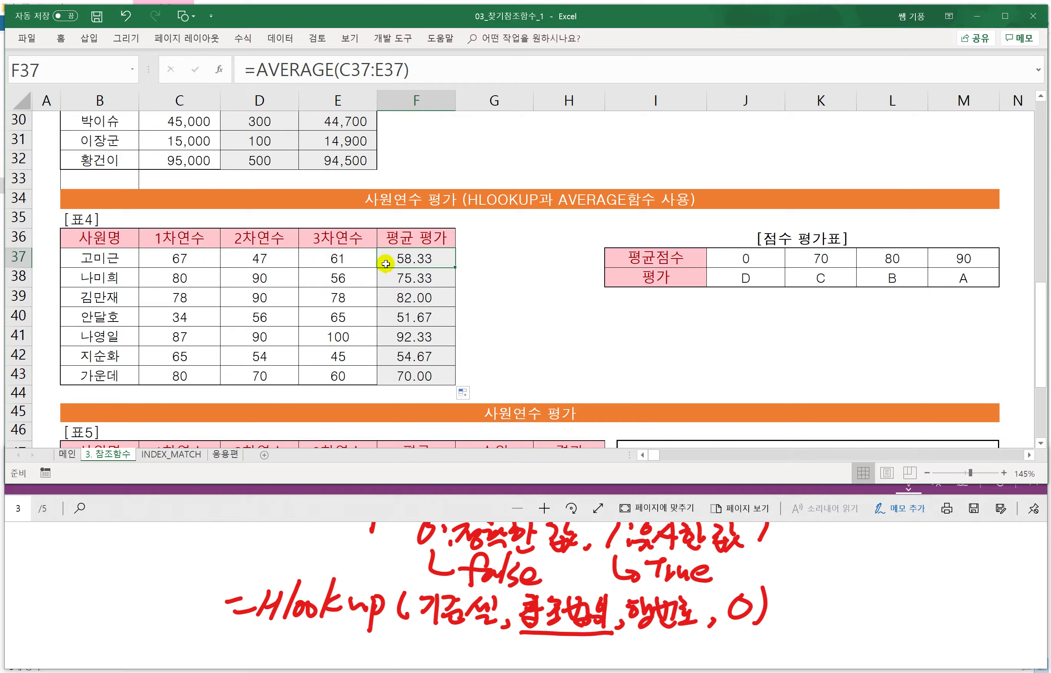
double_click(406, 257)
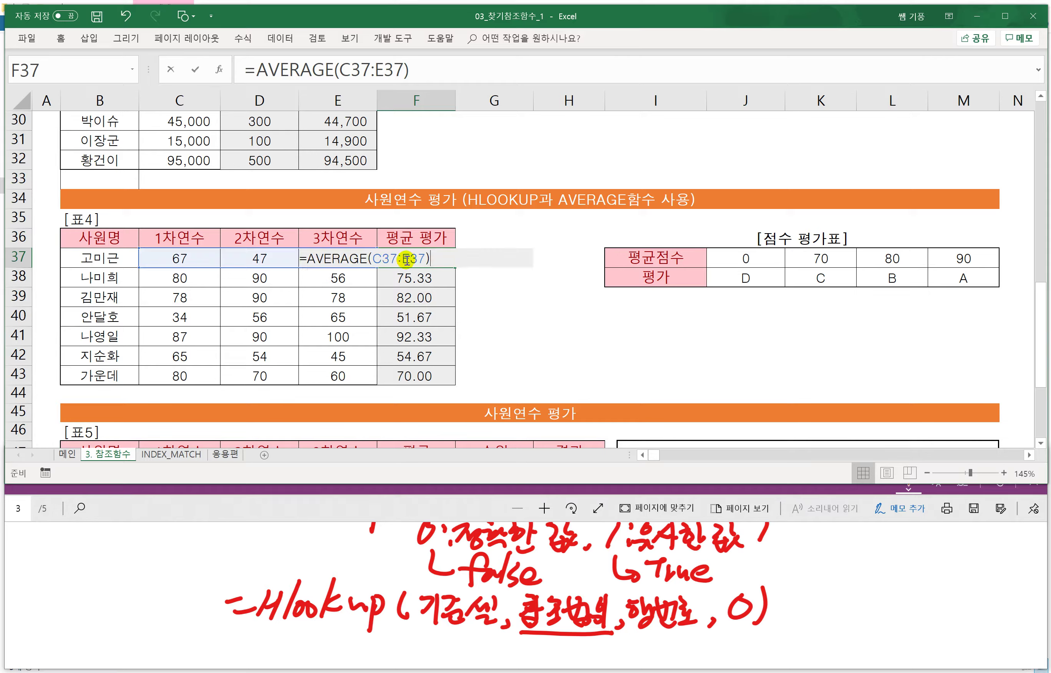
click(304, 259)
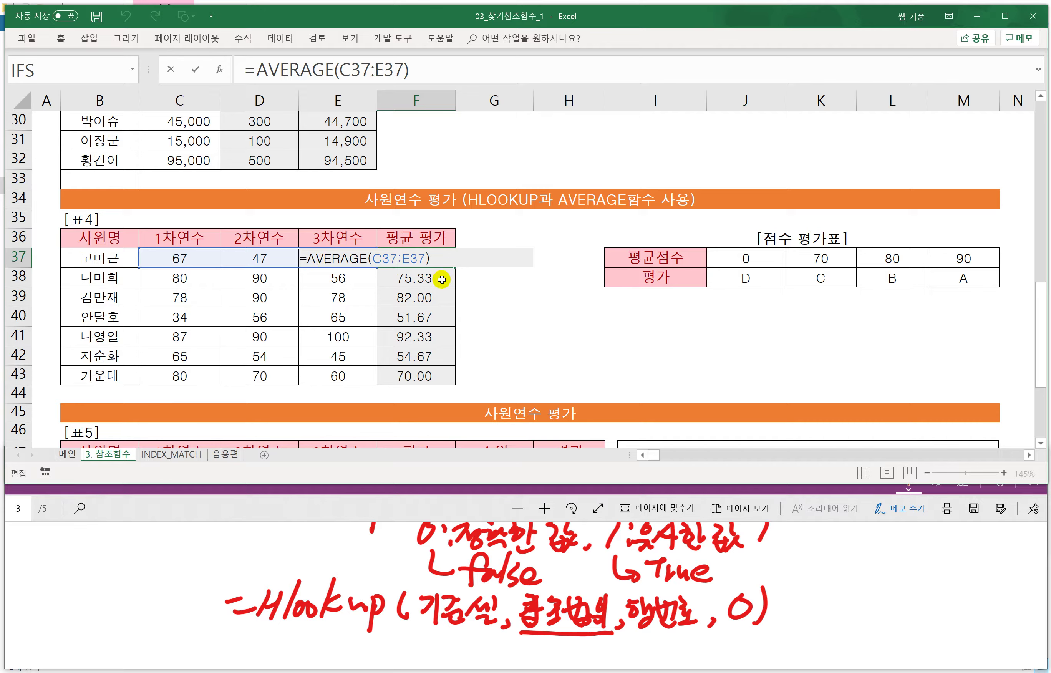
text(HL)
key(Tab)
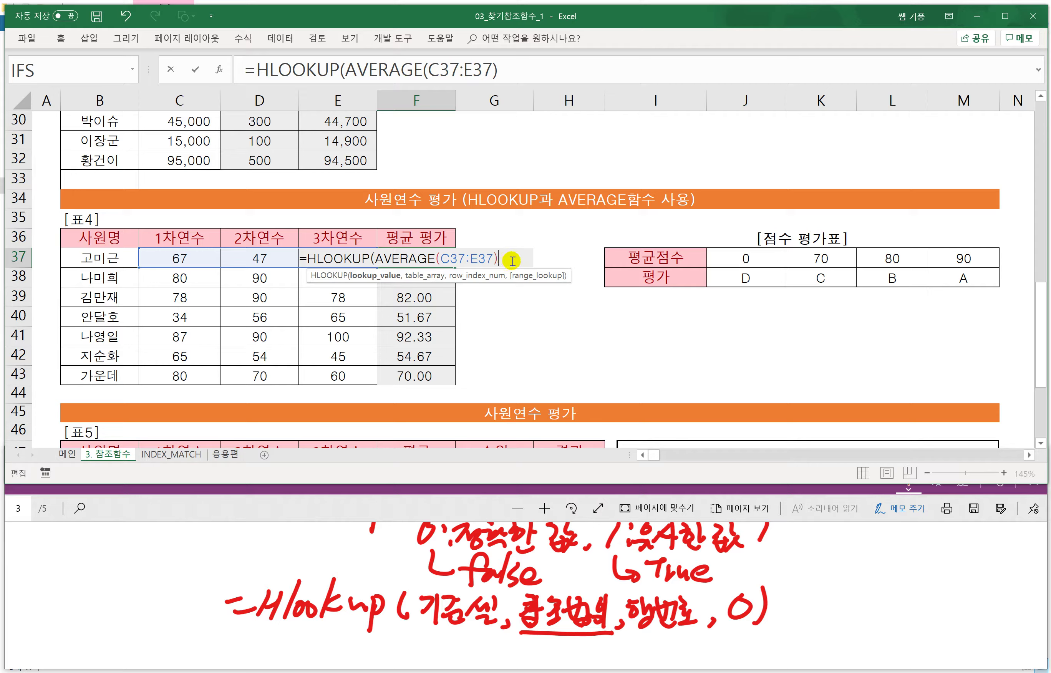
text(,)
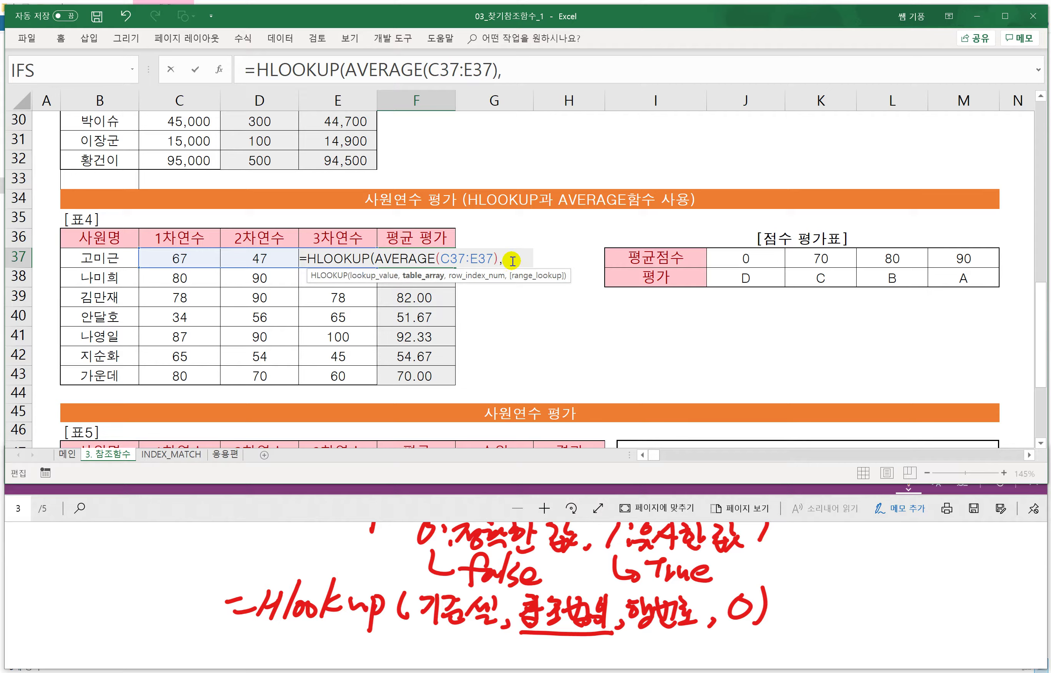
Step: Complete the F37 formula with table range $J$37:$M$38, row 2 and match type 1, and fill it down to F43
drag(718, 260, 954, 283)
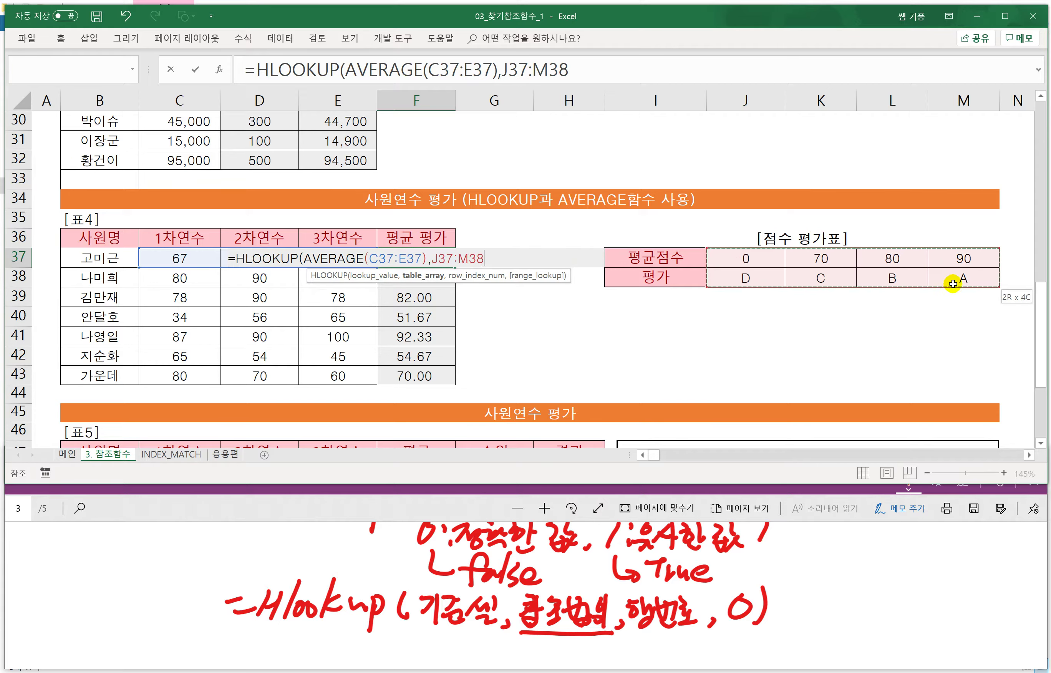
key(F4)
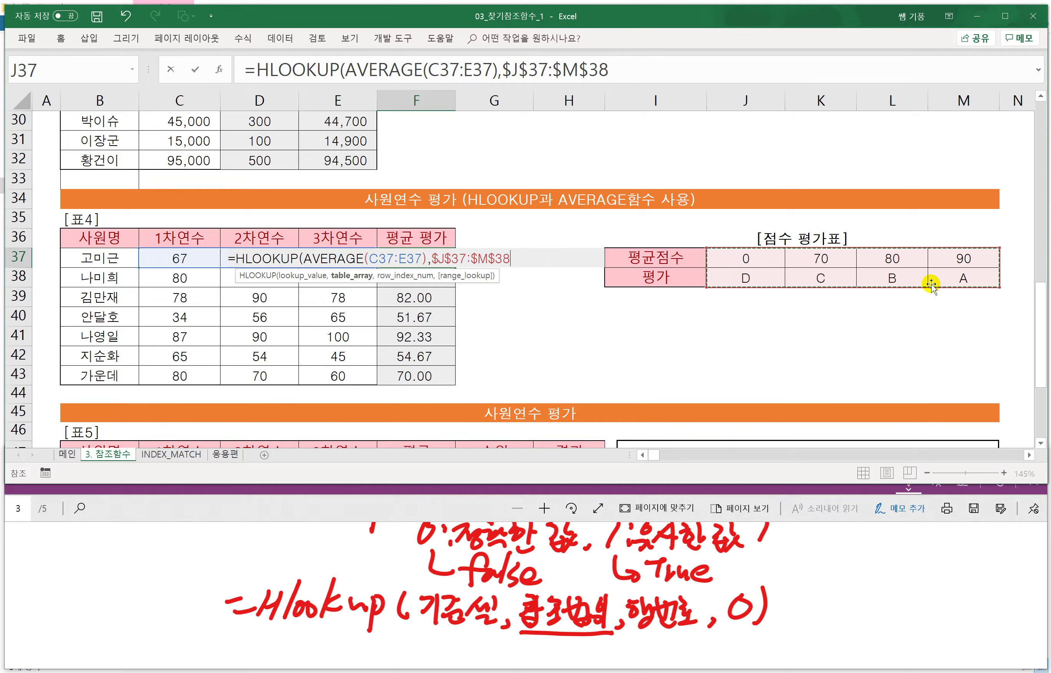
text(,)
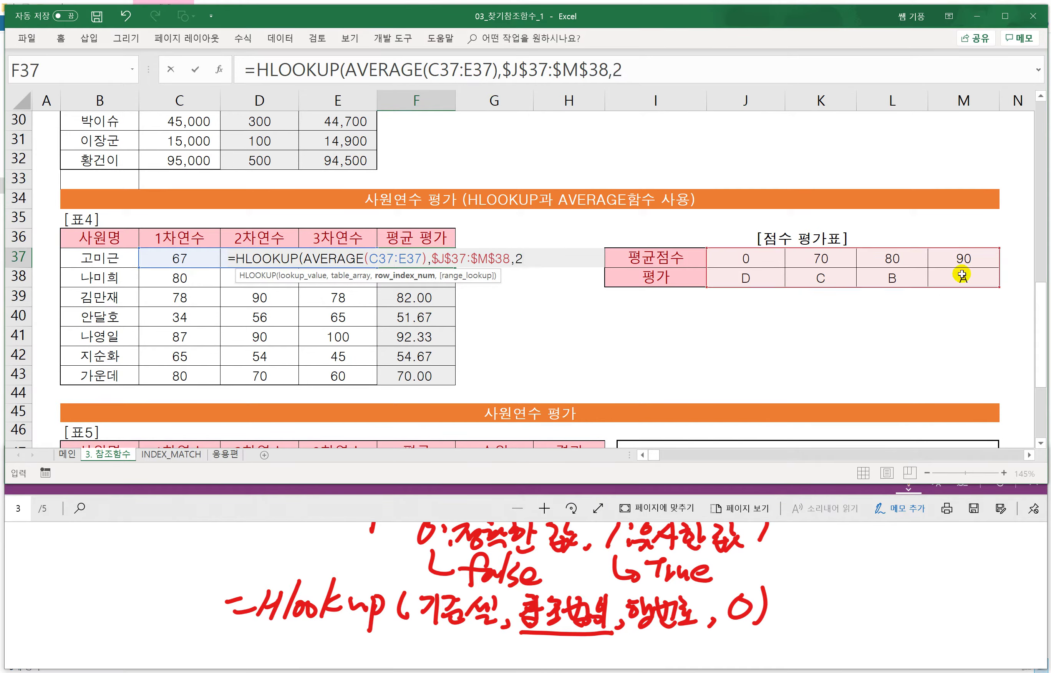
text(2,)
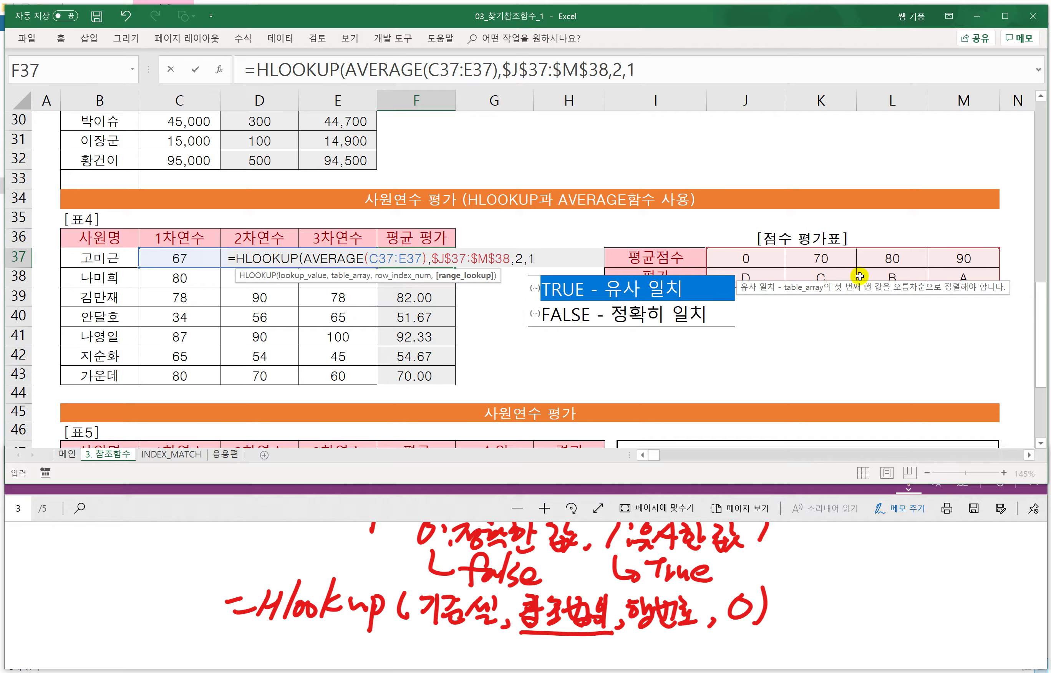
text(1))
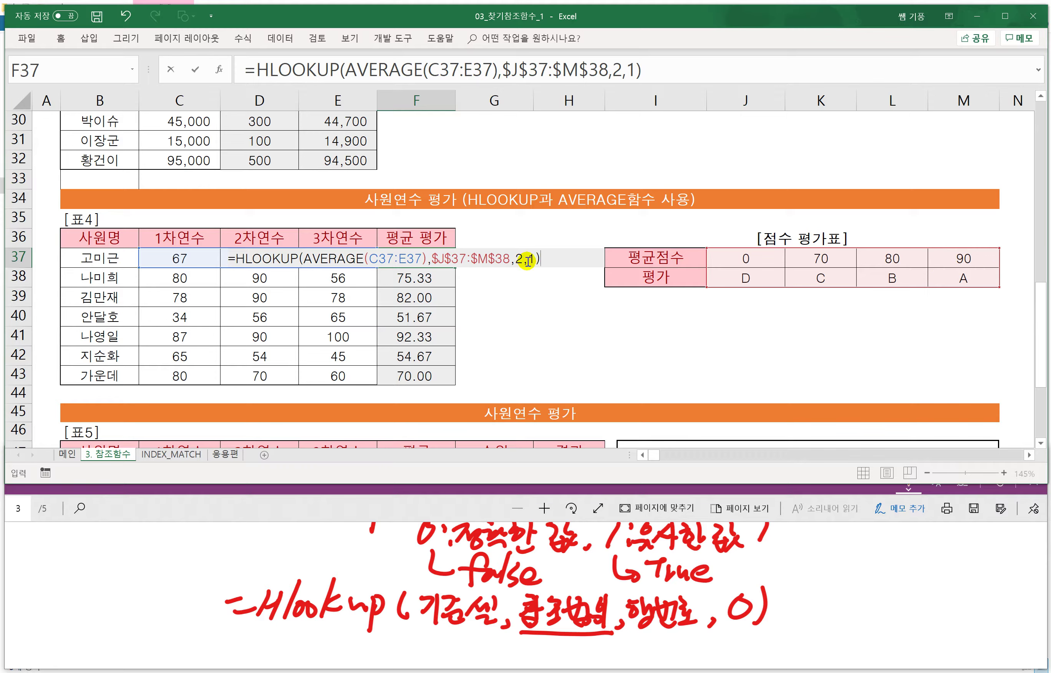
key(Return)
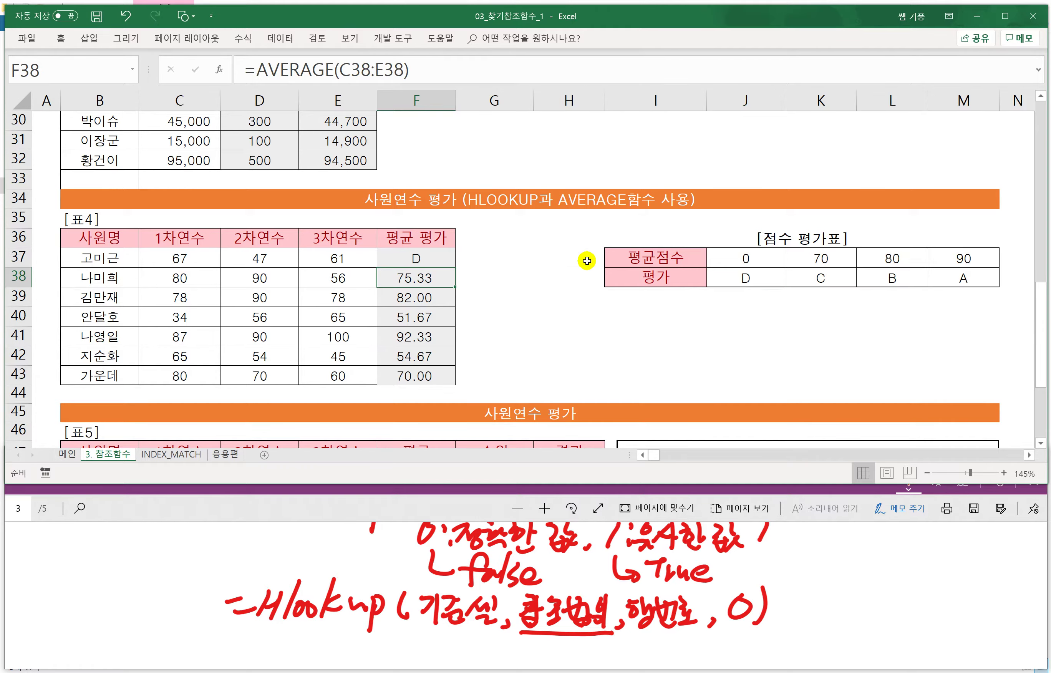
click(451, 260)
drag(455, 274, 476, 382)
Step: Switch to 칠판1.pdf and handwrite =choose(K,"문자1","문자2","문자3") below the Hlookup note
scroll(527, 367, down, 2)
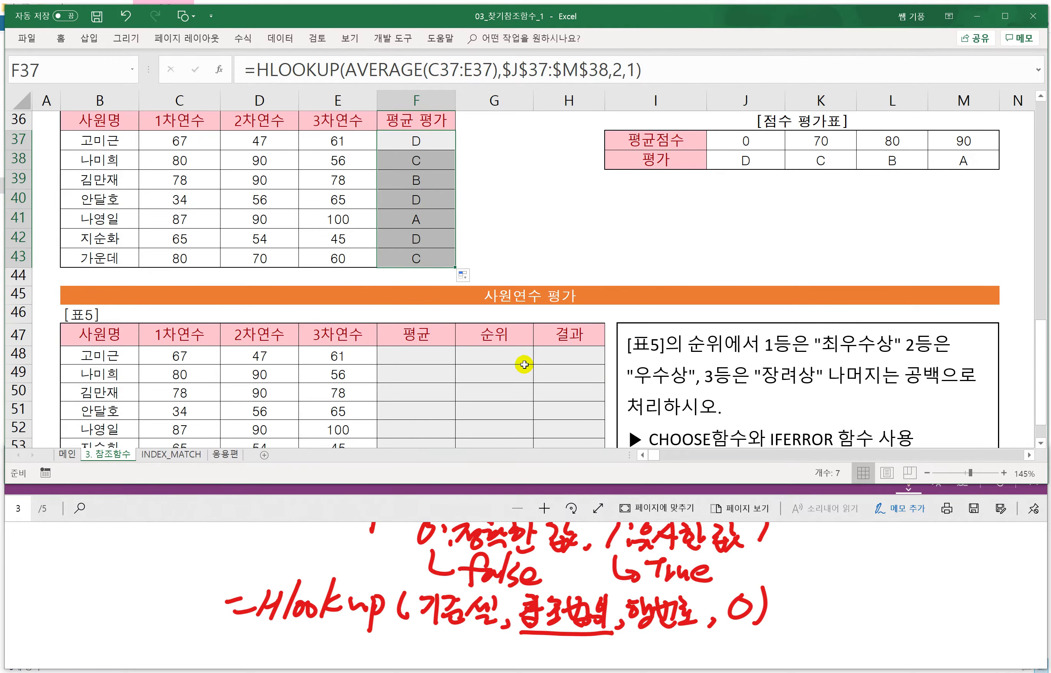
scroll(525, 362, down, 1)
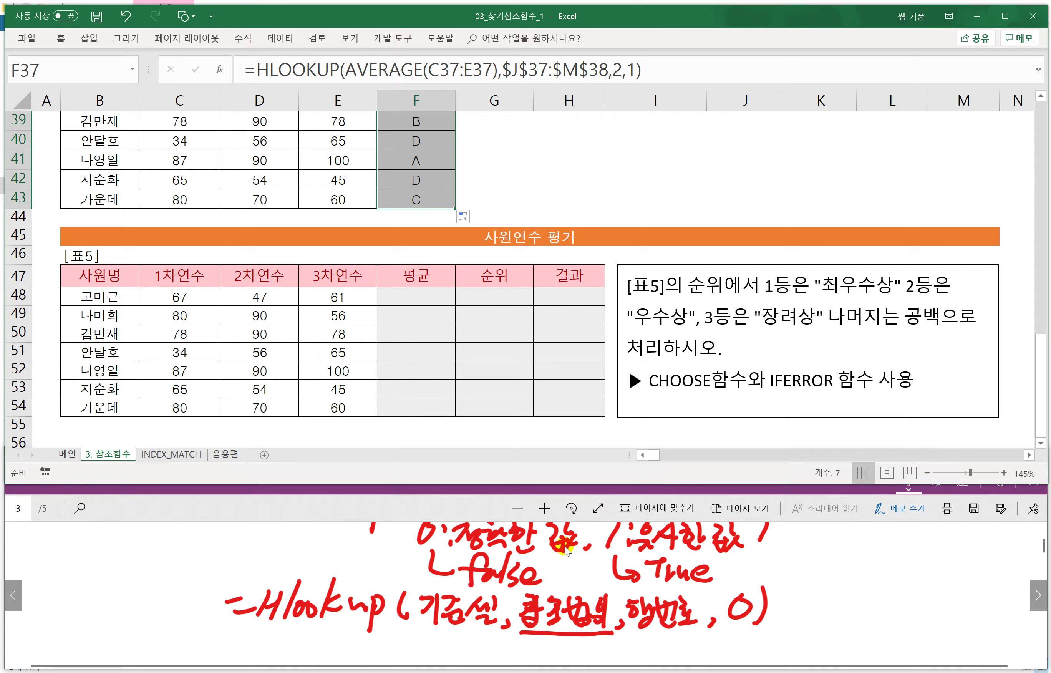
scroll(564, 552, down, 2)
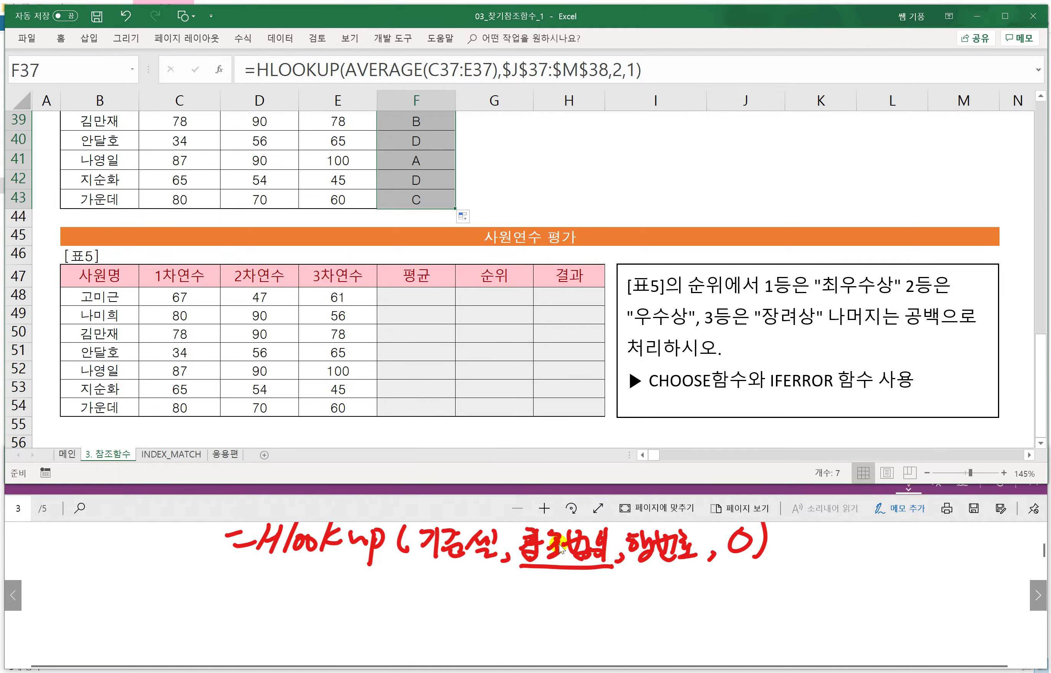
mouse_move(239, 597)
mouse_down()
mouse_move(300, 602)
mouse_move(326, 588)
mouse_up()
mouse_move(347, 580)
mouse_down()
mouse_move(343, 597)
mouse_move(366, 597)
mouse_up()
drag(386, 573, 387, 603)
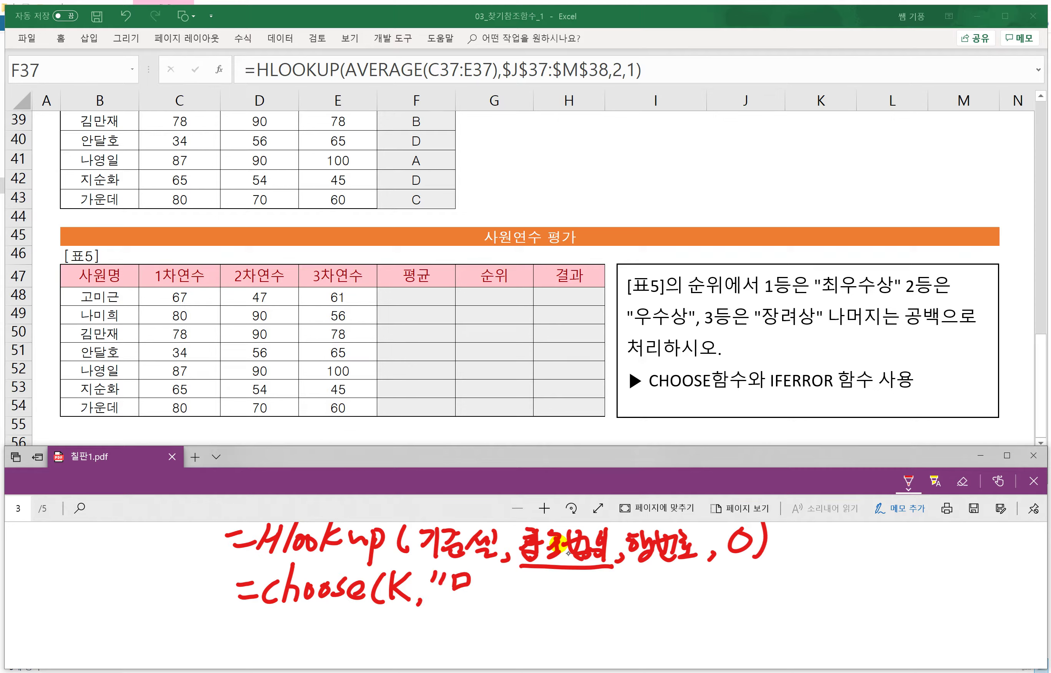
drag(452, 596, 471, 607)
drag(472, 582, 476, 603)
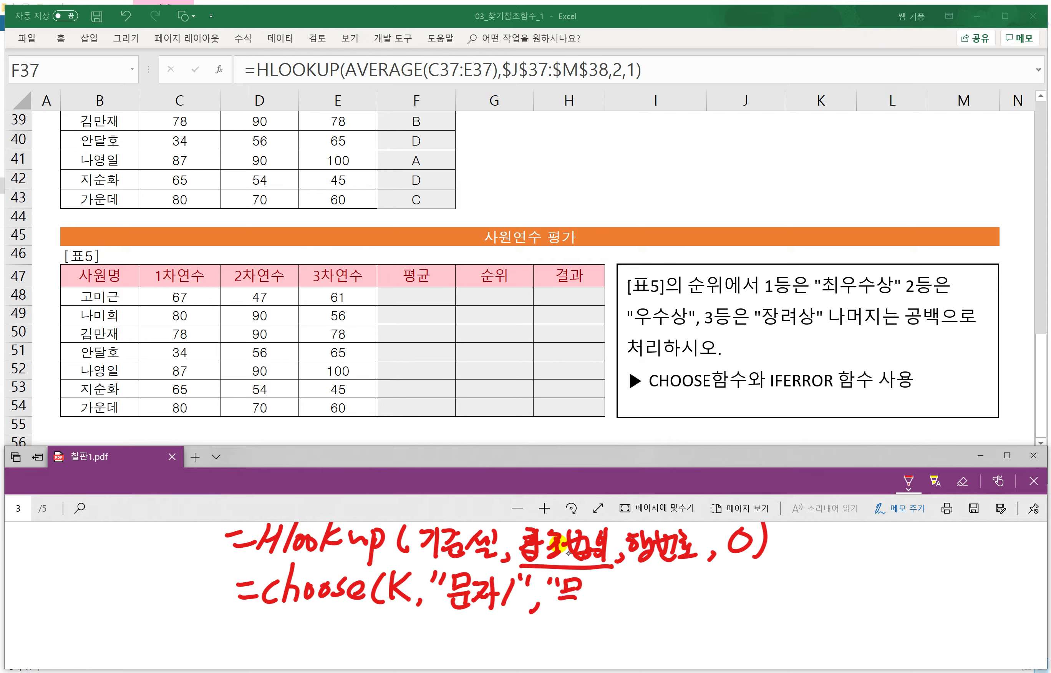
drag(559, 596, 578, 614)
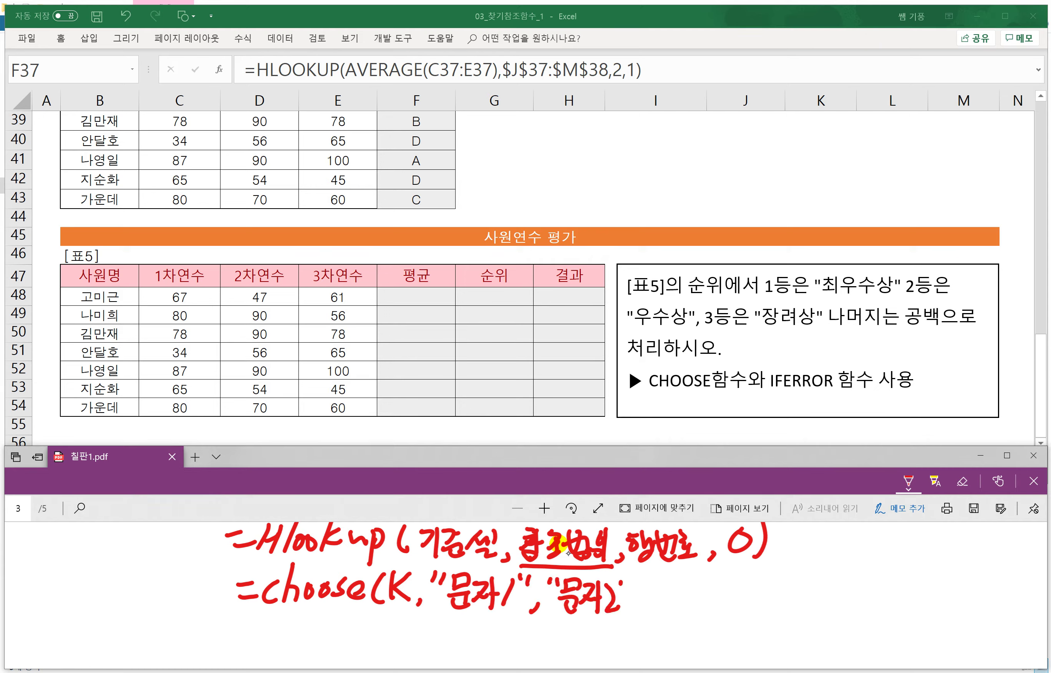
drag(632, 576, 626, 589)
drag(641, 605, 633, 620)
drag(664, 580, 660, 593)
drag(667, 580, 676, 590)
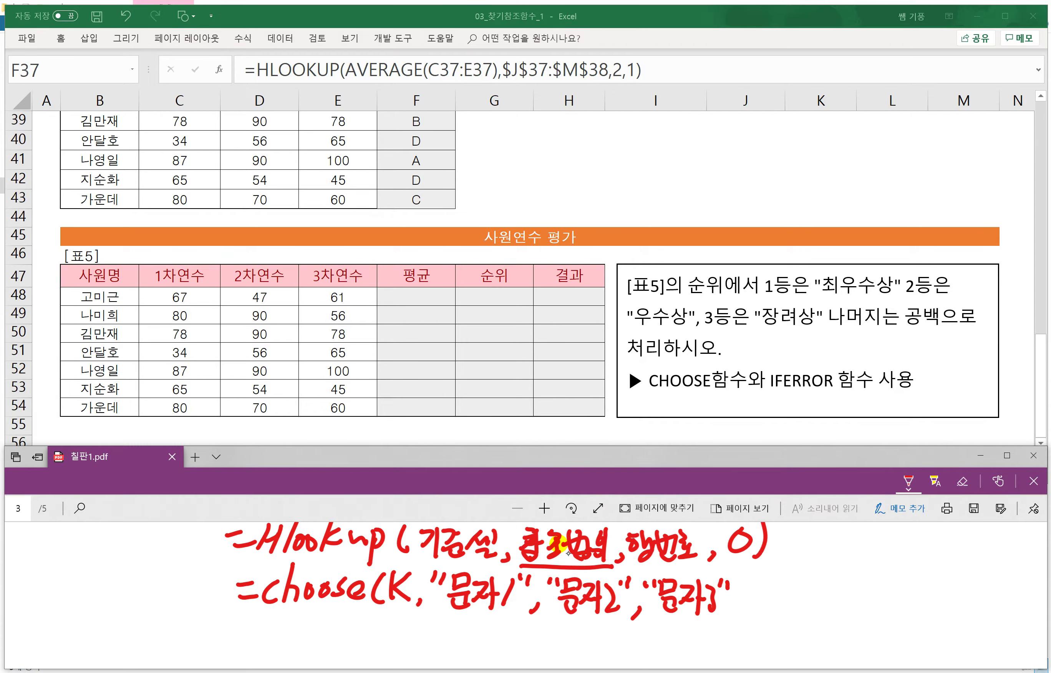
drag(737, 575, 735, 616)
Step: Draw arrows from K to 문자1, 문자2 and 문자3 and write ⇒문자3 after the choose syntax
mouse_move(399, 606)
mouse_down()
mouse_move(454, 636)
mouse_move(478, 627)
mouse_move(570, 639)
mouse_up()
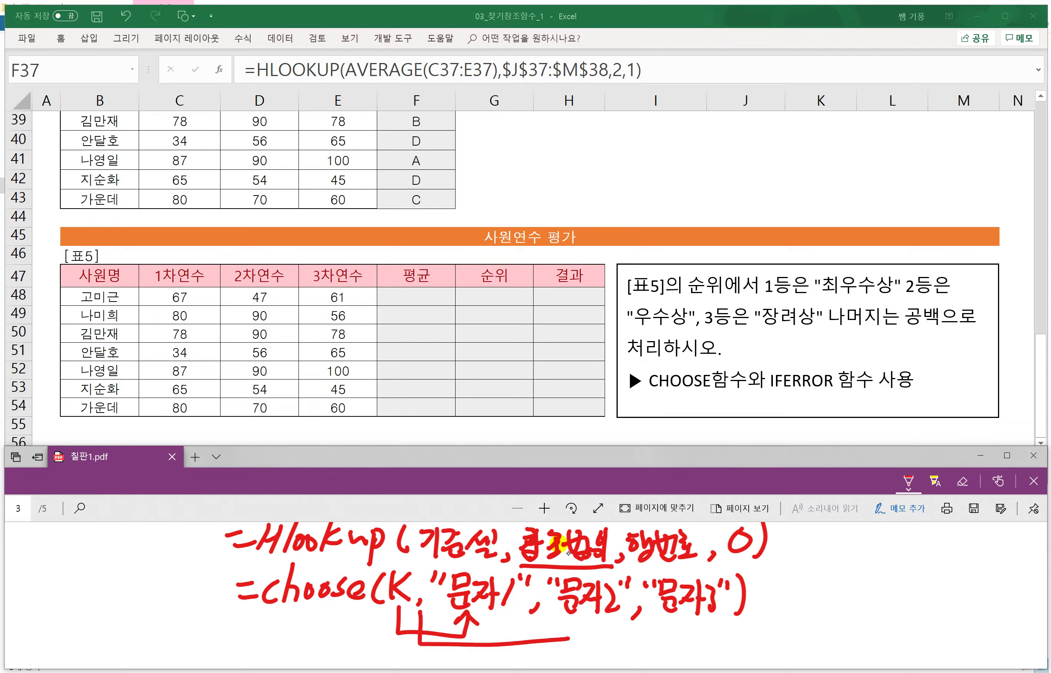
mouse_move(404, 614)
mouse_down()
mouse_move(486, 661)
mouse_move(682, 647)
mouse_up()
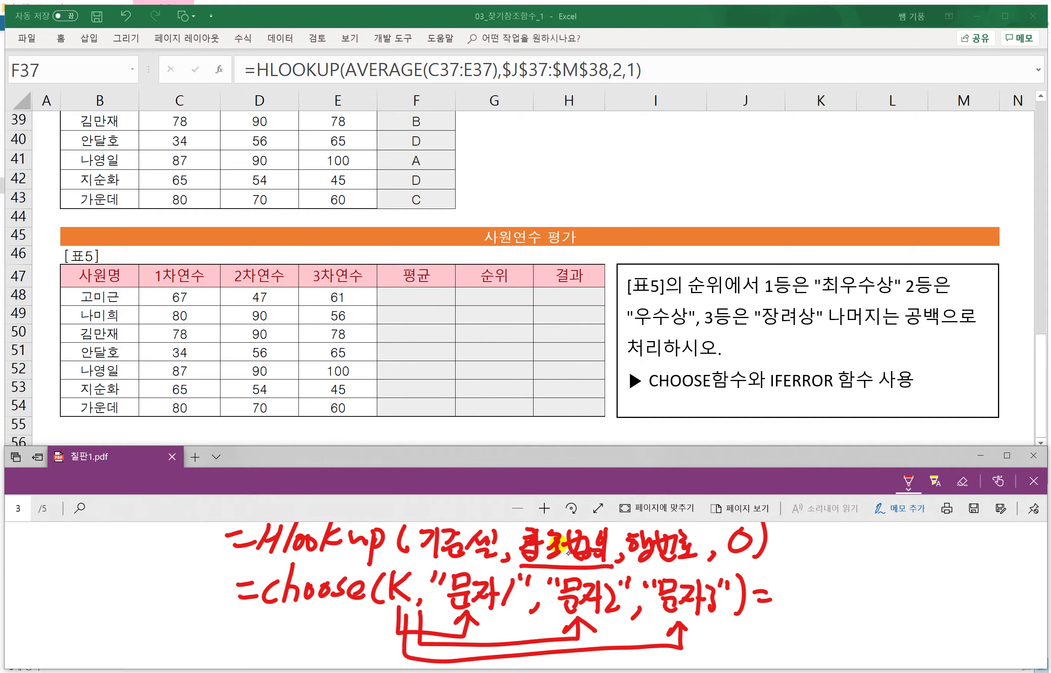
drag(776, 577, 779, 591)
drag(778, 577, 791, 588)
drag(777, 597, 793, 602)
drag(796, 584, 815, 609)
drag(816, 591, 826, 600)
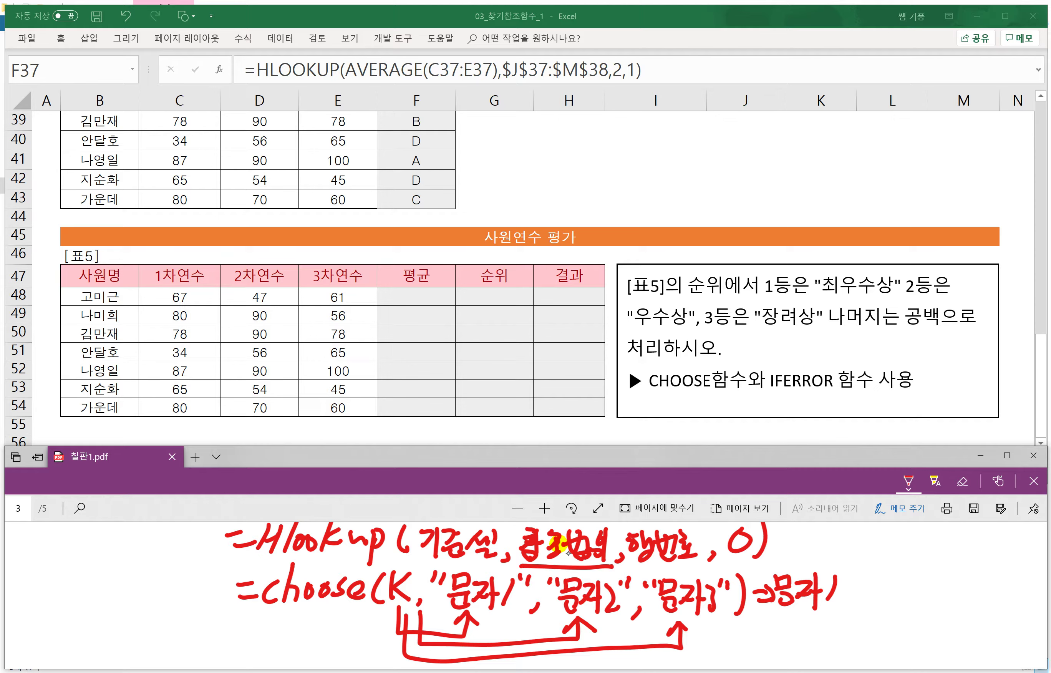
drag(833, 592, 826, 606)
Step: Handwrite the example =choose(2,"금","은","동")⇒은 below the choose syntax and draw an arrow from 2 to 은
scroll(558, 546, down, 2)
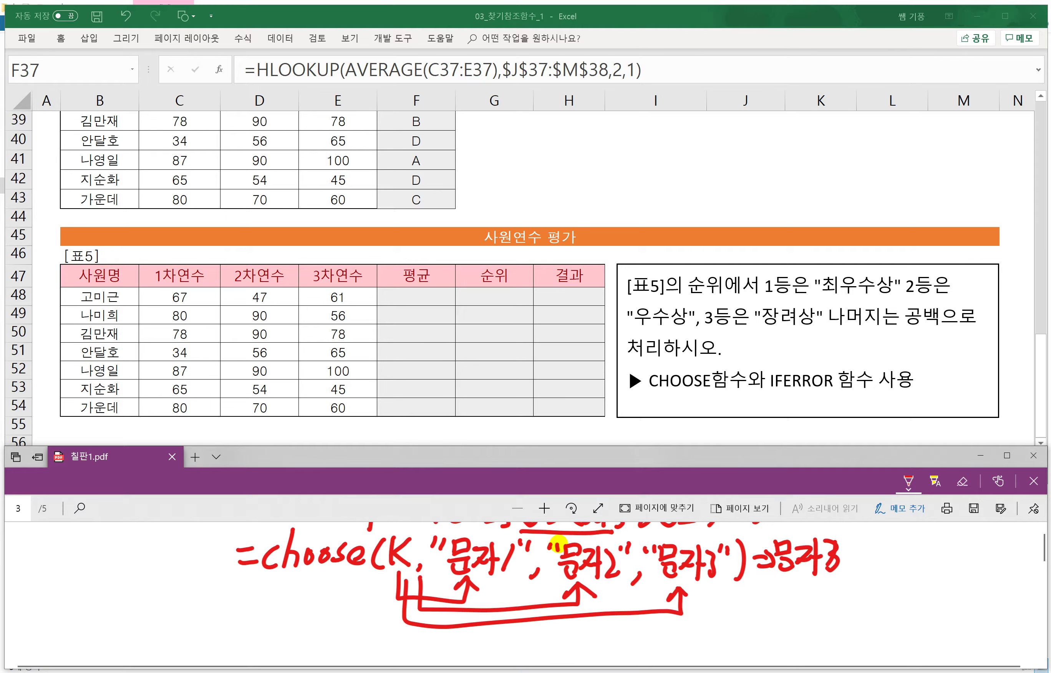
drag(254, 624, 291, 636)
mouse_move(294, 612)
mouse_down()
mouse_move(277, 632)
mouse_move(353, 627)
mouse_up()
drag(341, 637, 358, 638)
drag(377, 623, 369, 640)
mouse_move(392, 597)
mouse_down()
mouse_move(397, 641)
mouse_move(423, 624)
mouse_up()
mouse_move(439, 616)
mouse_down()
mouse_move(428, 640)
mouse_move(473, 646)
mouse_move(550, 619)
mouse_up()
mouse_move(535, 621)
mouse_down()
mouse_move(558, 617)
mouse_move(547, 645)
mouse_move(559, 618)
mouse_up()
drag(571, 615, 573, 651)
drag(594, 609, 605, 621)
drag(618, 609, 624, 630)
mouse_move(606, 636)
mouse_down()
mouse_move(629, 642)
mouse_move(641, 621)
mouse_up()
drag(652, 641, 644, 650)
drag(679, 612, 691, 620)
drag(680, 627, 685, 633)
drag(697, 617, 707, 625)
mouse_move(719, 608)
mouse_down()
mouse_move(720, 644)
mouse_move(745, 625)
mouse_up()
mouse_move(731, 631)
mouse_down()
mouse_move(750, 636)
mouse_move(768, 614)
mouse_up()
mouse_move(755, 634)
mouse_down()
mouse_move(787, 631)
mouse_move(790, 646)
mouse_up()
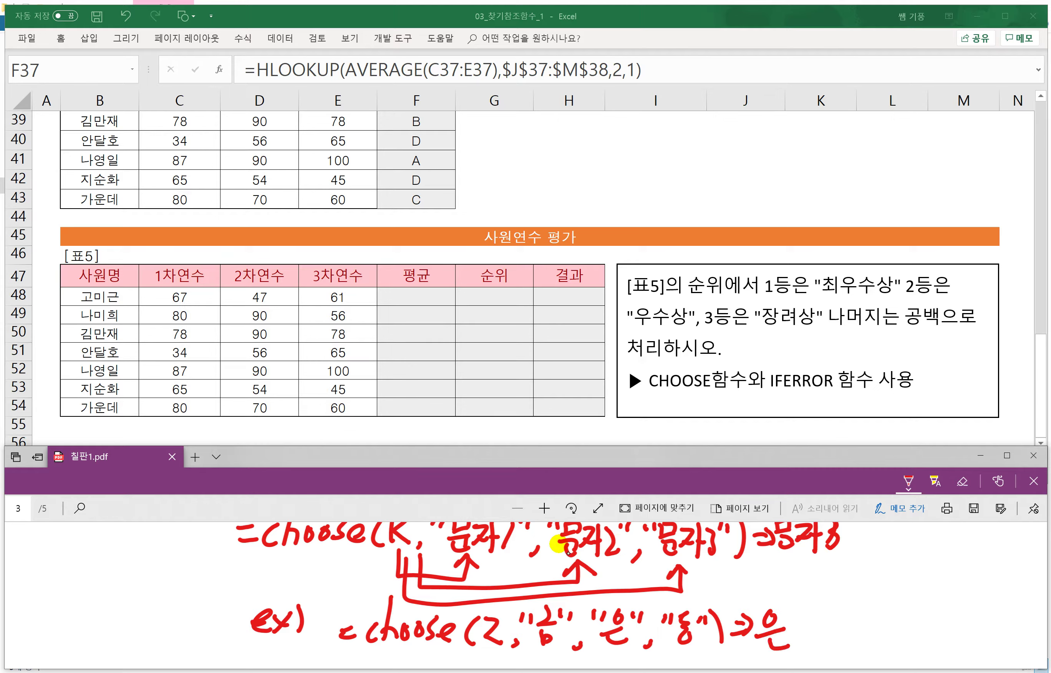
drag(495, 642, 621, 658)
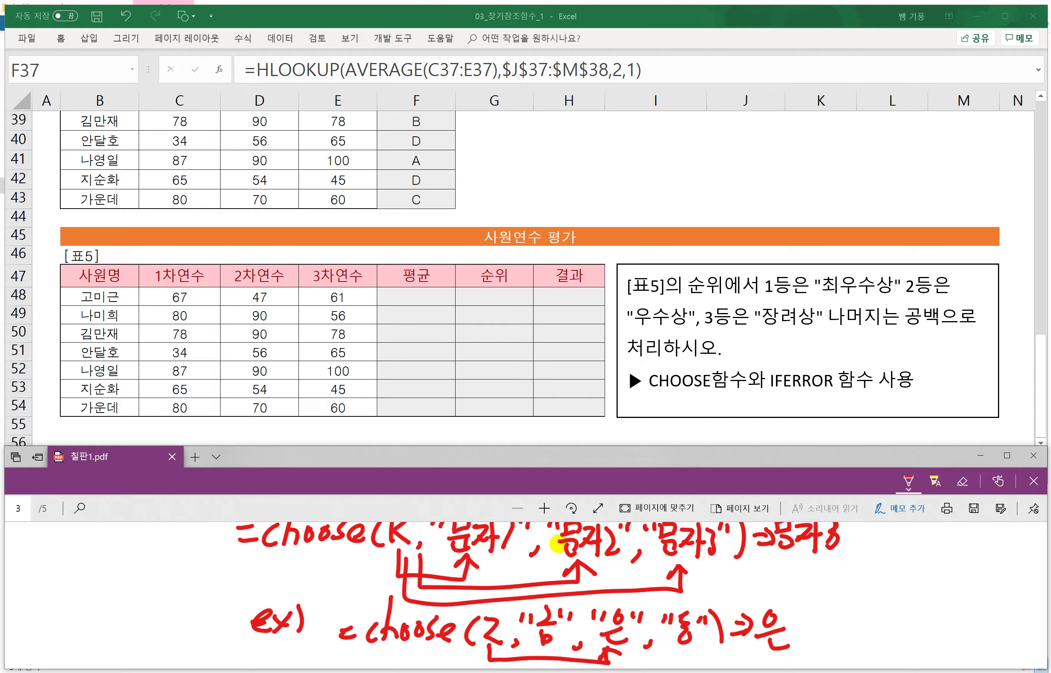
Step: Handwrite the syntax =iferror(값, 오류값) below the choose example
scroll(558, 544, down, 3)
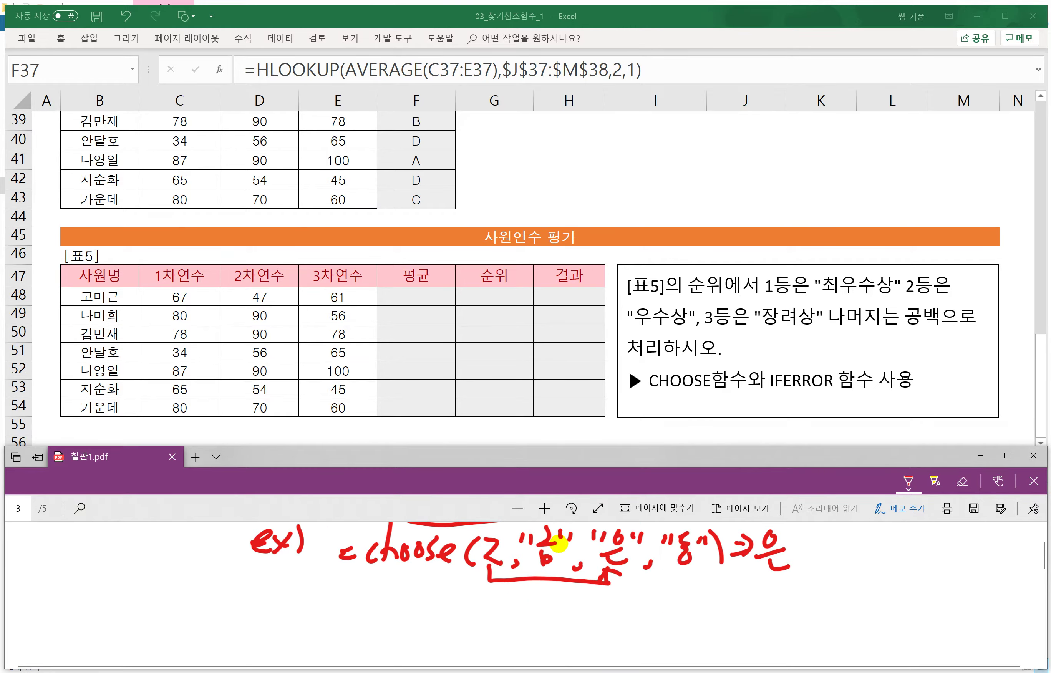
drag(328, 614, 343, 611)
drag(332, 623, 352, 619)
mouse_move(364, 617)
mouse_down()
mouse_move(360, 627)
mouse_move(367, 607)
mouse_up()
mouse_move(409, 611)
mouse_down()
mouse_move(378, 642)
mouse_move(389, 615)
mouse_up()
mouse_move(394, 621)
mouse_down()
mouse_move(425, 631)
mouse_move(466, 615)
mouse_move(483, 630)
mouse_up()
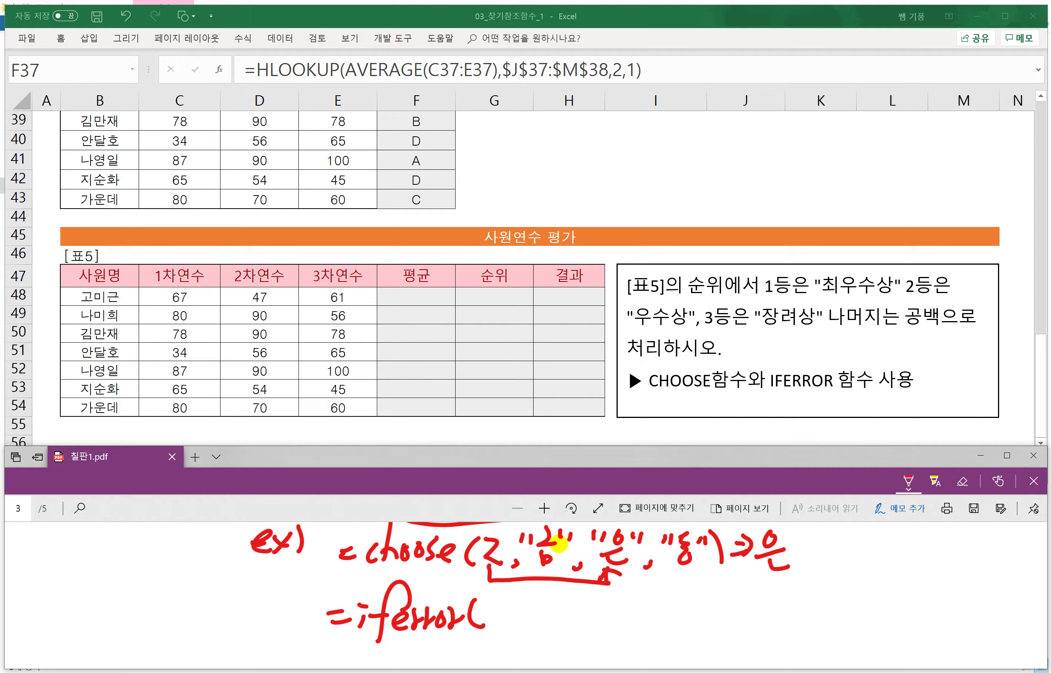
mouse_move(491, 603)
mouse_down()
mouse_move(493, 614)
mouse_move(525, 608)
mouse_up()
drag(495, 614, 505, 630)
drag(499, 622, 505, 634)
drag(559, 602, 561, 603)
mouse_move(558, 618)
mouse_down()
mouse_move(557, 627)
mouse_move(574, 624)
mouse_up()
drag(579, 602, 590, 618)
drag(586, 619, 581, 632)
mouse_move(592, 619)
mouse_down()
mouse_move(596, 631)
mouse_move(603, 614)
mouse_up()
mouse_move(620, 595)
mouse_down()
mouse_move(626, 612)
mouse_move(612, 631)
mouse_up()
mouse_move(605, 621)
mouse_down()
mouse_move(620, 619)
mouse_move(613, 630)
mouse_up()
drag(620, 623, 634, 621)
drag(641, 594, 637, 625)
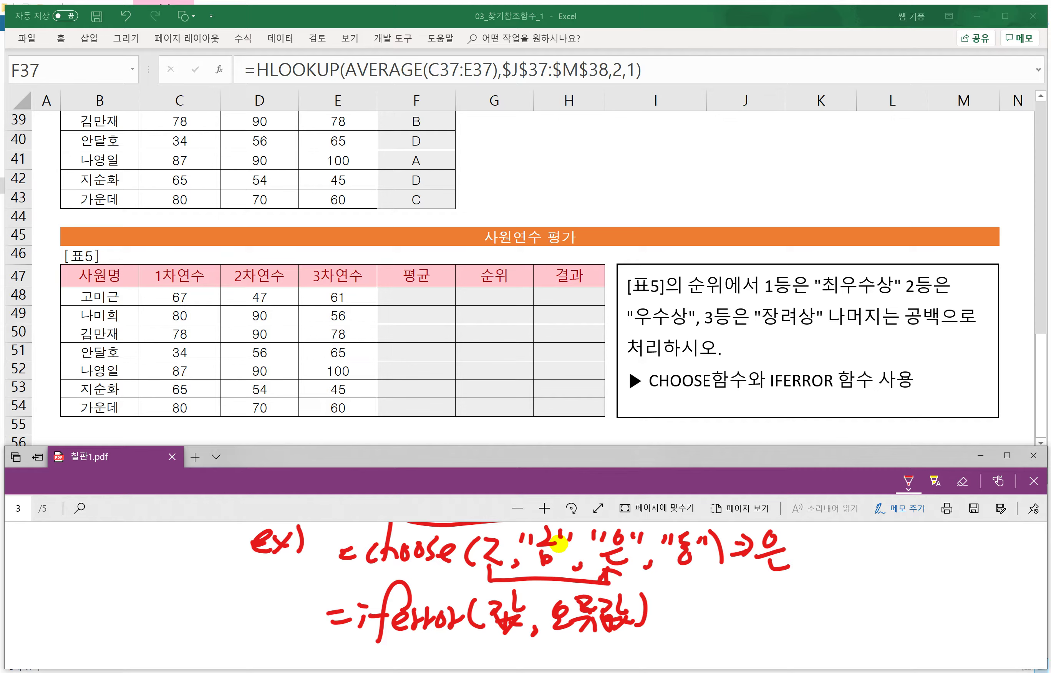
Step: Handwrite the example =iferror(3x4, 4x5)⇒12 below the iferror syntax and underline 3x4
scroll(559, 544, down, 1)
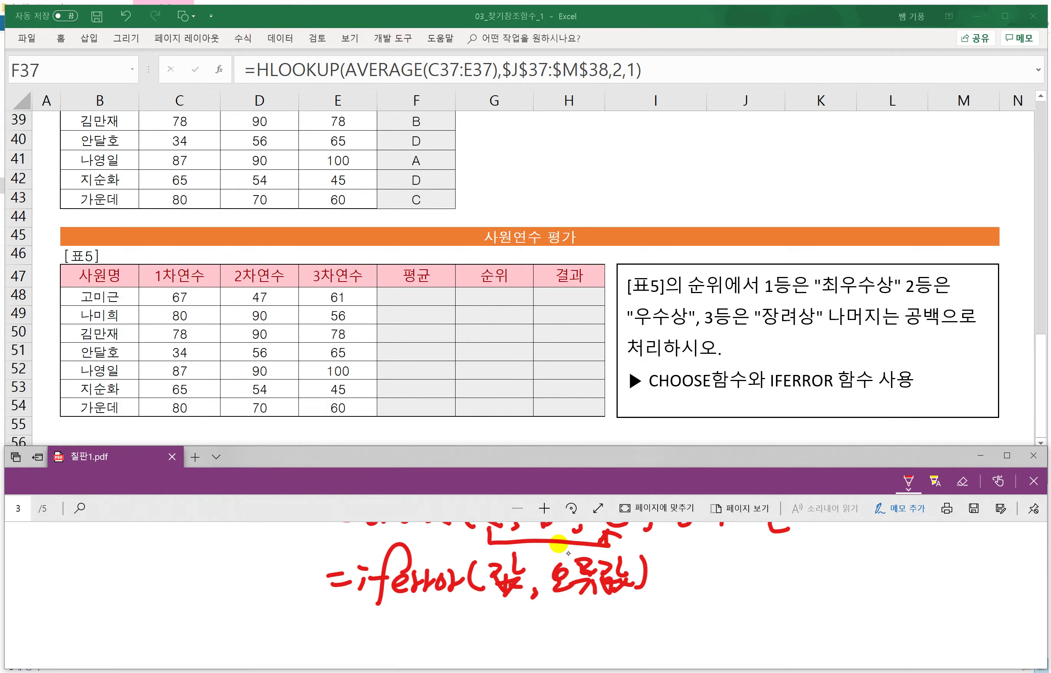
drag(246, 634, 264, 643)
drag(284, 627, 271, 644)
mouse_move(270, 628)
mouse_down()
mouse_move(291, 644)
mouse_move(331, 632)
mouse_up()
drag(328, 638, 343, 637)
drag(358, 630, 368, 661)
mouse_move(358, 634)
mouse_down()
mouse_move(435, 632)
mouse_move(455, 649)
mouse_move(499, 646)
mouse_up()
mouse_move(499, 622)
mouse_down()
mouse_move(479, 648)
mouse_move(528, 634)
mouse_up()
mouse_move(519, 615)
mouse_down()
mouse_move(515, 647)
mouse_move(578, 636)
mouse_up()
mouse_move(570, 621)
mouse_down()
mouse_move(562, 650)
mouse_move(597, 645)
mouse_up()
mouse_move(594, 622)
mouse_down()
mouse_move(582, 646)
mouse_move(601, 630)
mouse_up()
mouse_move(601, 616)
mouse_down()
mouse_move(601, 644)
mouse_move(653, 624)
mouse_up()
drag(636, 632, 651, 632)
mouse_move(647, 612)
mouse_down()
mouse_move(659, 619)
mouse_move(649, 641)
mouse_up()
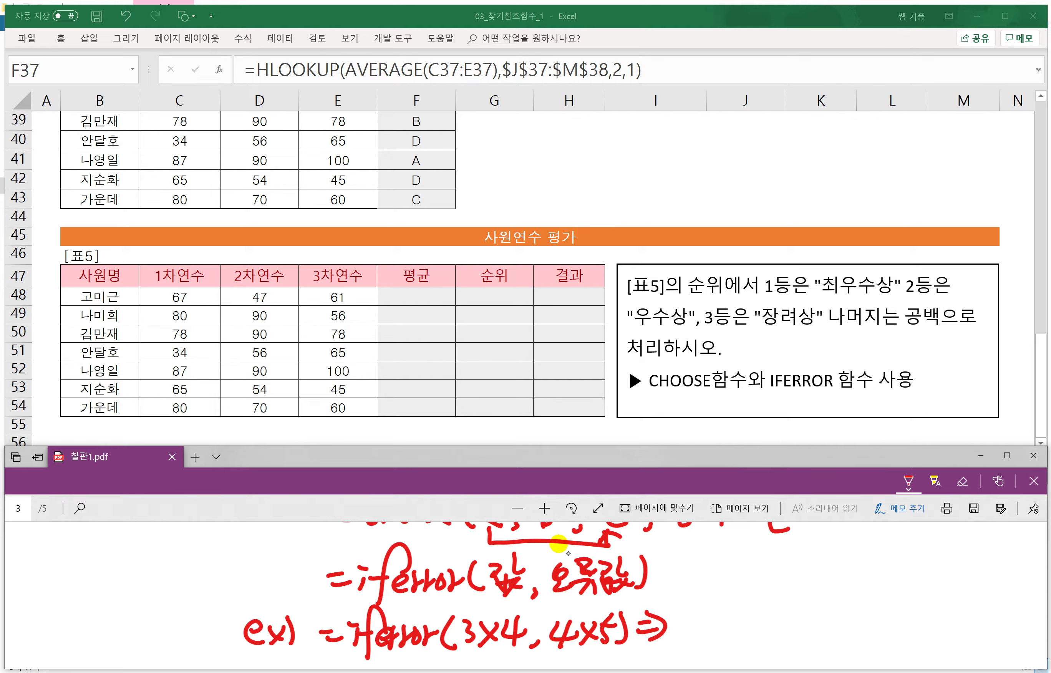
drag(689, 609, 671, 647)
drag(687, 624, 718, 641)
drag(463, 651, 516, 650)
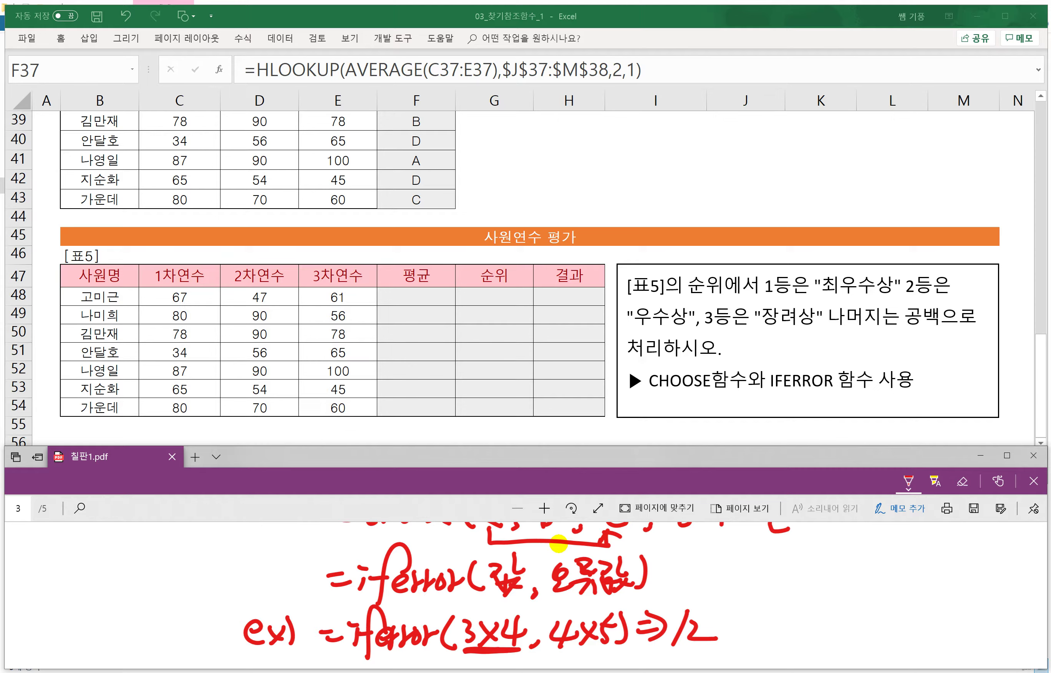
Step: Handwrite a second example =iferror(3/0, 4x5)=20 beside the first and draw an arrow from 4x5 to 20
drag(729, 627, 742, 627)
drag(737, 637, 756, 641)
drag(752, 623, 762, 620)
mouse_move(790, 625)
mouse_down()
mouse_move(779, 602)
mouse_move(772, 650)
mouse_up()
drag(761, 632, 777, 627)
mouse_move(787, 636)
mouse_down()
mouse_move(872, 619)
mouse_move(874, 642)
mouse_move(904, 611)
mouse_up()
drag(919, 629, 950, 623)
mouse_move(943, 610)
mouse_down()
mouse_move(941, 635)
mouse_move(965, 632)
mouse_up()
mouse_move(966, 609)
mouse_down()
mouse_move(950, 632)
mouse_move(969, 634)
mouse_move(987, 605)
mouse_up()
mouse_move(986, 600)
mouse_down()
mouse_move(992, 633)
mouse_move(1013, 614)
mouse_up()
drag(994, 623, 1032, 623)
drag(1034, 610, 1031, 612)
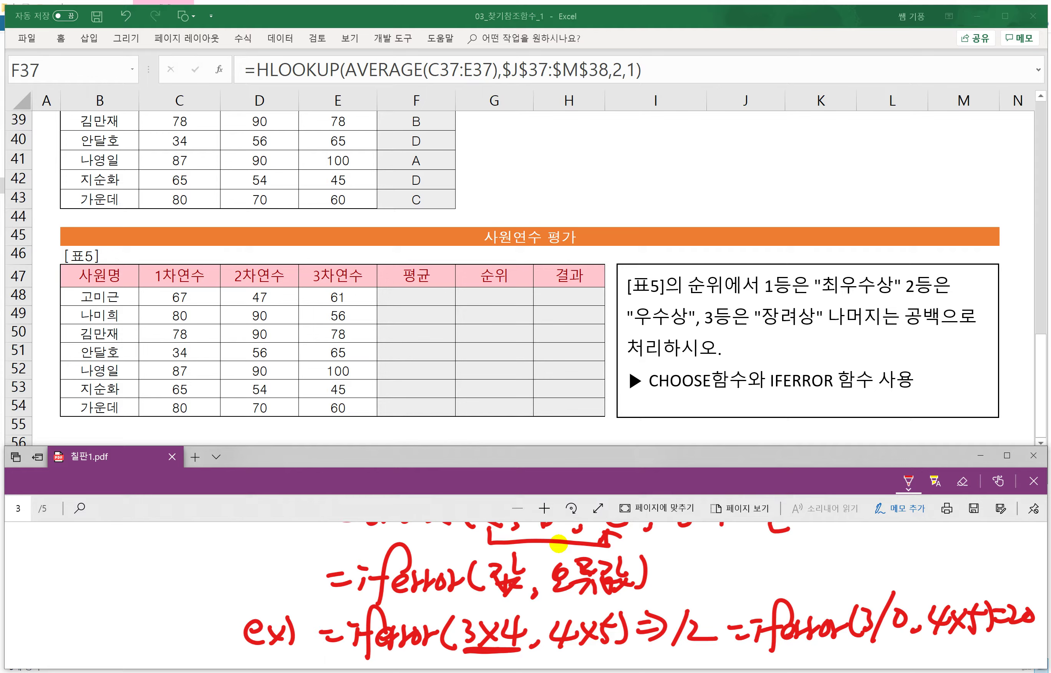
drag(933, 644, 971, 645)
mouse_move(953, 643)
mouse_down()
mouse_move(954, 662)
mouse_move(1021, 631)
mouse_move(1033, 643)
mouse_up()
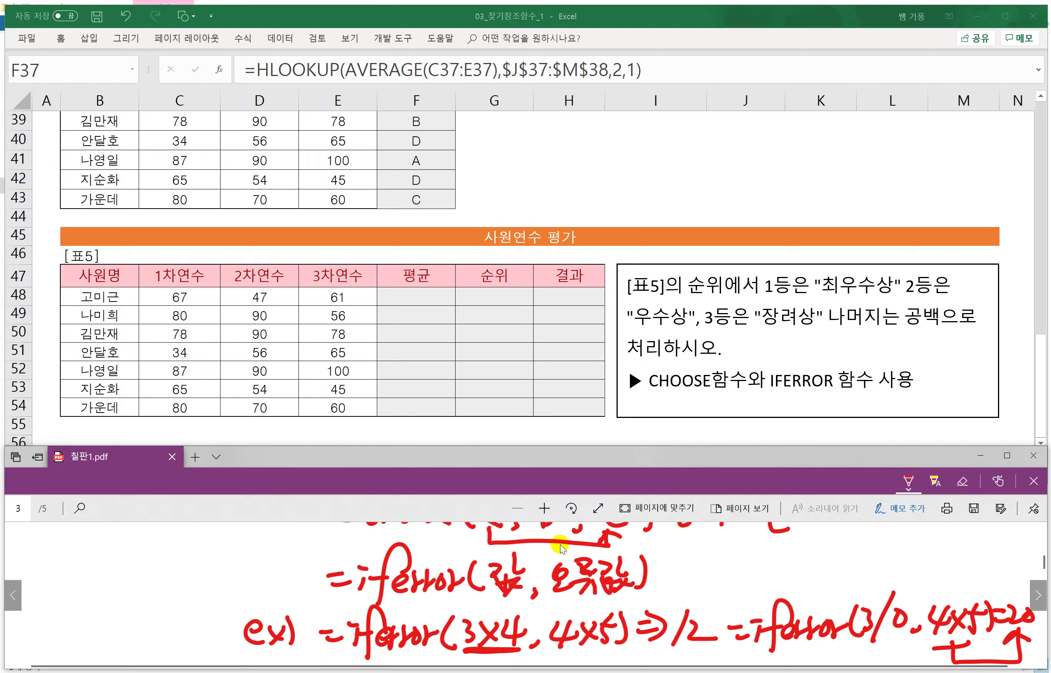
Step: Compute the 평균 column of 표5 with =AVERAGE(C48:E48) in F48 and fill it down to F54
click(412, 293)
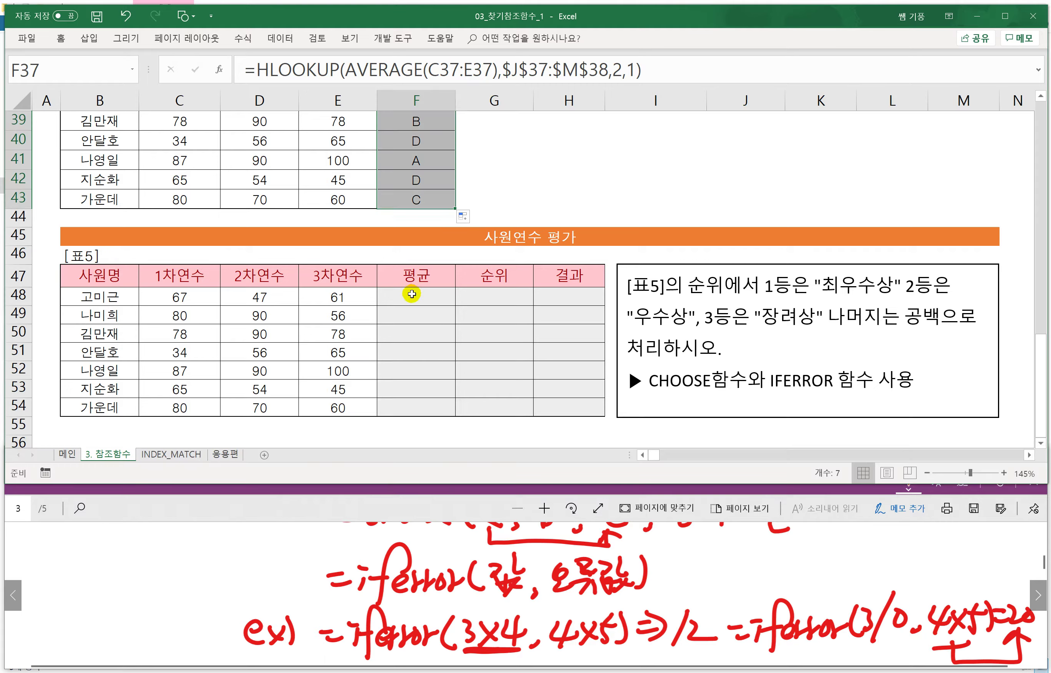
click(417, 296)
text(=)
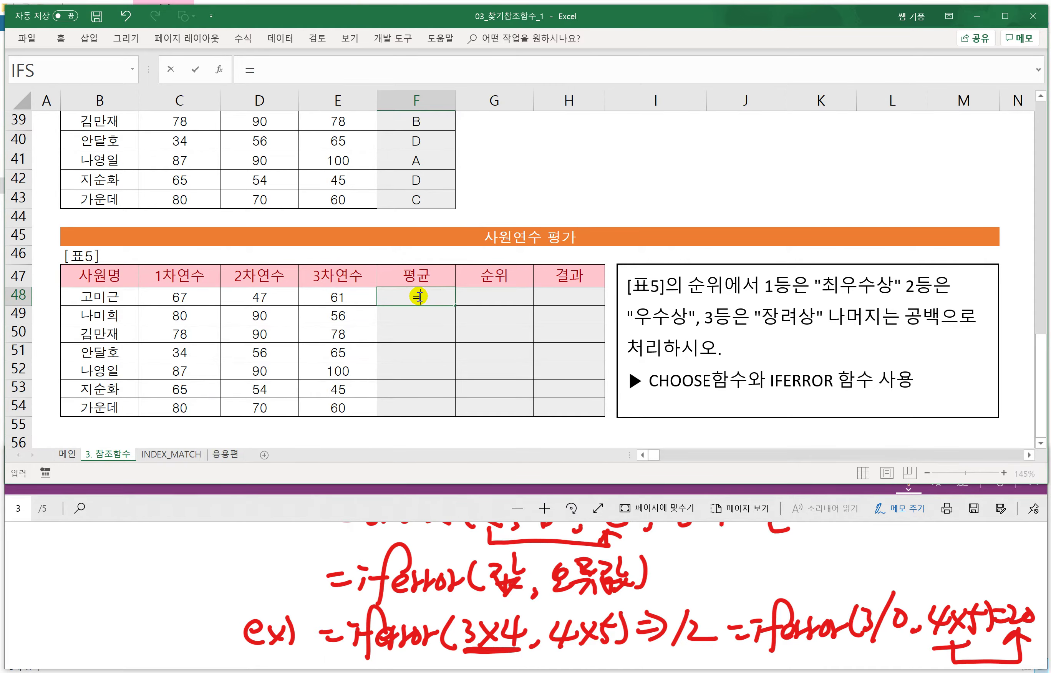
text(AVERAGE()
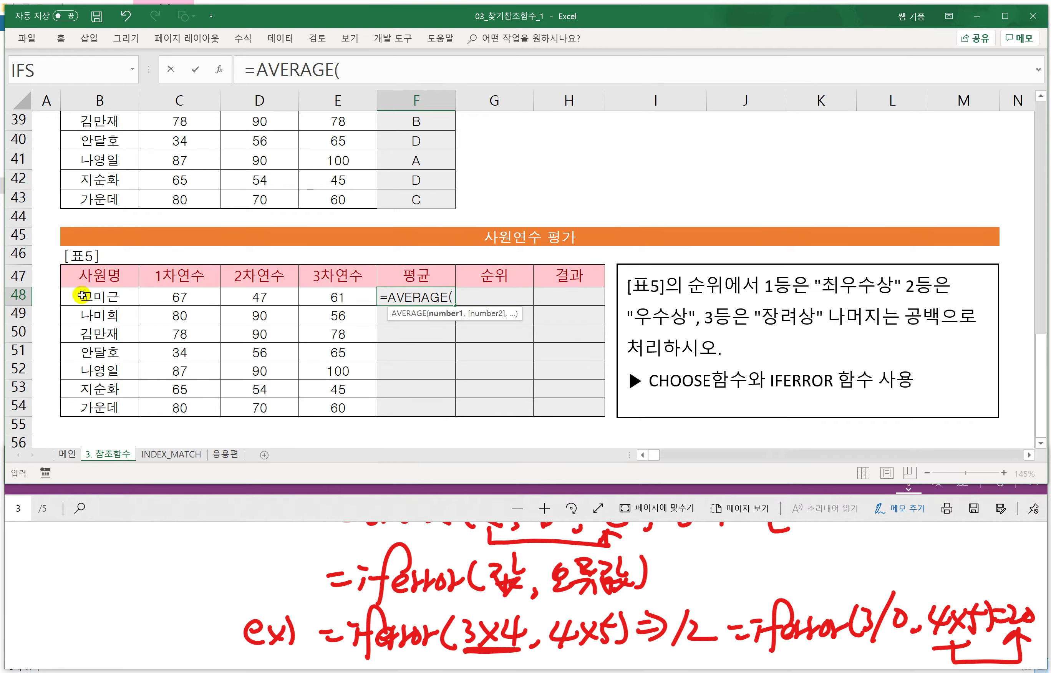
drag(186, 298, 314, 294)
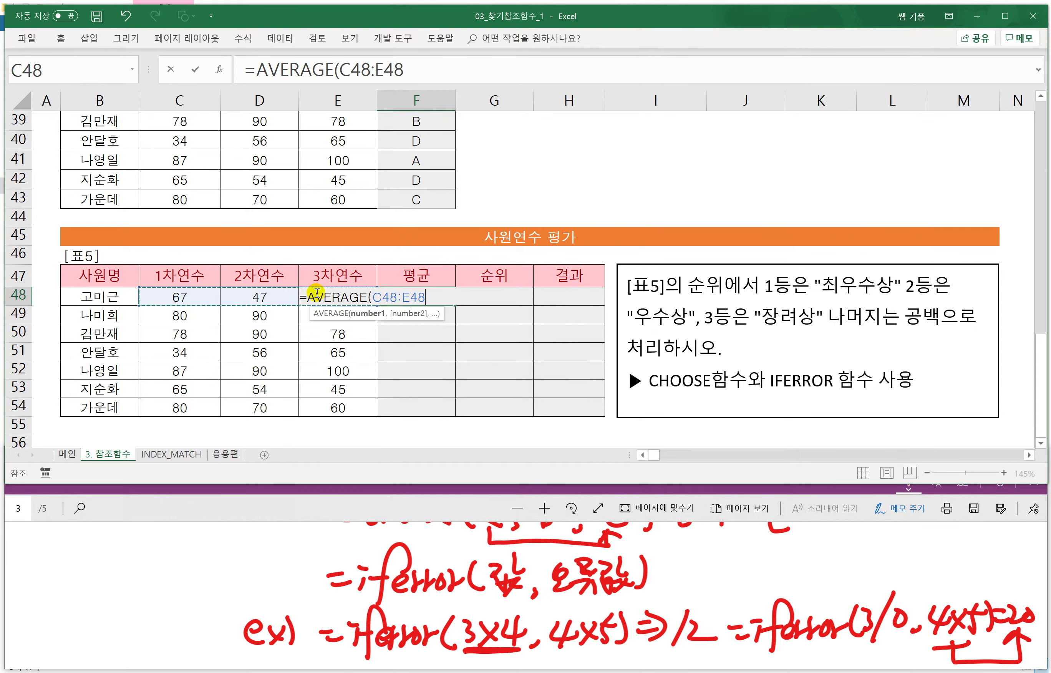
key(Return)
click(434, 301)
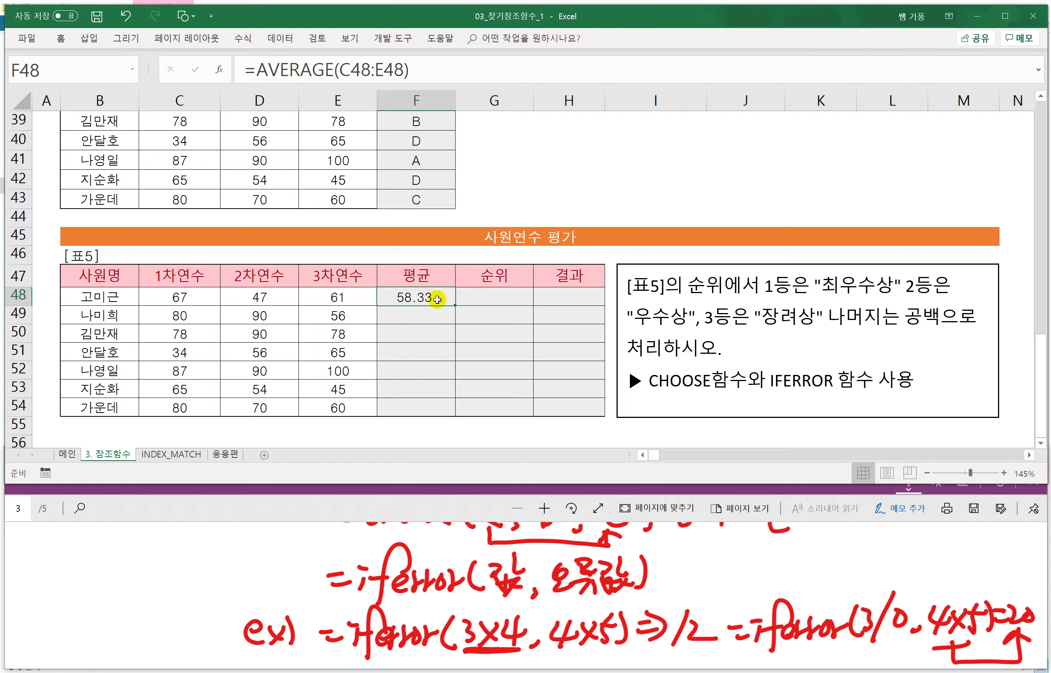
double_click(455, 306)
Step: Begin a RANK formula in the first 순위 cell, G48, with F48 as the number to rank
click(490, 300)
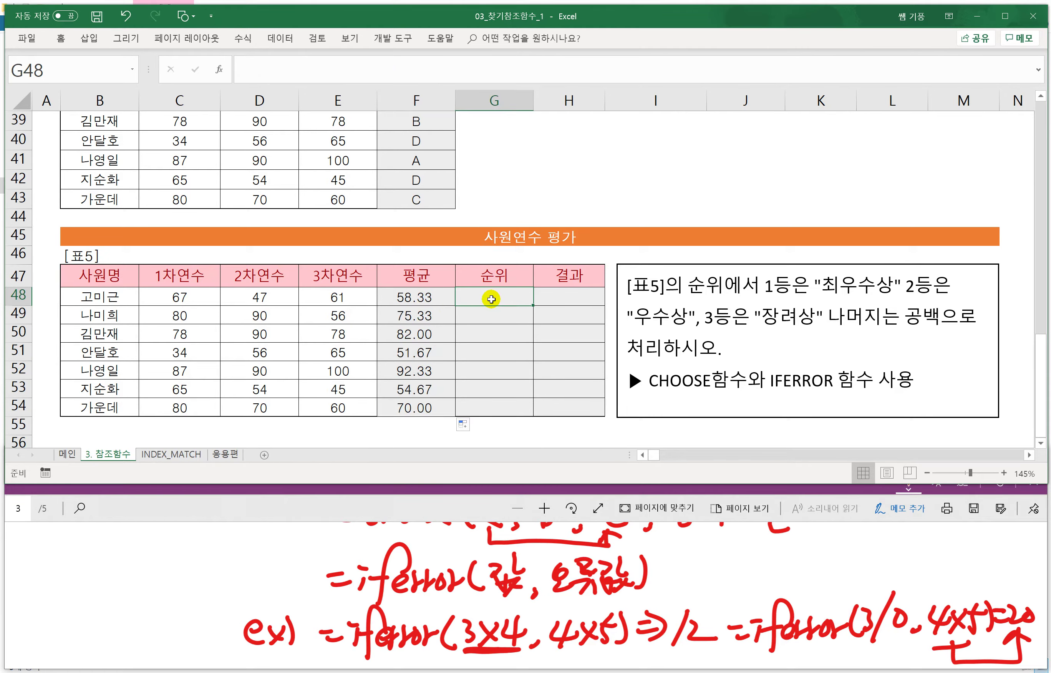
text(=RA)
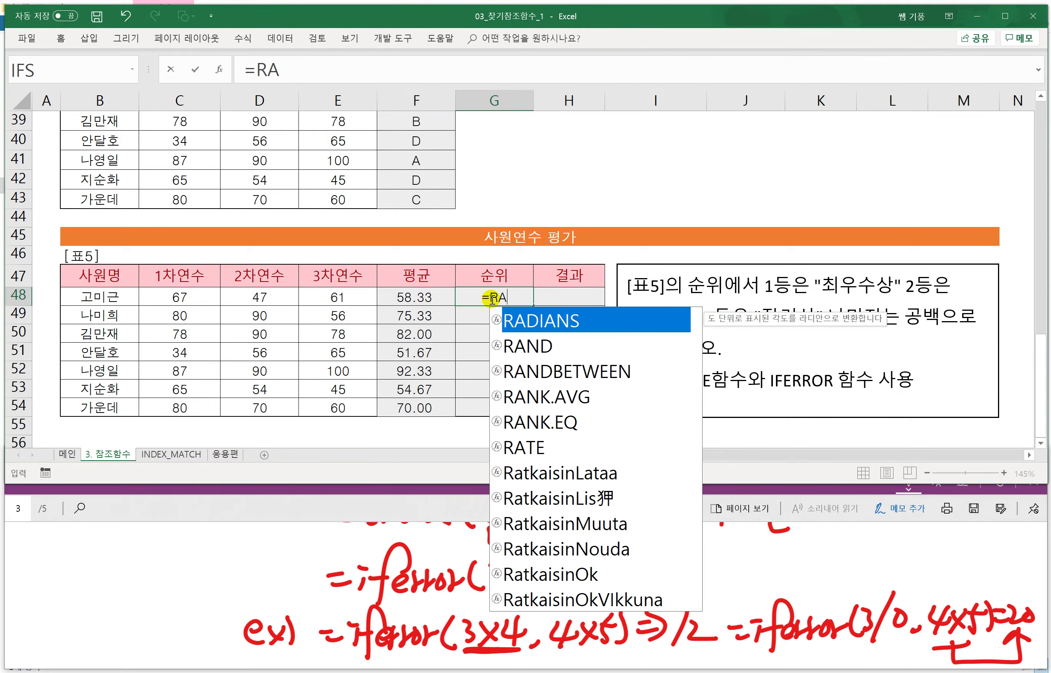
text(NK()
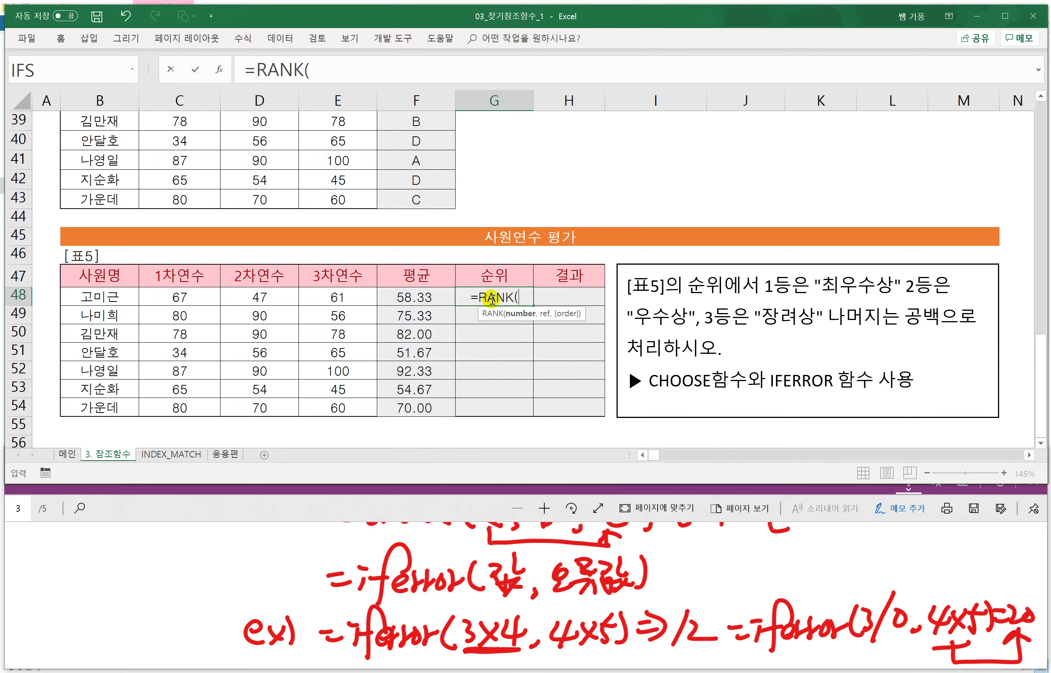
click(419, 297)
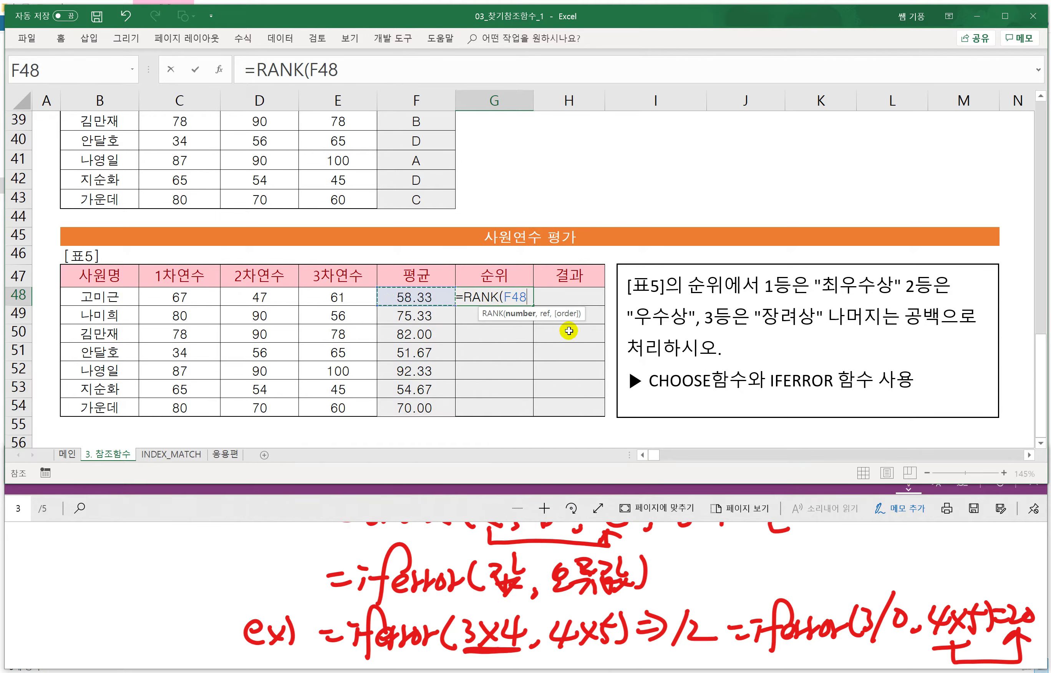
text(,)
drag(411, 304, 413, 404)
click(398, 352)
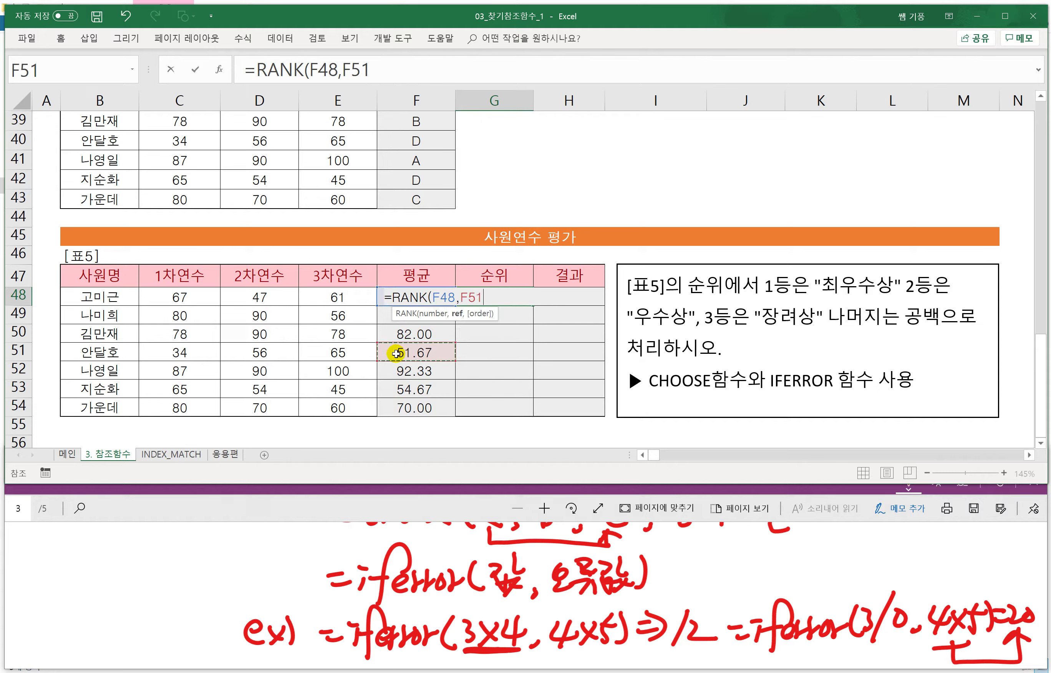
key(F4)
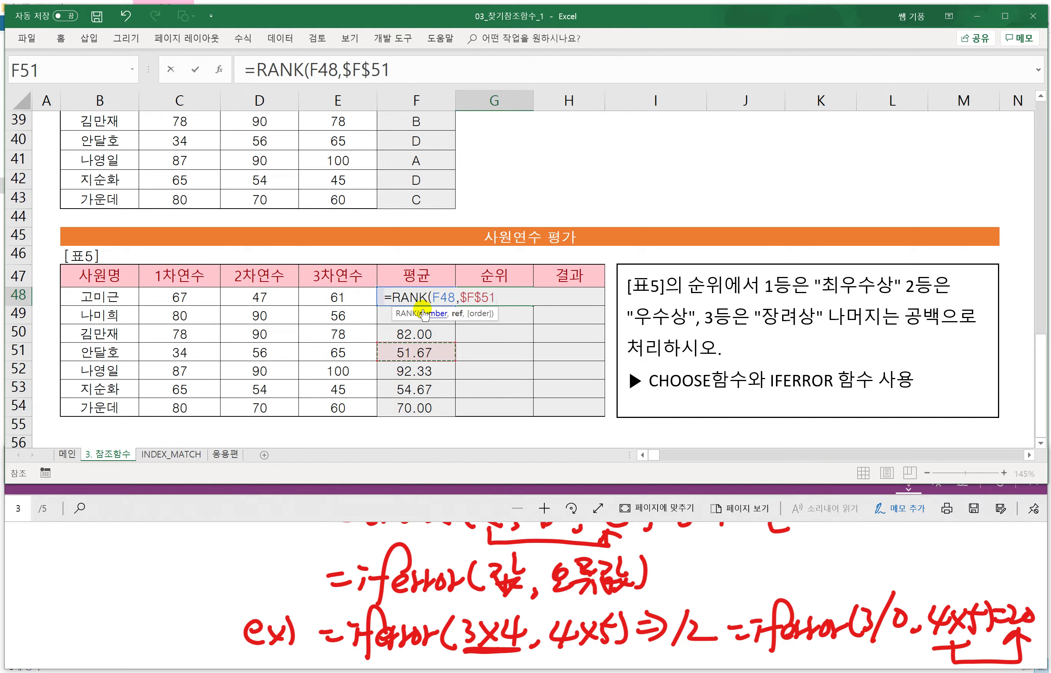
click(380, 297)
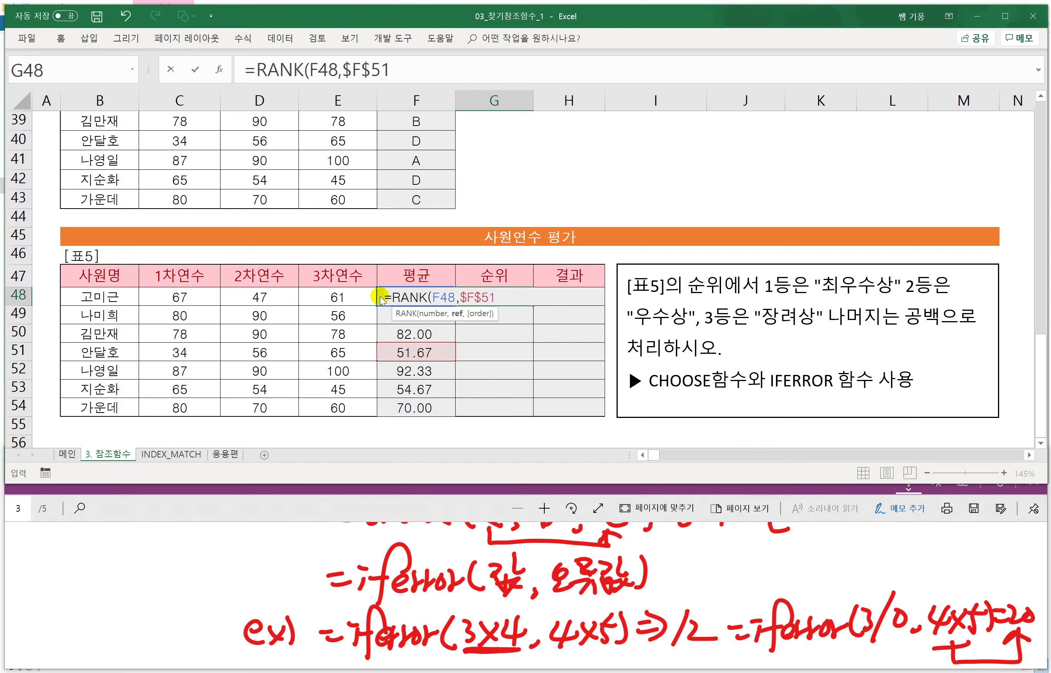
key(BackSpace)
key(BackSpace)
key(BackSpace)
key(BackSpace)
key(BackSpace)
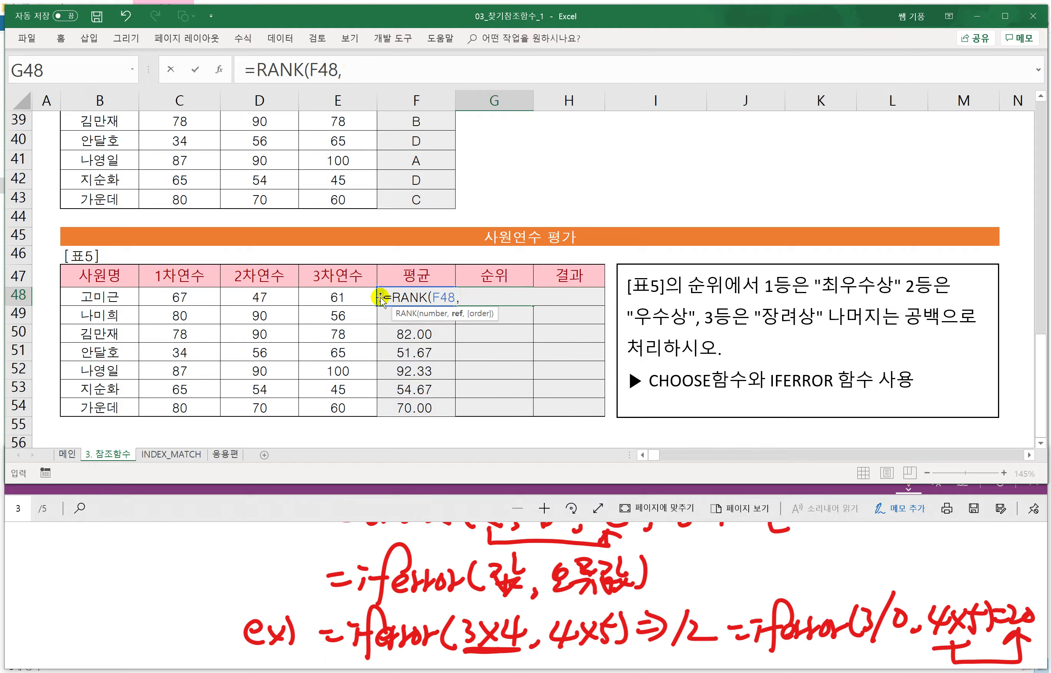
Step: Complete the formula as =RANK(F48,$F$48:$F$54,0) and fill it down the 순위 column to G54
drag(410, 407, 406, 294)
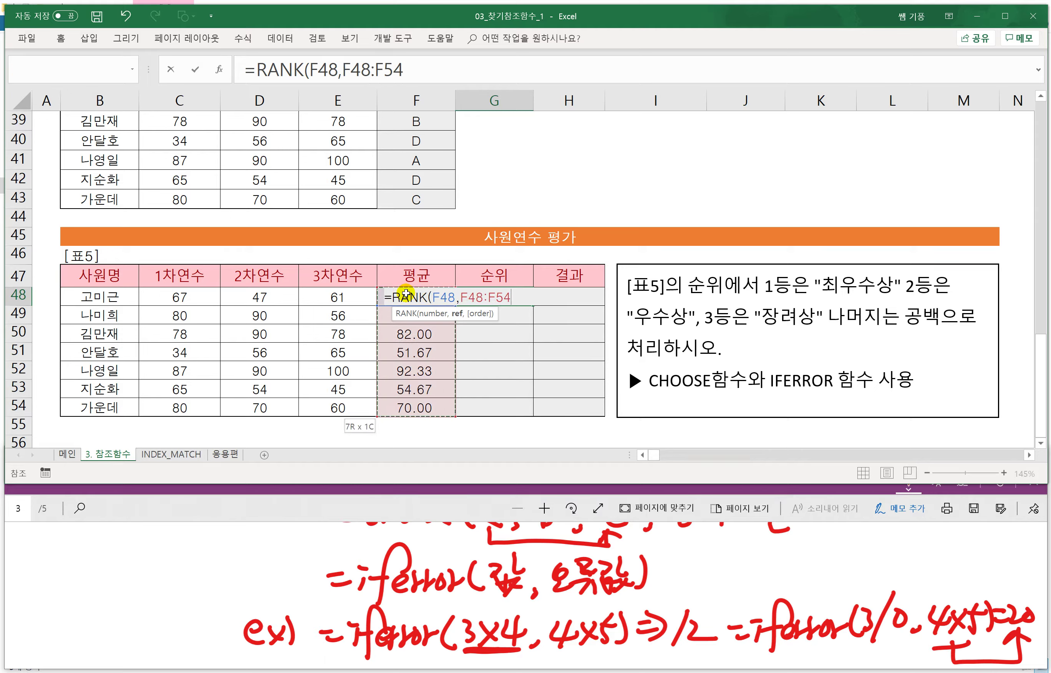
key(F4)
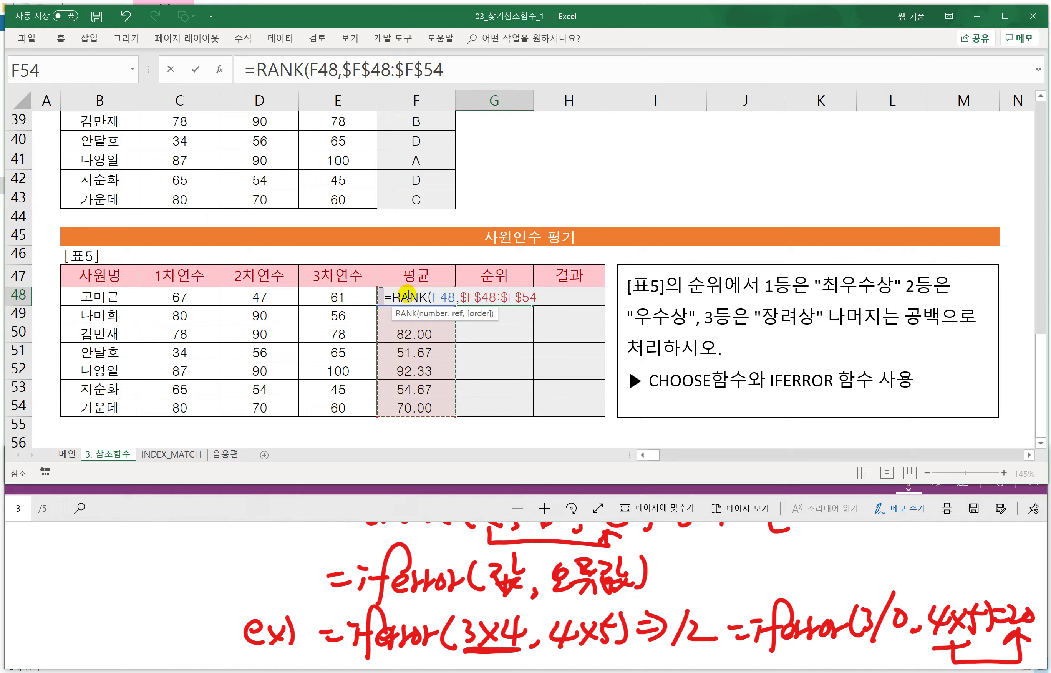
text(,0))
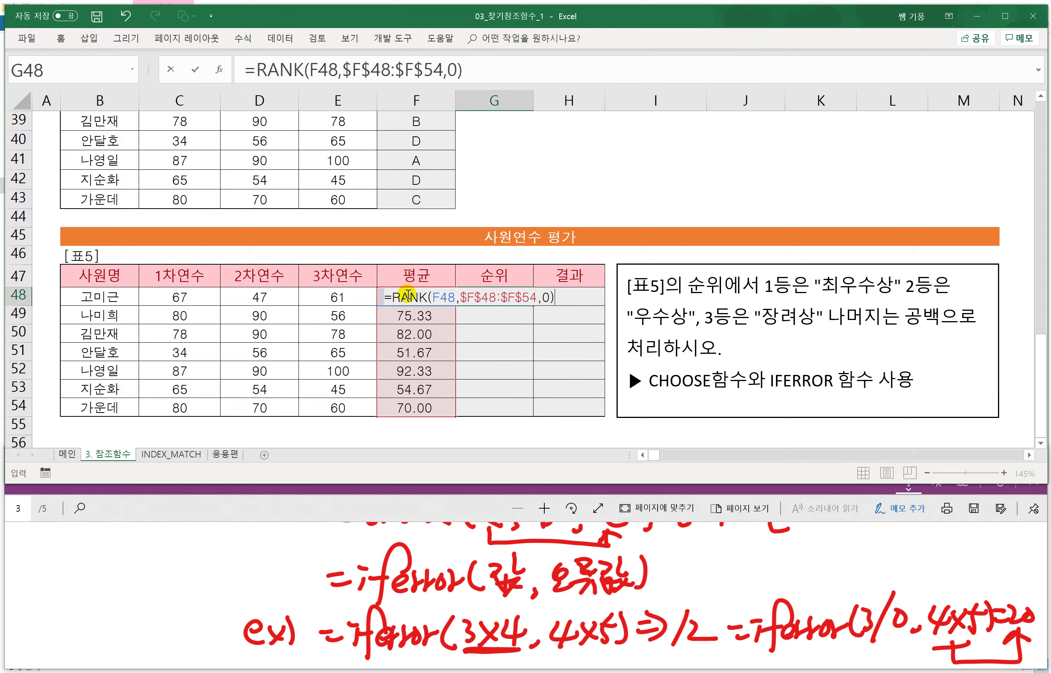
key(Return)
click(504, 298)
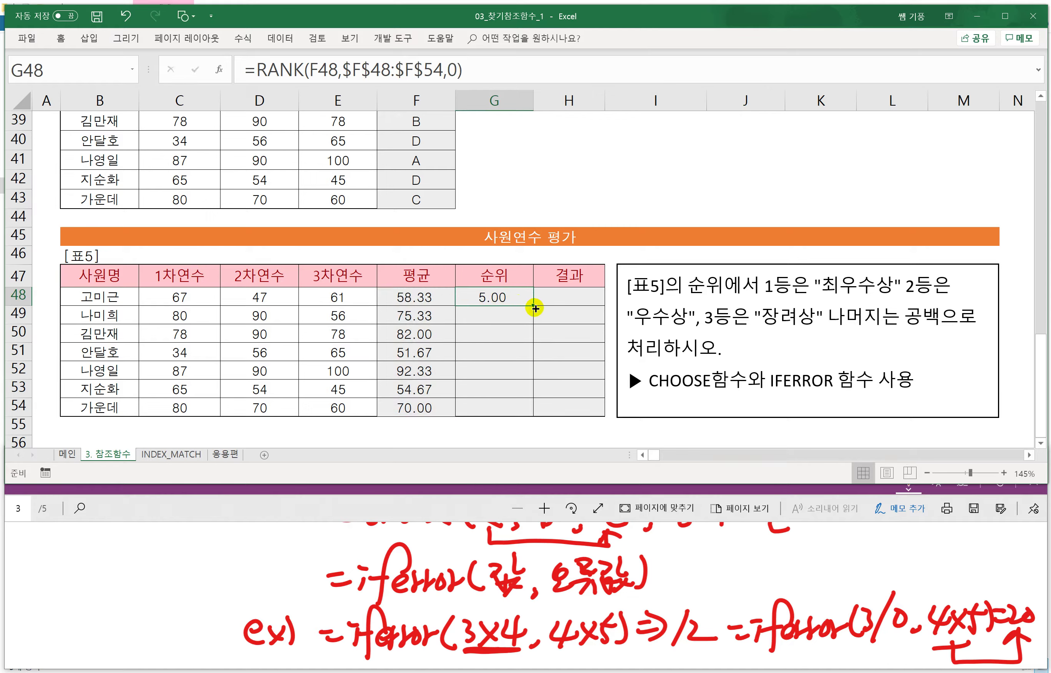
drag(535, 307, 521, 411)
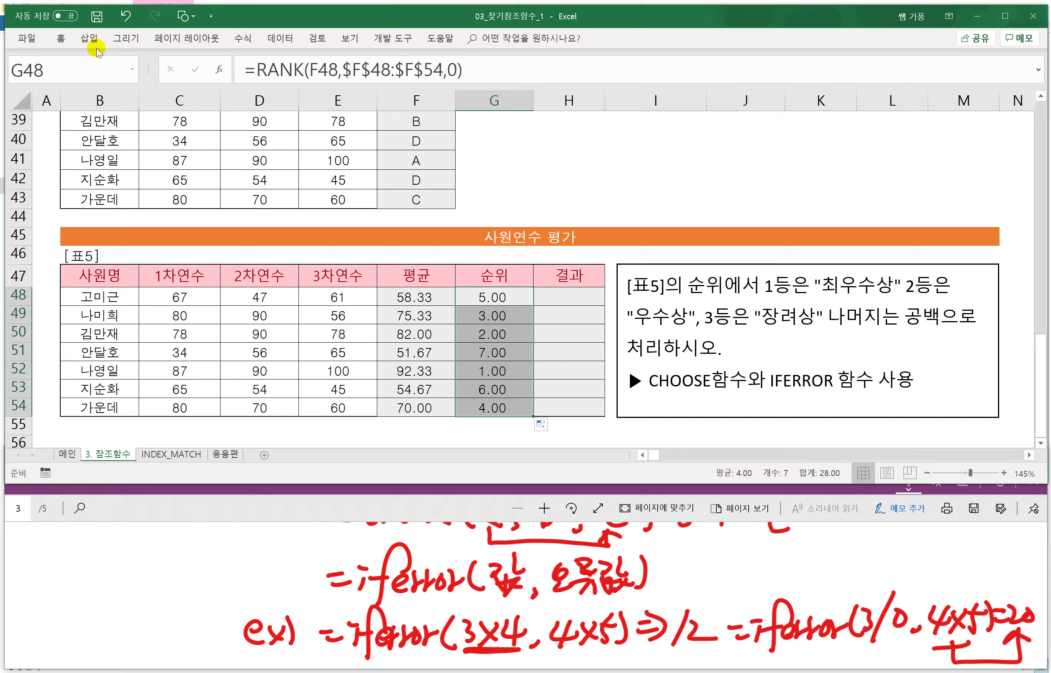
Step: Remove both decimal places from the ranks in G48:G54 so they display as whole numbers
click(61, 38)
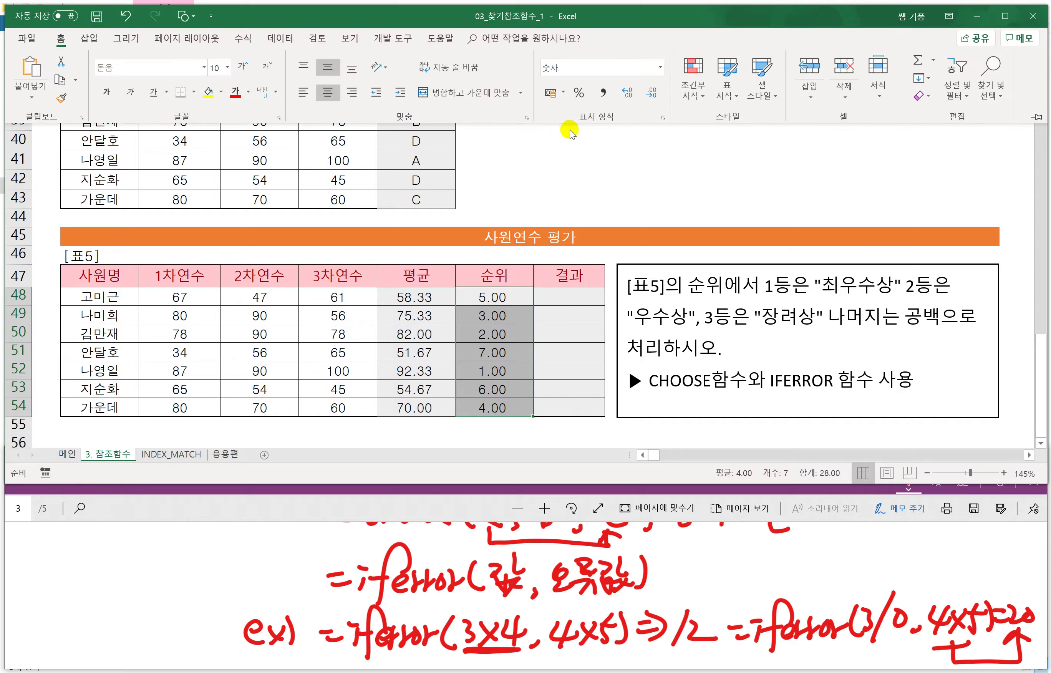
click(654, 94)
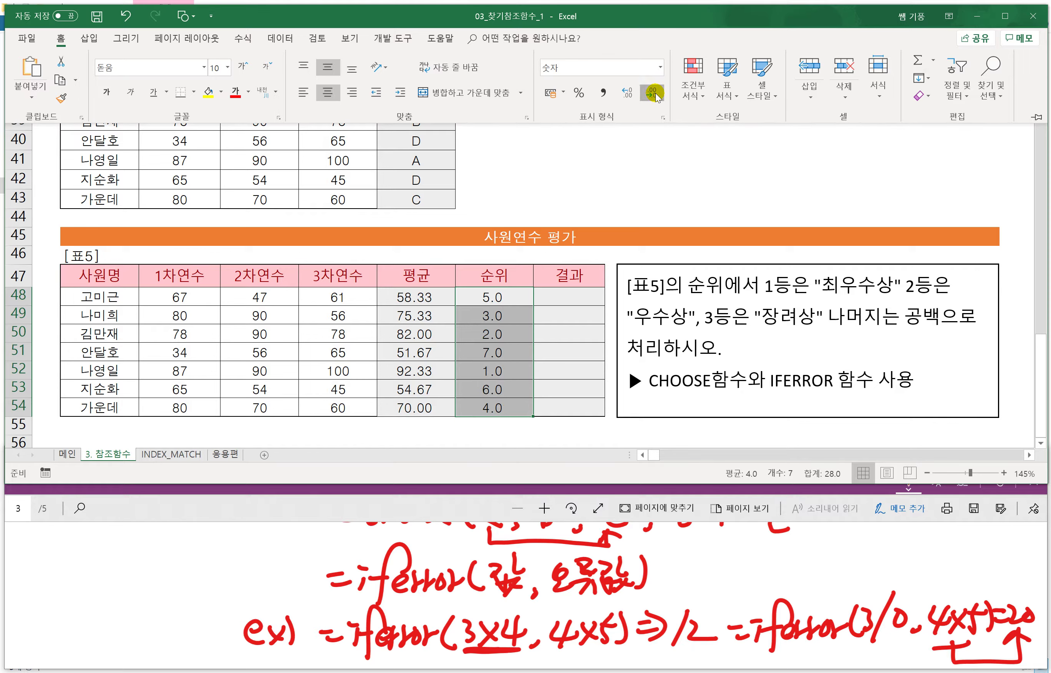
click(653, 94)
key(ctrl+F1)
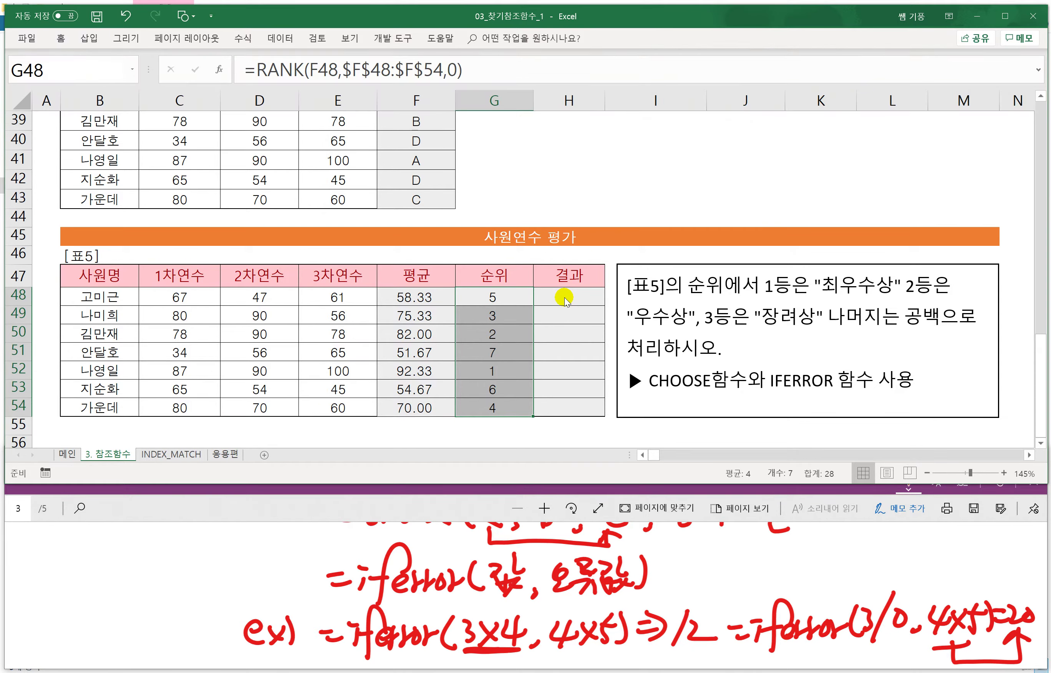
Step: Enter =CHOOSE(G48,"최우수상","우수상","장려상","","","","") in the first 결과 cell, H48, and select that cell
click(562, 297)
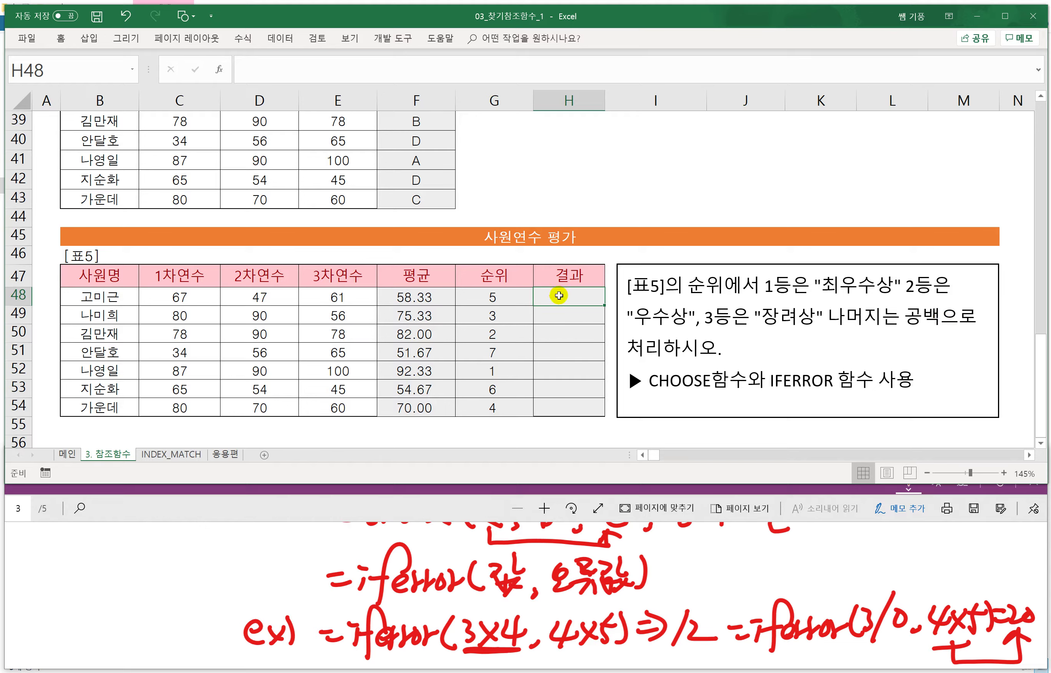
text(=)
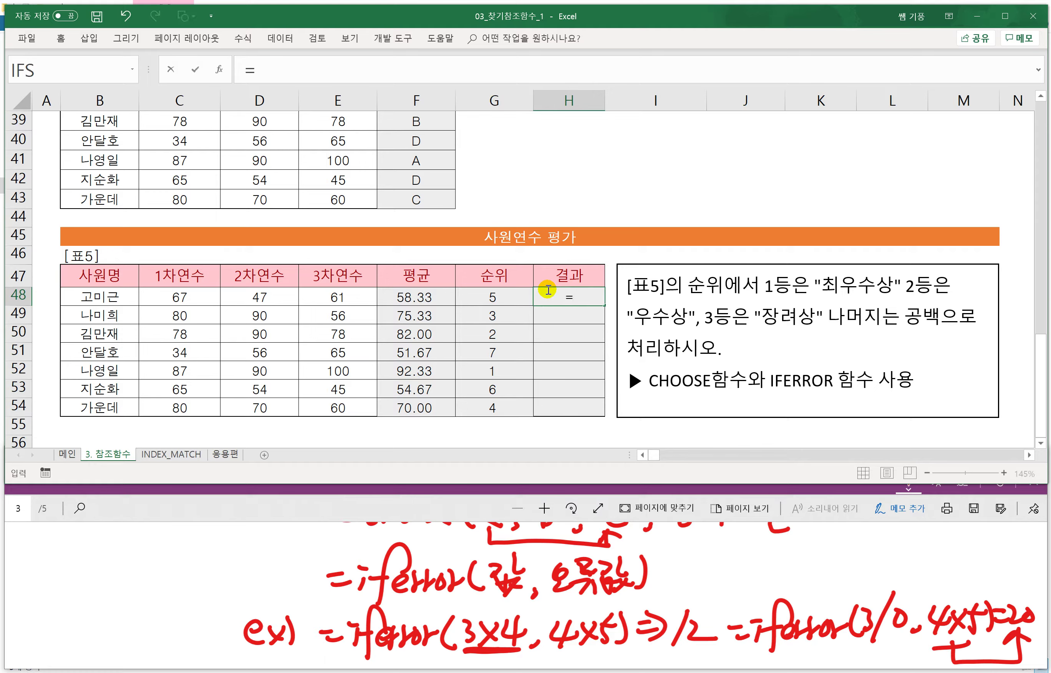
text(CHOOSE()
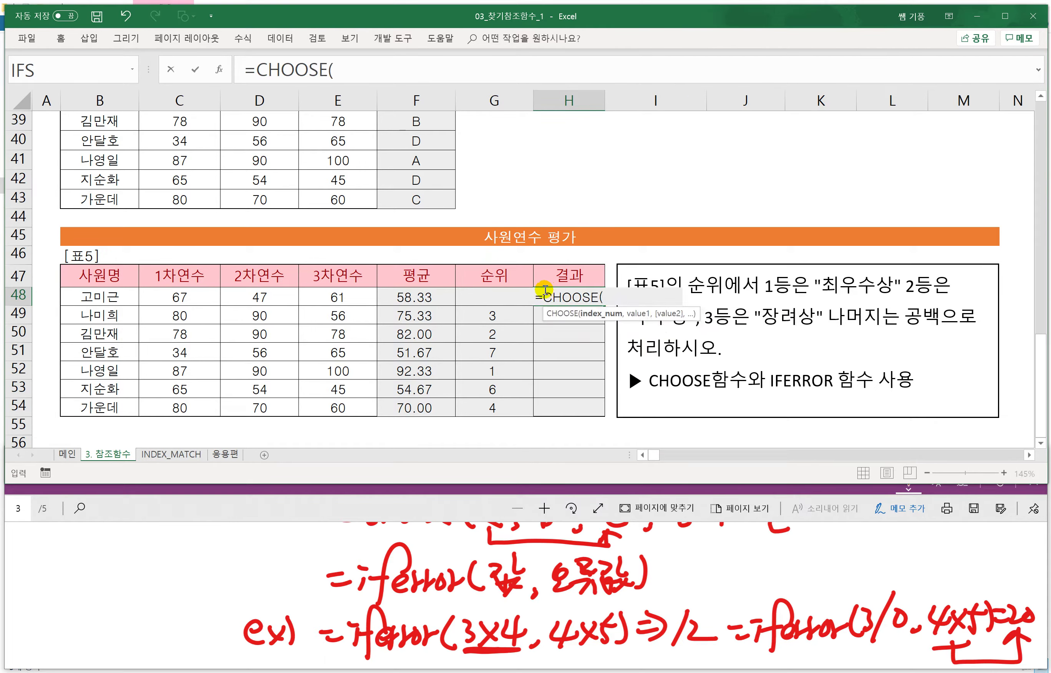
click(484, 281)
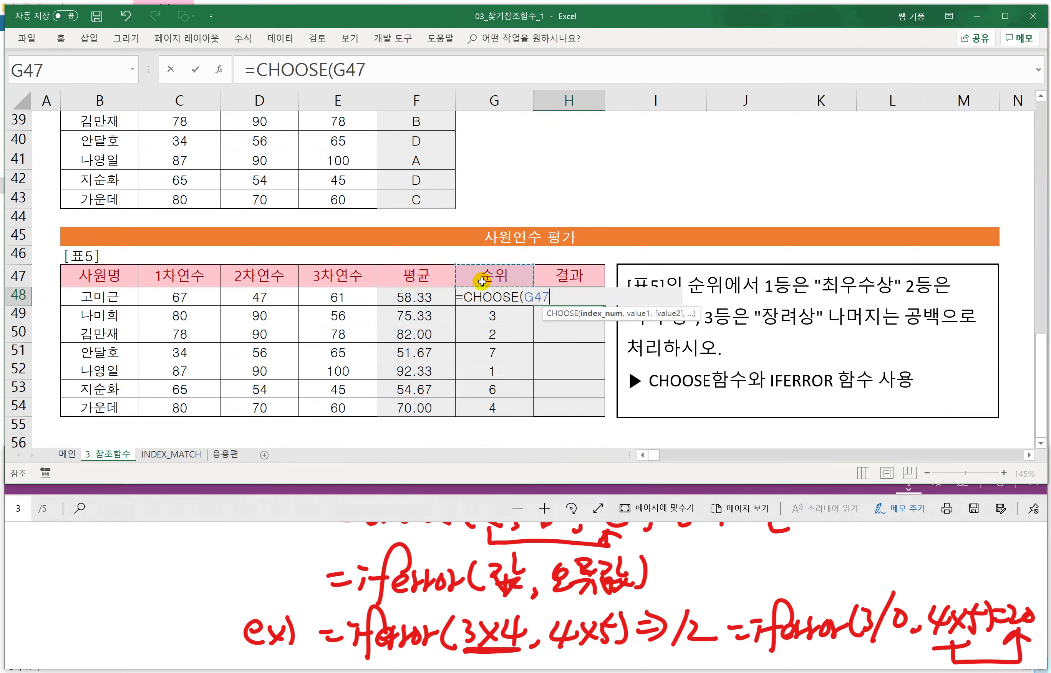
key(Down)
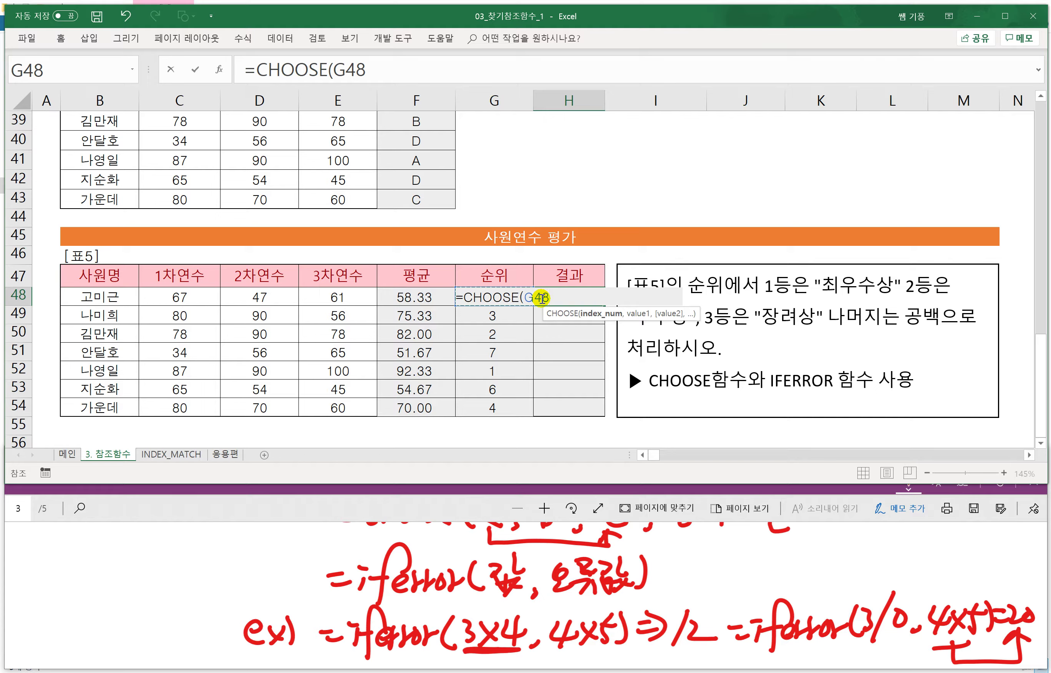
text(,")
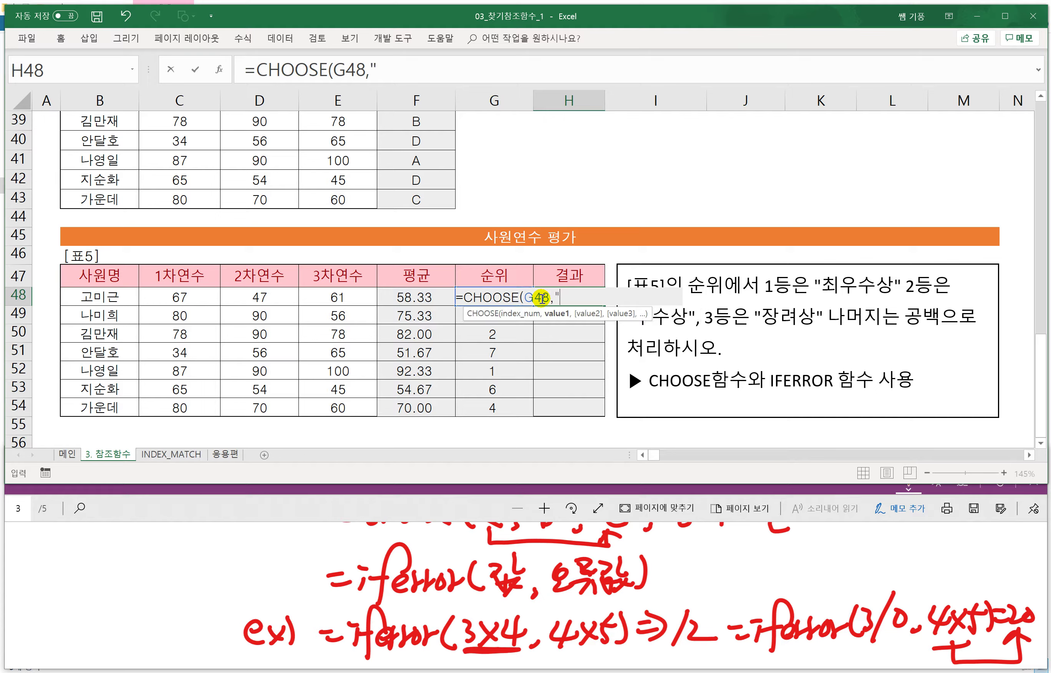
text(최우수상",)
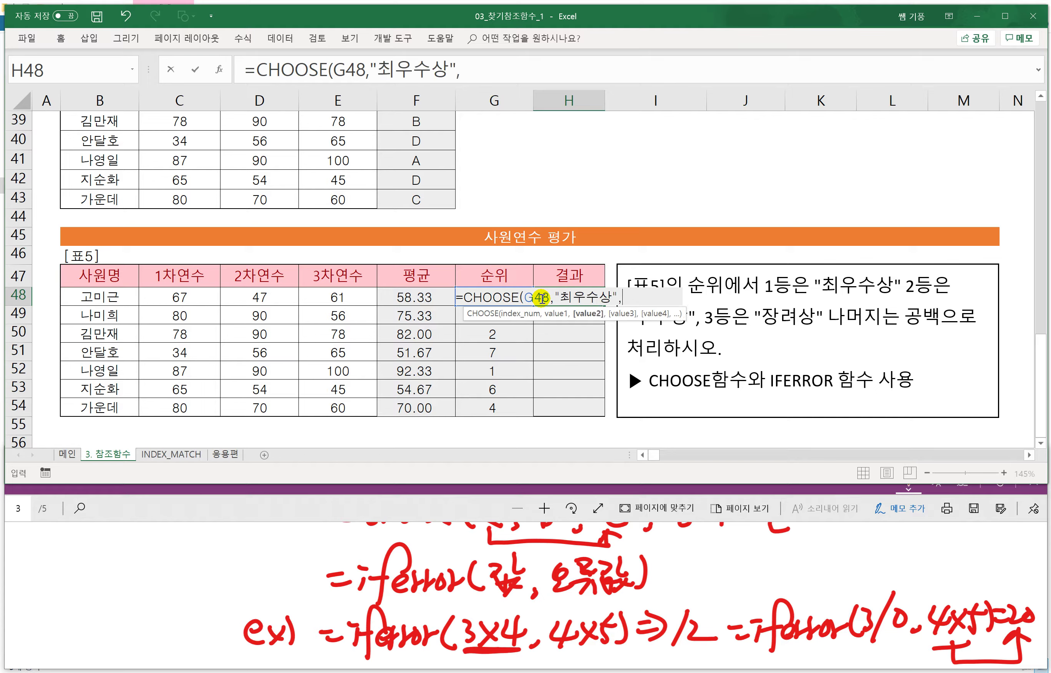
text("우수상)
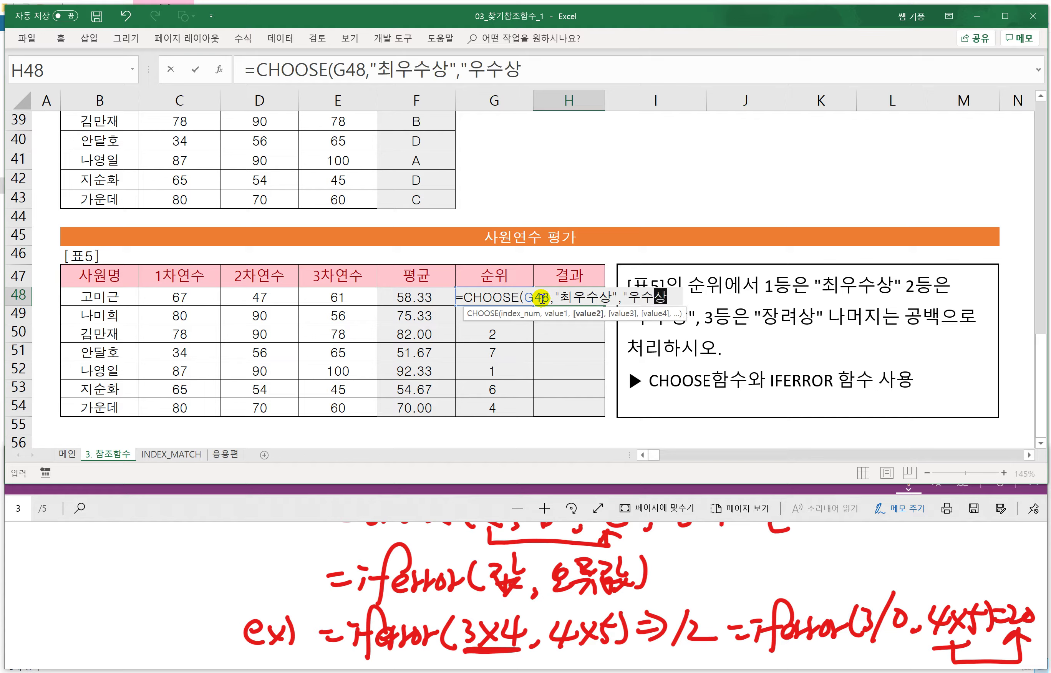
text(",")
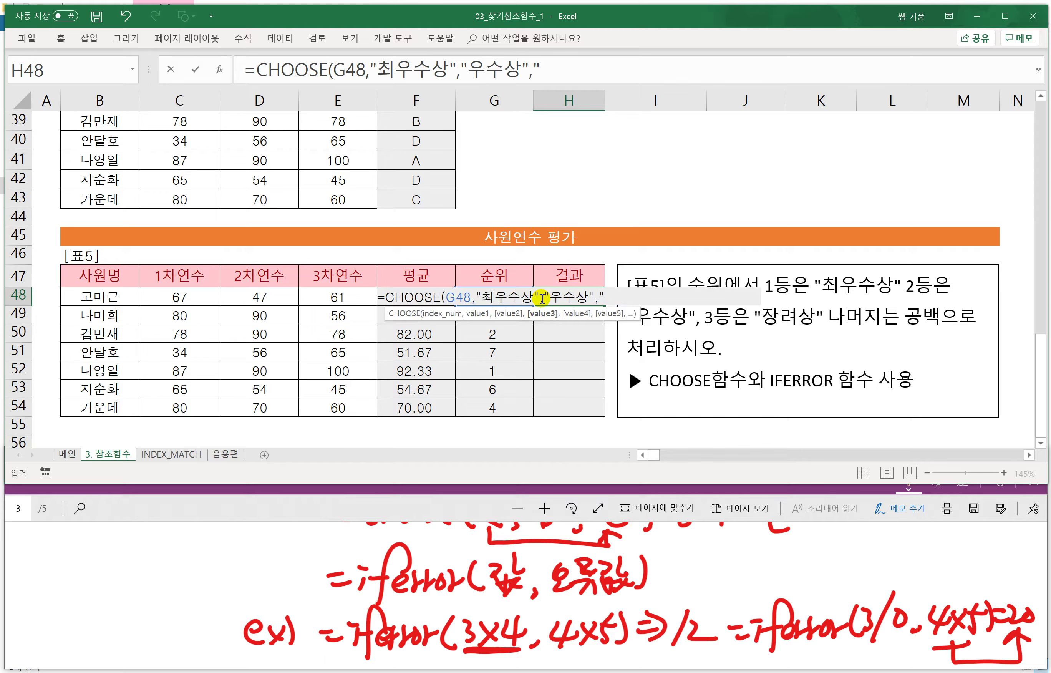
text(장려상",)
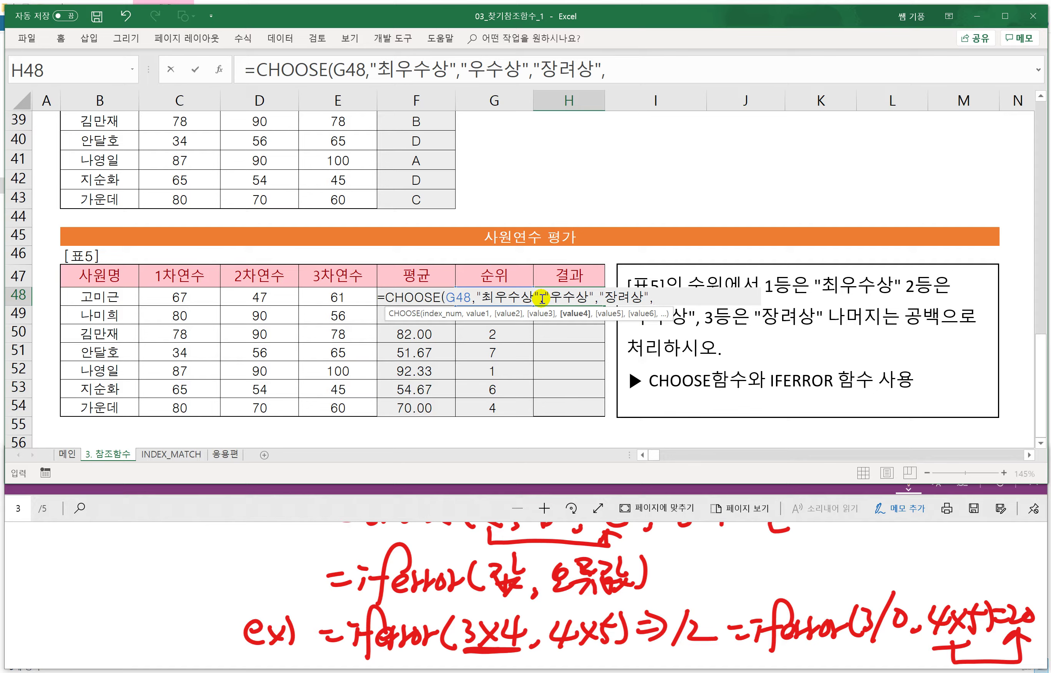
text("","",)
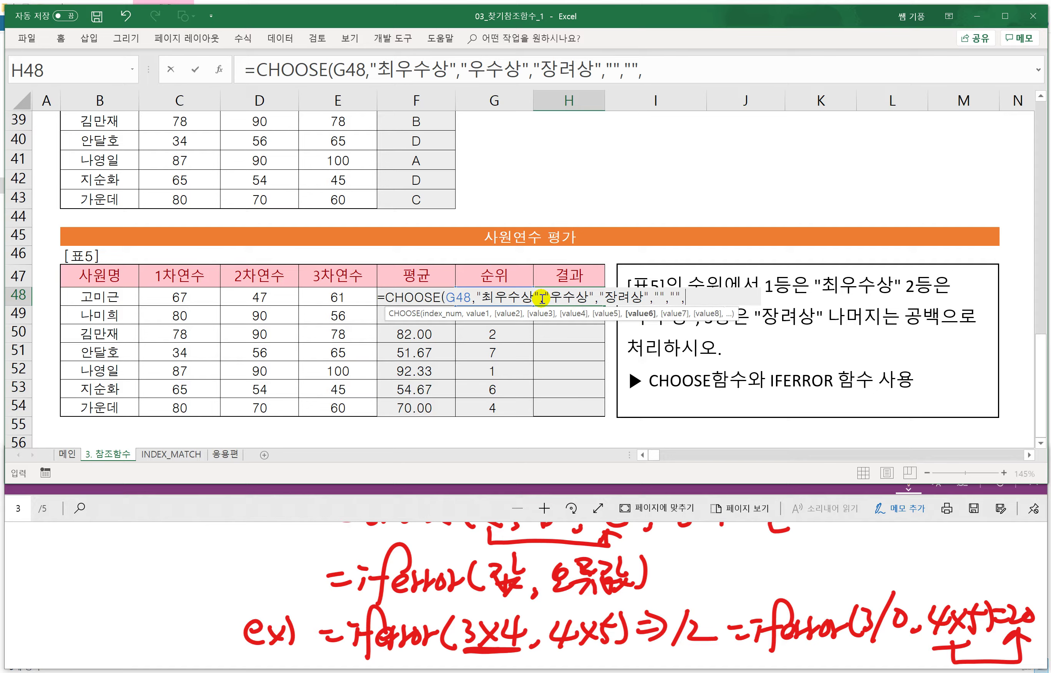
text("",)
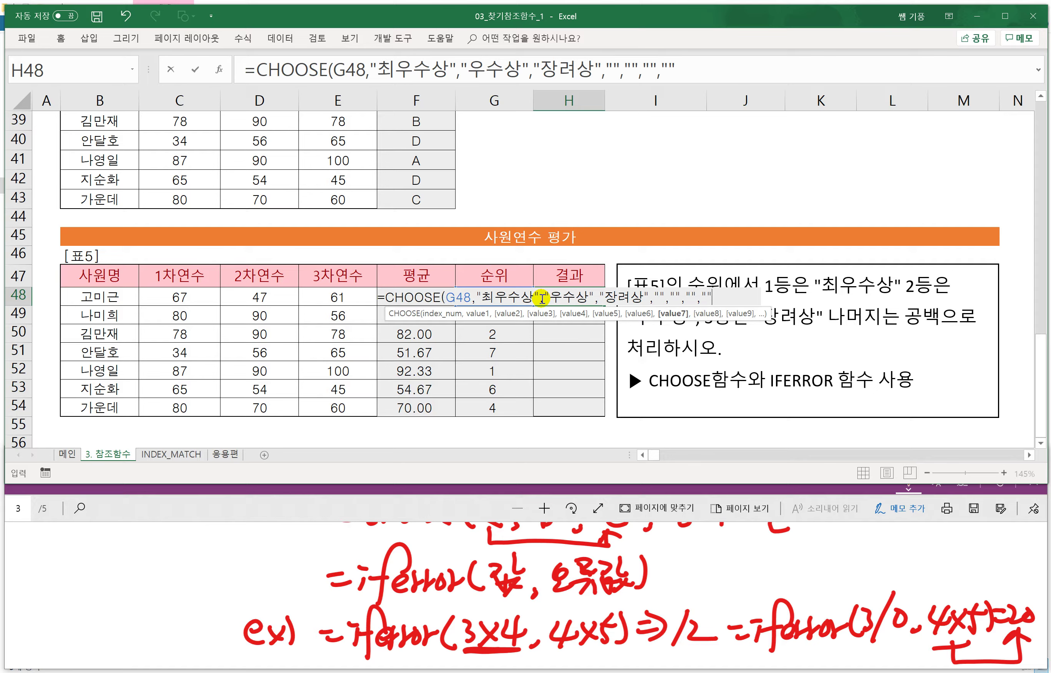
text(""))
key(Return)
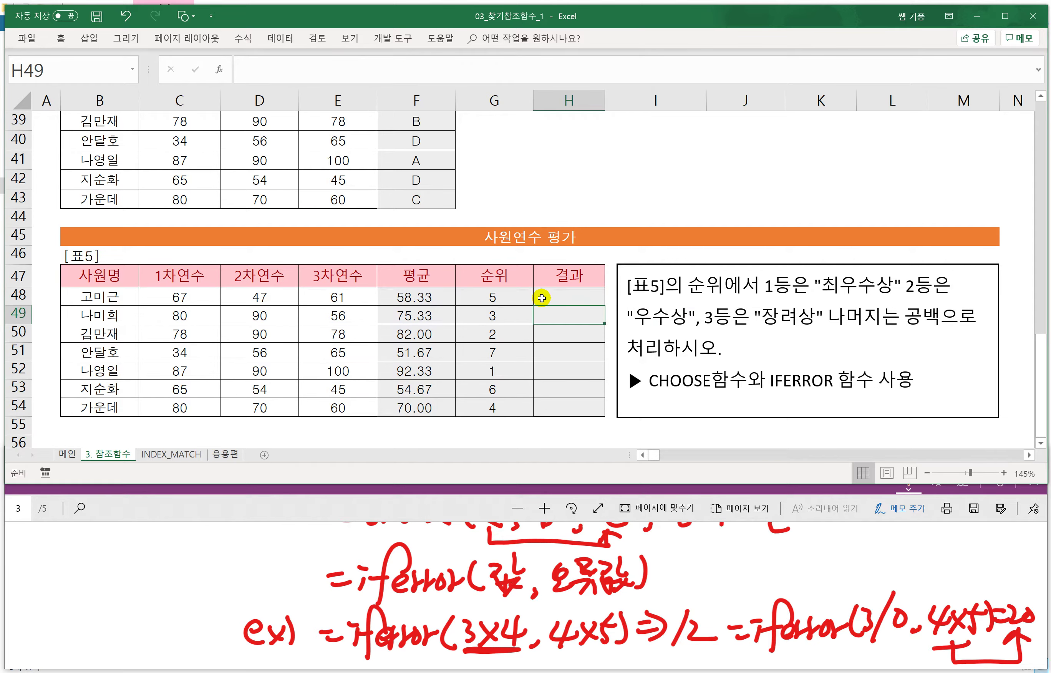
click(564, 295)
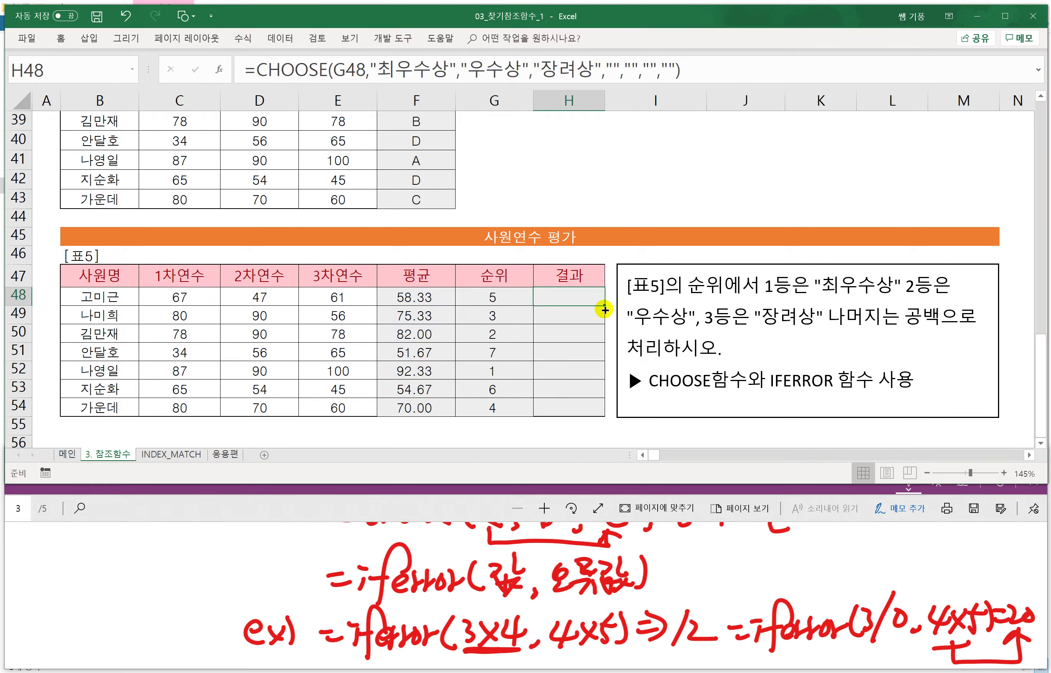
Step: Fill the CHOOSE formula from H48 down the 결과 column to H54
drag(605, 306, 596, 416)
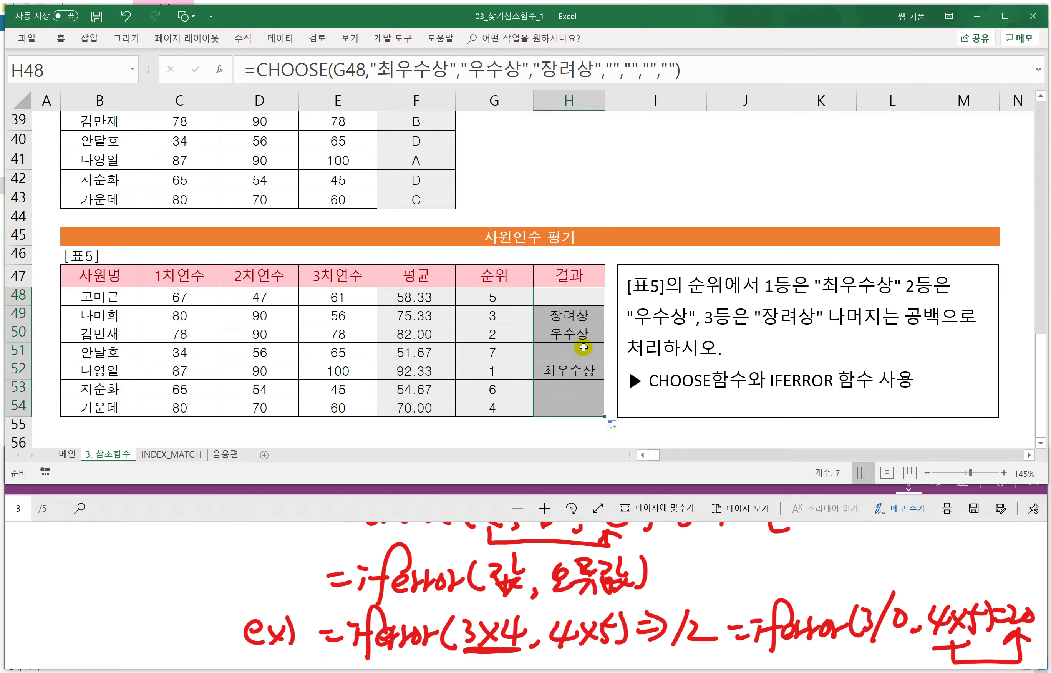
Step: Remove the four blank arguments so H48 reads =CHOOSE(G48,"최우수상","우수상","장려상"), and fill it down to H54
double_click(581, 300)
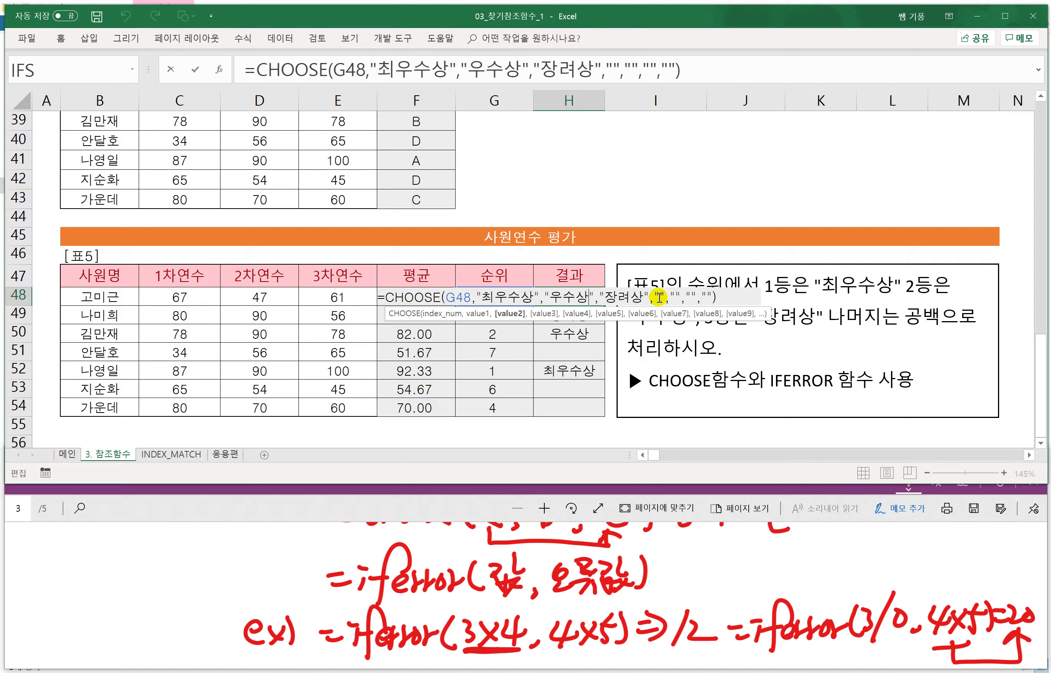
click(710, 298)
key(BackSpace)
key(BackSpace)
key(BackSpace)
key(BackSpace)
key(BackSpace)
key(BackSpace)
key(BackSpace)
key(BackSpace)
key(BackSpace)
key(BackSpace)
key(BackSpace)
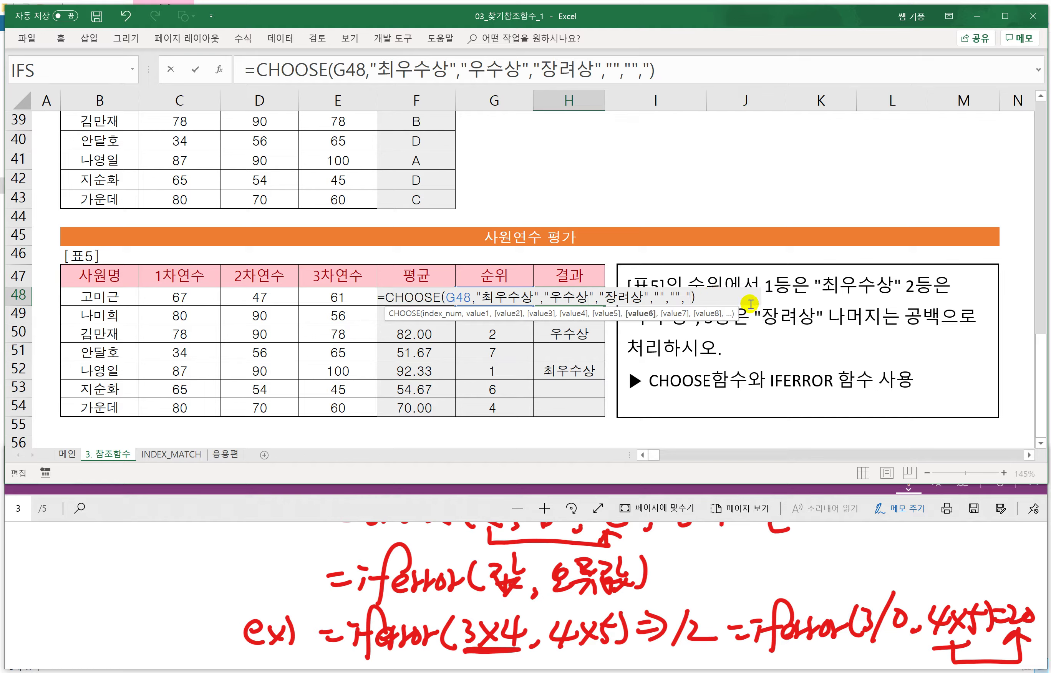
key(BackSpace)
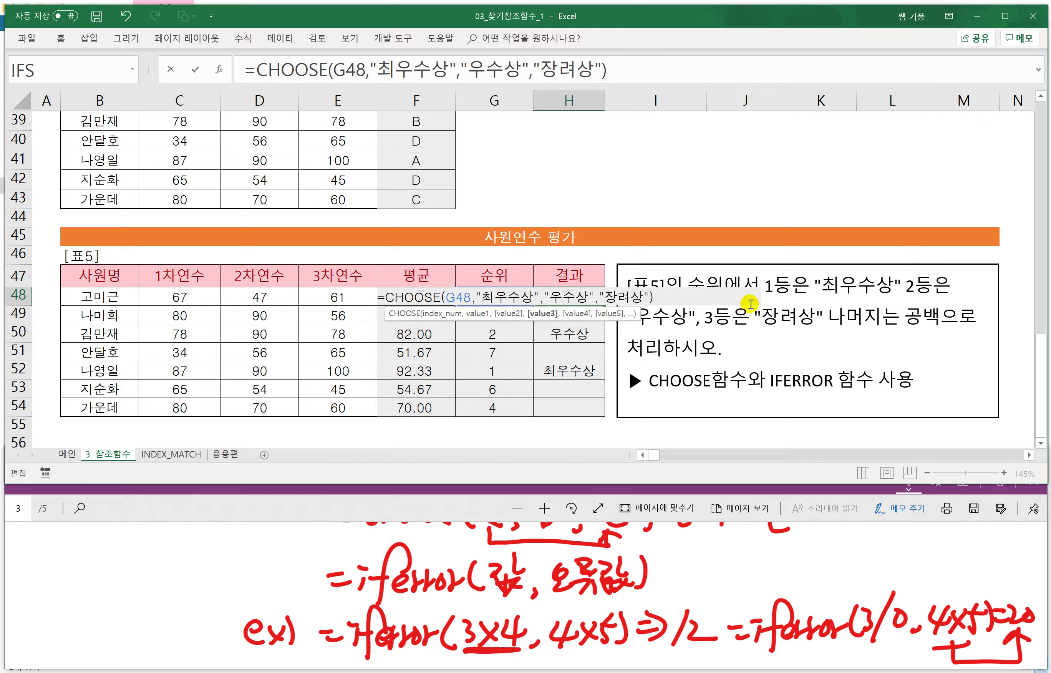
key(Return)
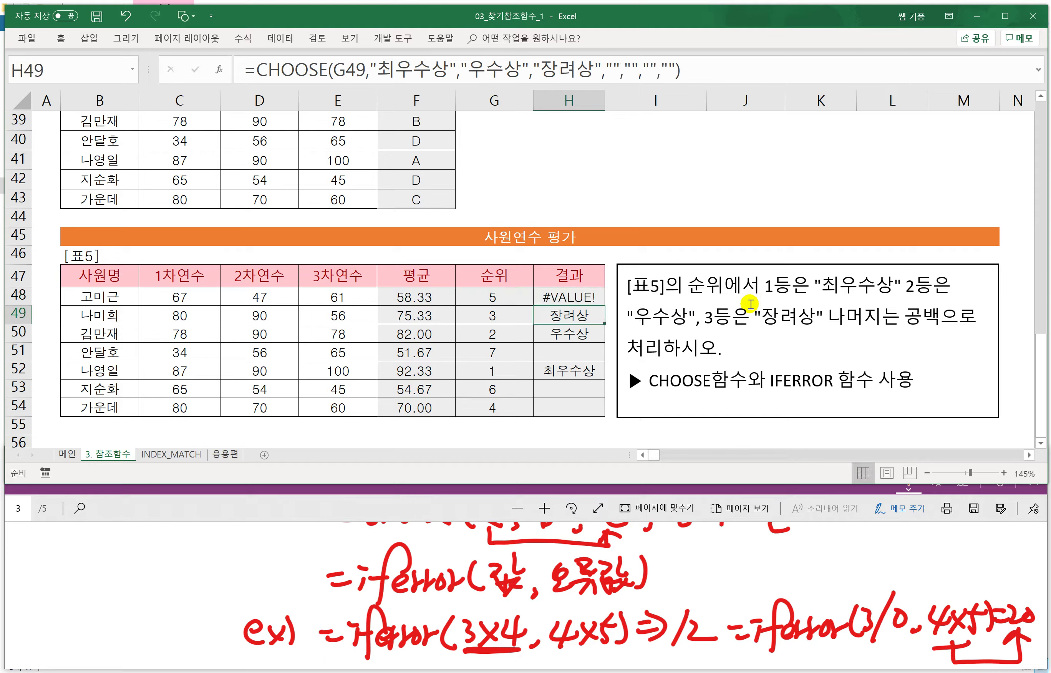
click(576, 297)
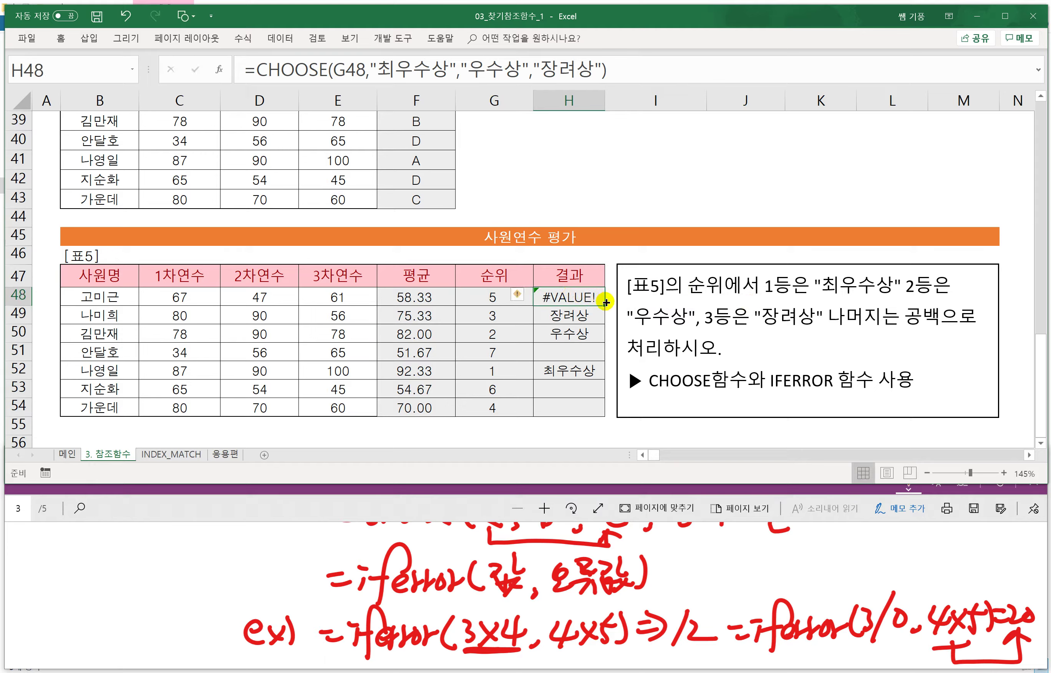
drag(604, 306, 592, 419)
Step: Wrap H48's formula as =IFERROR(CHOOSE(G48,"최우수상","우수상","장려상"),"") and fill it down to H54
click(572, 300)
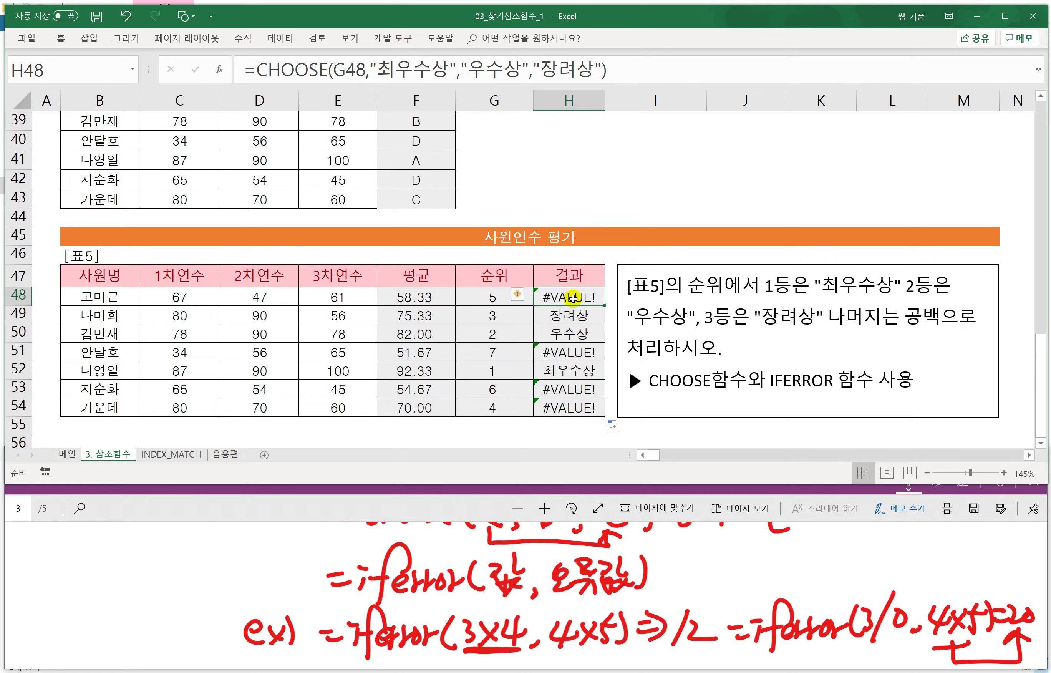
double_click(573, 301)
click(386, 300)
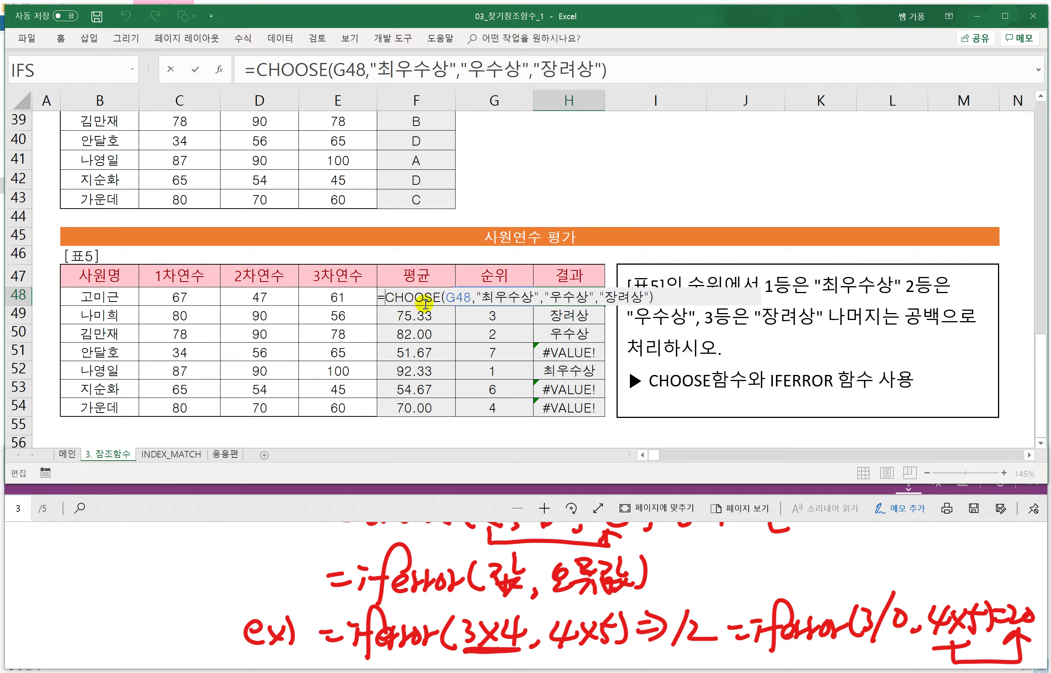
text(ㅑㄹ)
key(BackSpace)
key(BackSpace)
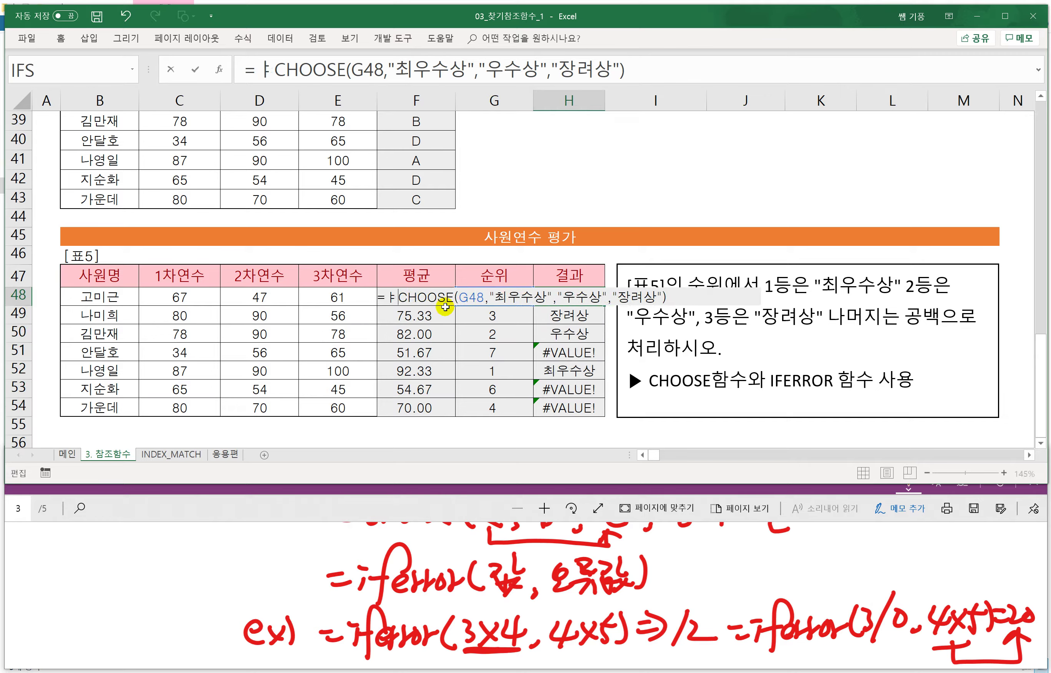
text(IFERROR)
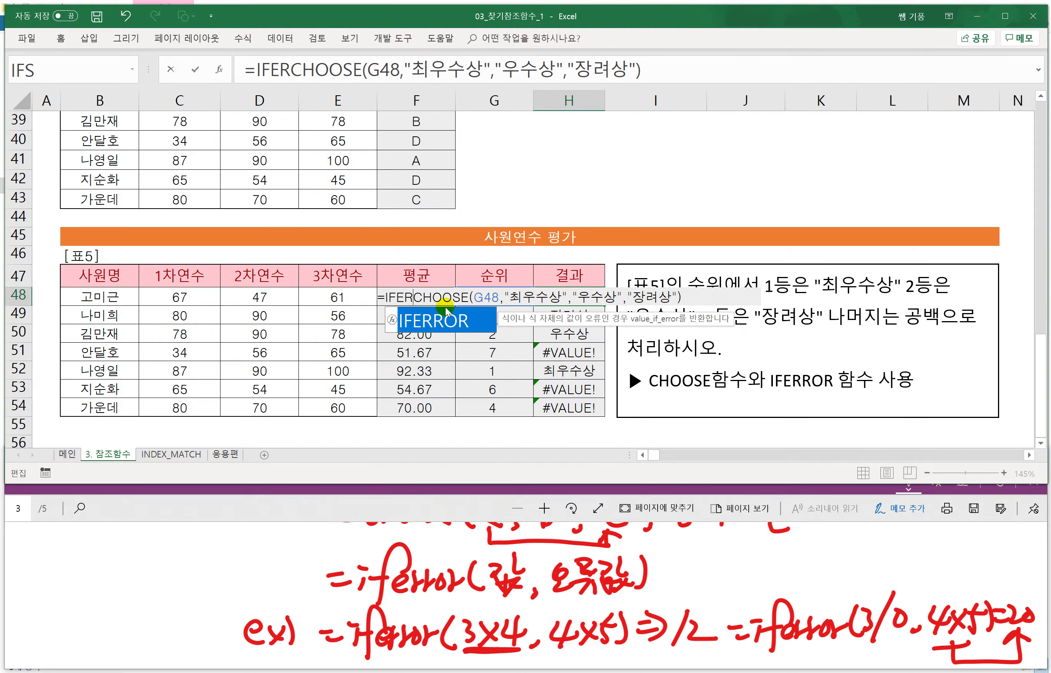
text(()
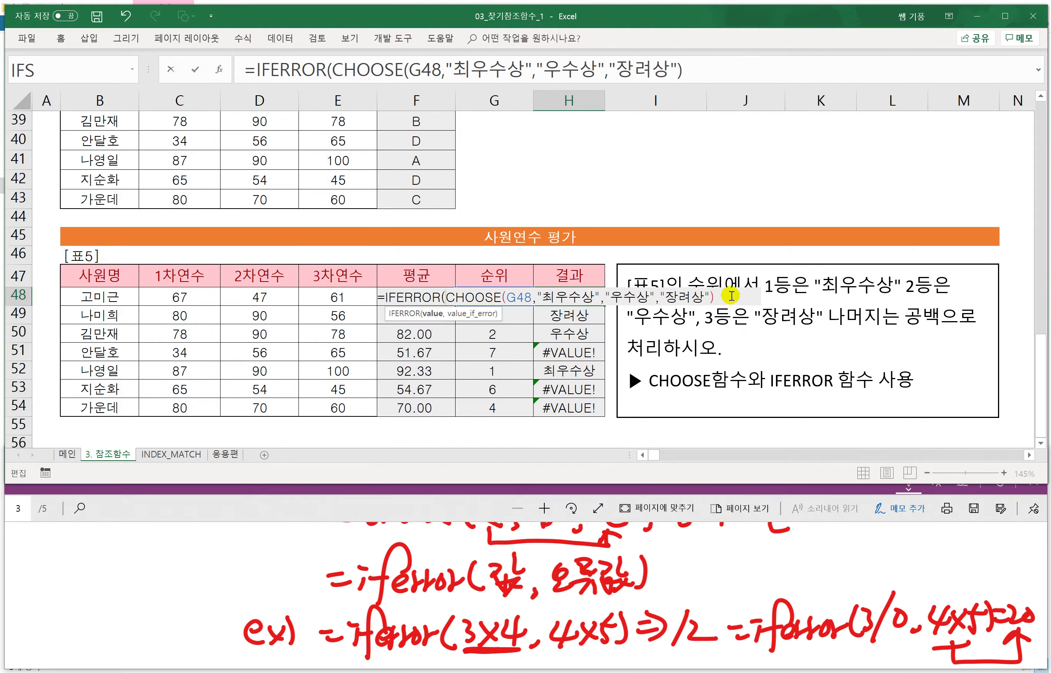
click(726, 297)
text(,""))
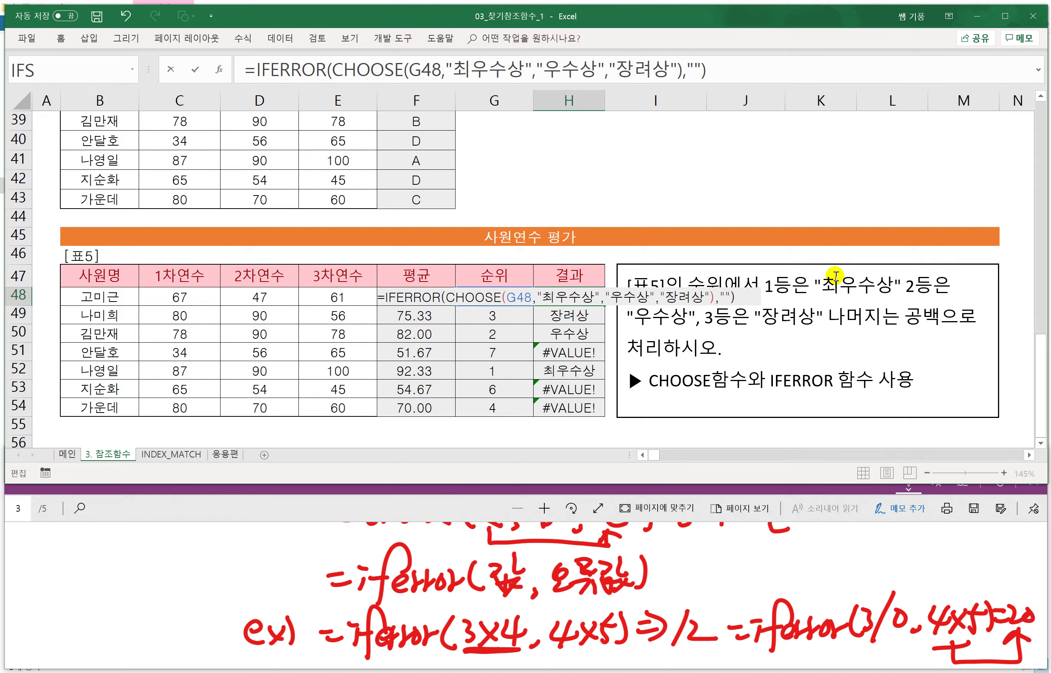
key(Return)
click(591, 295)
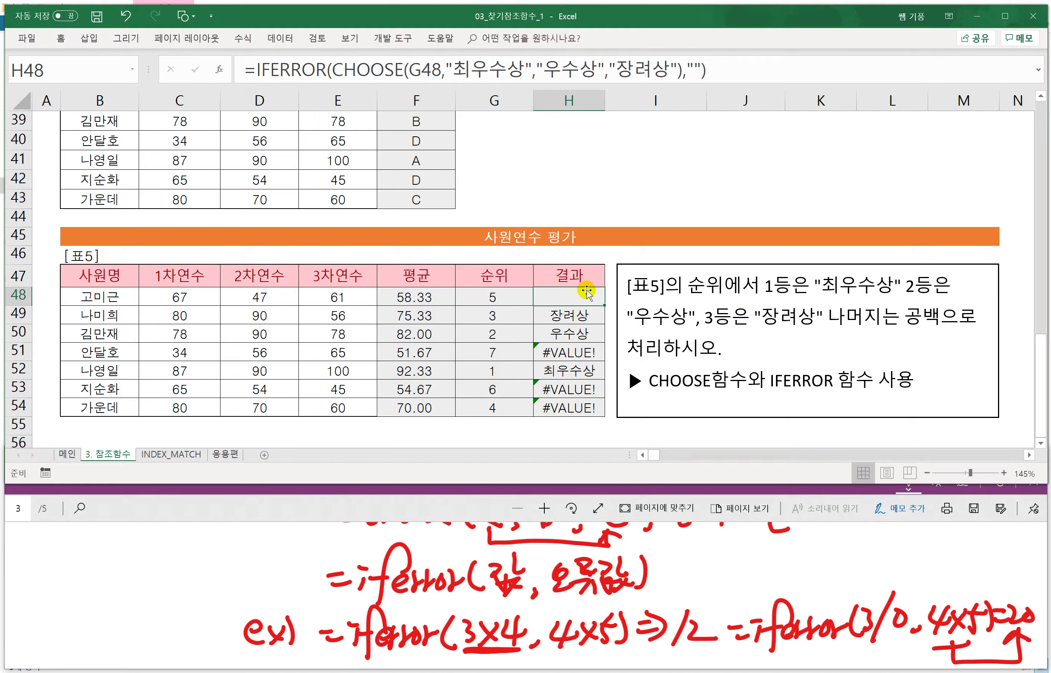
double_click(605, 305)
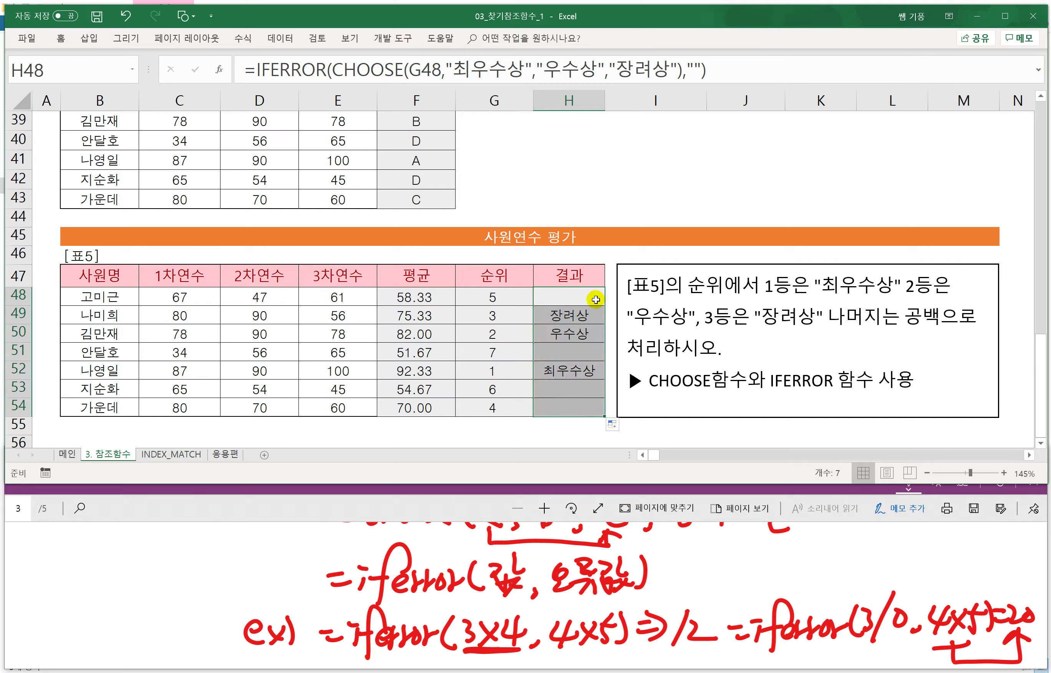
Step: Look back over the completed practice tables and examine 표6 with its 단가표 and 할인율표
scroll(405, 393, down, 1)
scroll(442, 382, up, 2)
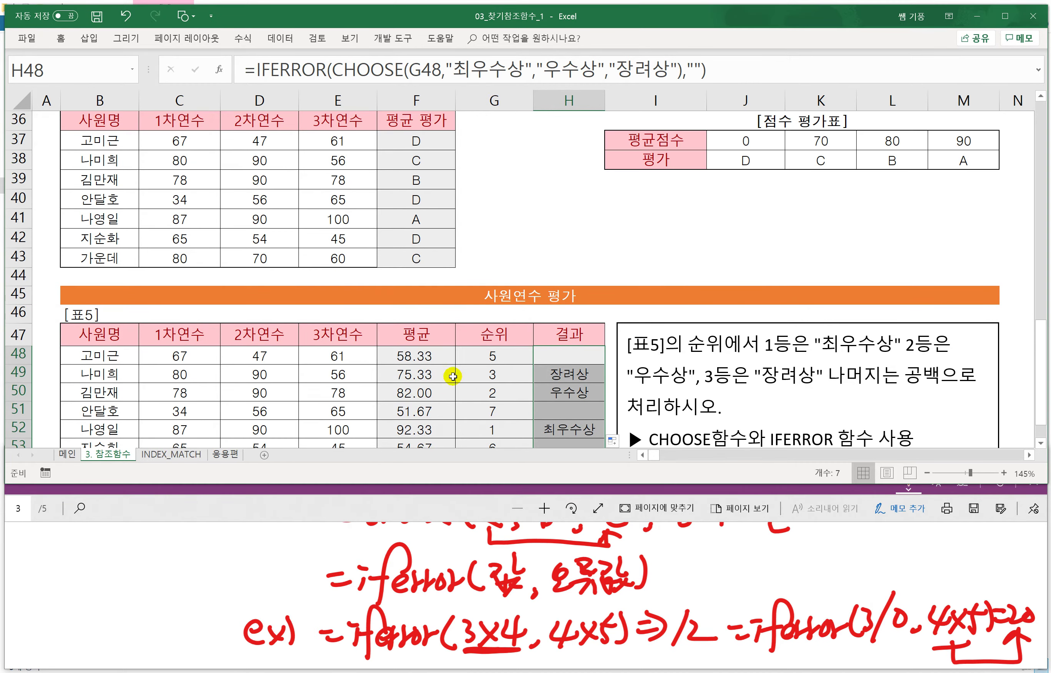
click(545, 258)
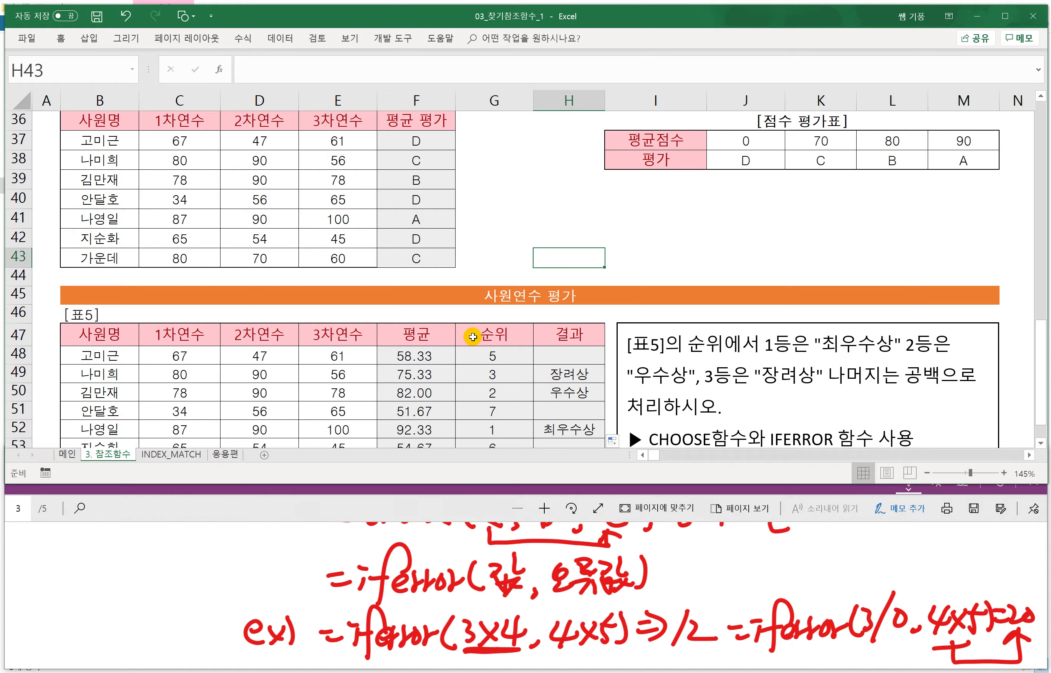
scroll(488, 339, down, 1)
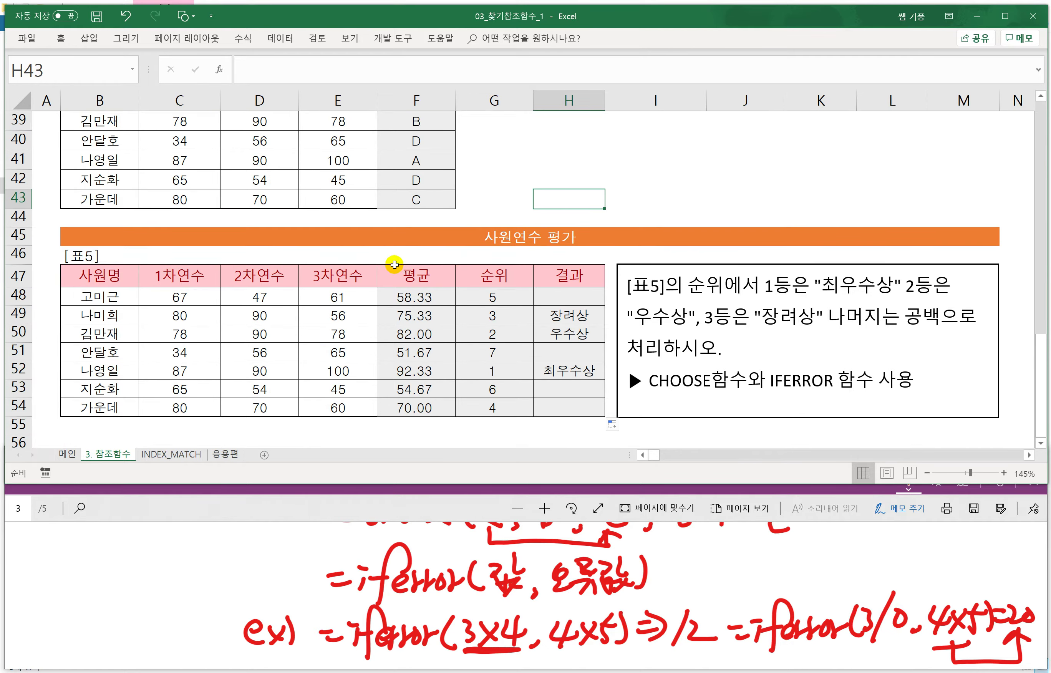
scroll(518, 281, up, 9)
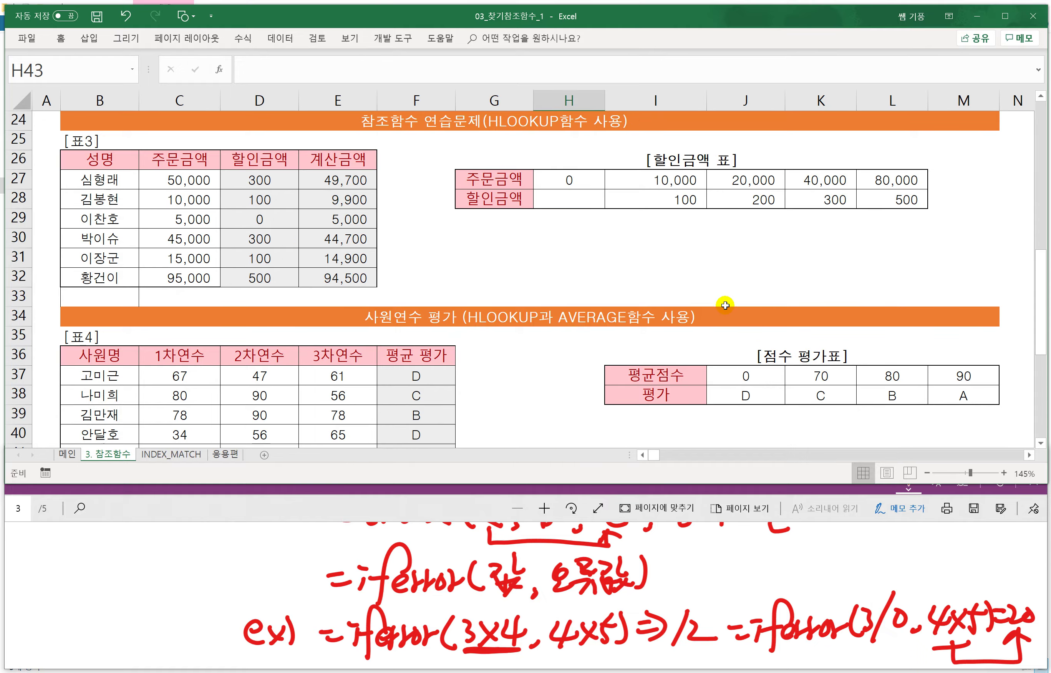
scroll(839, 336, down, 2)
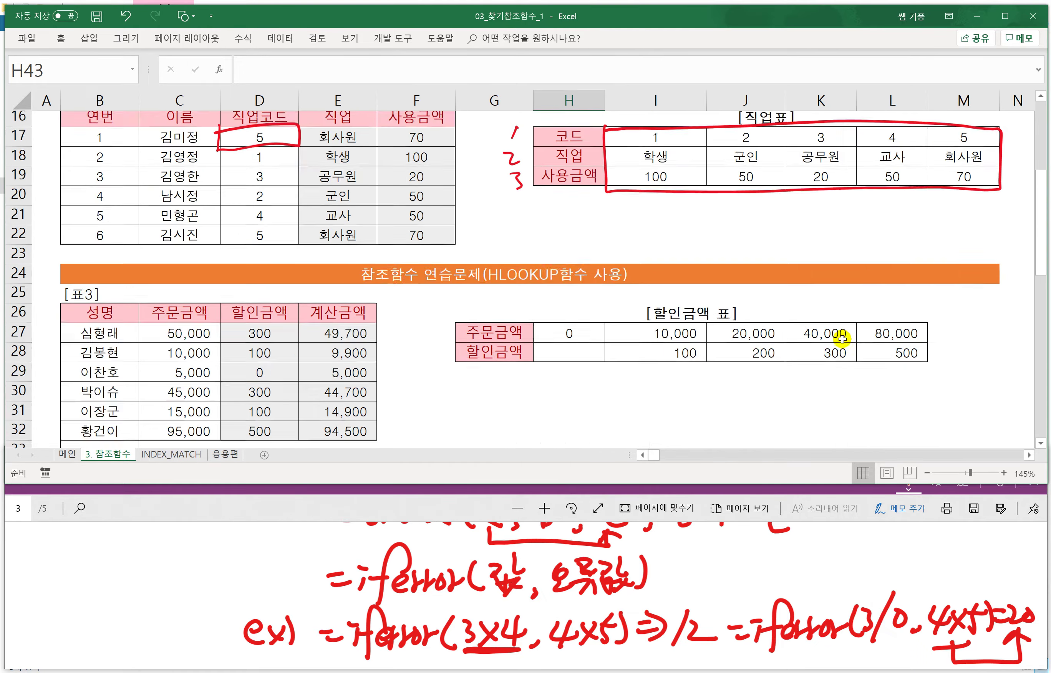
scroll(839, 336, up, 3)
scroll(840, 337, right, 3)
scroll(842, 339, right, 3)
scroll(842, 338, up, 2)
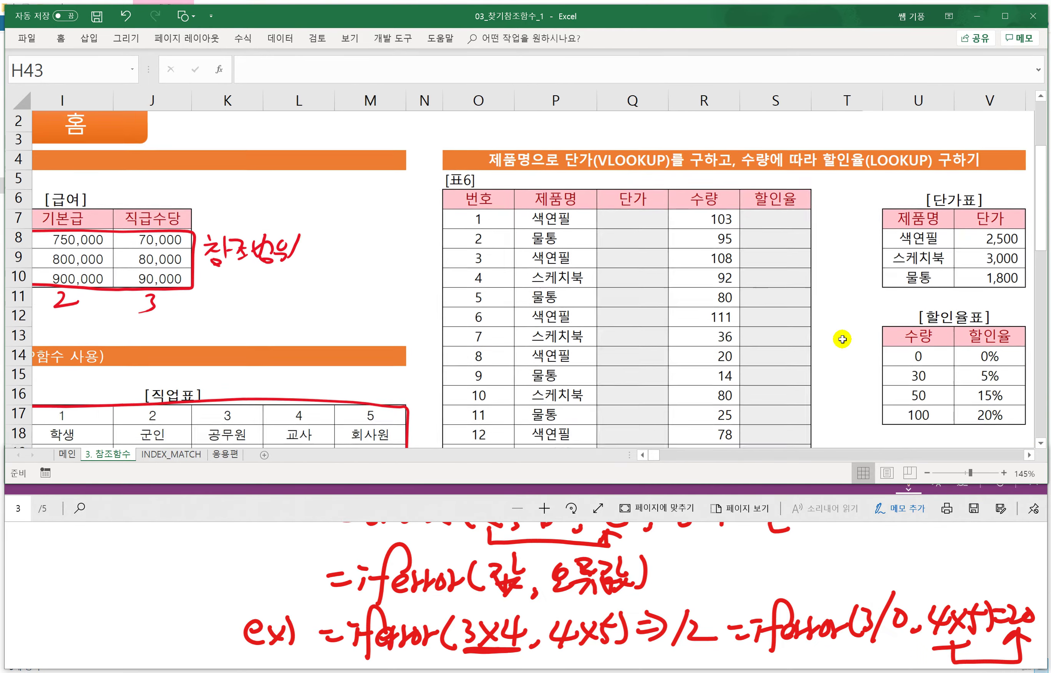
scroll(842, 339, right, 1)
scroll(842, 339, down, 1)
scroll(843, 339, right, 1)
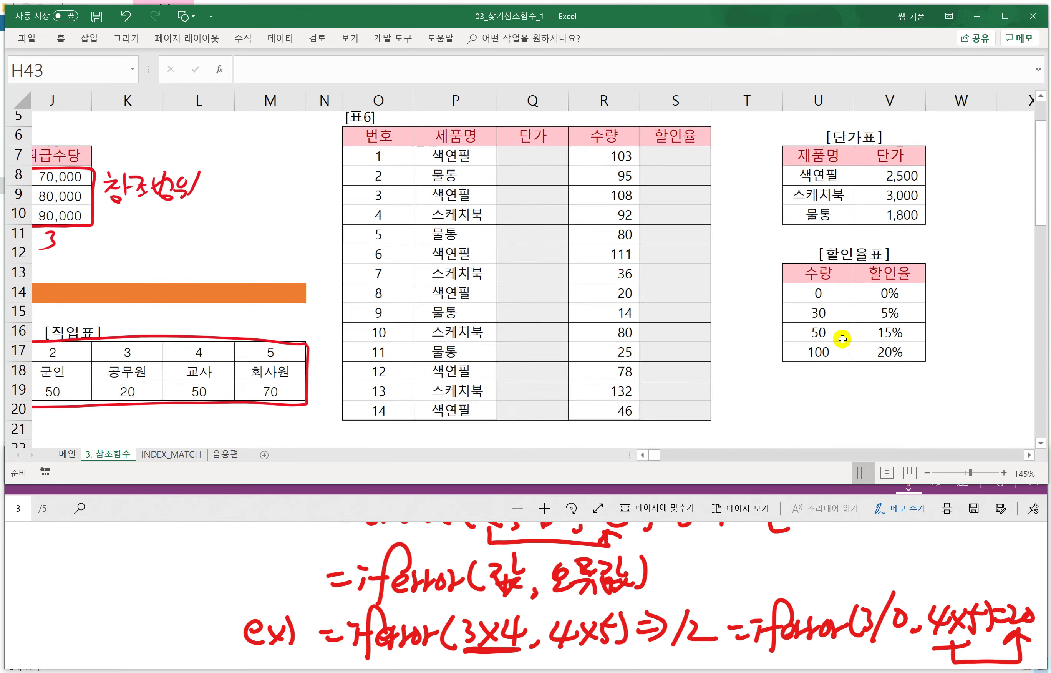
scroll(841, 338, up, 1)
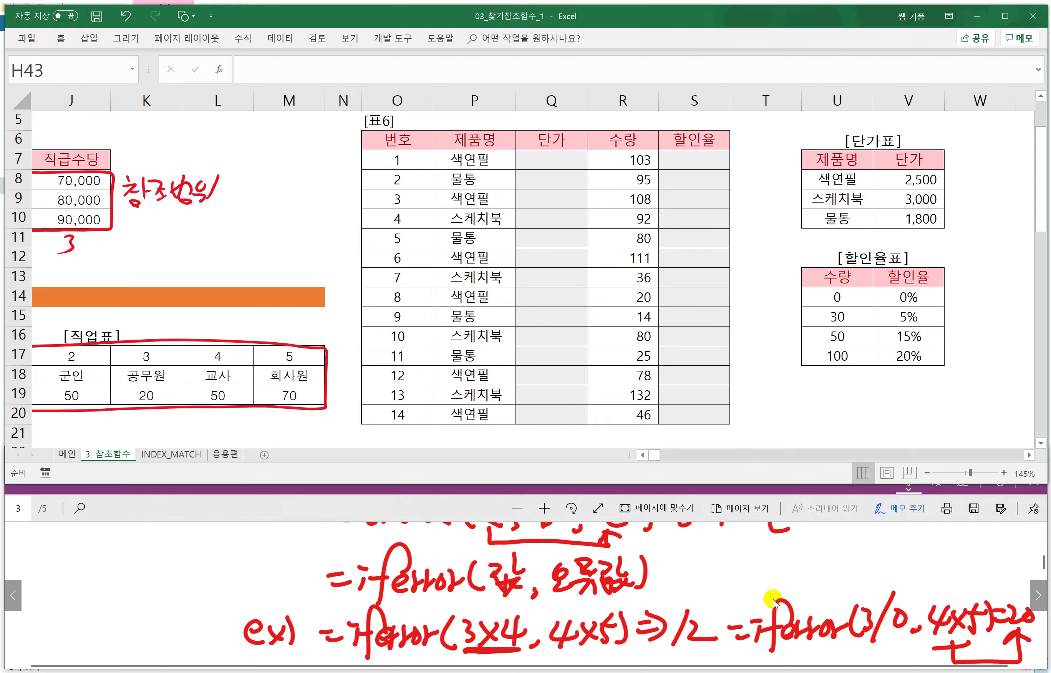
Step: In blank space below the IFERROR example in the PDF notes, handwrite "=lookup(기준셀, 기준셀값이 있는 행 or 열" in red
click(855, 621)
scroll(856, 620, down, 3)
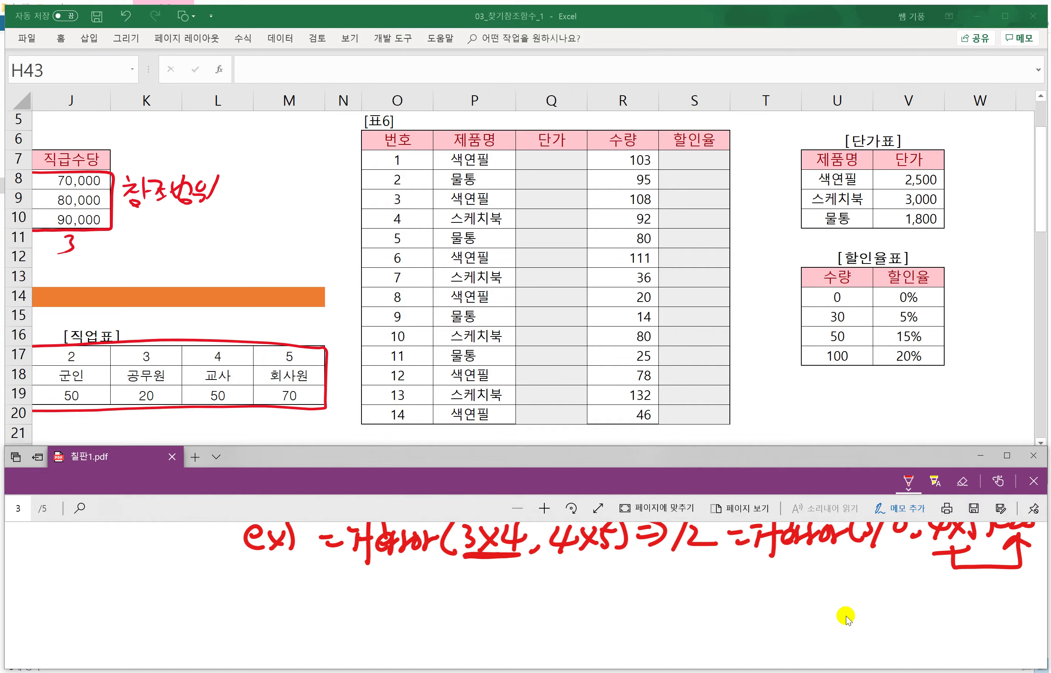
drag(195, 588, 209, 586)
mouse_move(199, 596)
mouse_down()
mouse_move(220, 590)
mouse_move(216, 602)
mouse_up()
drag(236, 586, 262, 604)
mouse_move(283, 576)
mouse_down()
mouse_move(268, 591)
mouse_move(285, 599)
mouse_up()
drag(289, 577, 311, 591)
mouse_move(305, 582)
mouse_down()
mouse_move(301, 629)
mouse_move(311, 598)
mouse_up()
mouse_move(342, 570)
mouse_down()
mouse_move(336, 604)
mouse_move(354, 594)
mouse_move(363, 602)
mouse_up()
drag(366, 577, 385, 584)
drag(364, 589, 394, 602)
mouse_move(401, 574)
mouse_down()
mouse_move(387, 594)
mouse_move(406, 590)
mouse_up()
drag(413, 566, 414, 587)
mouse_move(406, 579)
mouse_down()
mouse_move(413, 603)
mouse_move(499, 584)
mouse_up()
mouse_move(478, 587)
mouse_down()
mouse_move(502, 601)
mouse_move(510, 585)
mouse_up()
mouse_move(502, 573)
mouse_down()
mouse_move(522, 590)
mouse_move(512, 606)
mouse_up()
drag(500, 588, 520, 605)
mouse_move(532, 579)
mouse_down()
mouse_move(516, 600)
mouse_move(526, 590)
mouse_up()
mouse_move(536, 584)
mouse_down()
mouse_move(538, 604)
mouse_move(545, 591)
mouse_up()
mouse_move(548, 596)
mouse_down()
mouse_move(562, 570)
mouse_move(580, 578)
mouse_up()
mouse_move(559, 588)
mouse_down()
mouse_move(574, 583)
mouse_move(585, 594)
mouse_up()
drag(591, 568, 594, 573)
mouse_move(588, 580)
mouse_down()
mouse_move(598, 577)
mouse_move(594, 587)
mouse_up()
mouse_move(603, 575)
mouse_down()
mouse_move(604, 596)
mouse_move(629, 590)
mouse_up()
mouse_move(641, 570)
mouse_down()
mouse_move(642, 592)
mouse_move(655, 582)
mouse_up()
mouse_move(658, 566)
mouse_down()
mouse_move(663, 588)
mouse_move(680, 573)
mouse_move(682, 594)
mouse_up()
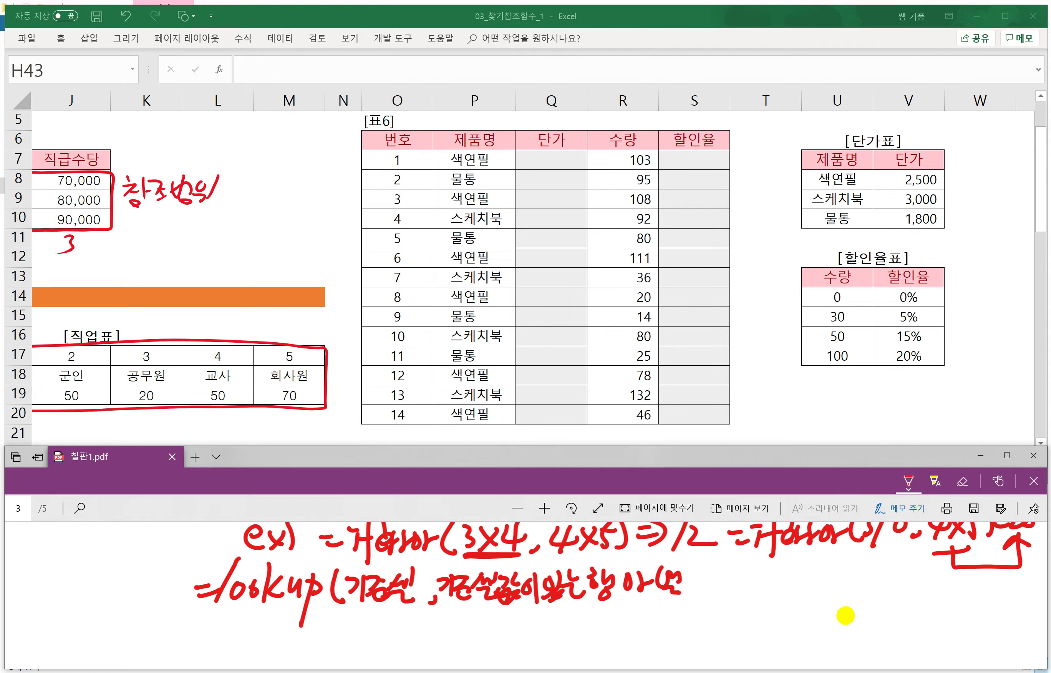
Step: Complete the handwritten LOOKUP syntax with the last argument, ", 결과값이 있는 행 or 열)"
drag(698, 570, 721, 593)
drag(727, 569, 744, 587)
mouse_move(742, 571)
mouse_down()
mouse_move(745, 602)
mouse_move(761, 580)
mouse_up()
drag(764, 567, 762, 586)
mouse_move(747, 589)
mouse_down()
mouse_move(768, 600)
mouse_move(789, 590)
mouse_up()
mouse_move(791, 566)
mouse_down()
mouse_move(795, 598)
mouse_move(816, 583)
mouse_up()
mouse_move(815, 565)
mouse_down()
mouse_move(817, 594)
mouse_move(830, 576)
mouse_up()
mouse_move(822, 582)
mouse_down()
mouse_move(835, 581)
mouse_move(835, 593)
mouse_move(857, 570)
mouse_up()
drag(851, 574, 866, 588)
drag(870, 565, 877, 598)
drag(883, 570, 900, 586)
drag(900, 576, 916, 583)
drag(922, 573, 933, 584)
drag(916, 584, 934, 591)
drag(938, 563, 940, 601)
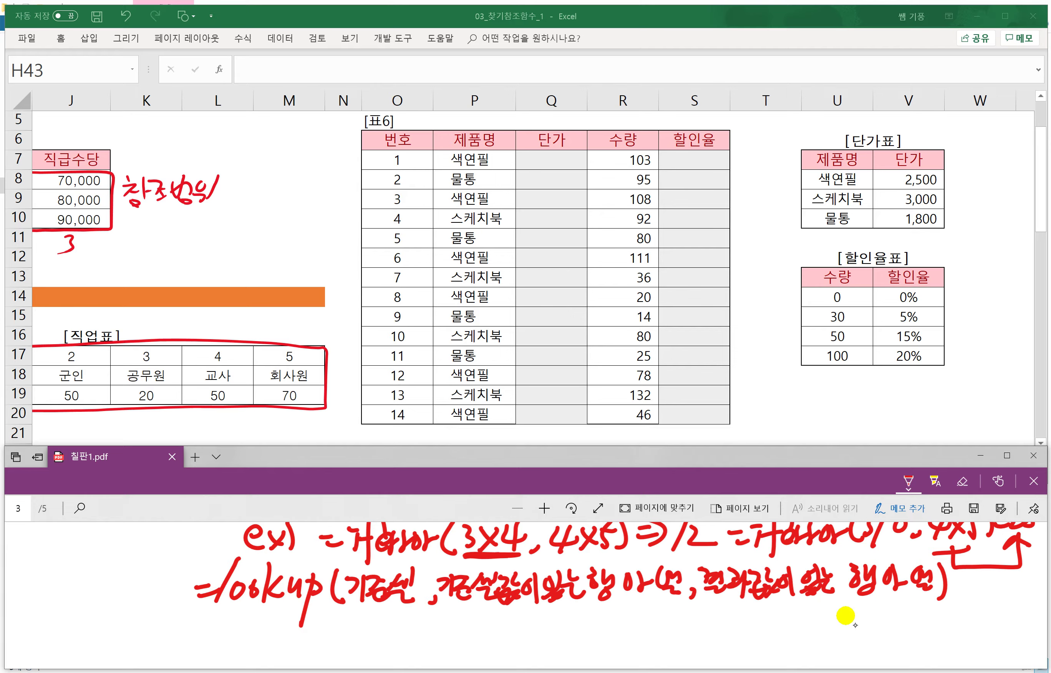
Step: Underline the second LOOKUP argument and handwrite "반드시 오름차순 ㄱ~ㅎ 1~10 A~Z" beneath it
mouse_move(447, 609)
mouse_down()
mouse_move(666, 610)
mouse_move(693, 599)
mouse_up()
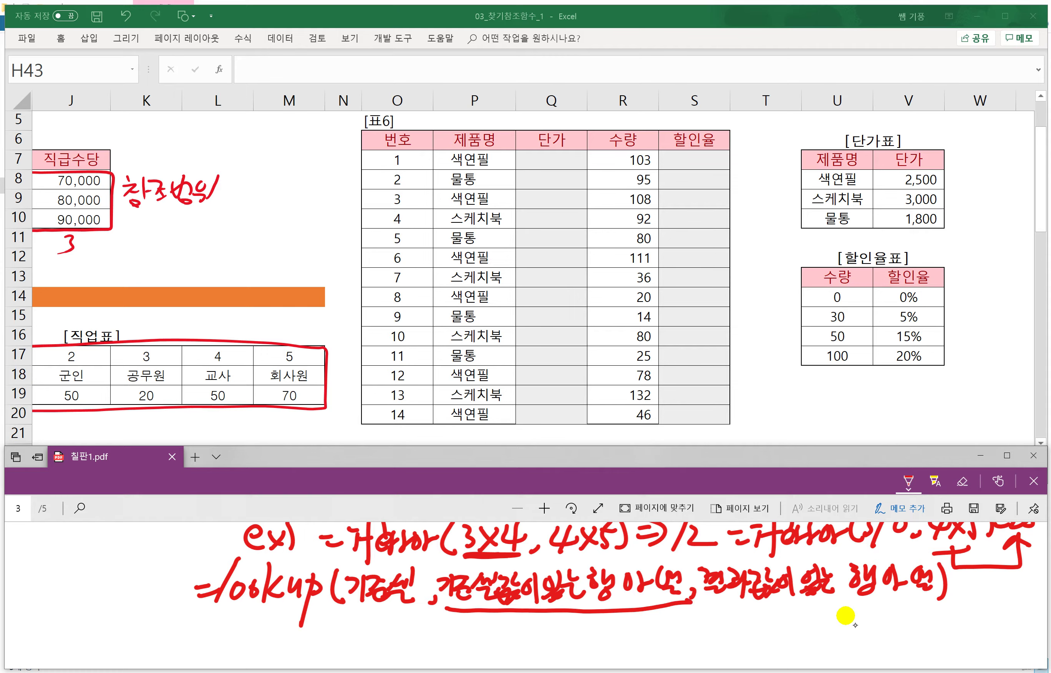
mouse_move(438, 623)
mouse_down()
mouse_move(446, 648)
mouse_move(473, 623)
mouse_move(495, 626)
mouse_move(502, 649)
mouse_move(545, 640)
mouse_move(547, 653)
mouse_move(595, 650)
mouse_up()
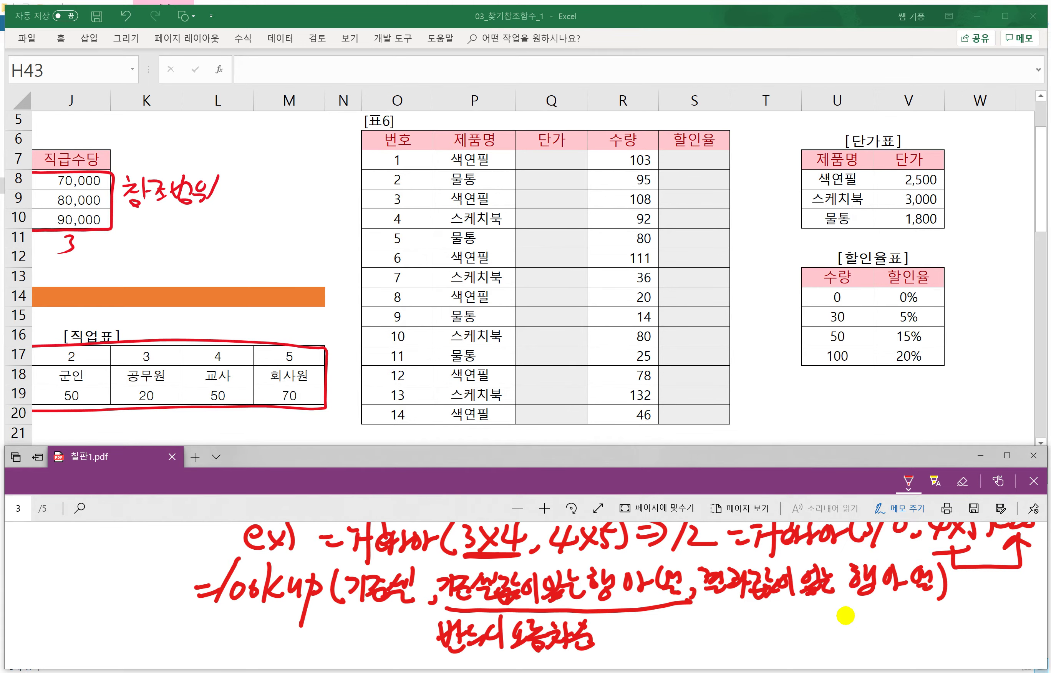
mouse_move(611, 628)
mouse_down()
mouse_move(625, 645)
mouse_move(665, 631)
mouse_up()
drag(672, 611, 680, 621)
mouse_move(676, 626)
mouse_down()
mouse_move(685, 637)
mouse_move(753, 630)
mouse_up()
mouse_move(769, 616)
mouse_down()
mouse_move(807, 636)
mouse_move(801, 626)
mouse_up()
mouse_move(811, 632)
mouse_down()
mouse_move(840, 622)
mouse_move(866, 640)
mouse_up()
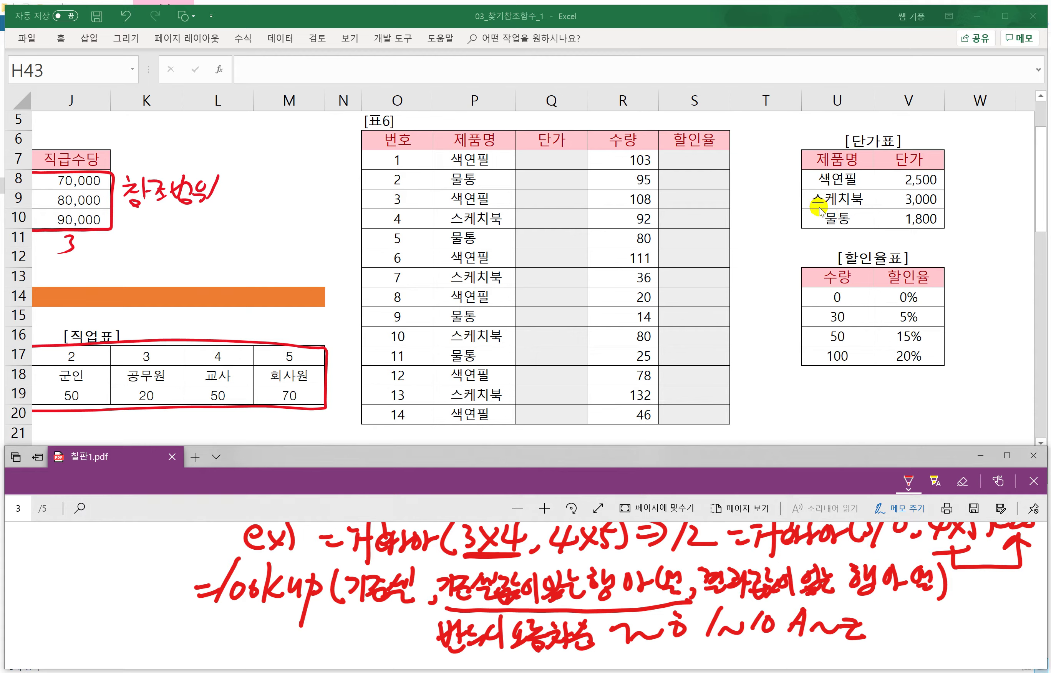
Step: In 표6's first 단가 cell, Q7, begin a LOOKUP formula with P7 as the lookup value
click(545, 160)
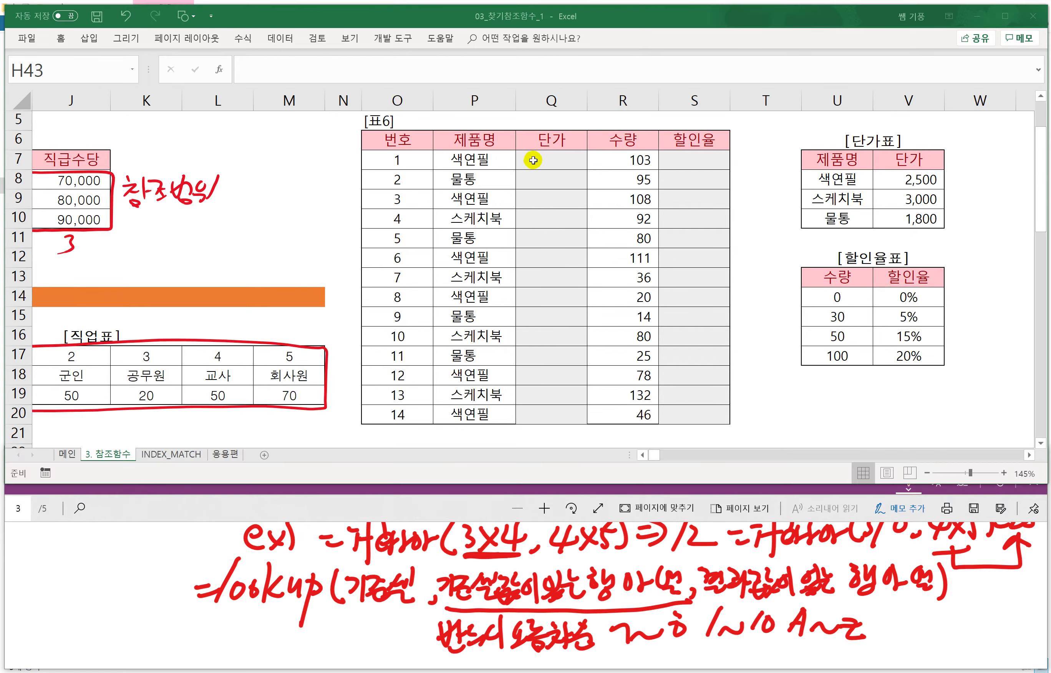
click(564, 160)
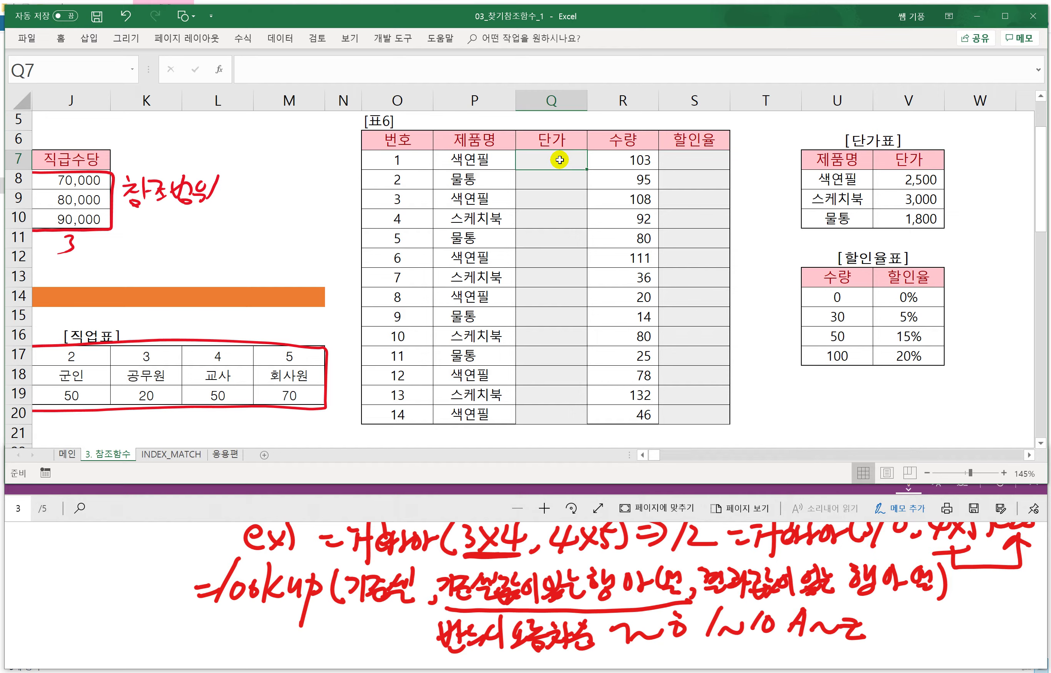
text(=H)
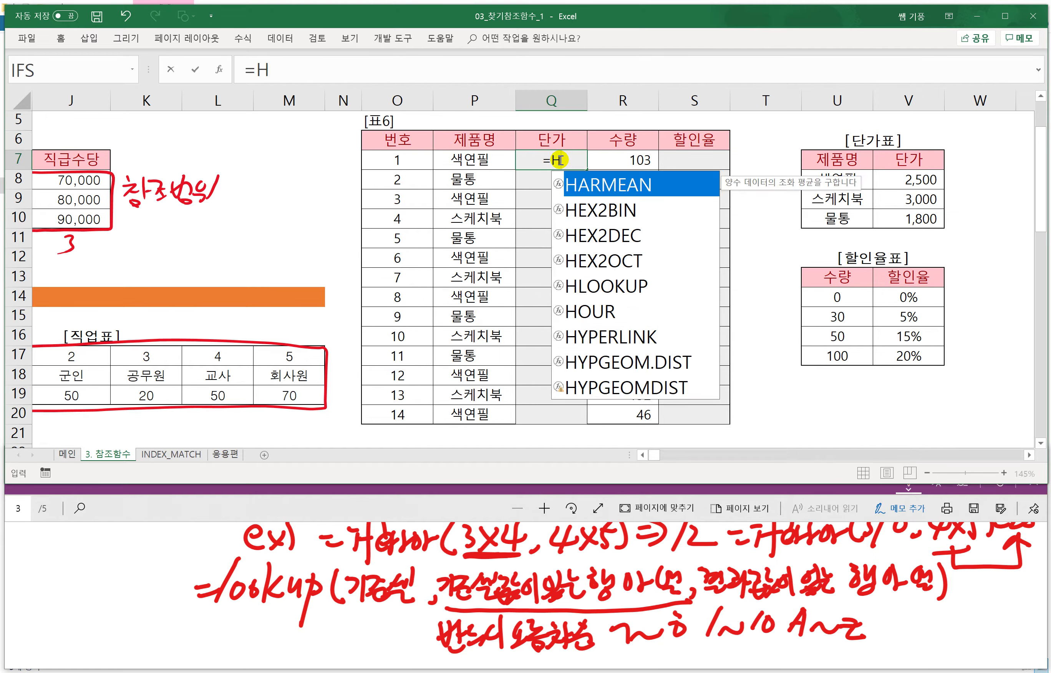
key(BackSpace)
text(LO)
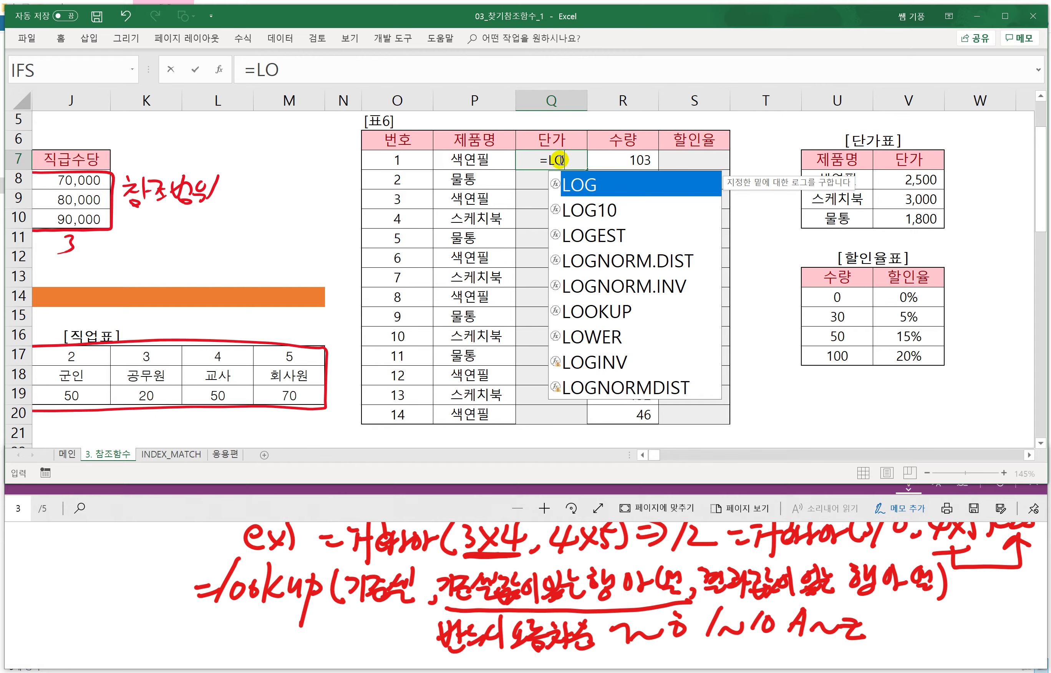
text(O)
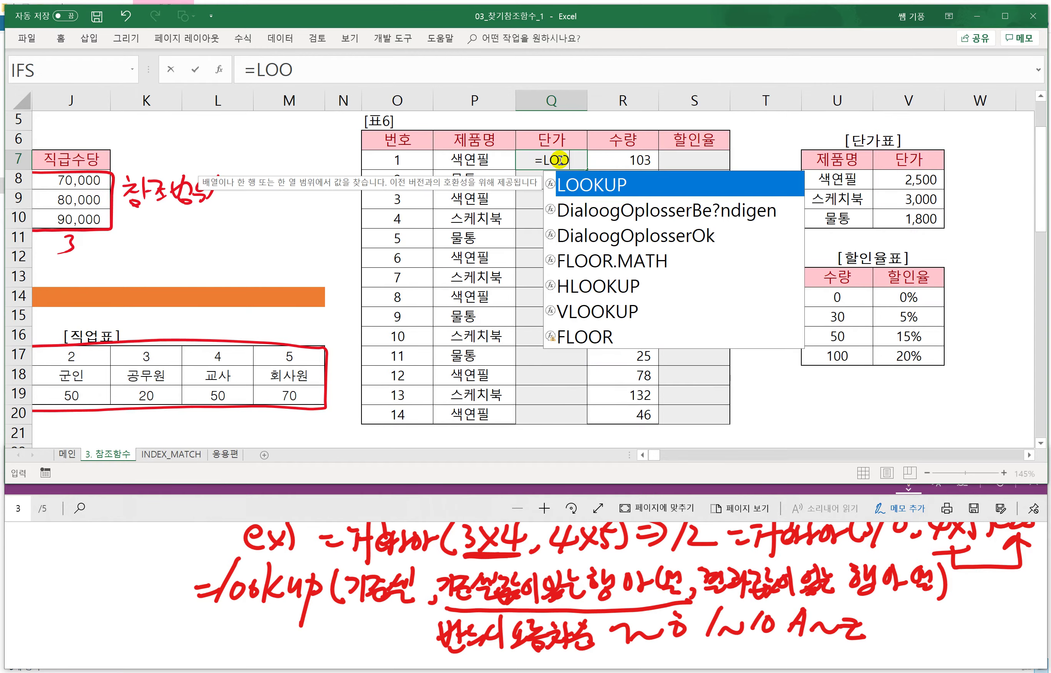
key(Tab)
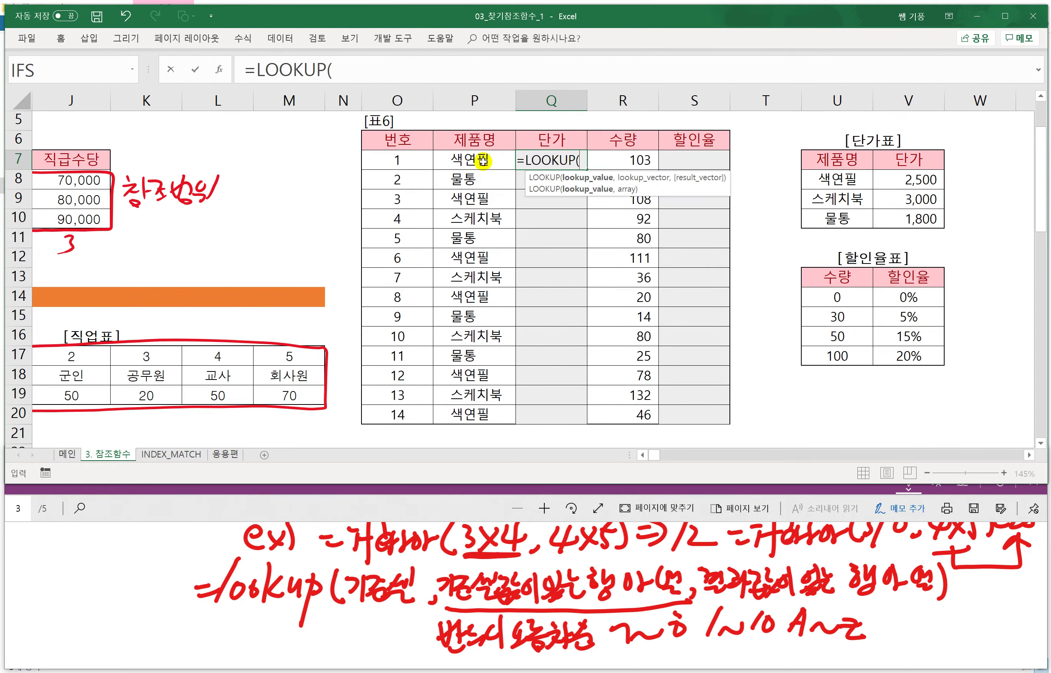
click(471, 162)
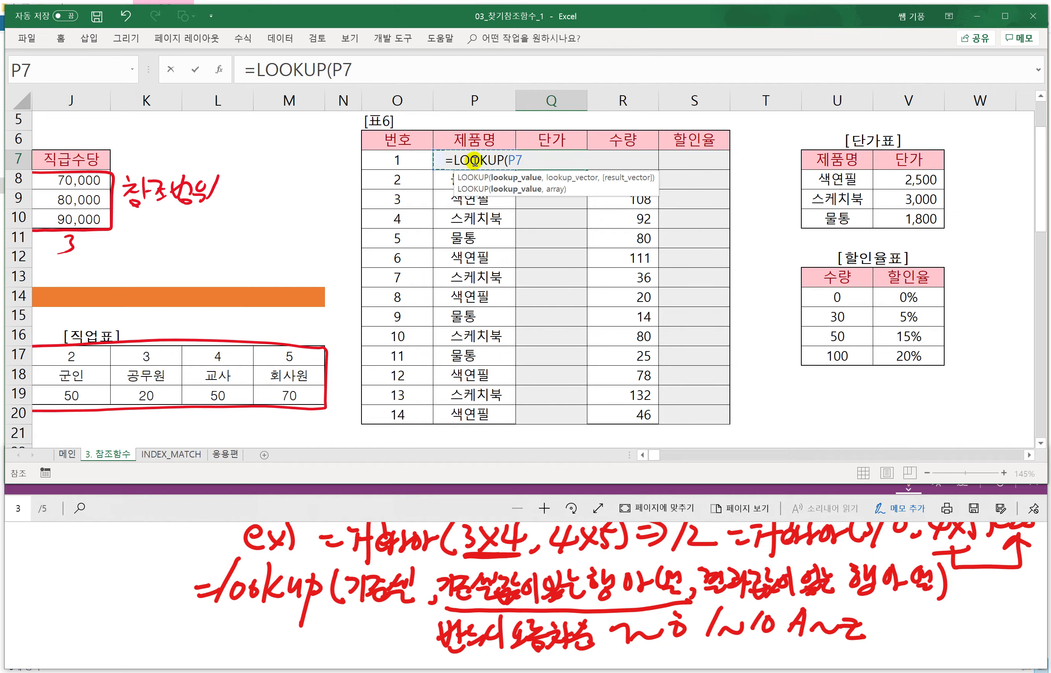
text(,)
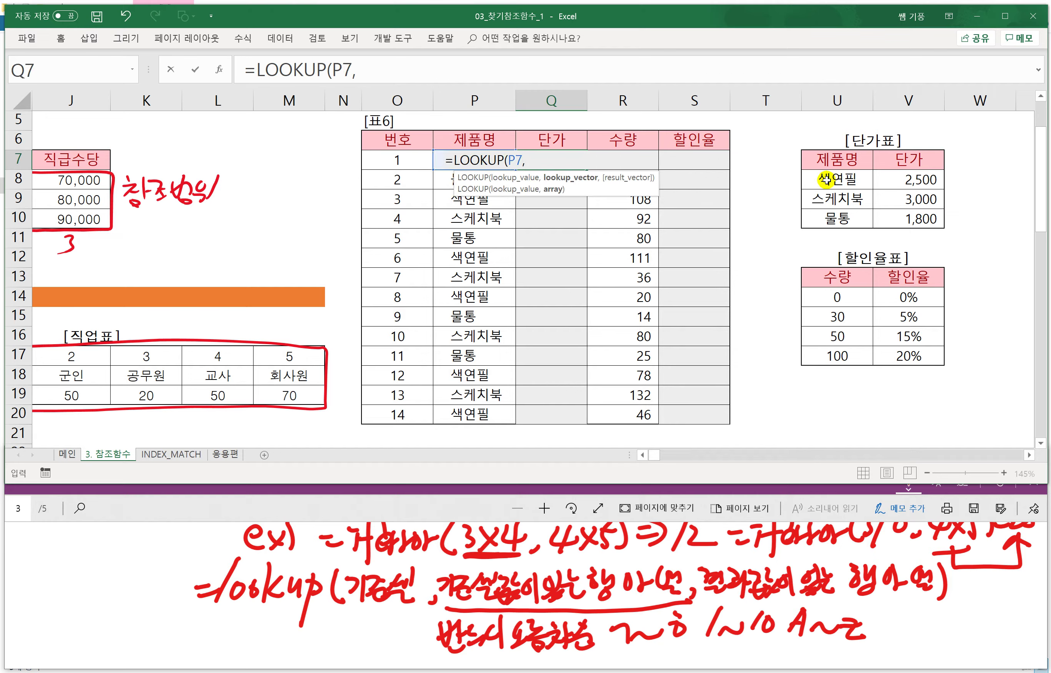
Step: Complete the Q7 LOOKUP formula with $U$8:$U$10 as the lookup range and $V$8:$V$10 as the result range
drag(825, 179, 821, 214)
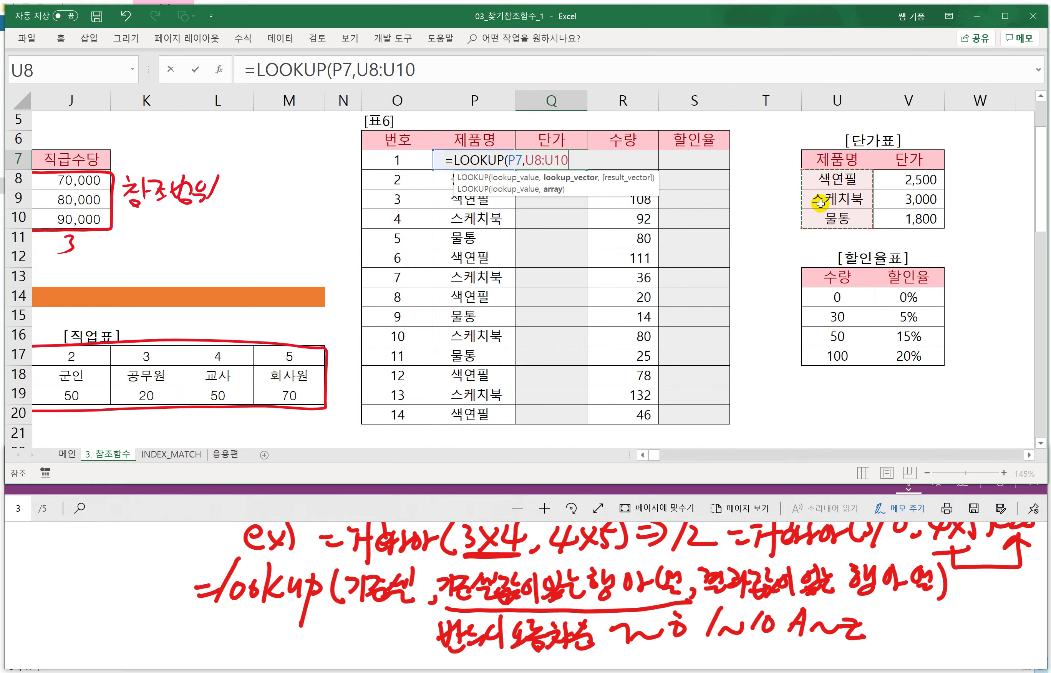
key(F4)
text(,)
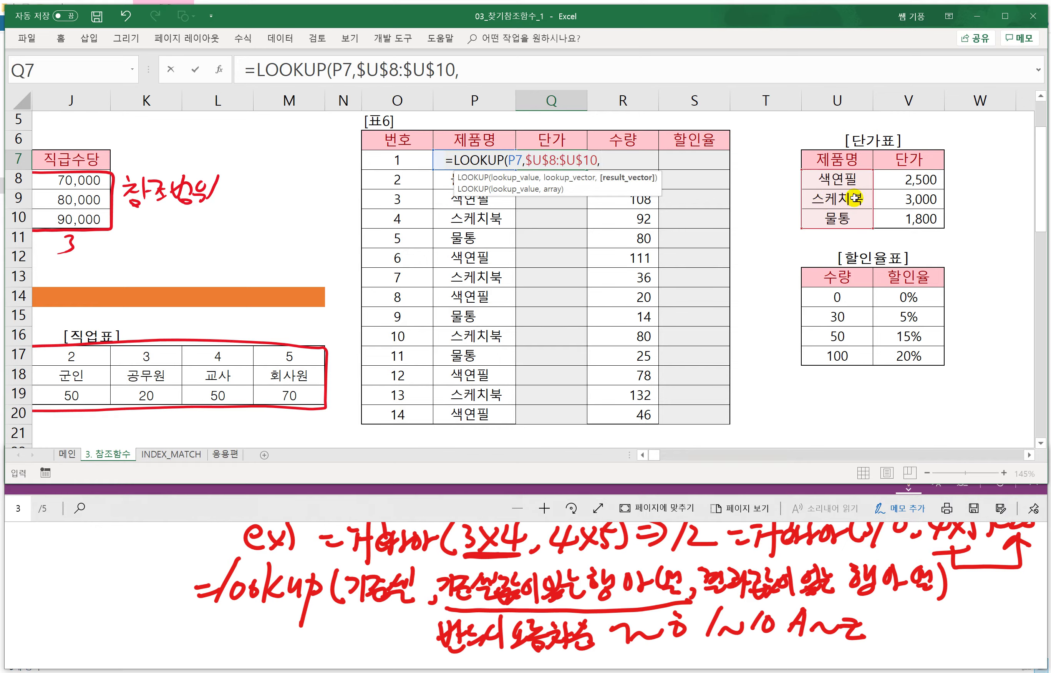
drag(902, 179, 895, 221)
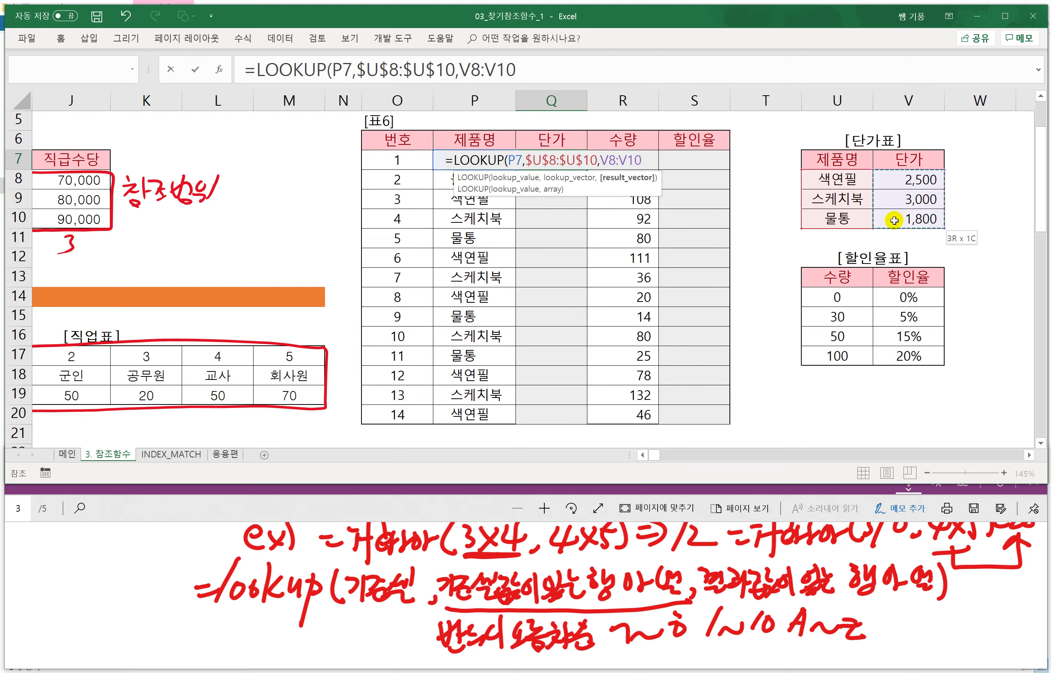
drag(894, 220, 894, 221)
key(F4)
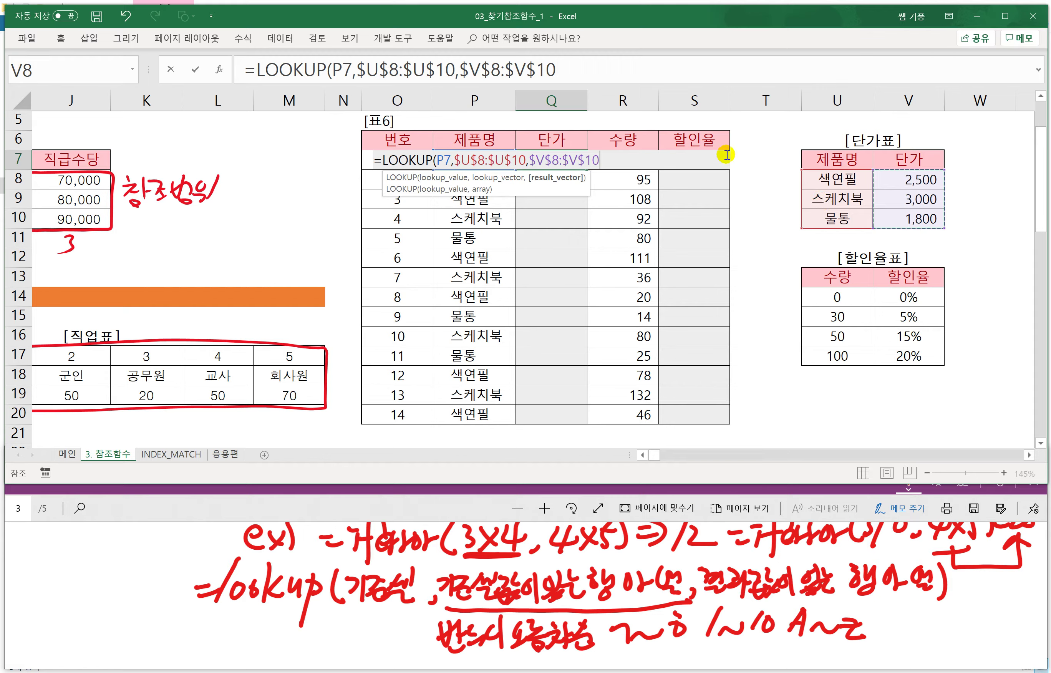
text())
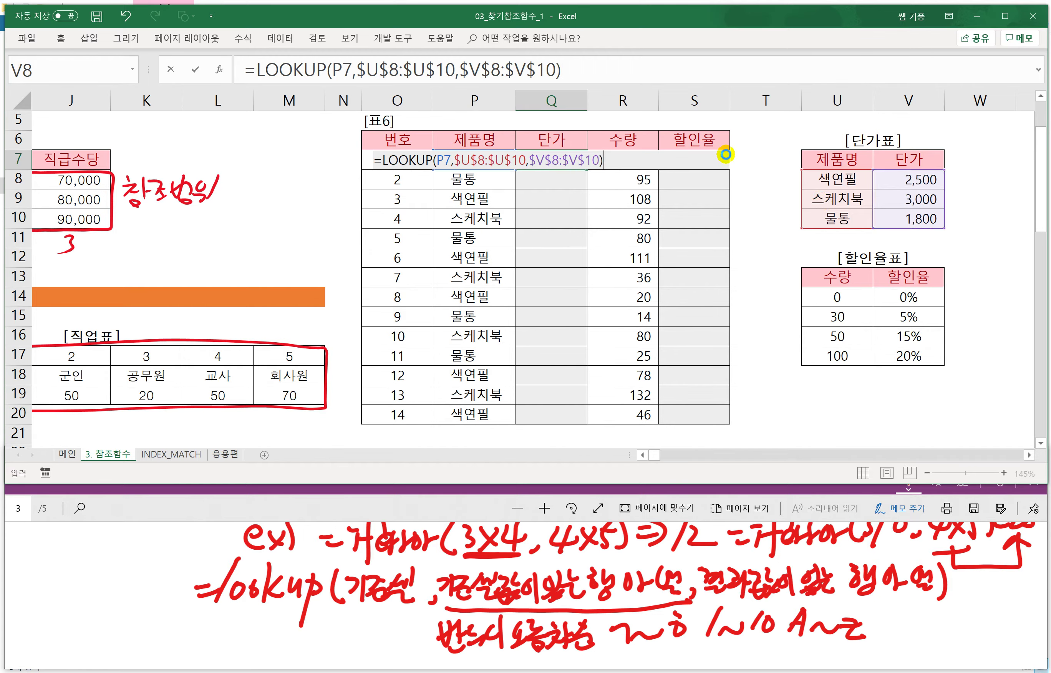
key(Return)
Step: Fill the Q7 LOOKUP formula down the 단가 column through row 20 and inspect the copied formula in Q8
click(558, 159)
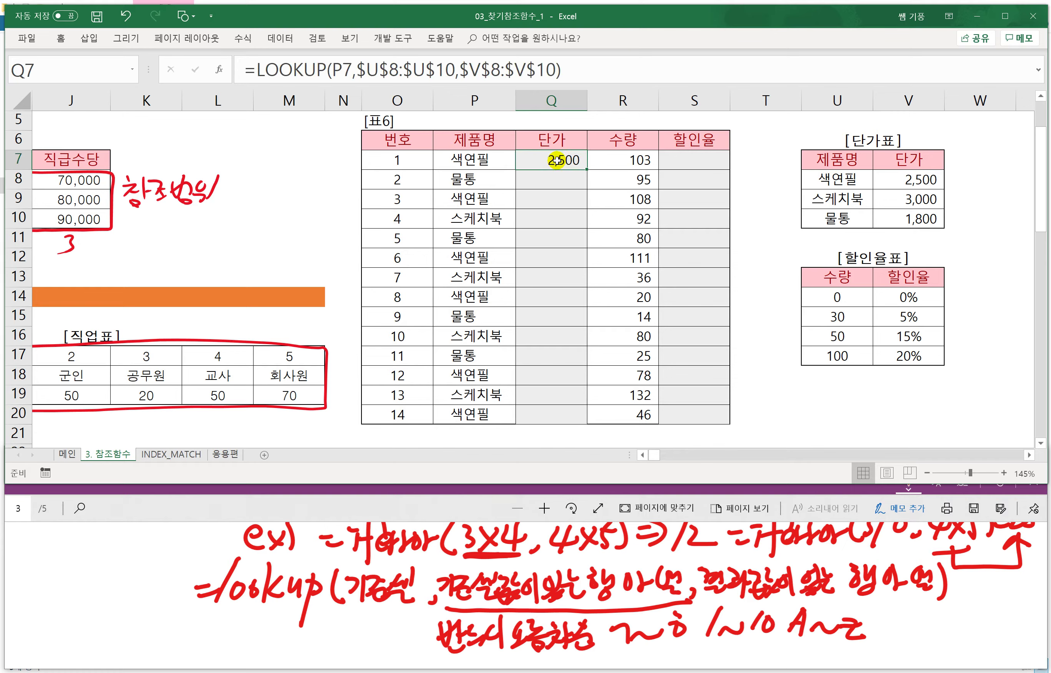
drag(585, 169, 586, 173)
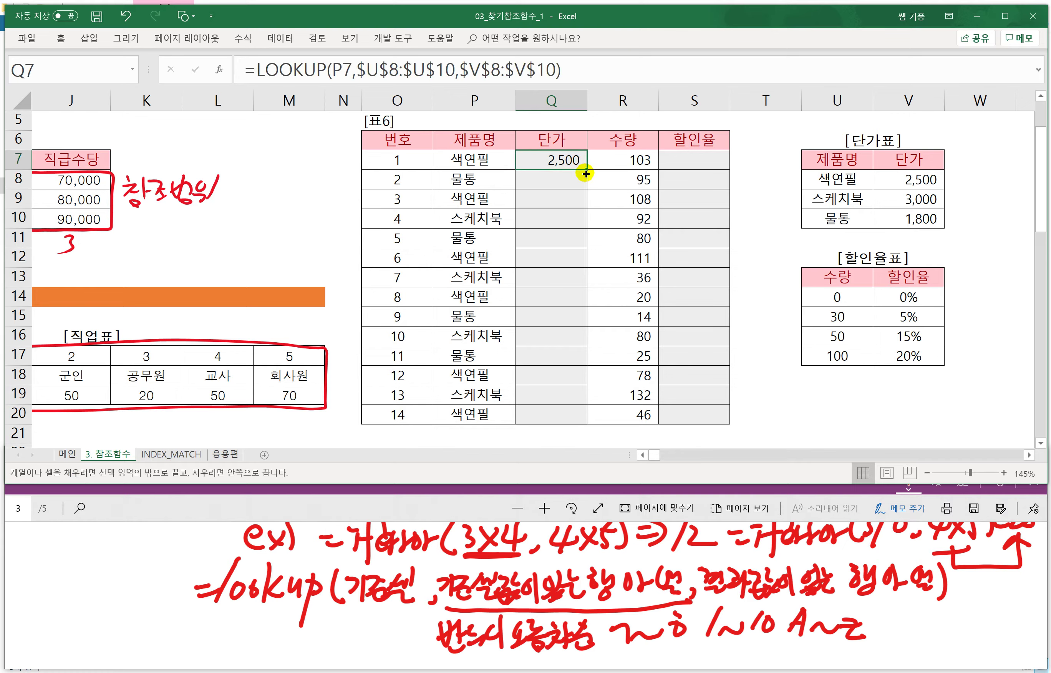
double_click(586, 171)
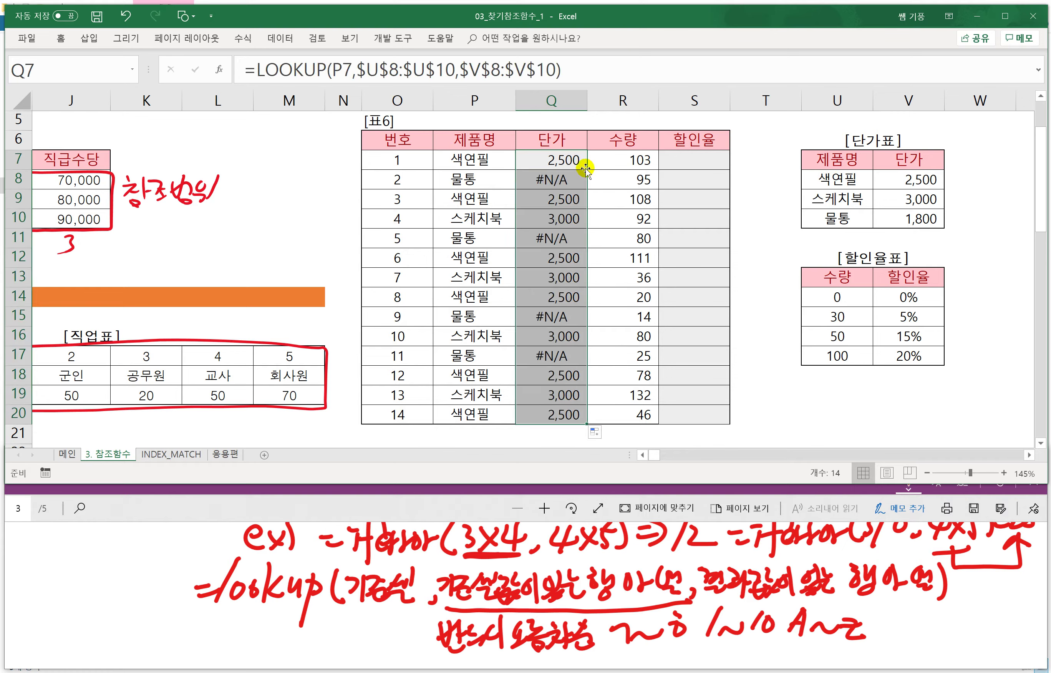
click(525, 183)
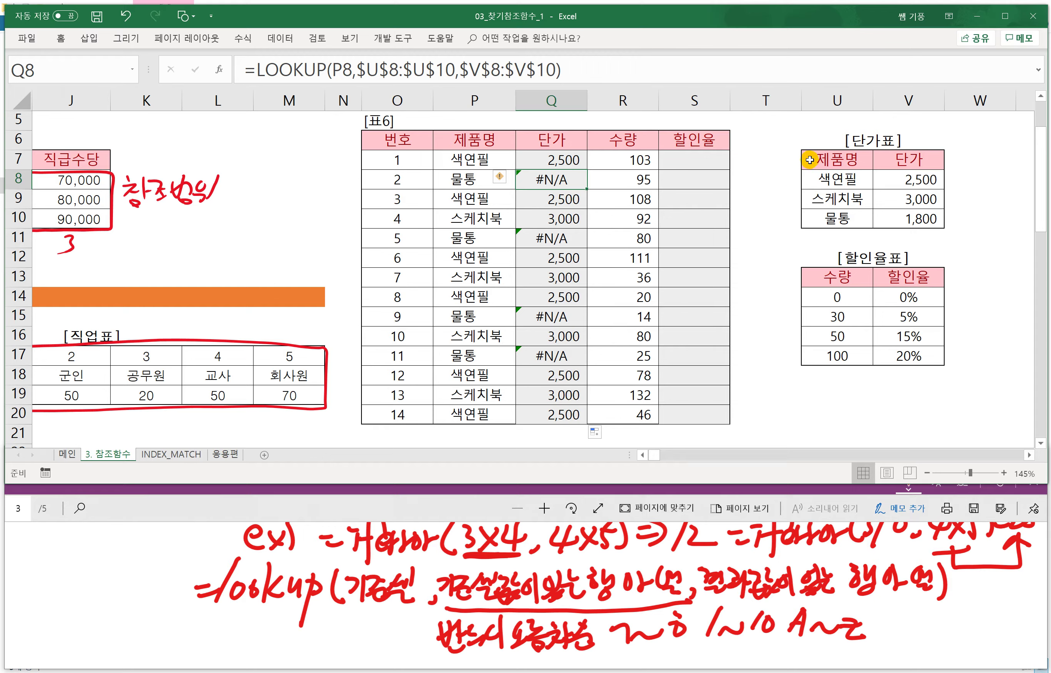
Step: Sort the 단가표 range U7:V10 by 제품명 cell values in ascending order (오름차순), treating the first row as headers
drag(808, 160, 897, 217)
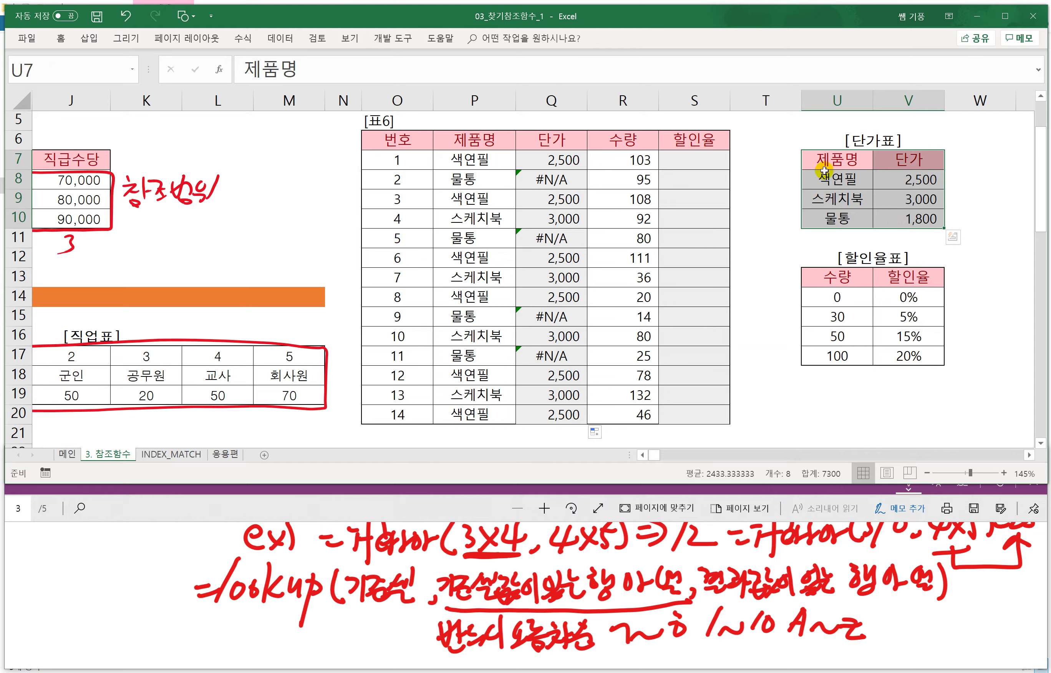
drag(813, 160, 899, 219)
drag(830, 179, 835, 227)
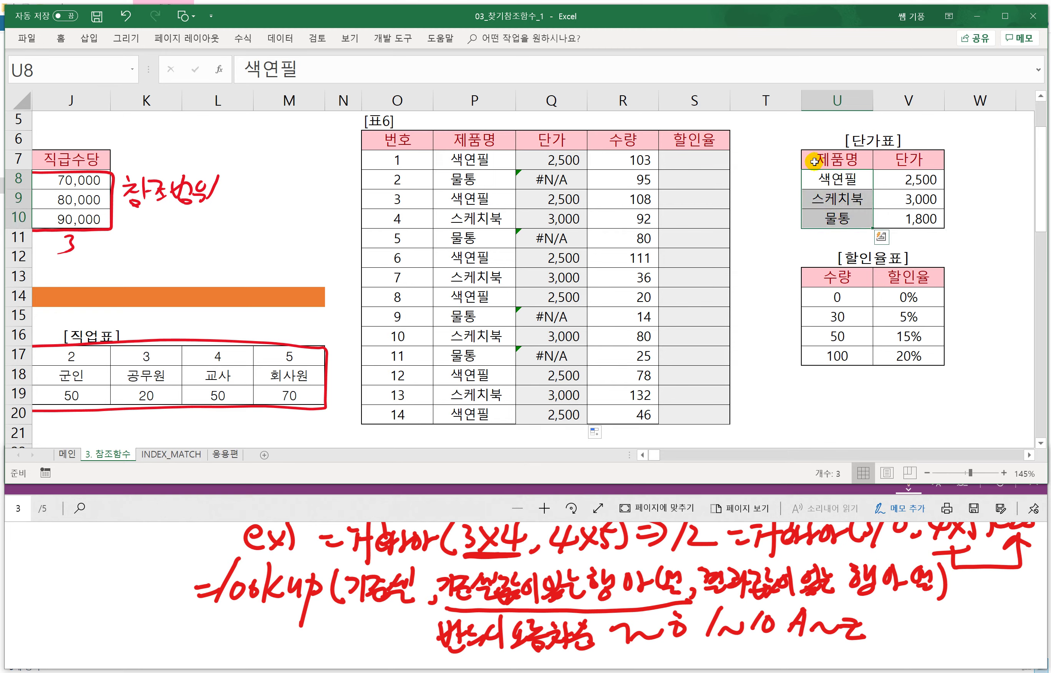
drag(812, 160, 901, 218)
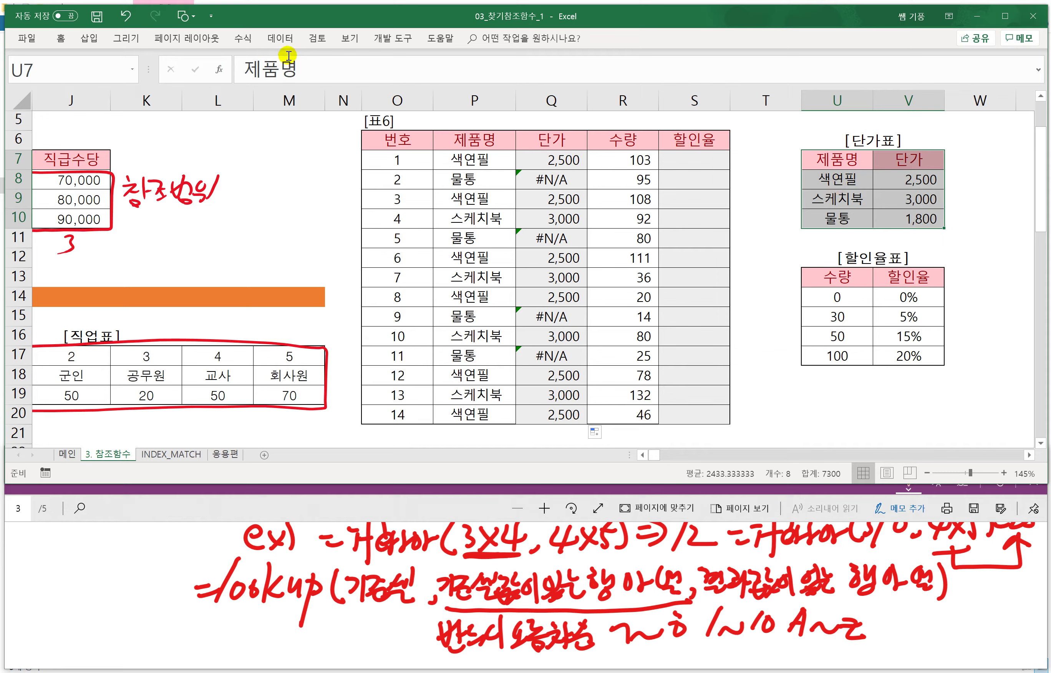
click(280, 39)
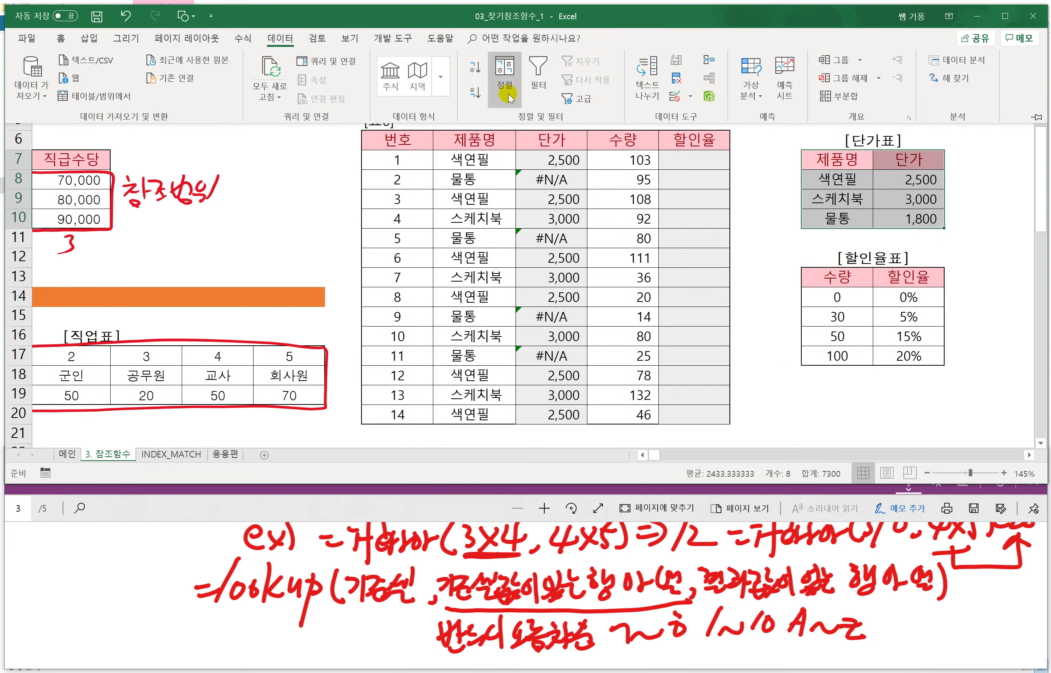
click(504, 77)
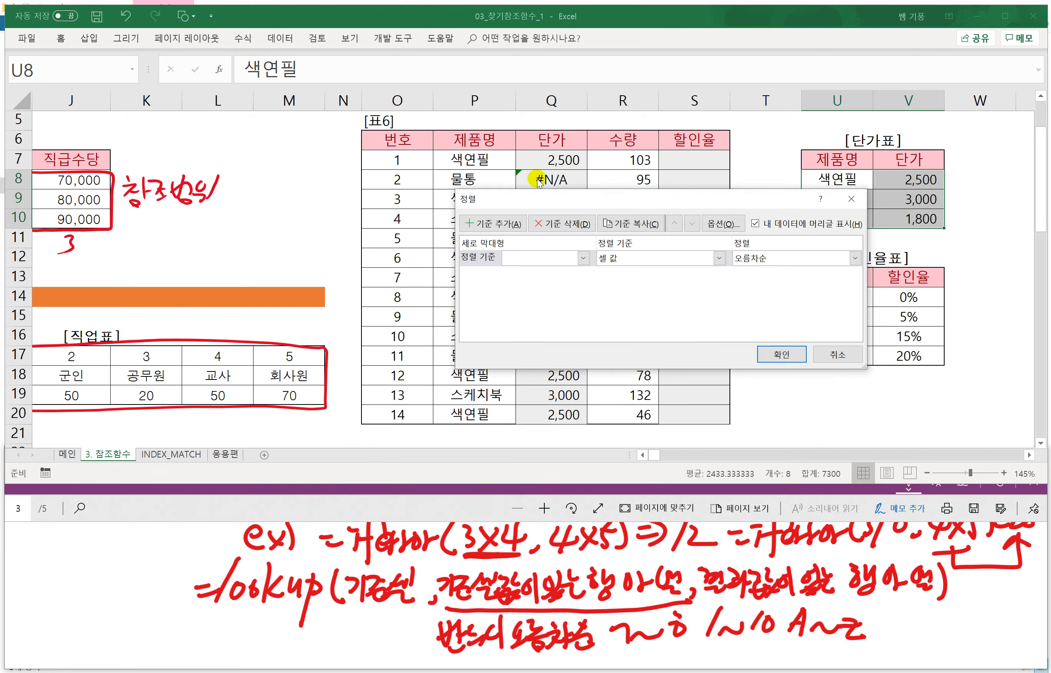
drag(531, 204, 334, 187)
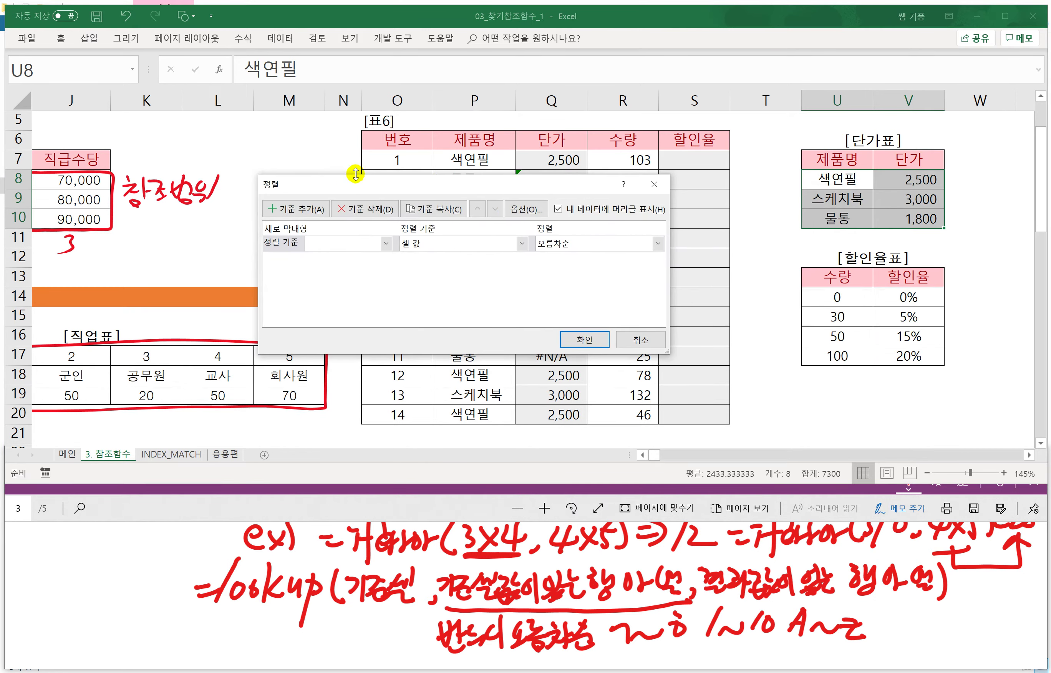
click(386, 244)
click(348, 261)
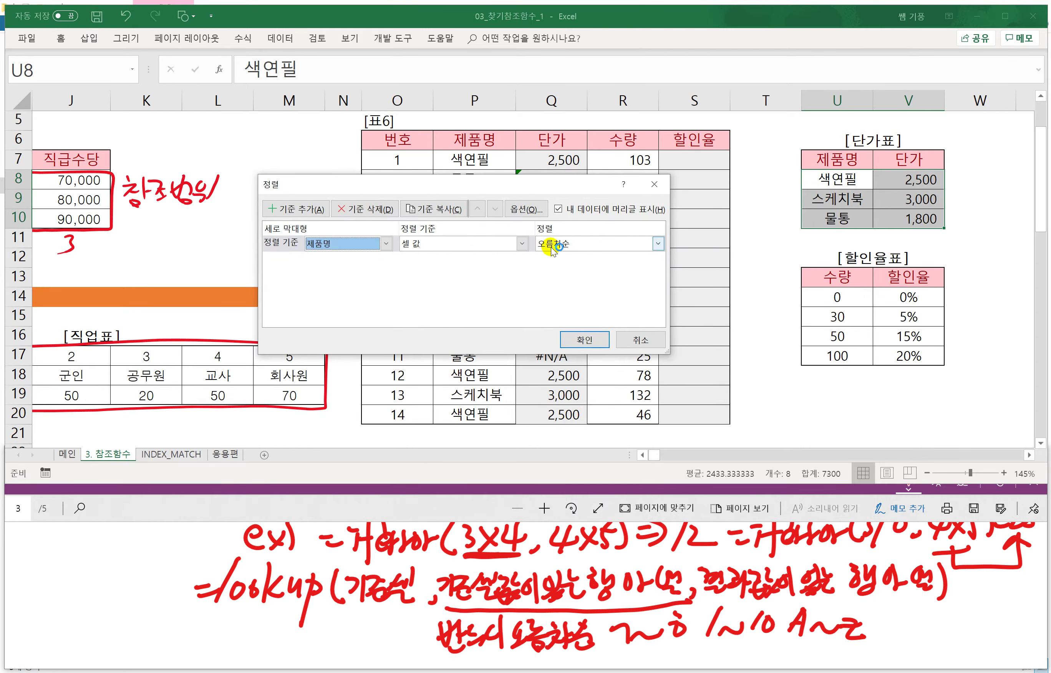
click(586, 343)
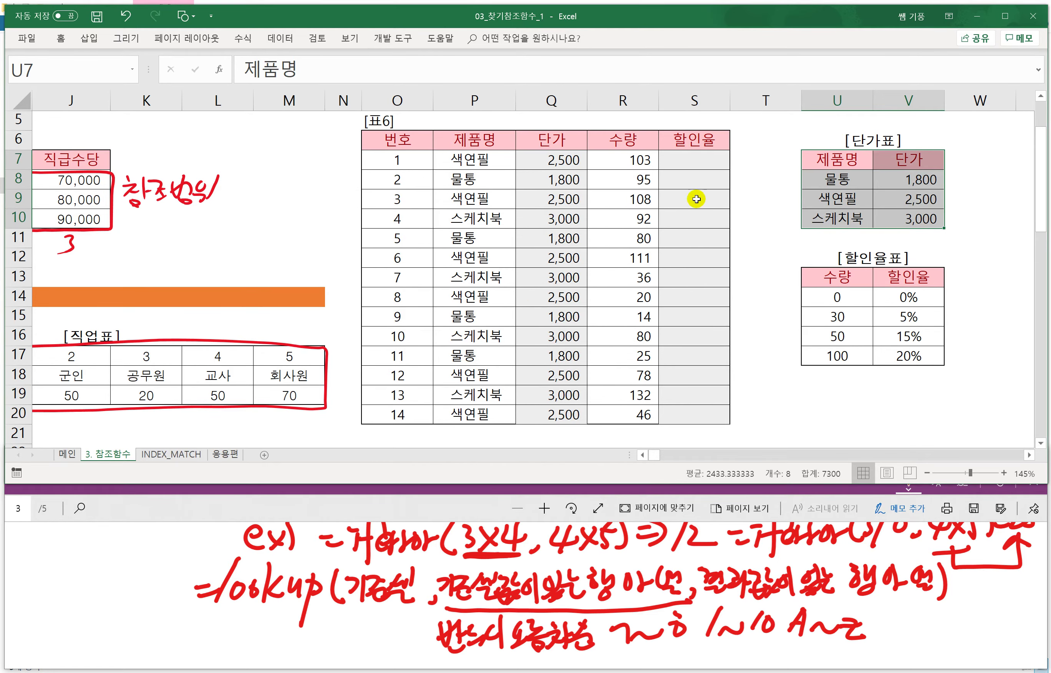
Step: Compare 표6's 수량 in R7 with the 할인율표 quantities, and box the second LOOKUP argument in red in the PDF notes
click(630, 160)
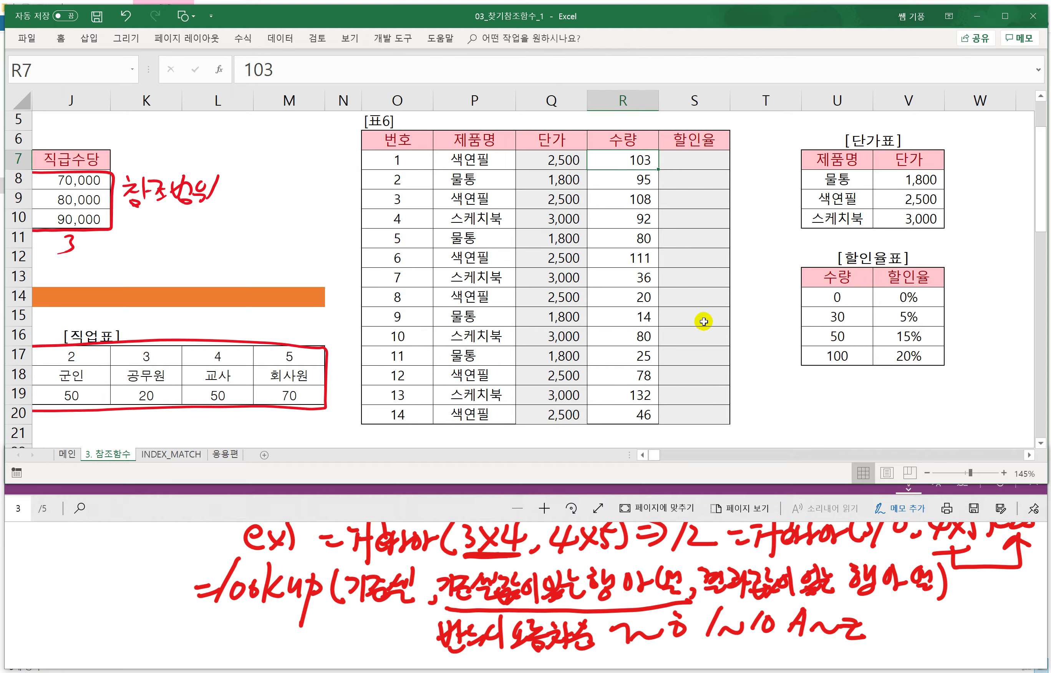
drag(837, 298, 838, 357)
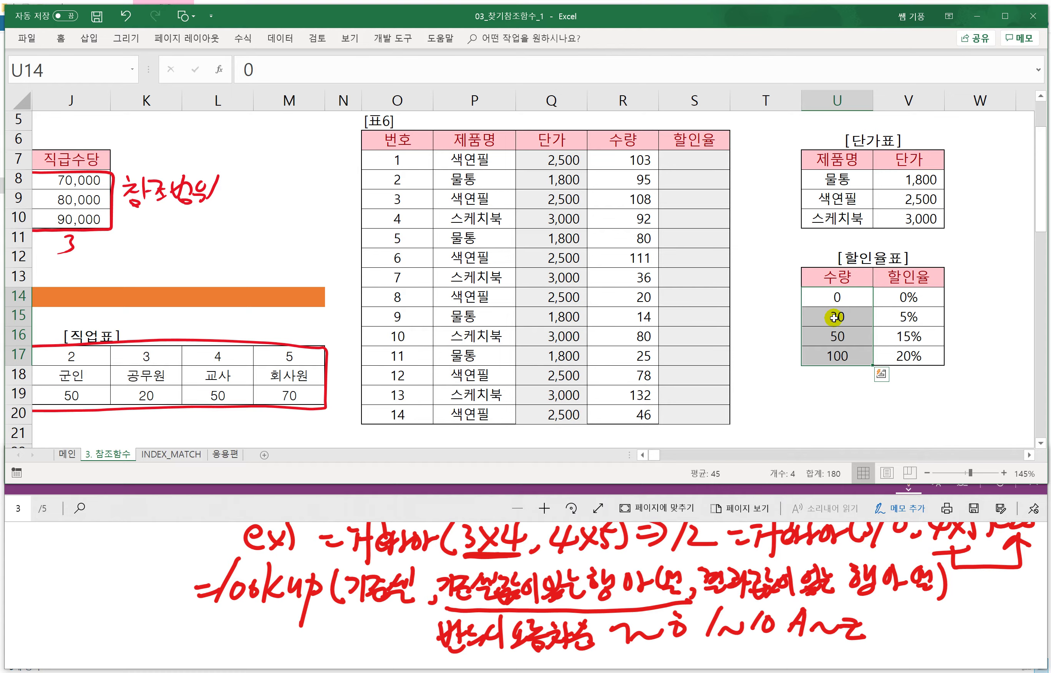
click(821, 313)
click(635, 164)
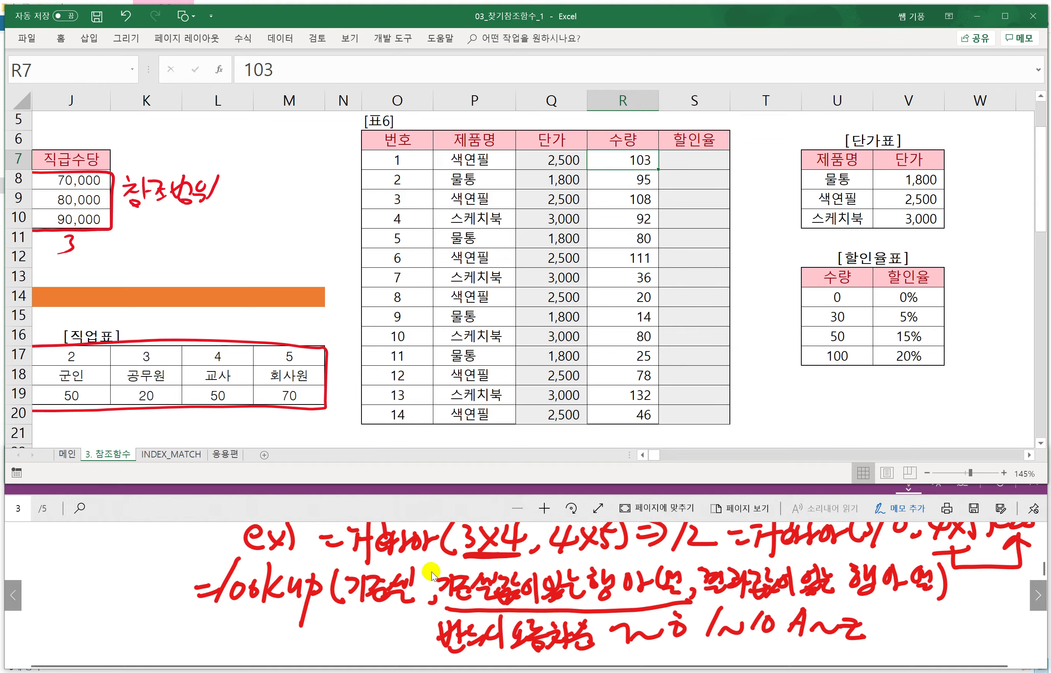
click(436, 594)
mouse_move(437, 595)
mouse_down()
mouse_move(526, 616)
mouse_move(678, 610)
mouse_move(691, 563)
mouse_move(437, 569)
mouse_up()
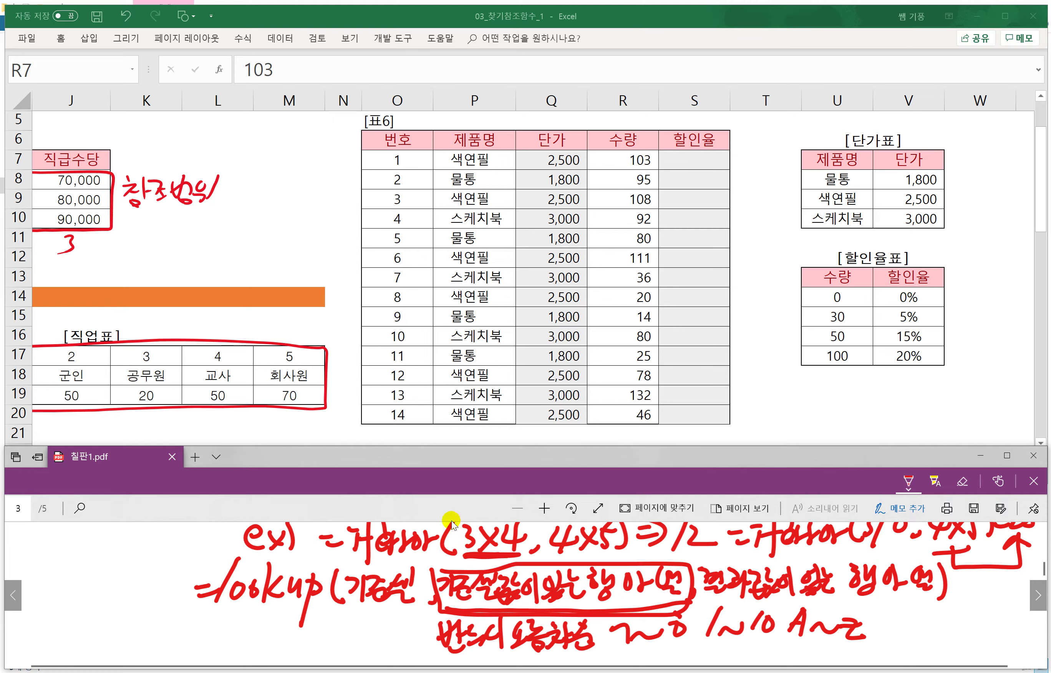
Step: In S7 of 표6, start a LOOKUP formula with R7 as the lookup value and $U$14:$U$17 as the lookup range
click(686, 157)
click(686, 156)
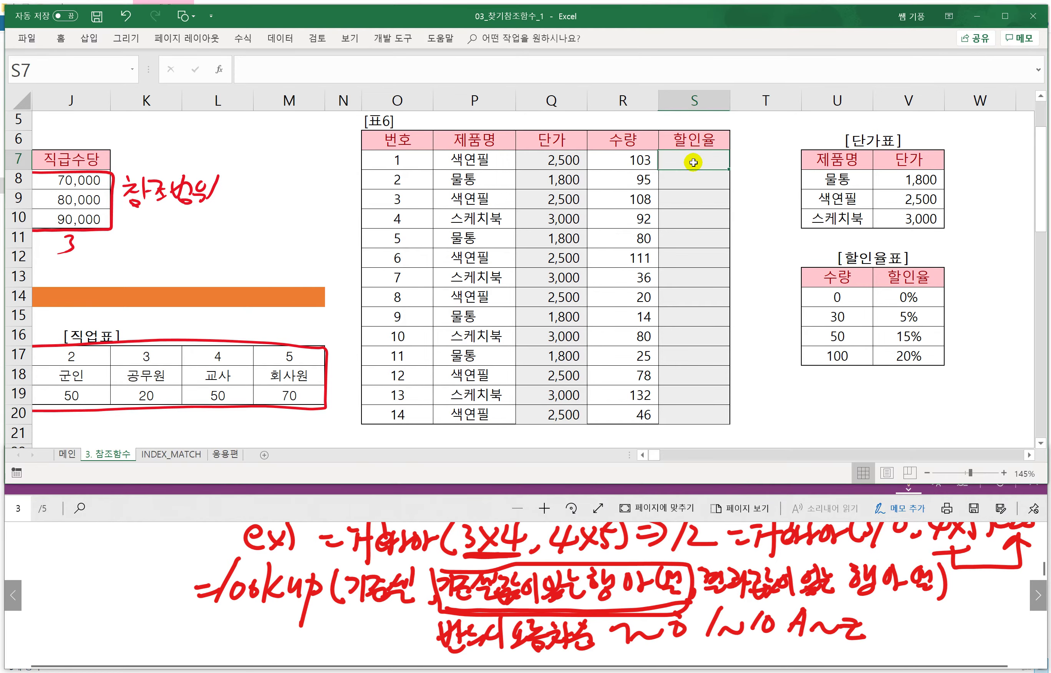
text(=L)
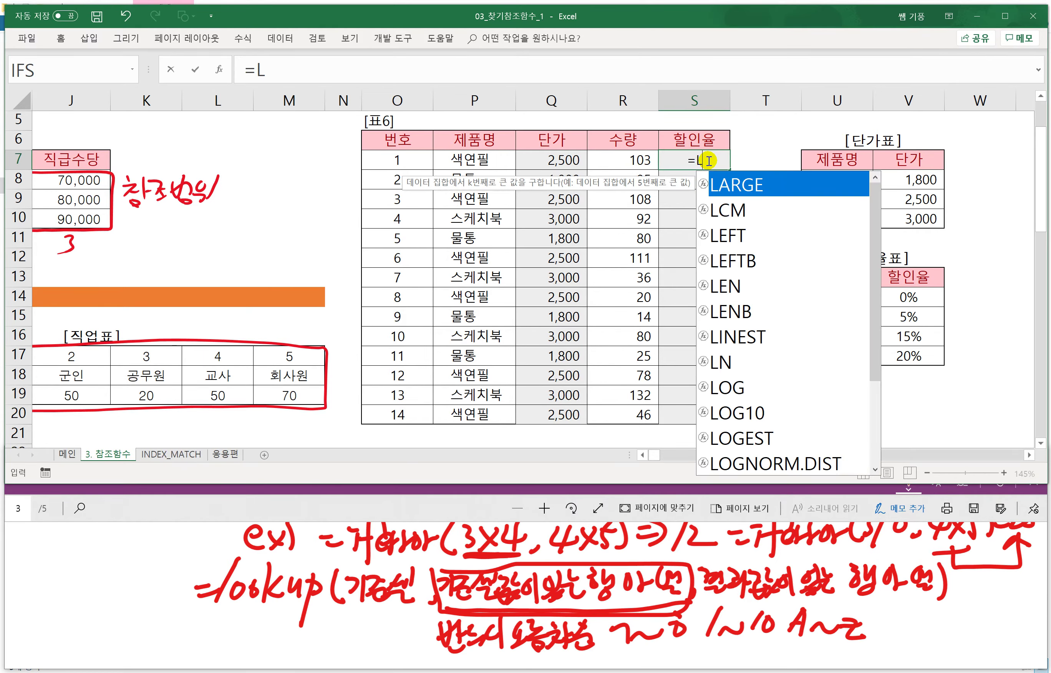
text(OOK)
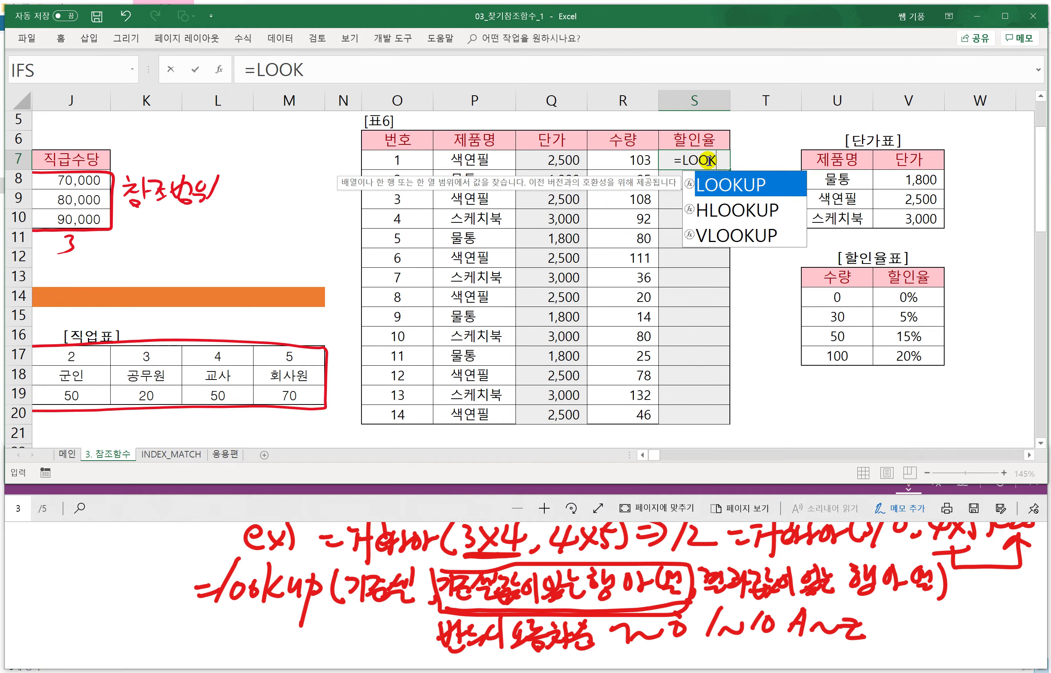
key(Tab)
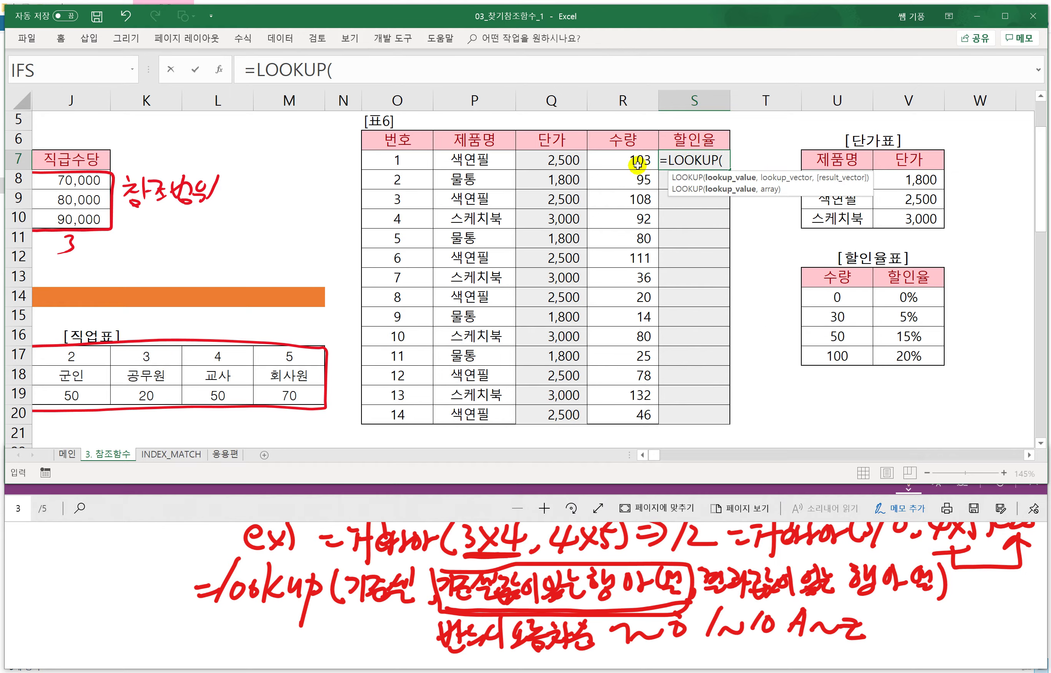
click(624, 158)
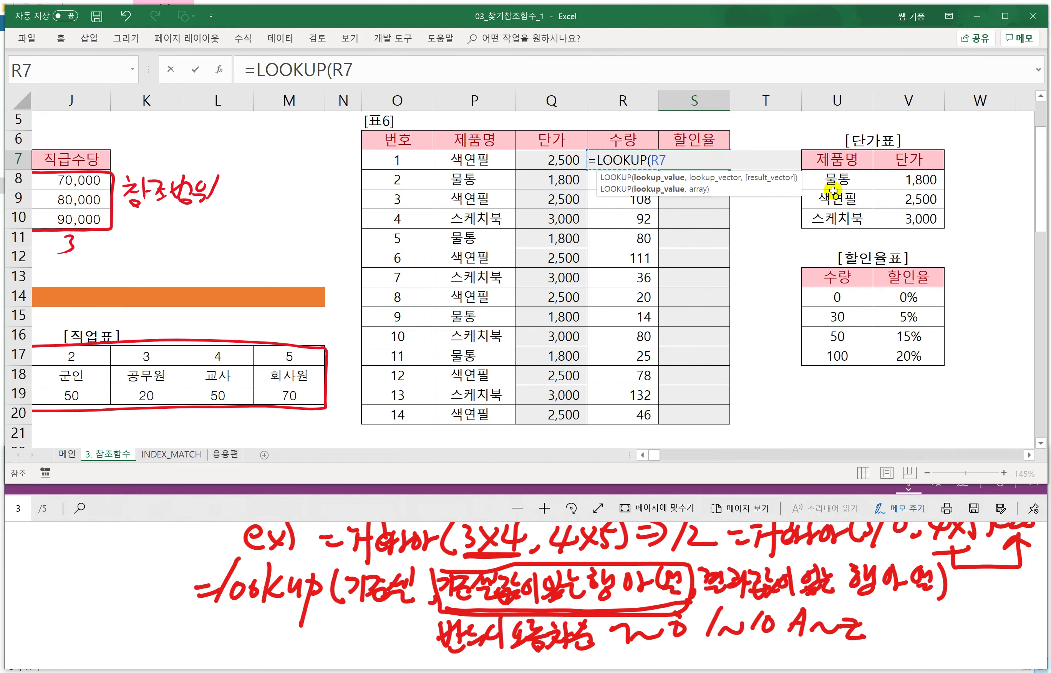
text(,)
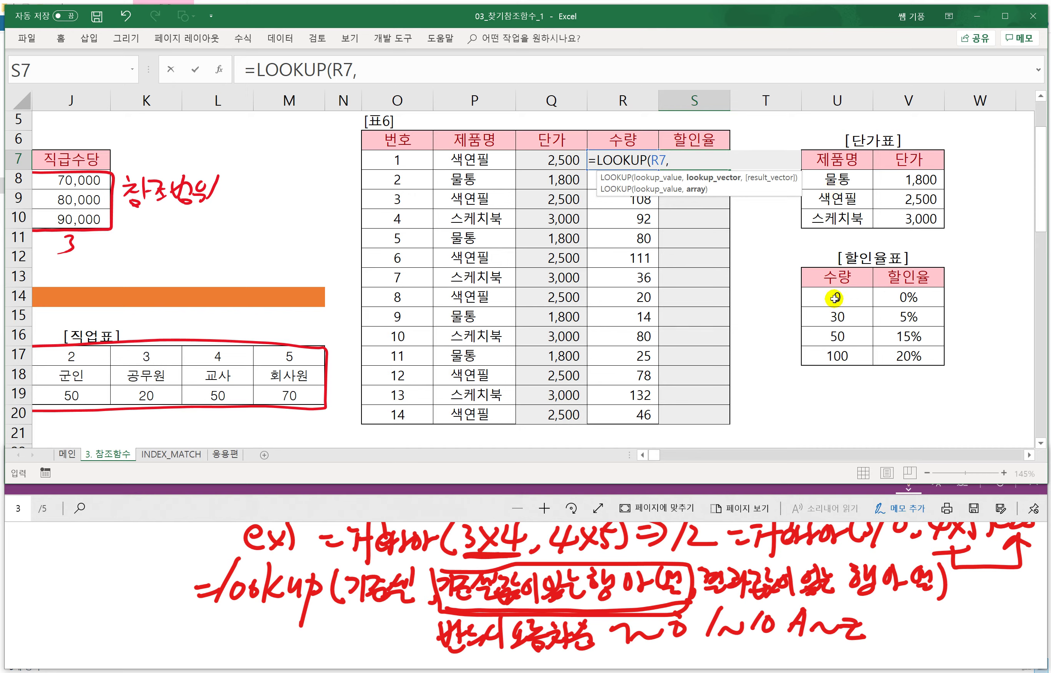
drag(835, 298, 829, 356)
key(F4)
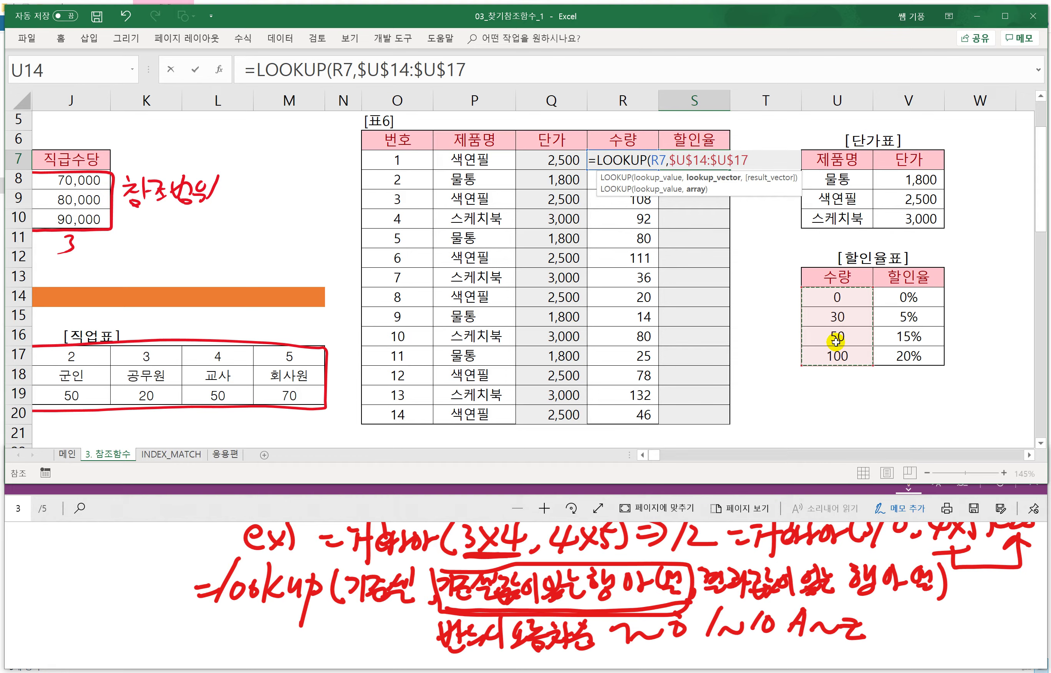
Step: Complete the S7 LOOKUP formula with $V$14:$V$17 as the result range
text(,)
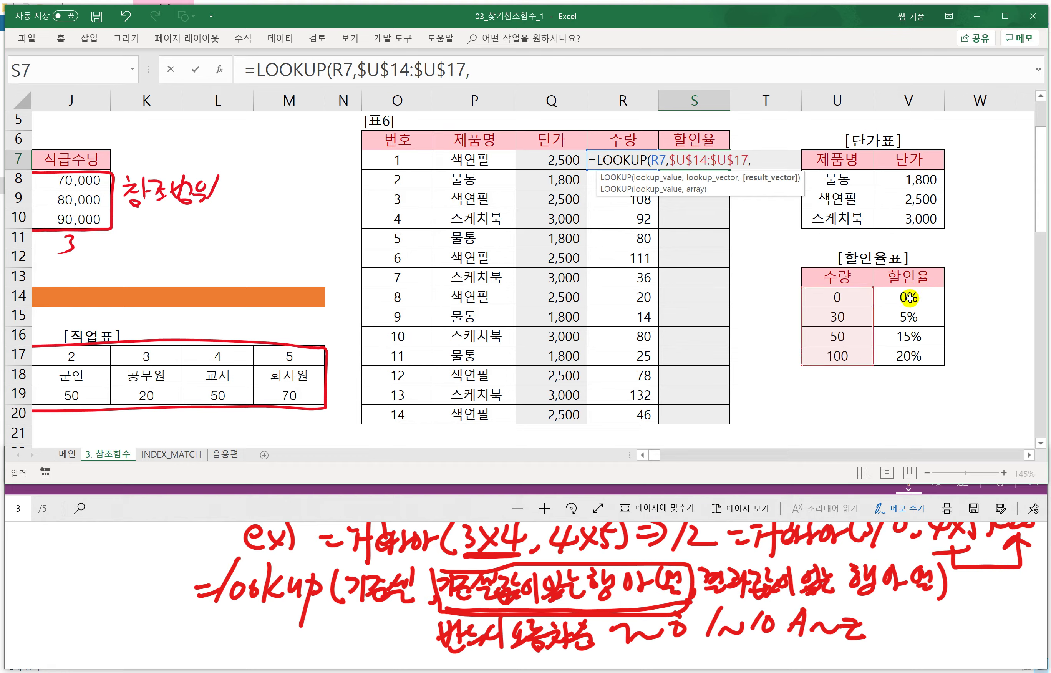
drag(909, 298, 900, 355)
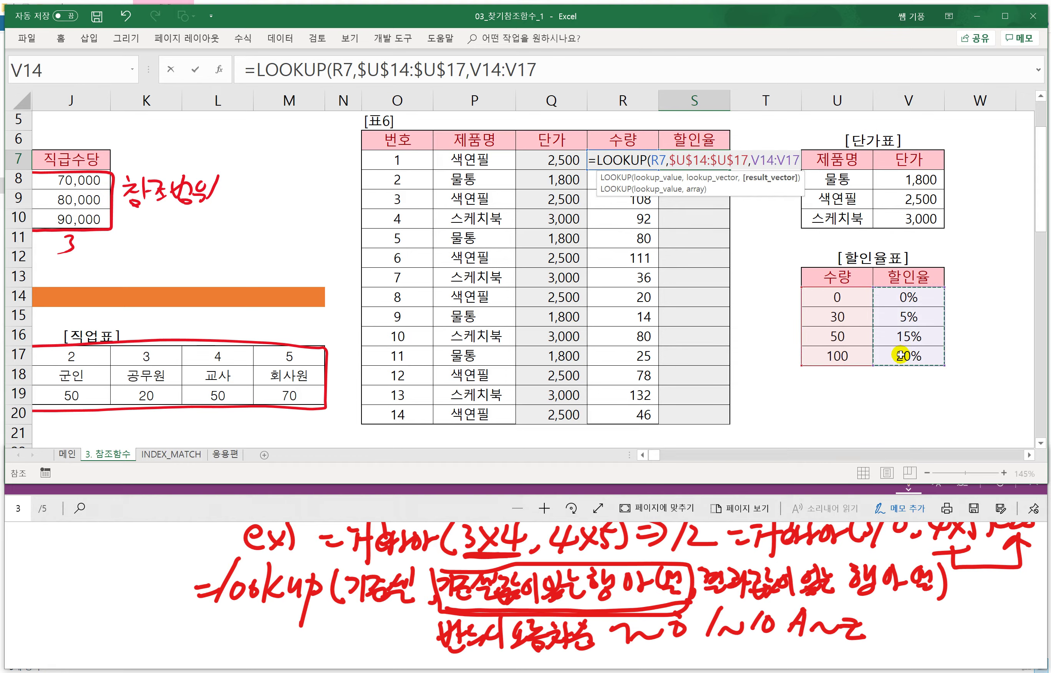
key(F4)
text())
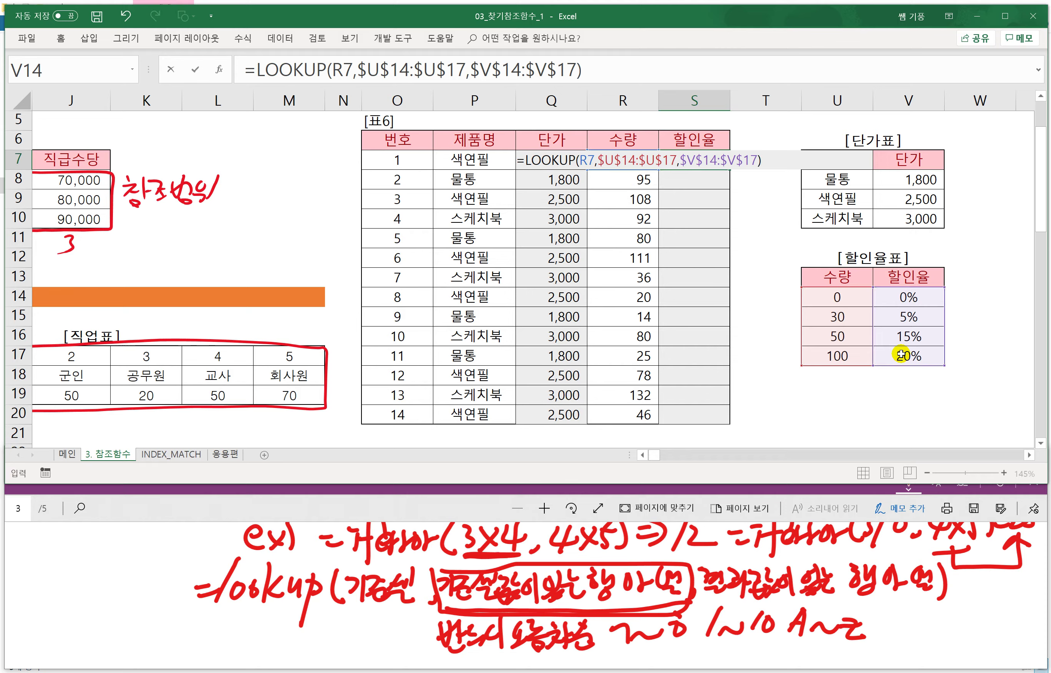
key(Return)
Step: Fill the S7 LOOKUP formula down the 할인율 column through row 20
click(710, 161)
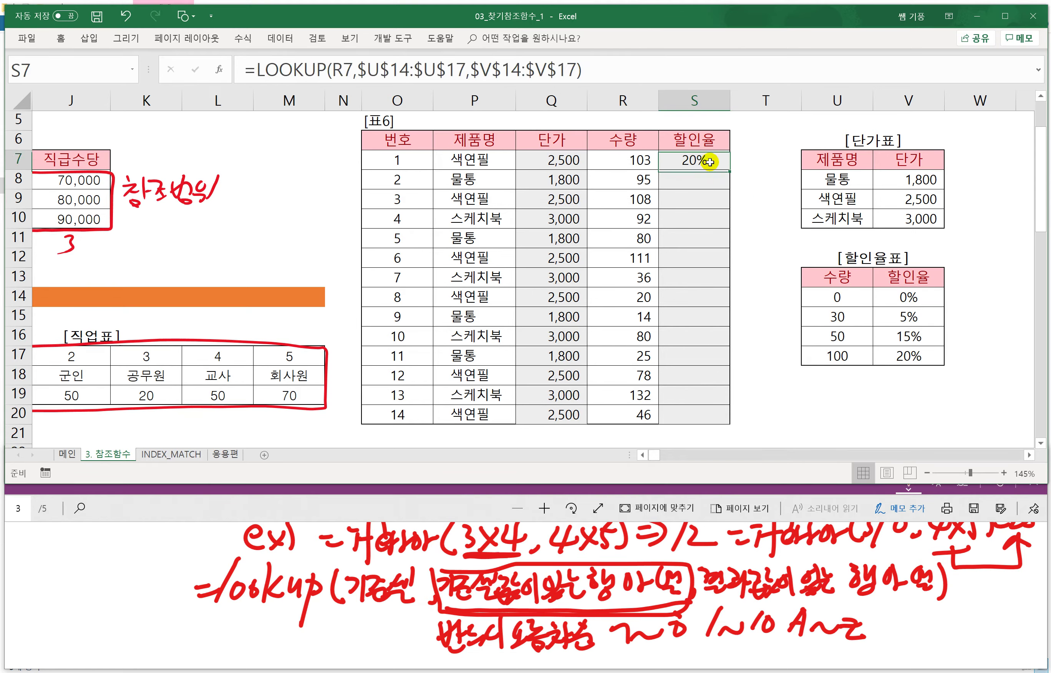
double_click(728, 171)
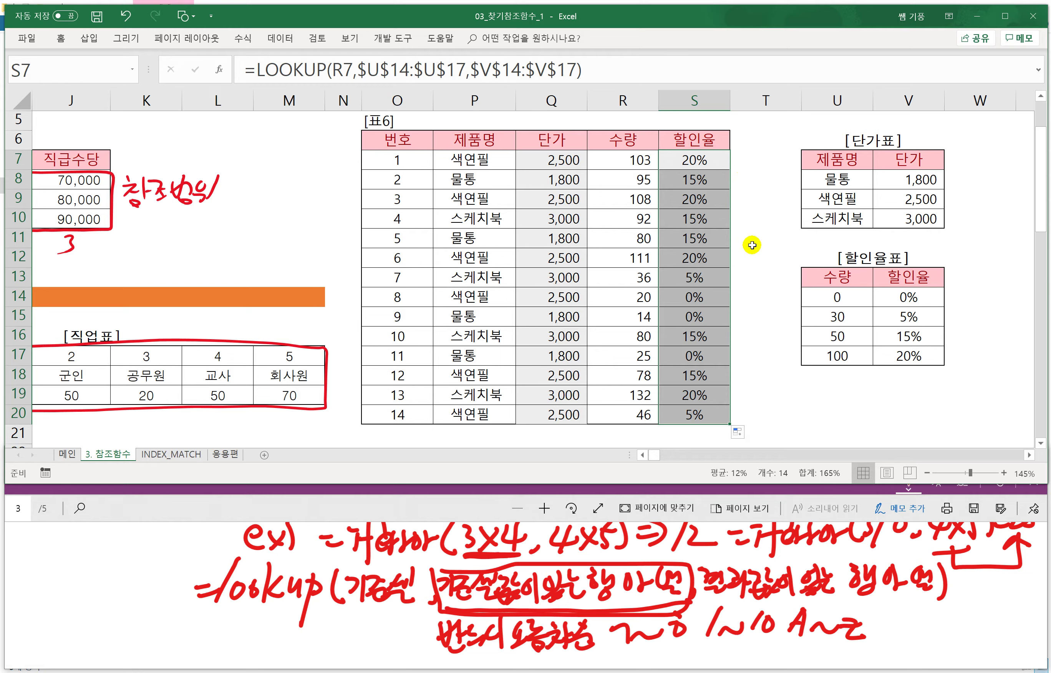
click(750, 390)
Step: Look over 표7 below, and open the INDEX_MATCH sheet at its 의류 판매 현황 table
scroll(751, 390, down, 6)
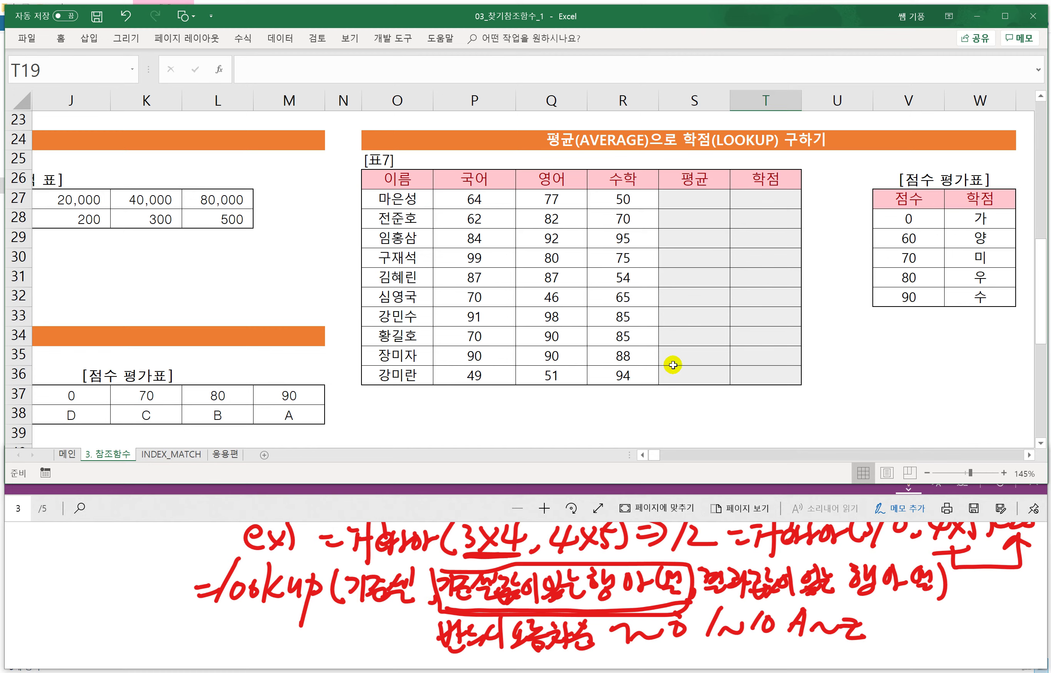
click(167, 455)
scroll(348, 347, up, 5)
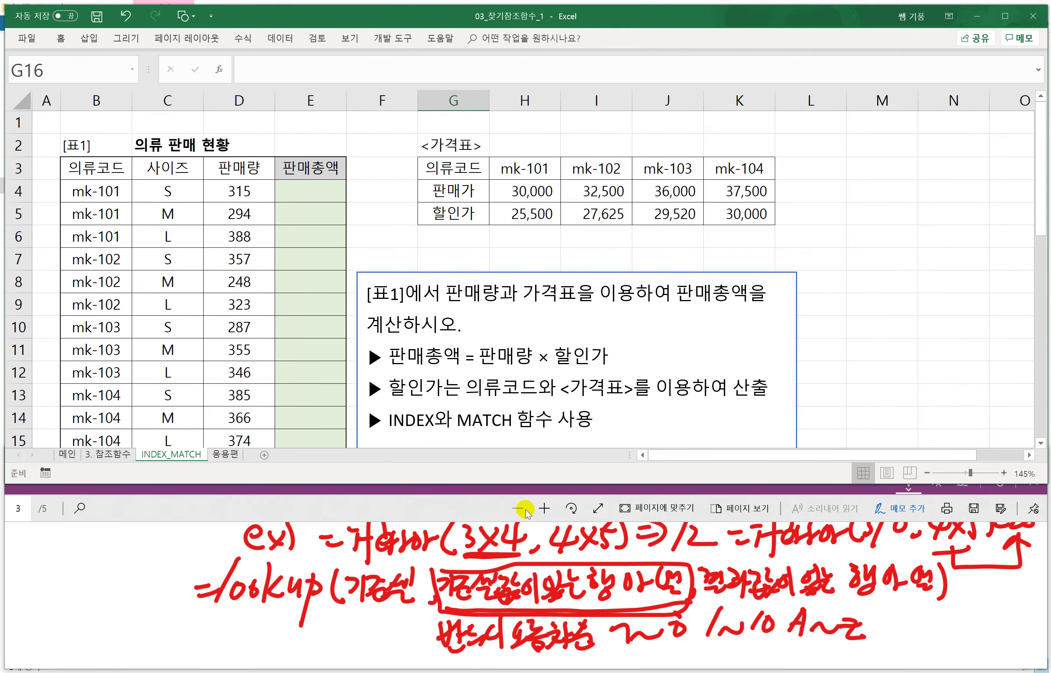
Step: Handwrite "=match(찾을값, 범위, 0)" in blank space of the PDF notes, with 1 and -1 listed beneath the 0
click(537, 559)
scroll(544, 562, down, 1)
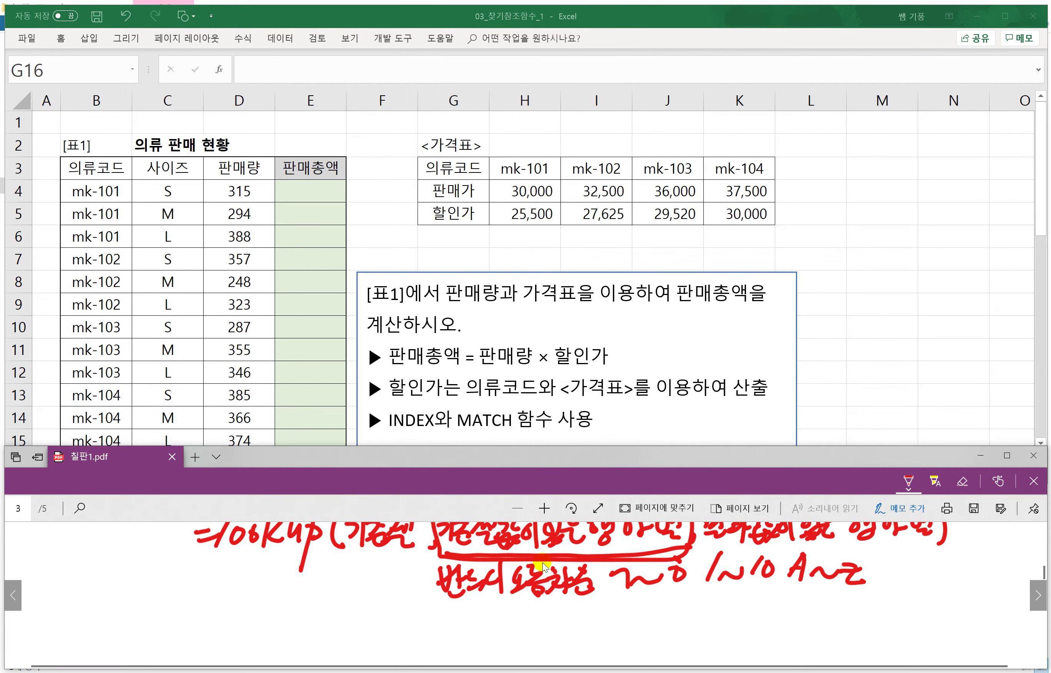
scroll(544, 561, down, 3)
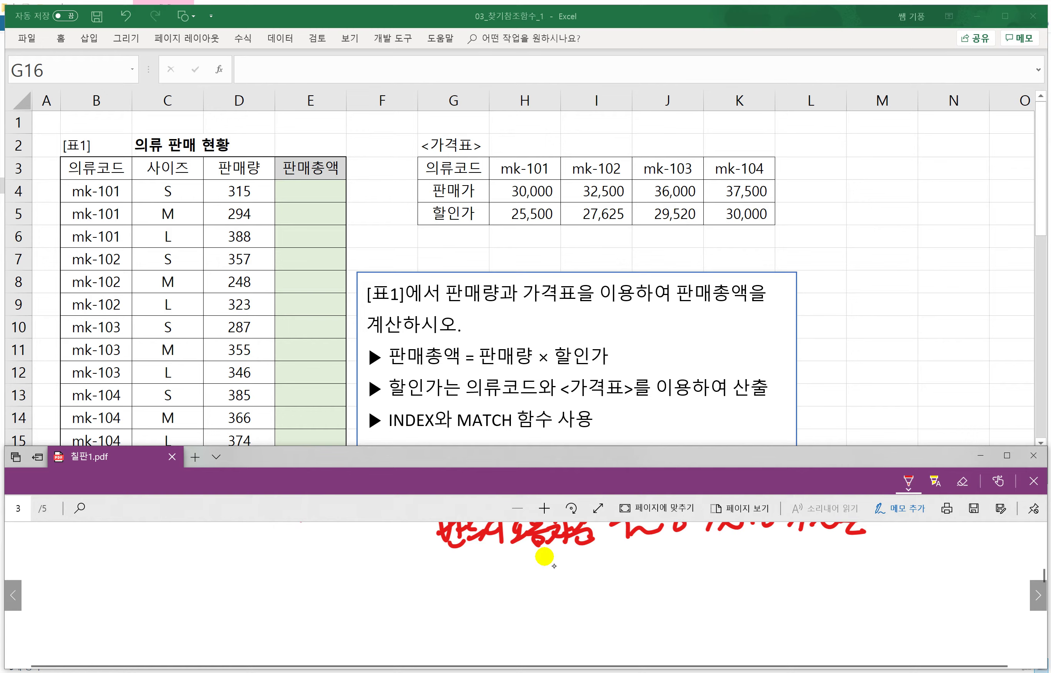
mouse_move(248, 595)
mouse_down()
mouse_move(332, 596)
mouse_move(350, 575)
mouse_up()
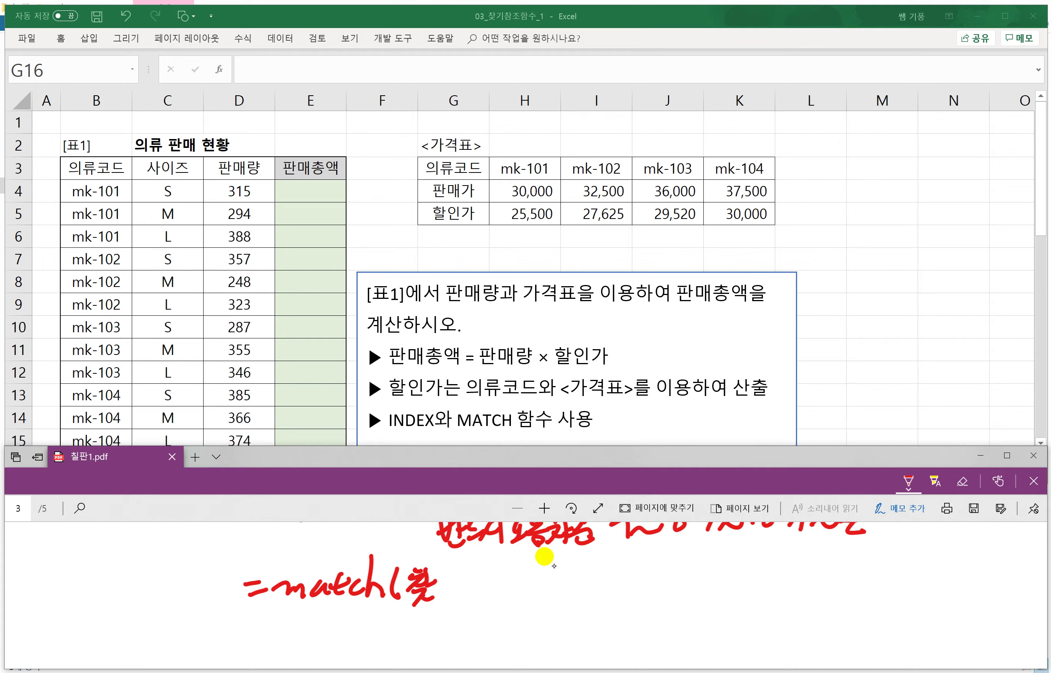
drag(459, 574, 480, 592)
mouse_move(487, 562)
mouse_down()
mouse_move(491, 576)
mouse_move(547, 593)
mouse_move(566, 576)
mouse_up()
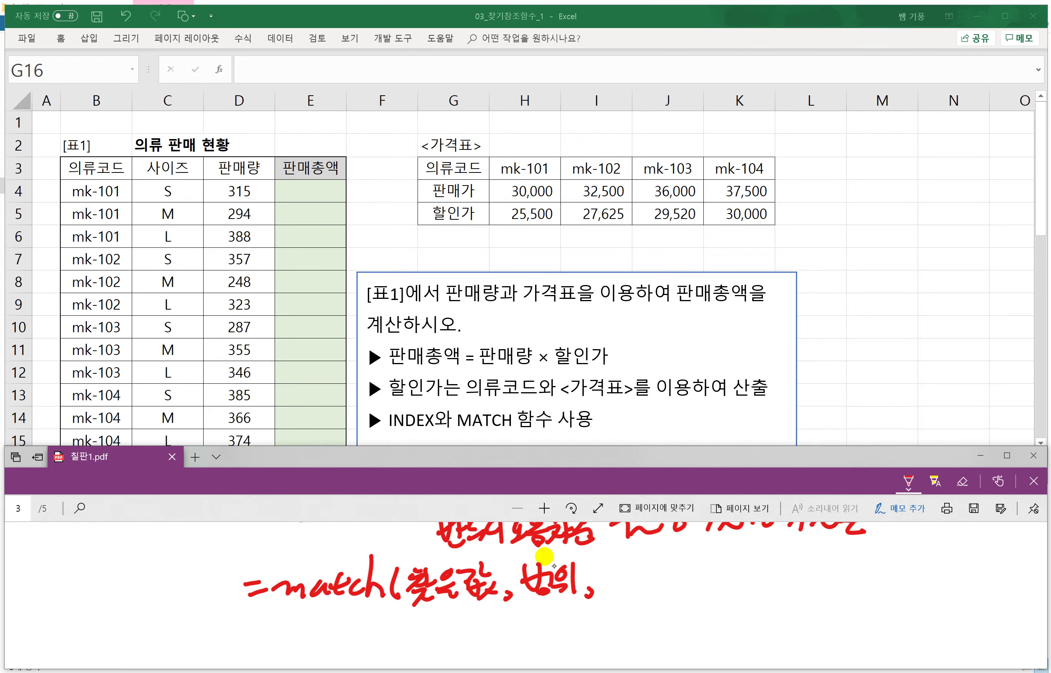
drag(627, 566, 625, 653)
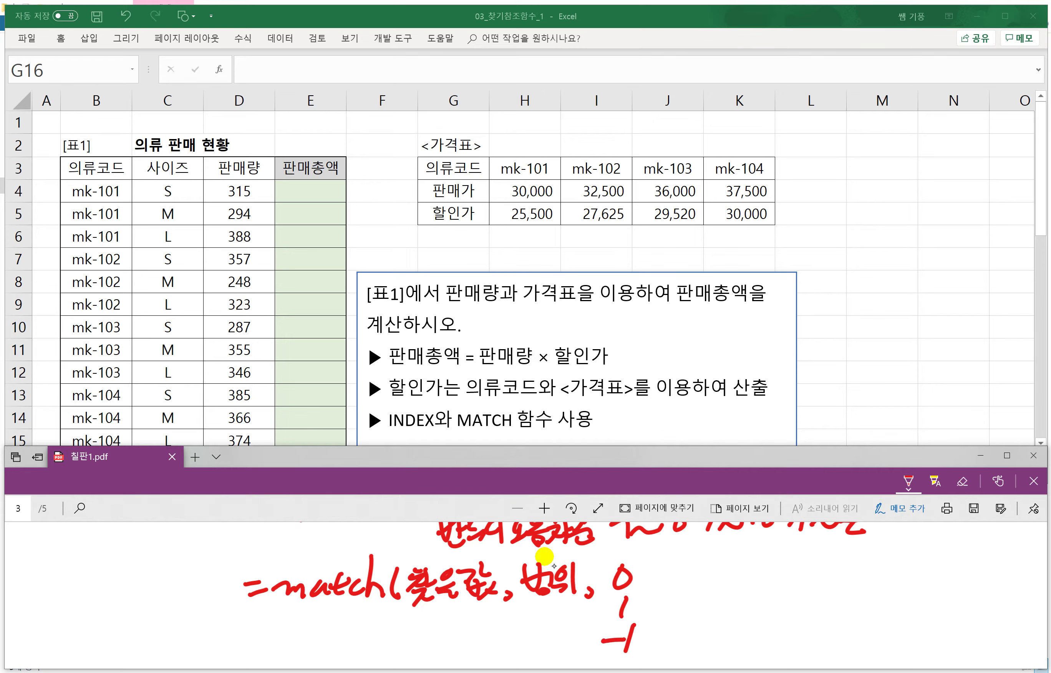
drag(648, 557, 647, 590)
Step: Link the match type 1 to 범위 with an arrow and write "→ 오름차순" beside it
mouse_move(636, 606)
mouse_down()
mouse_move(675, 602)
mouse_move(552, 621)
mouse_move(538, 597)
mouse_up()
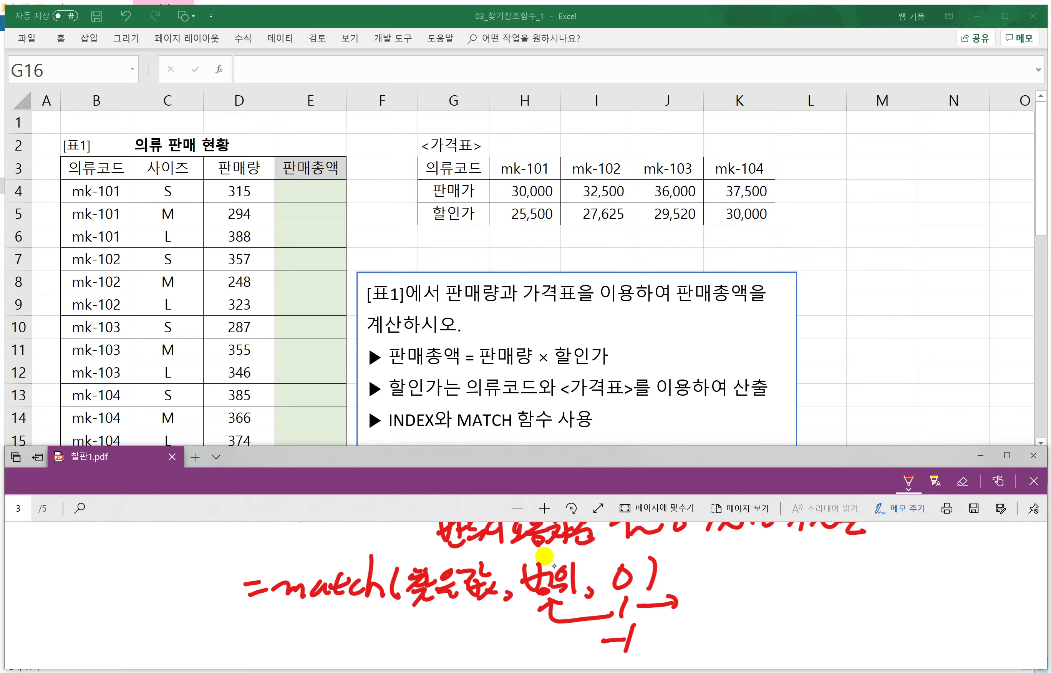
mouse_move(692, 590)
mouse_down()
mouse_move(707, 612)
mouse_move(723, 590)
mouse_move(729, 609)
mouse_move(744, 589)
mouse_move(729, 608)
mouse_up()
mouse_move(747, 581)
mouse_down()
mouse_move(750, 611)
mouse_move(756, 596)
mouse_up()
mouse_move(769, 579)
mouse_down()
mouse_move(758, 594)
mouse_move(779, 596)
mouse_up()
drag(769, 601, 782, 614)
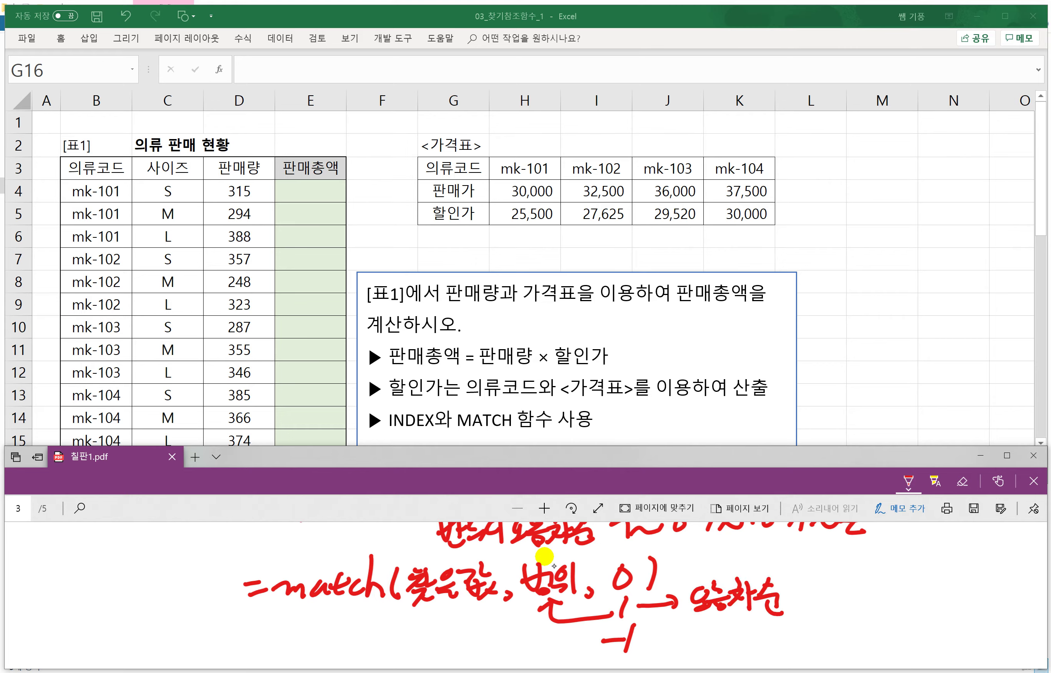
Step: Write "→ 내림차순" beside the match type -1 in the MATCH notes
drag(643, 644, 670, 644)
drag(664, 632, 688, 649)
mouse_move(700, 628)
mouse_down()
mouse_move(710, 650)
mouse_move(733, 628)
mouse_up()
drag(724, 632, 724, 652)
drag(729, 637, 733, 651)
drag(734, 623, 750, 652)
drag(744, 624, 760, 655)
drag(766, 623, 782, 636)
drag(757, 645, 794, 654)
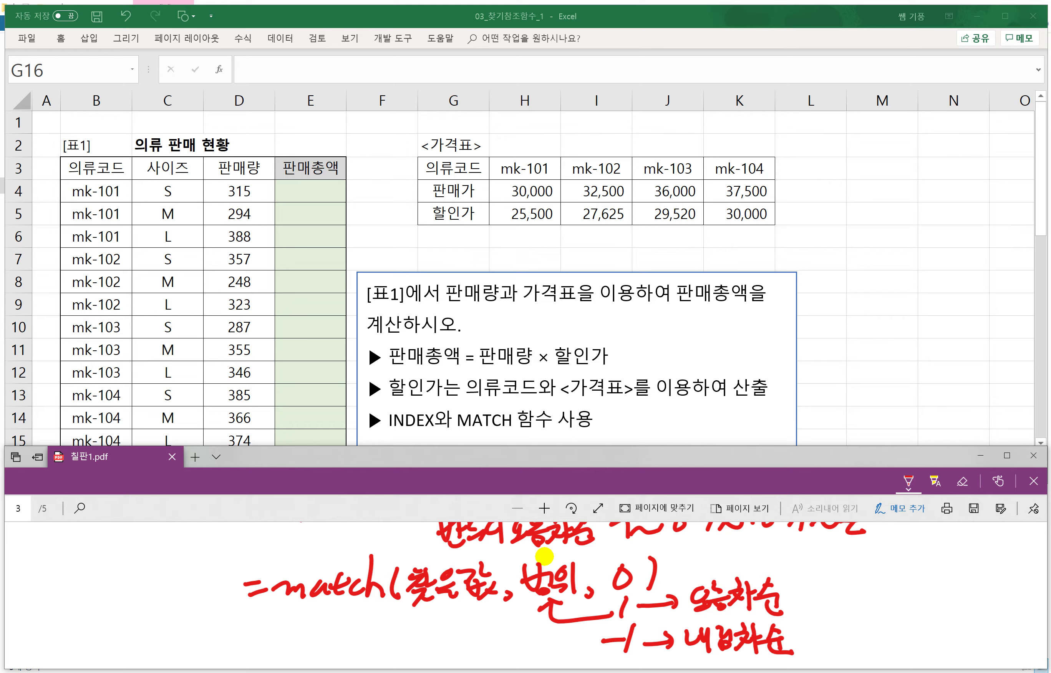
Step: Bracket the 오름차순 and 내림차순 notes together, label them "유사한 값", and underline 내림차순
drag(815, 588, 808, 644)
drag(831, 596, 842, 612)
drag(821, 618, 842, 619)
drag(859, 601, 861, 613)
mouse_move(866, 597)
mouse_down()
mouse_move(866, 634)
mouse_move(899, 615)
mouse_up()
mouse_move(878, 619)
mouse_down()
mouse_move(897, 632)
mouse_move(920, 618)
mouse_up()
mouse_move(928, 595)
mouse_down()
mouse_move(939, 615)
mouse_move(925, 634)
mouse_up()
mouse_move(918, 616)
mouse_down()
mouse_move(931, 632)
mouse_move(933, 616)
mouse_up()
drag(922, 619, 949, 632)
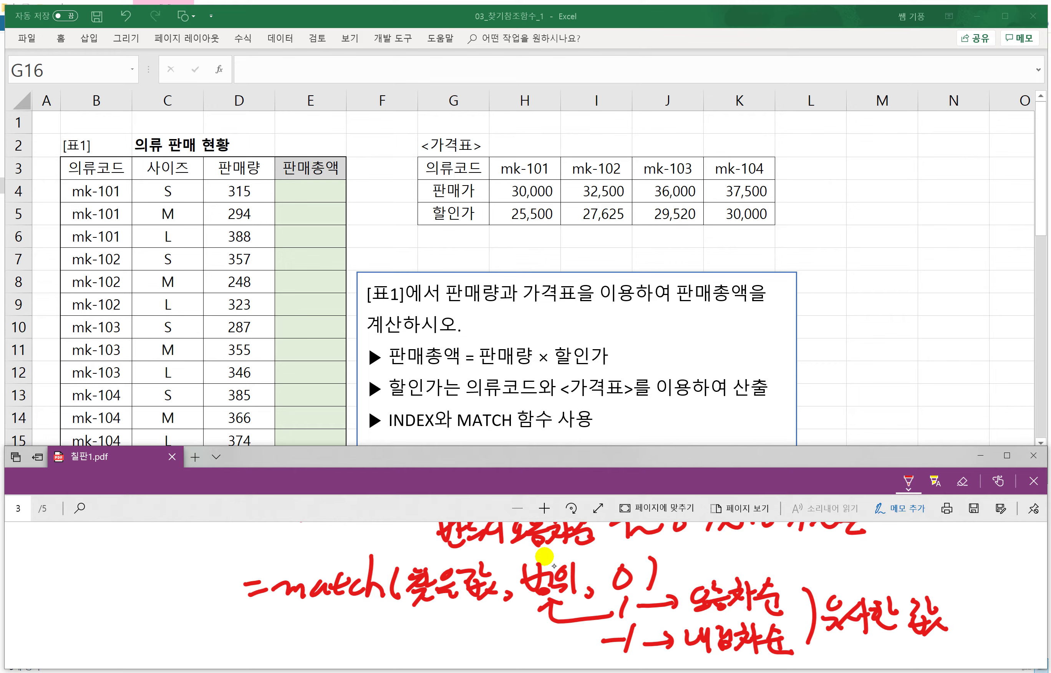
drag(689, 656, 785, 661)
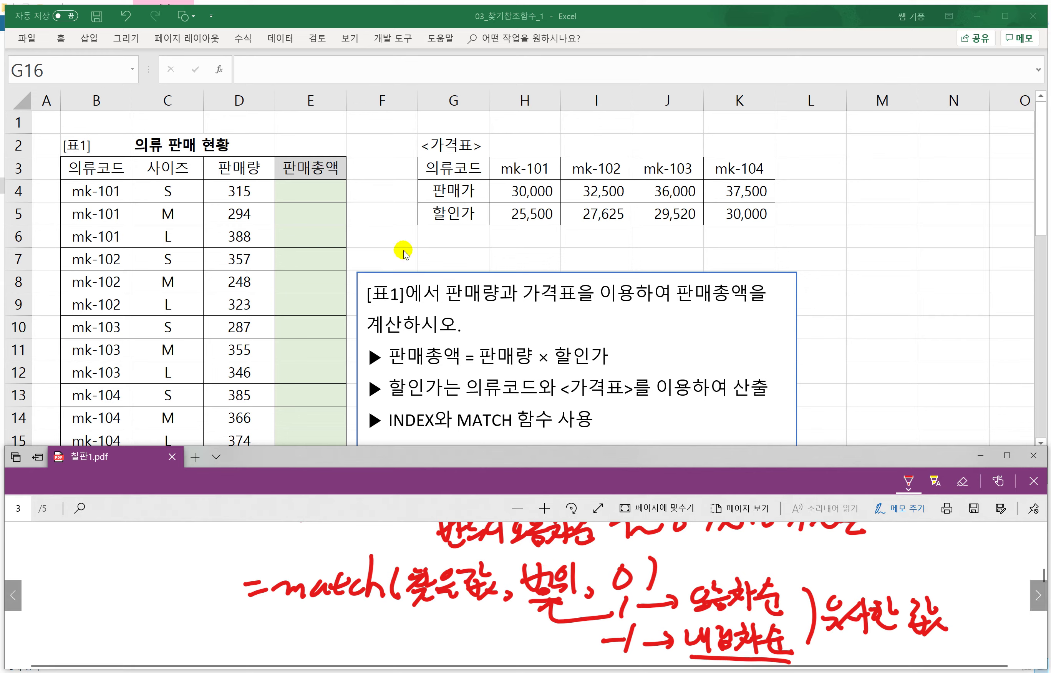
Step: Switch to Excel and move the problem description text box right so it starts at column G, clearing column F
click(437, 234)
click(440, 235)
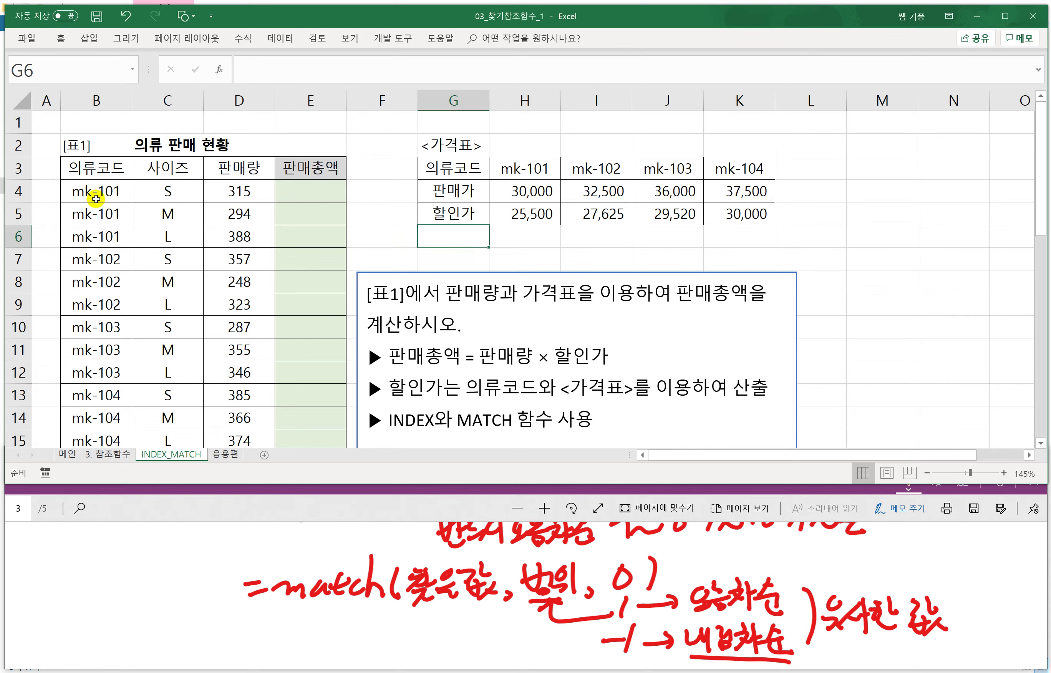
click(372, 188)
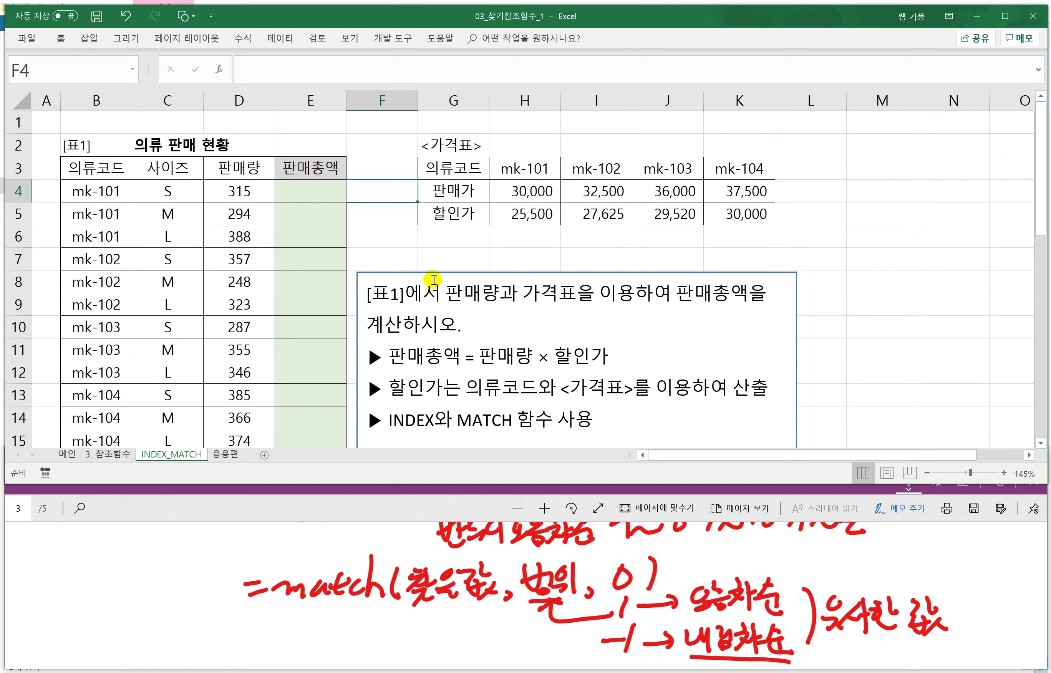
drag(432, 272, 493, 273)
click(413, 252)
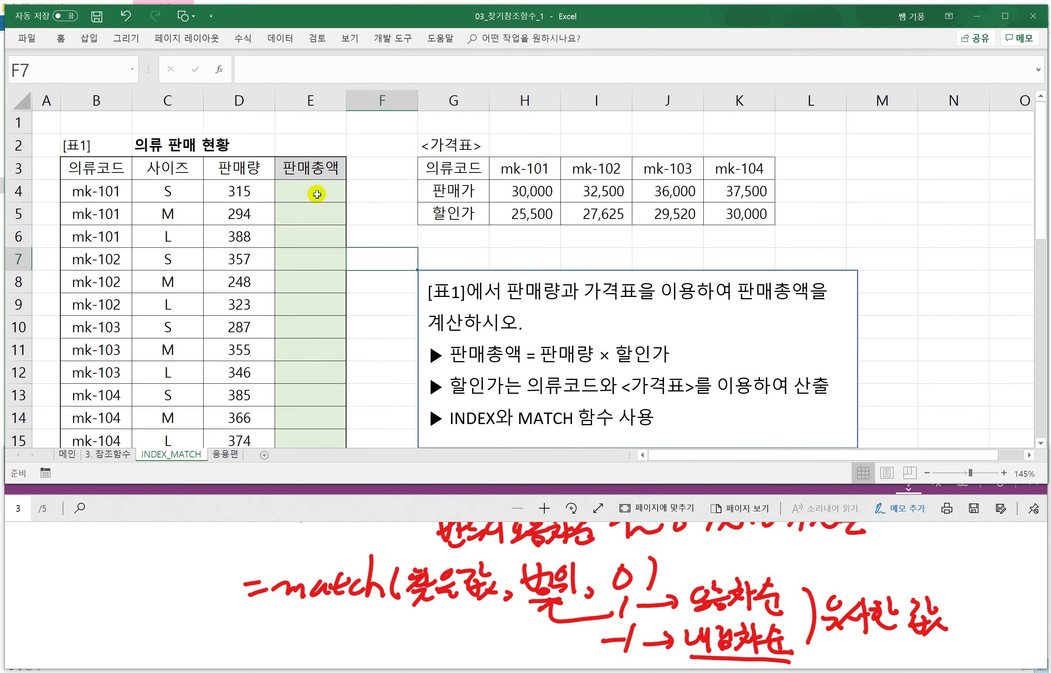
Step: Enter =MATCH(B4,$H$3:$K$3,0) in F4 to find the position of the 의류코드 in the <가격표> header row
click(375, 193)
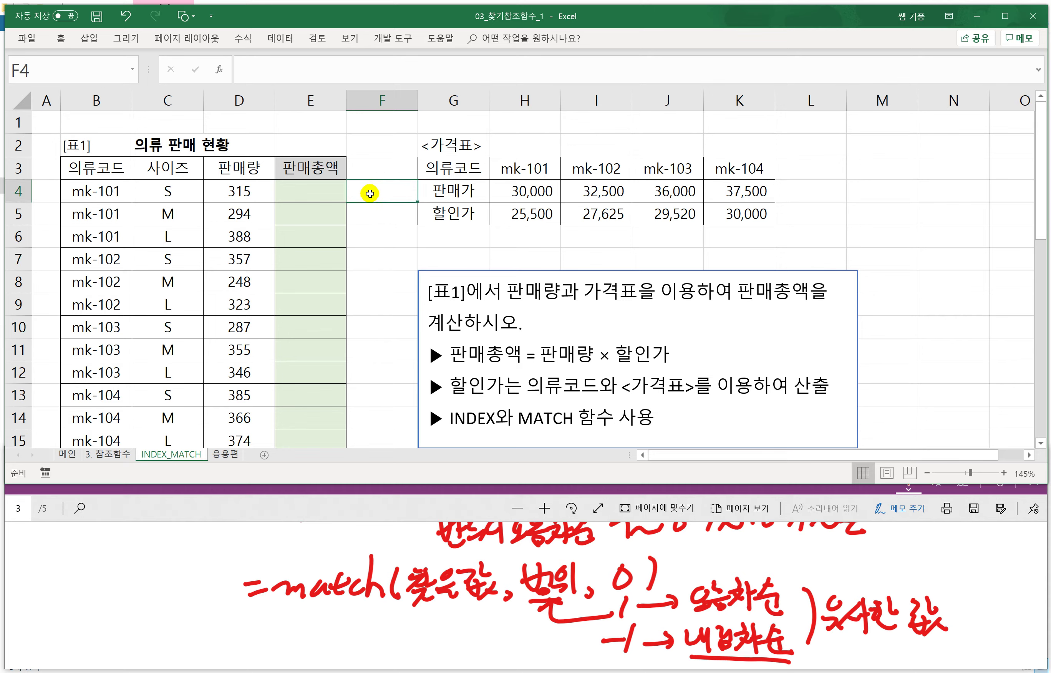
text(=MATCH)
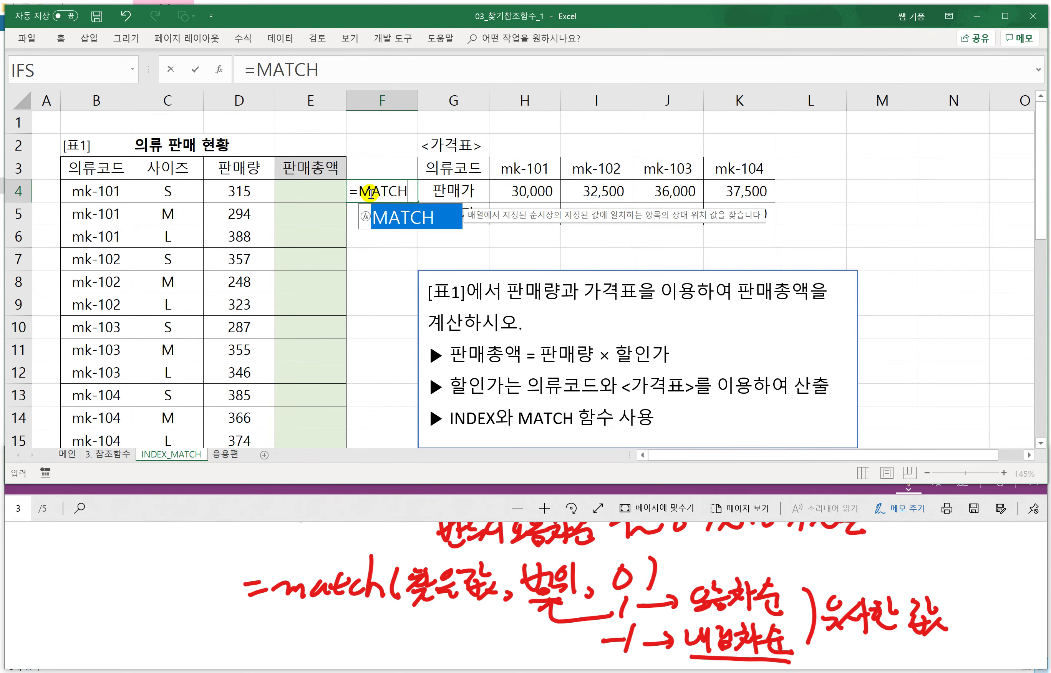
text(()
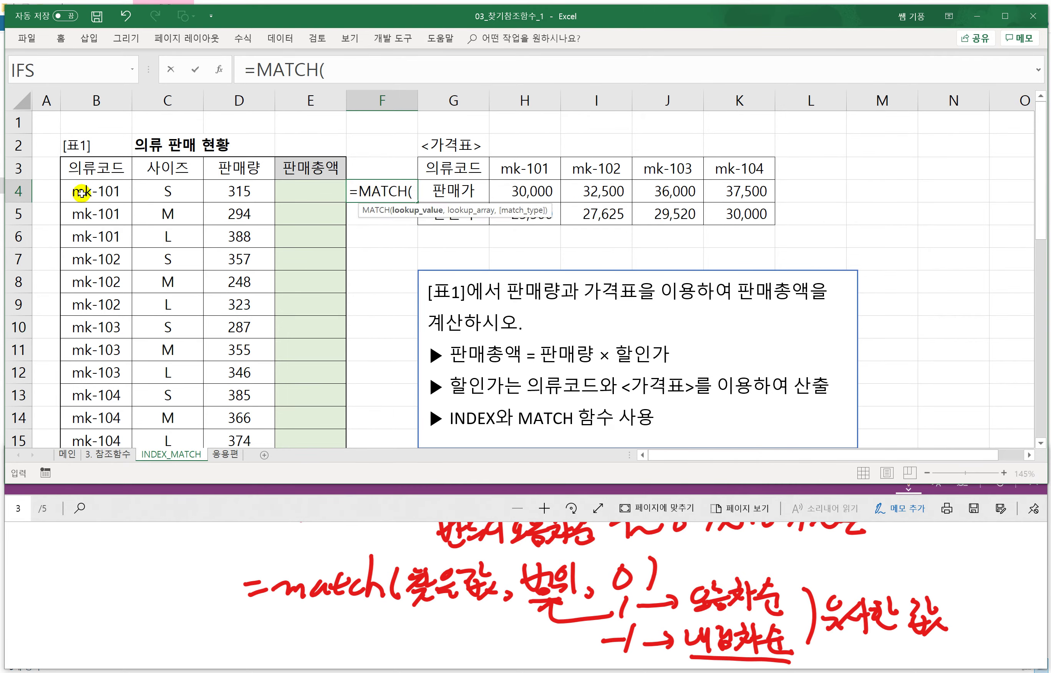
click(82, 193)
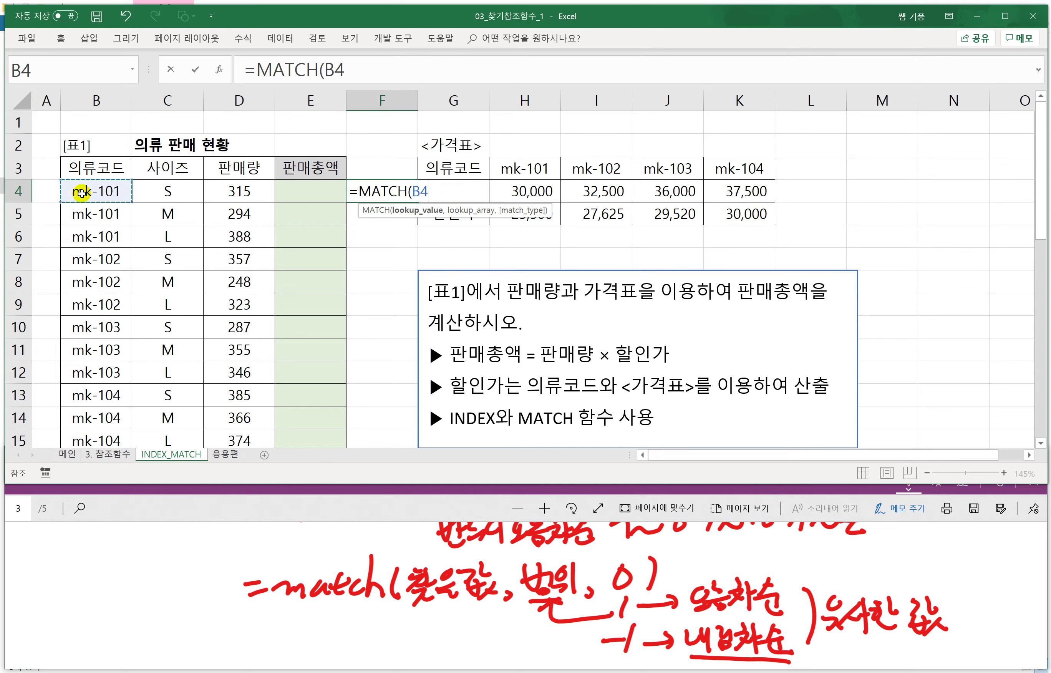
text(,)
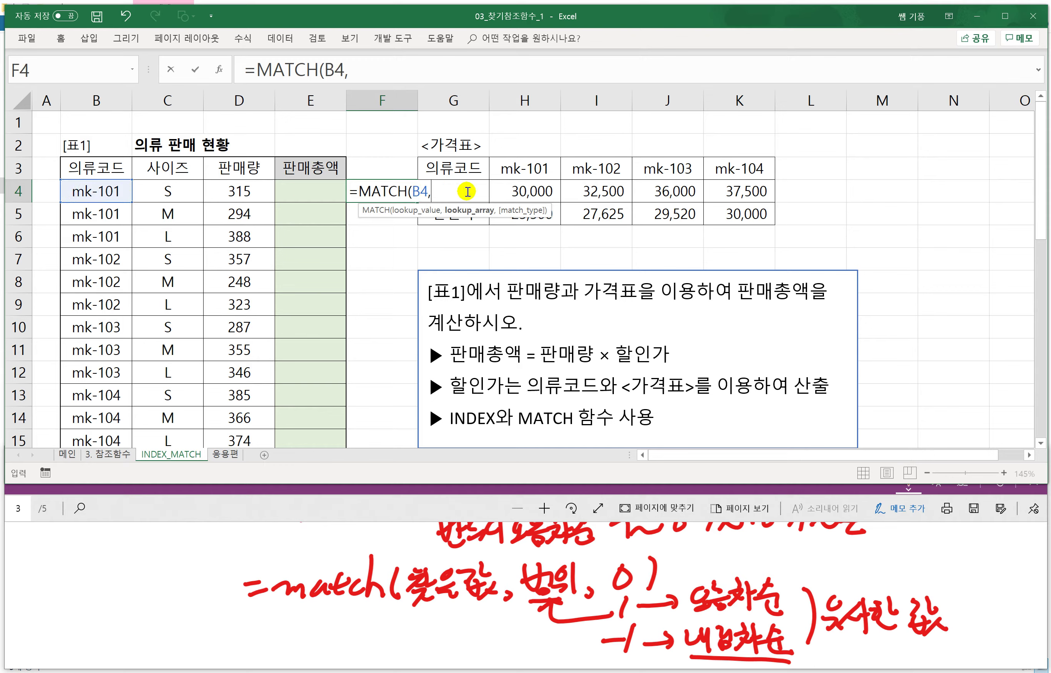
drag(512, 169, 724, 170)
key(F4)
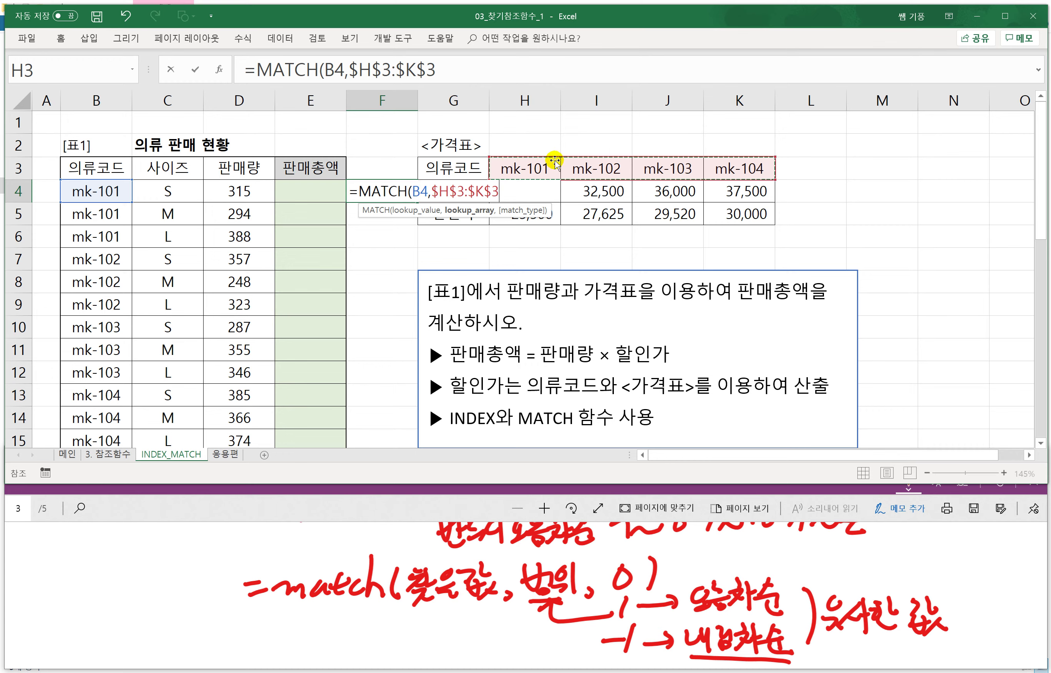
text(,0)
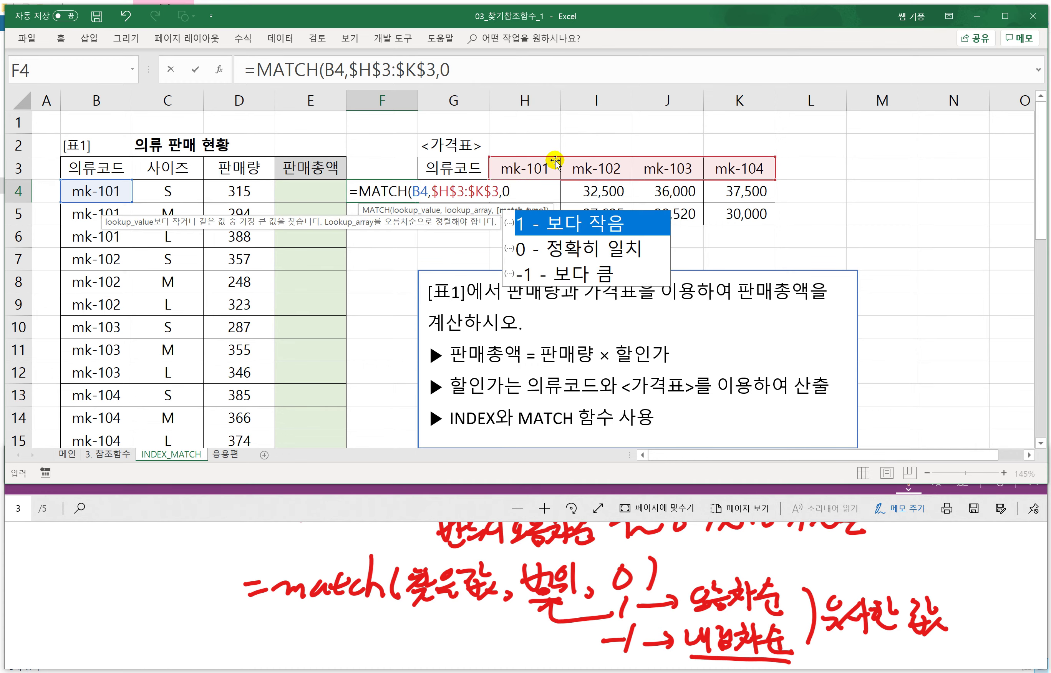
text())
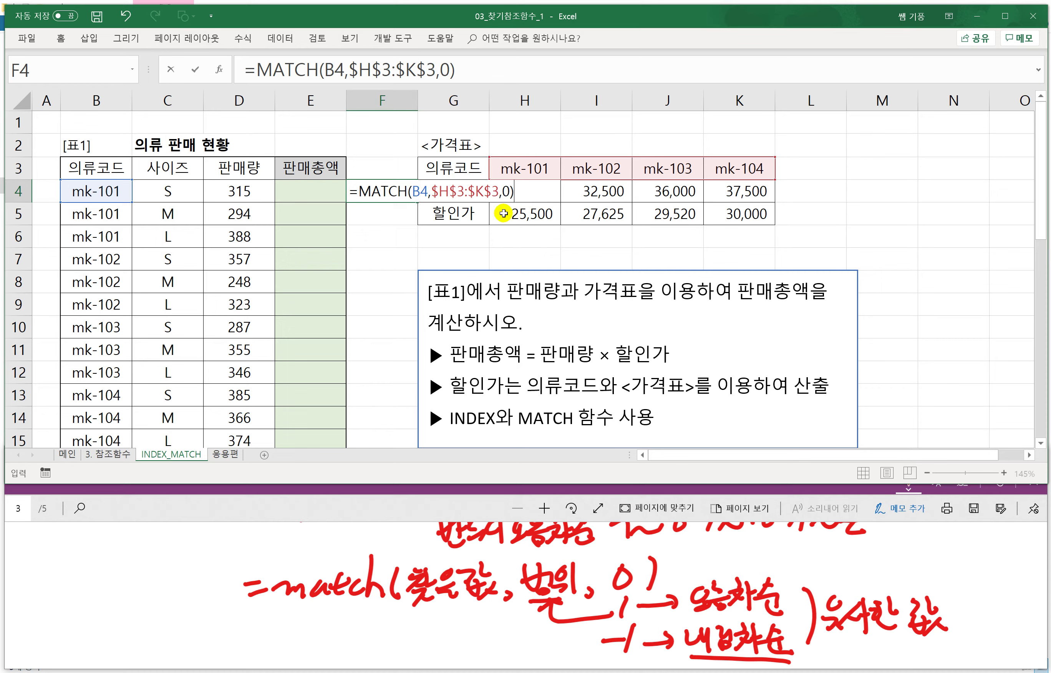
key(Return)
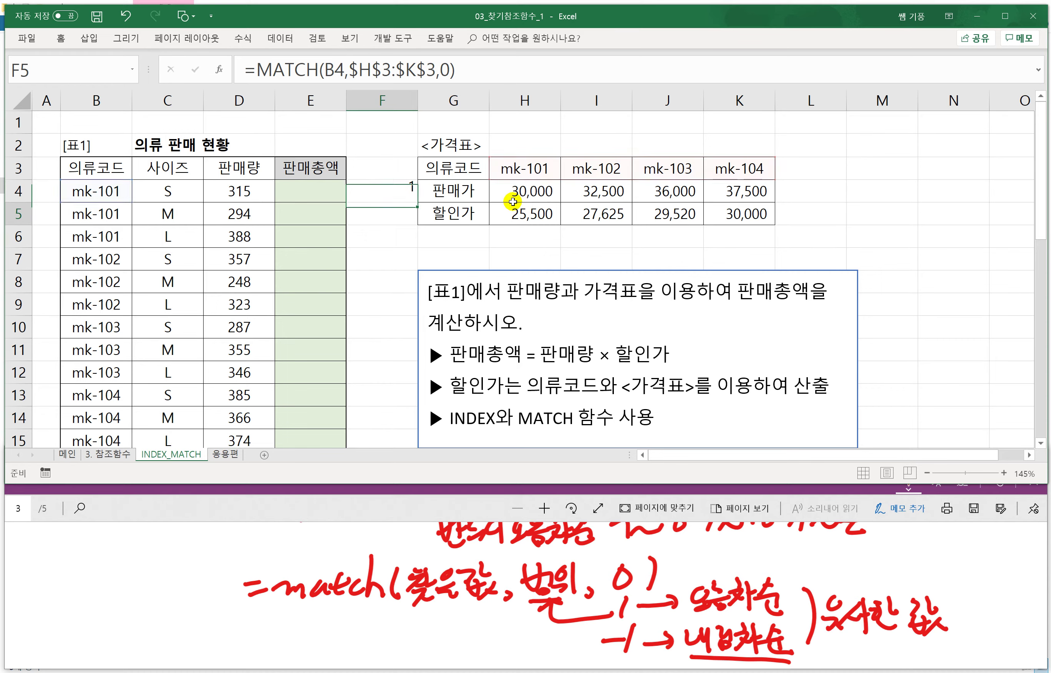
Step: Fill the 의류코드 MATCH formula from F4 down to F15 and review the positions against column B
click(379, 189)
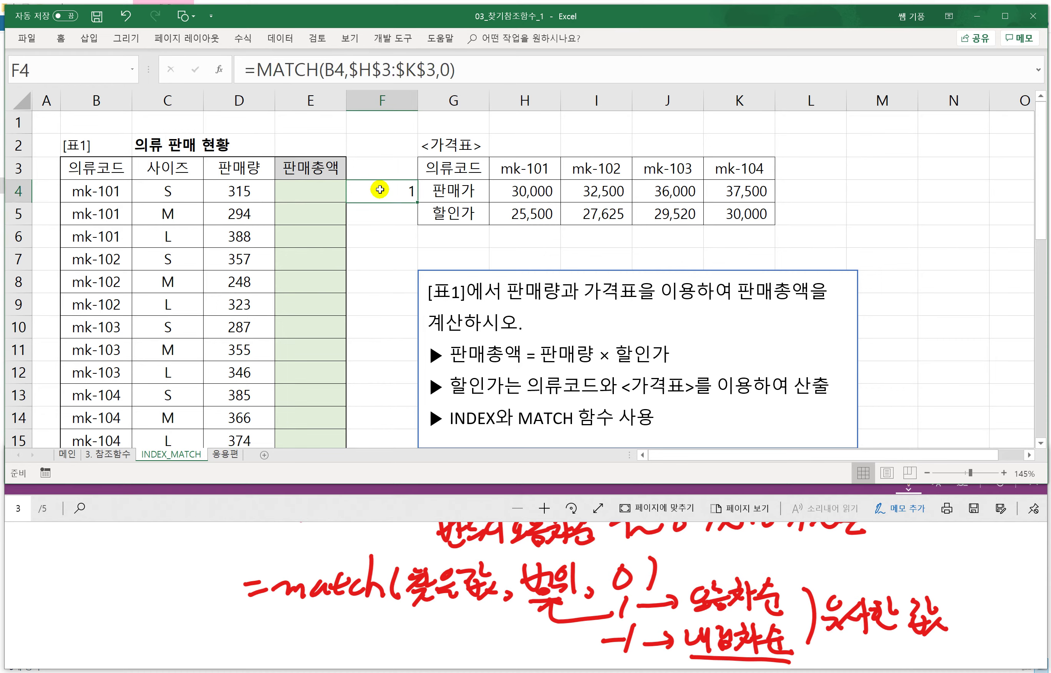
drag(417, 203, 392, 447)
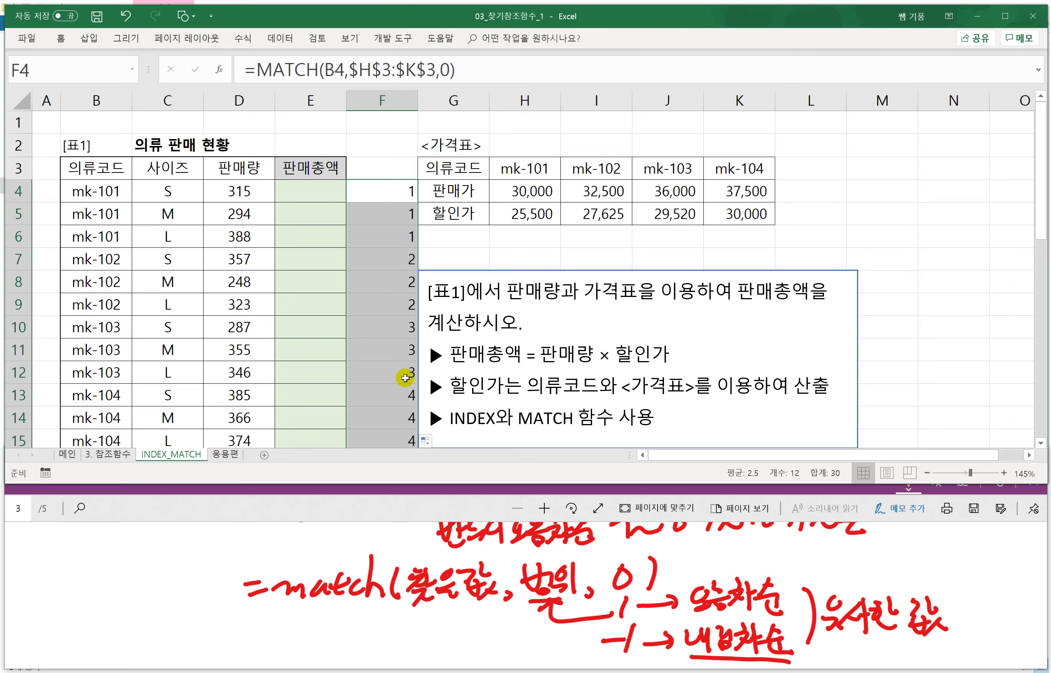
scroll(372, 366, down, 1)
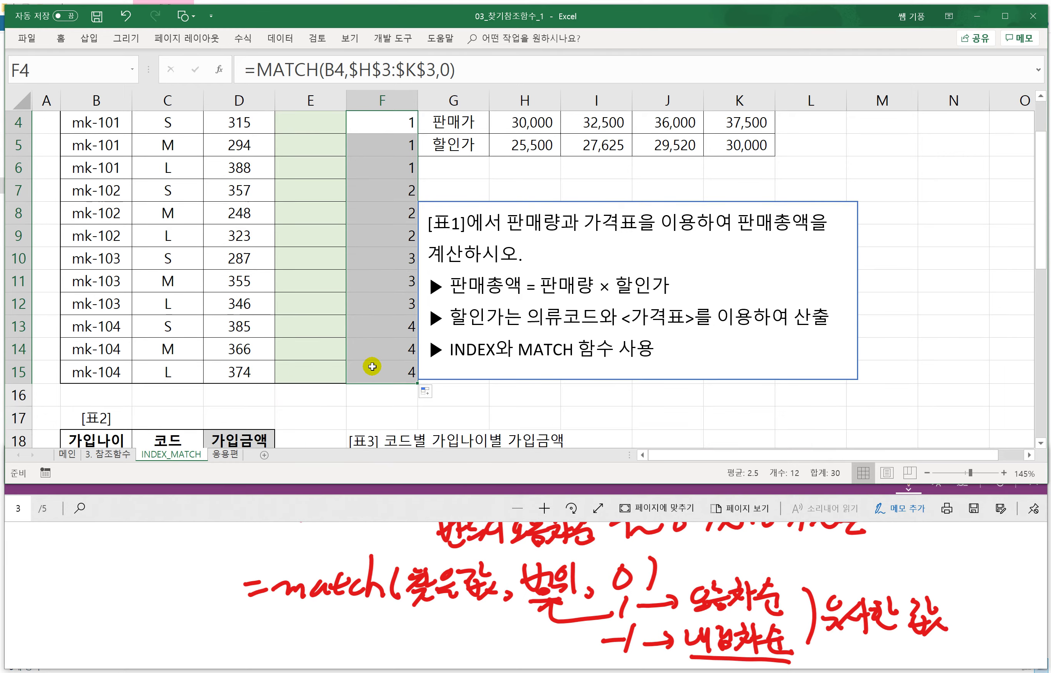
scroll(372, 364, up, 1)
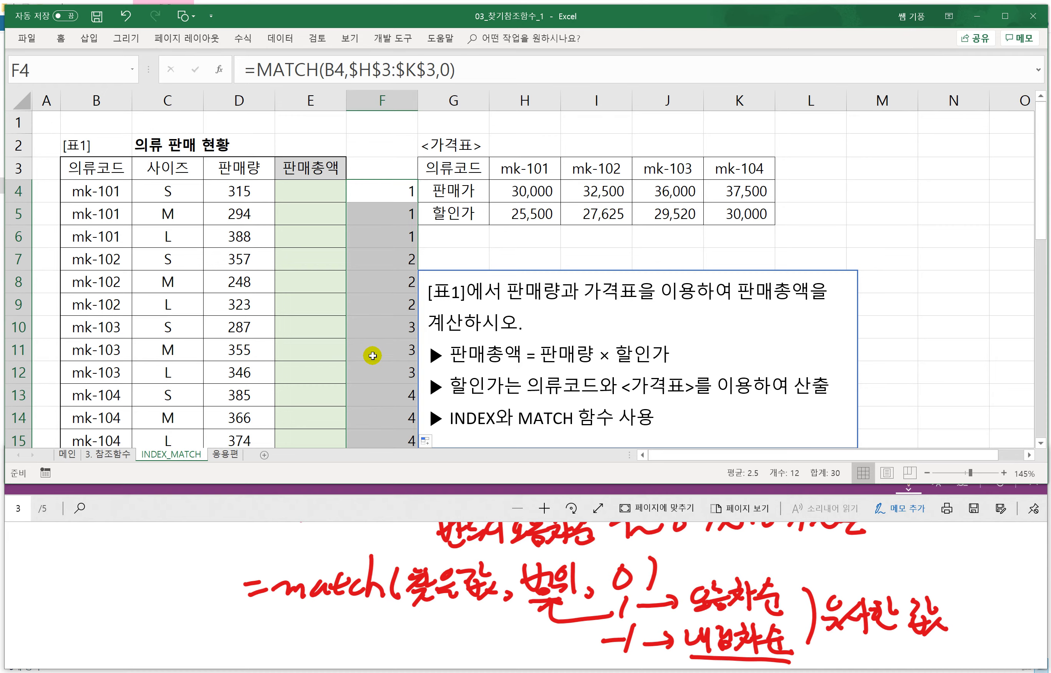
scroll(372, 356, down, 3)
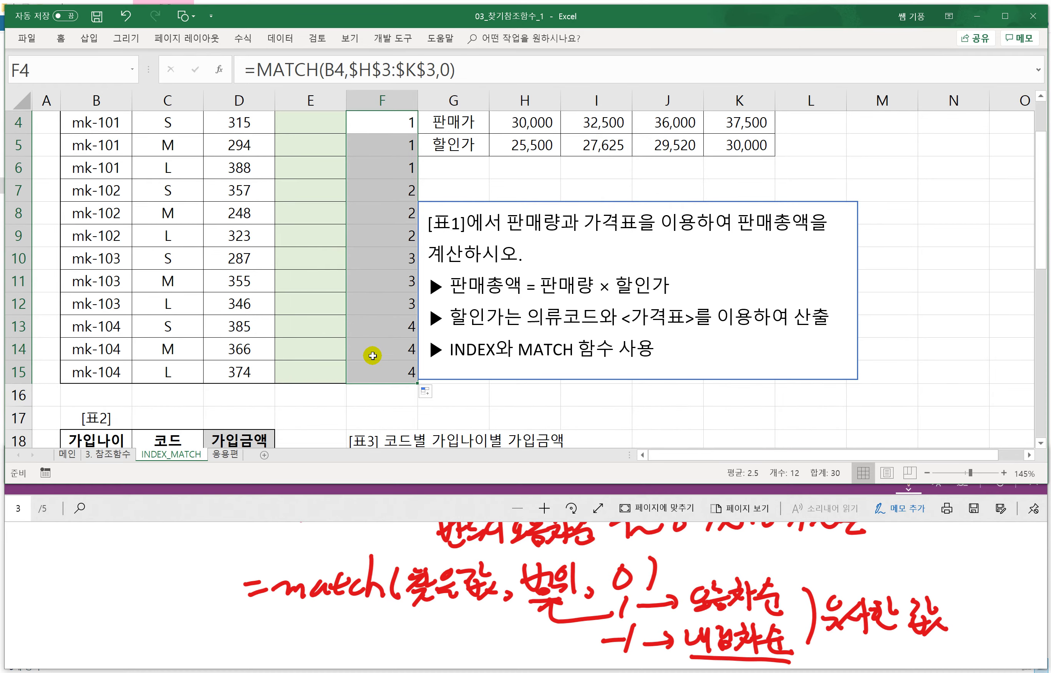
scroll(372, 356, up, 3)
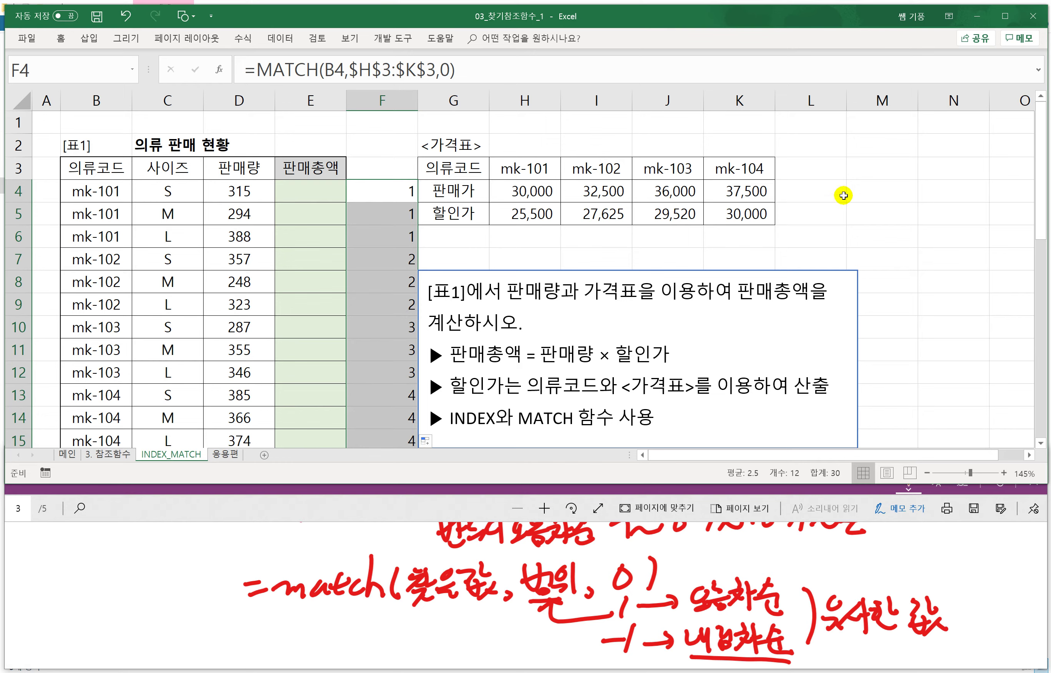
Step: Copy the sizes S, M and L from C4:C6 into M3:M5 as a vertical lookup list
click(866, 169)
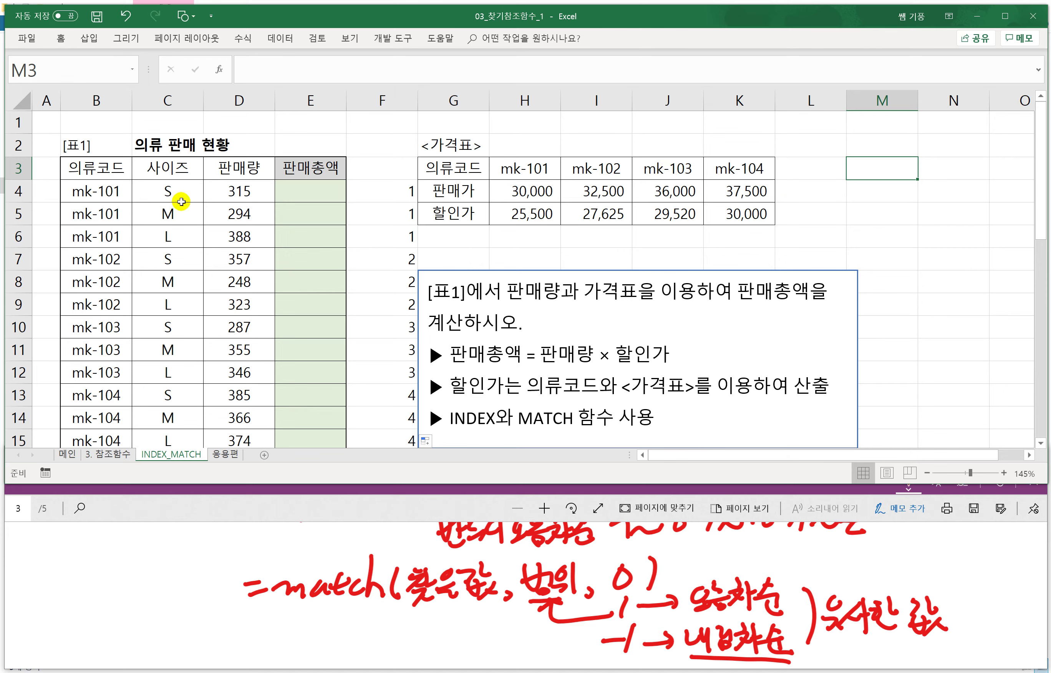
drag(177, 198, 169, 230)
key(ctrl+c)
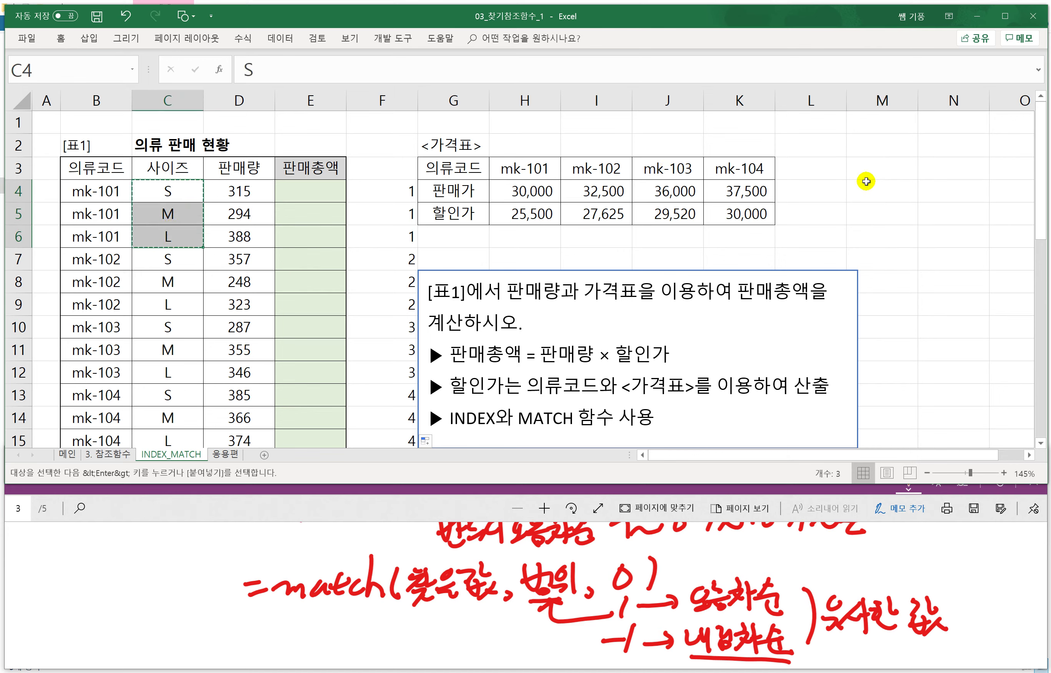
click(866, 177)
key(ctrl+v)
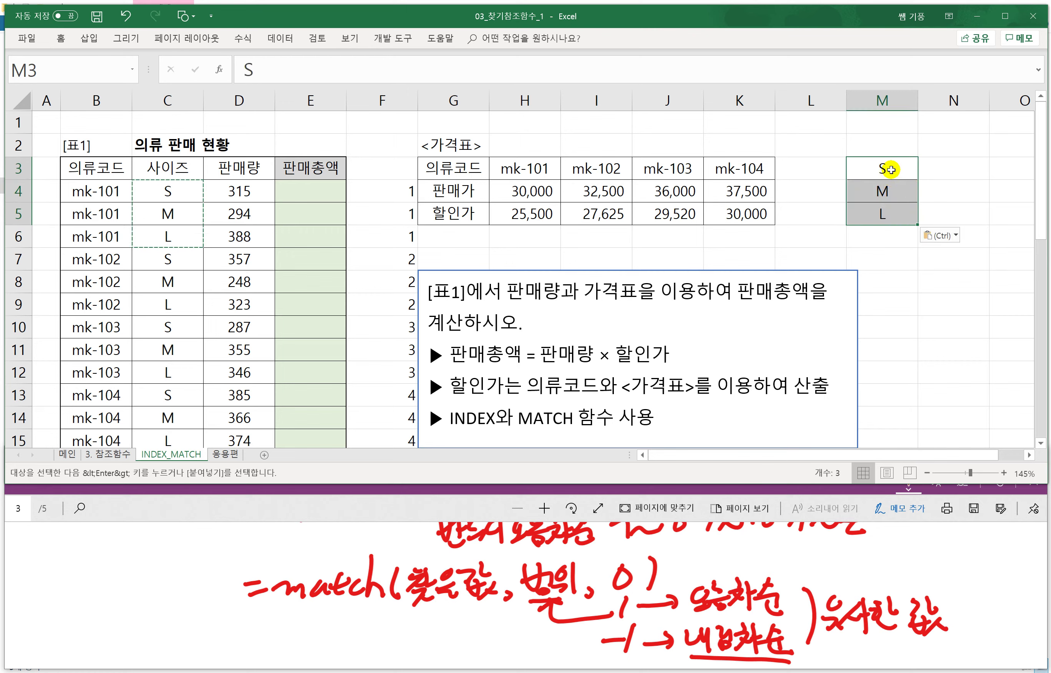
click(886, 169)
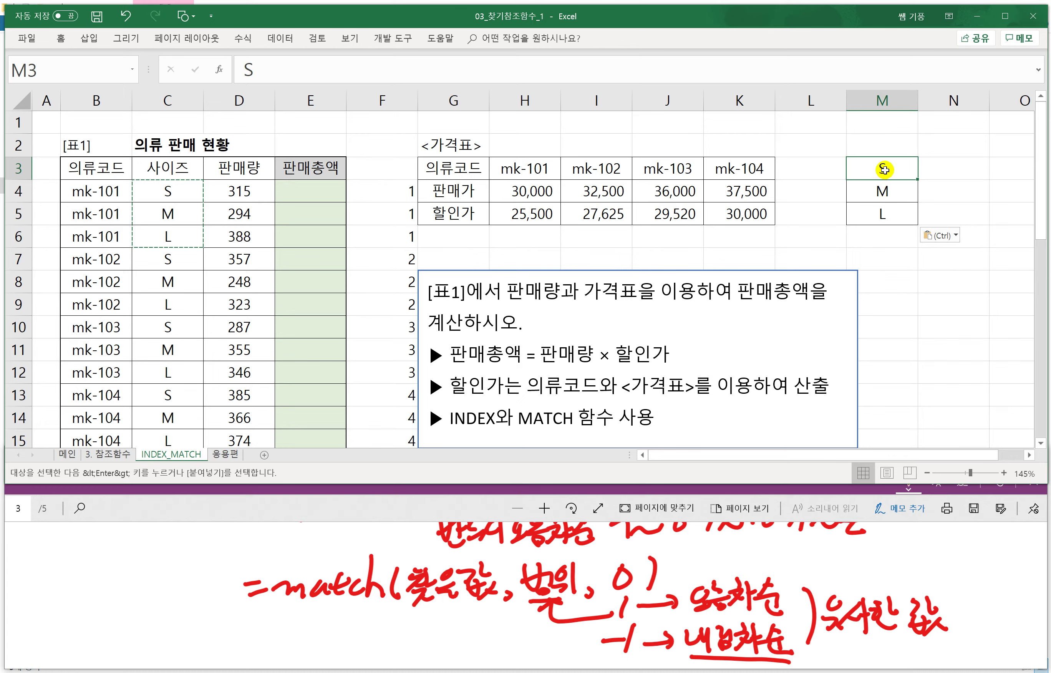
click(886, 194)
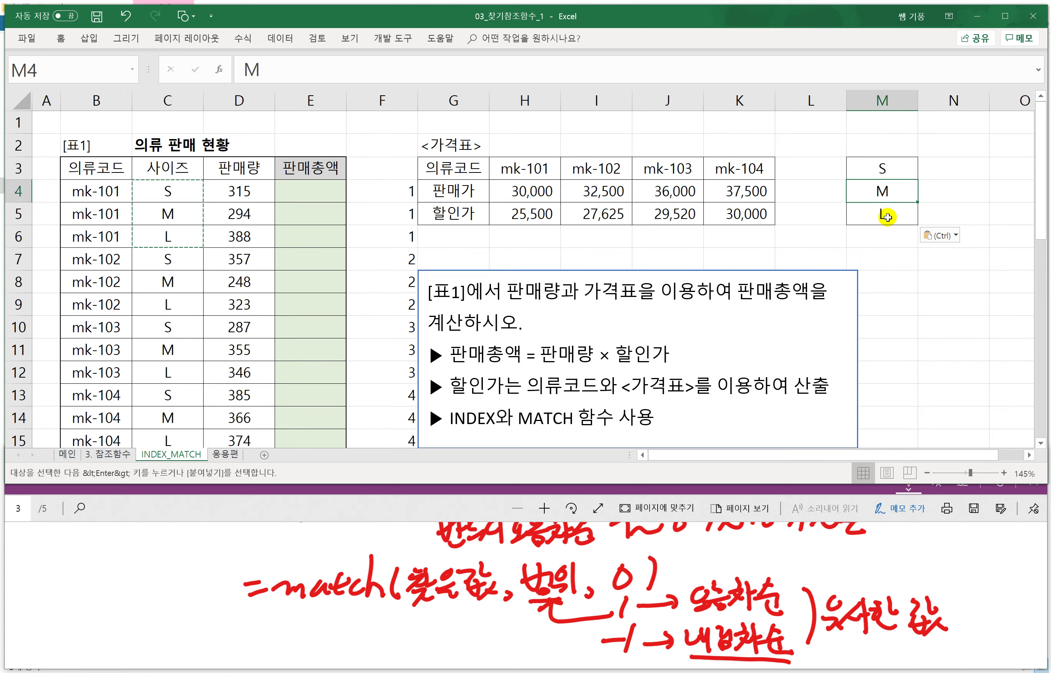
click(887, 216)
Step: Replace the formula in F4 with =MATCH(C4,$M$3:$M$5,0) to find the 사이즈 position in the vertical list
click(379, 195)
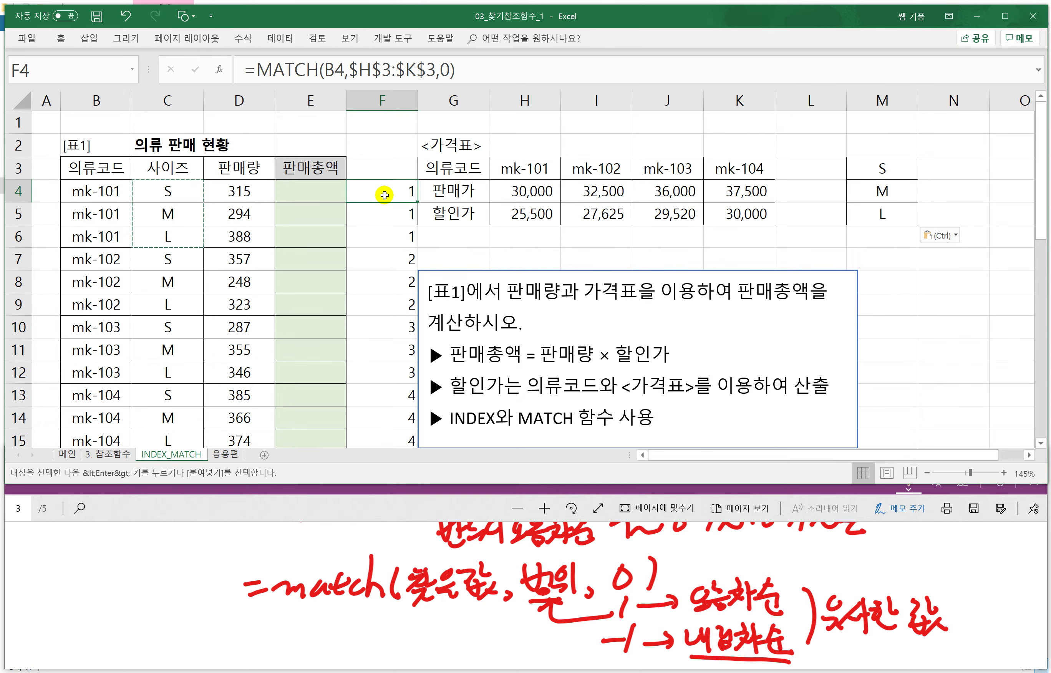
double_click(387, 195)
key(Escape)
text(=)
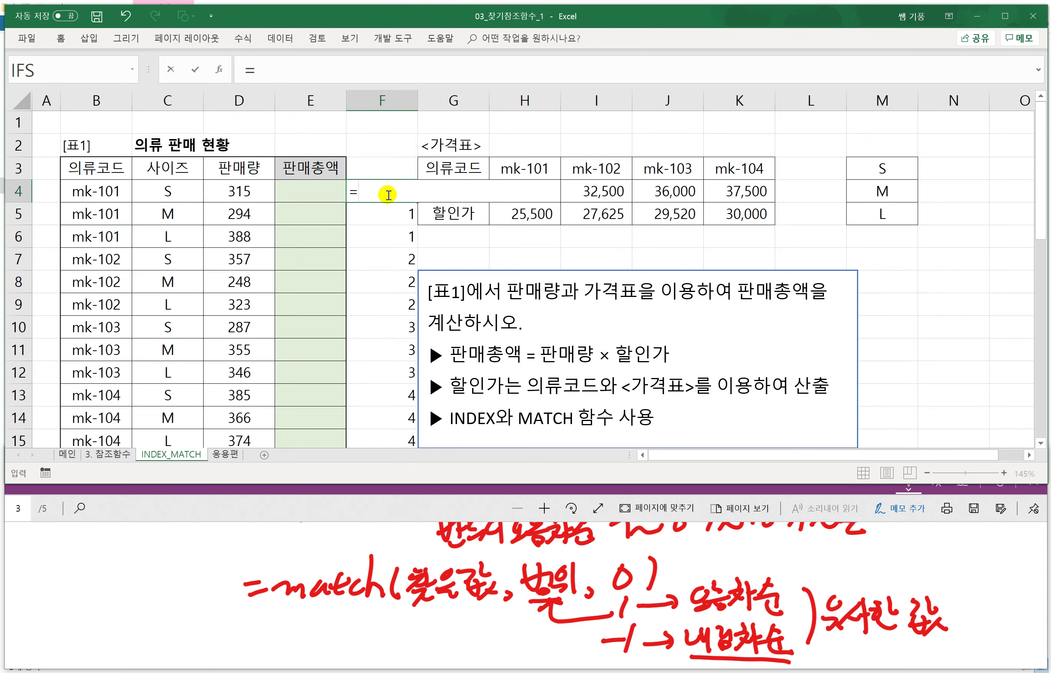
text(MAT)
key(Tab)
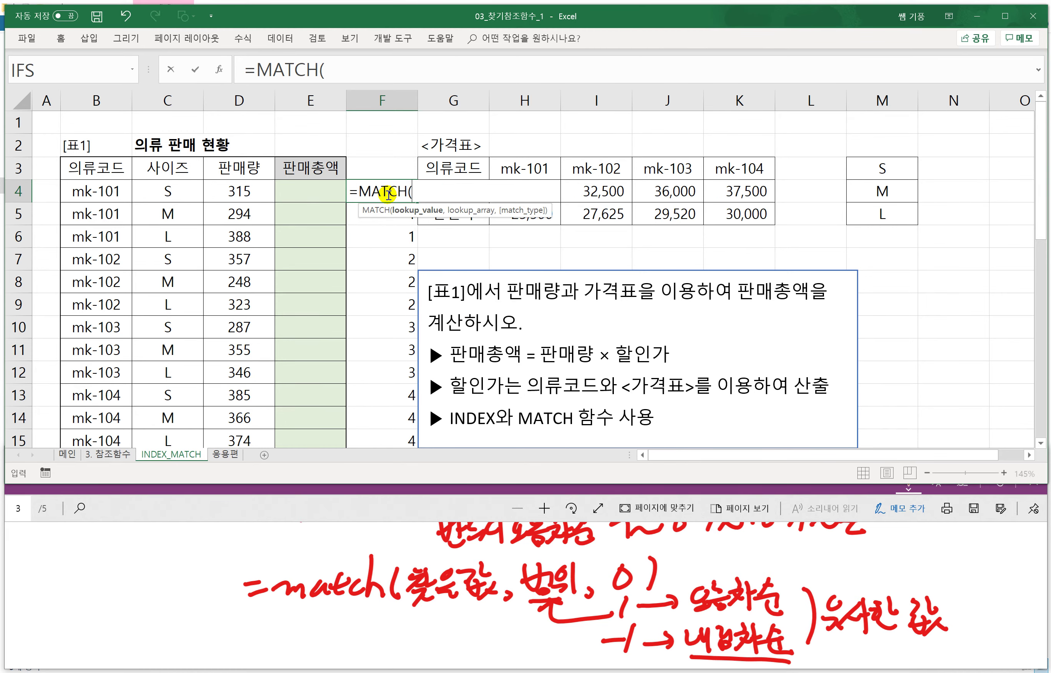
click(170, 191)
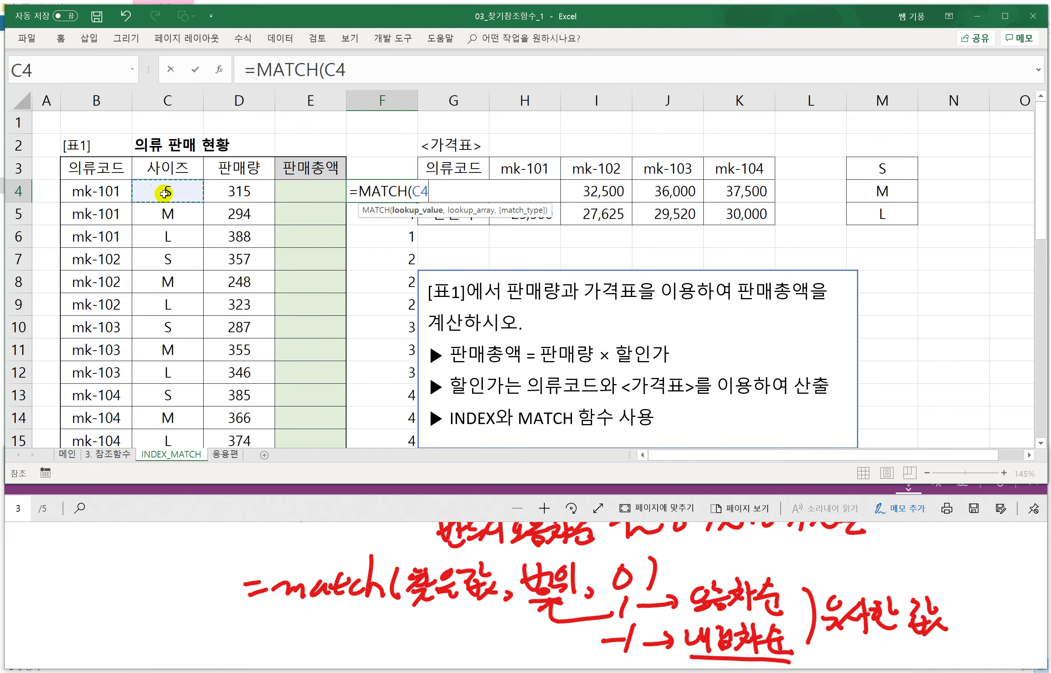
text(,)
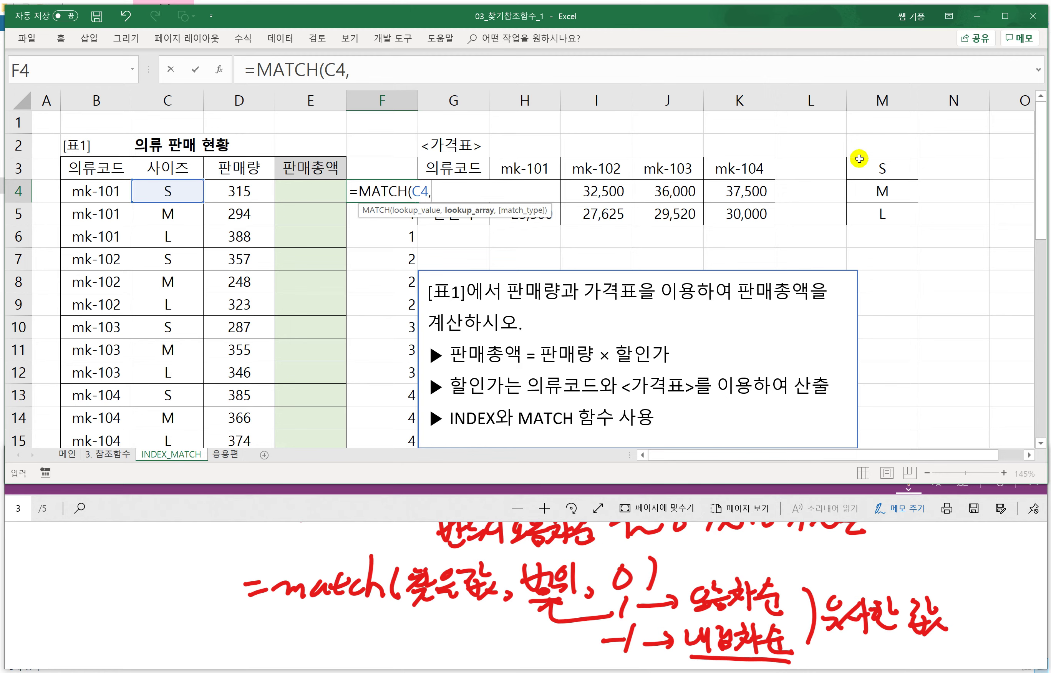
drag(870, 169, 871, 213)
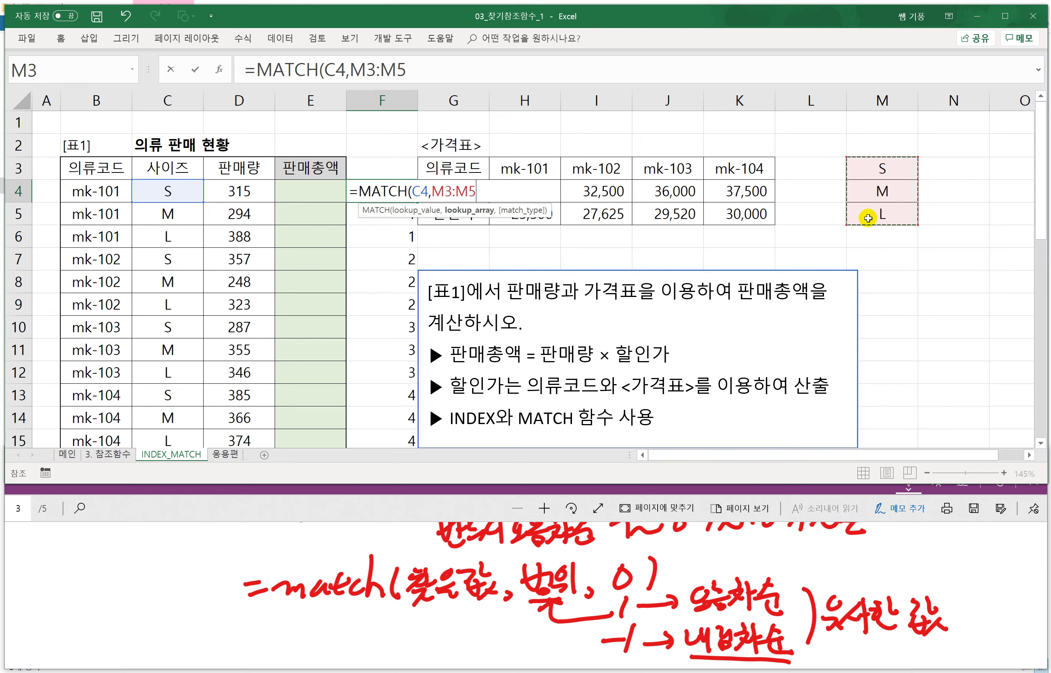
key(F4)
text(,)
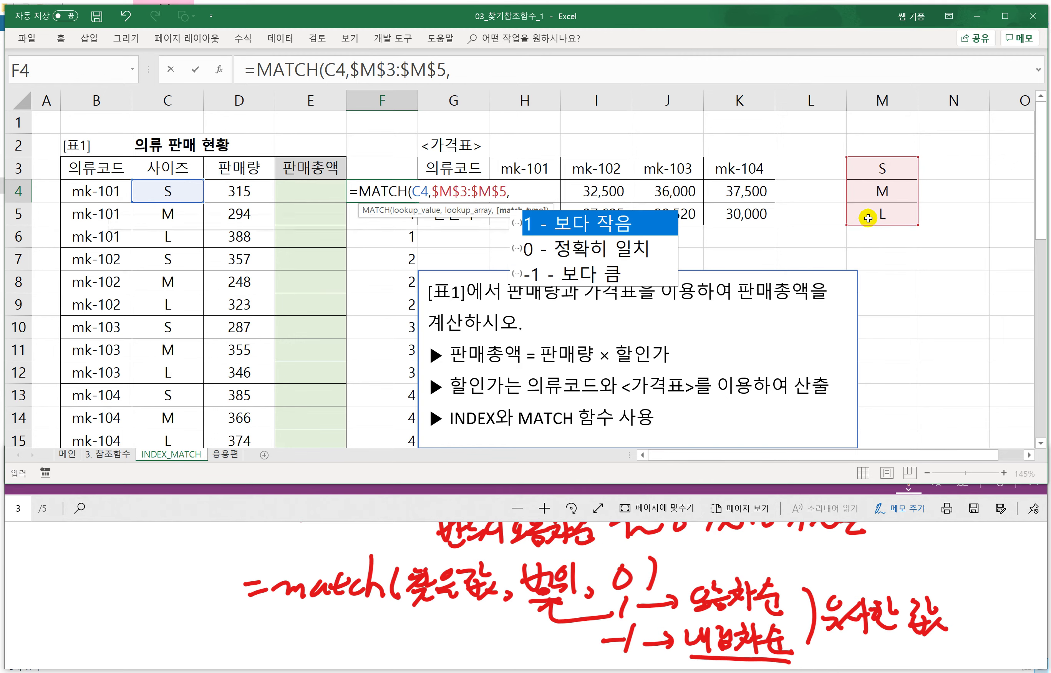
text(0))
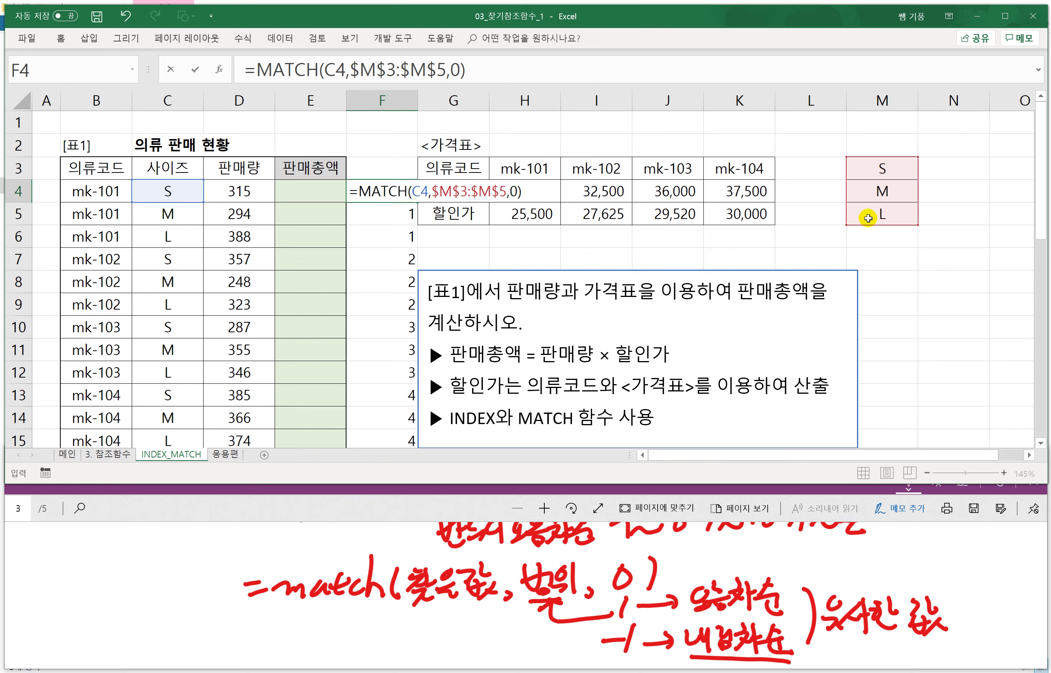
key(Return)
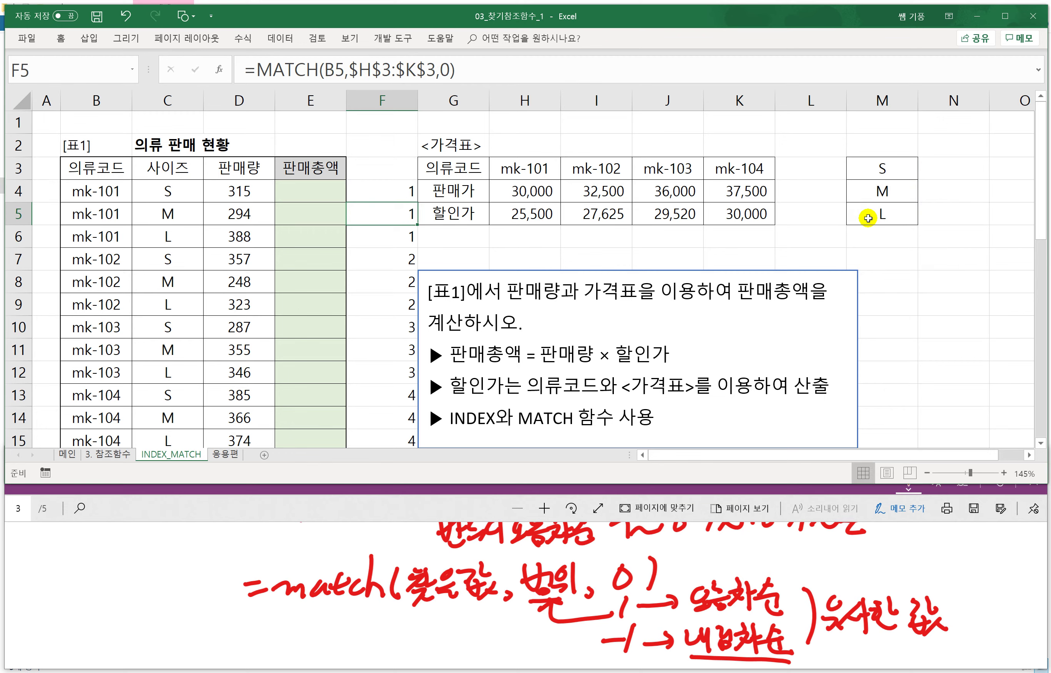
Step: Fill the 사이즈 MATCH formula from F4 down to F15
click(398, 194)
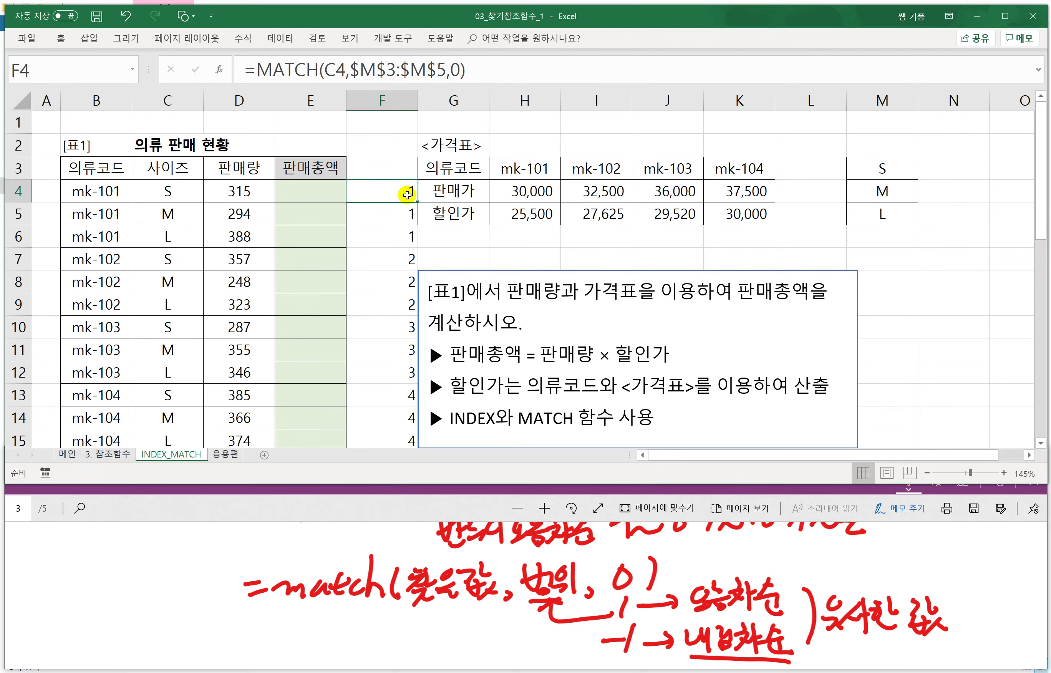
drag(417, 202, 417, 402)
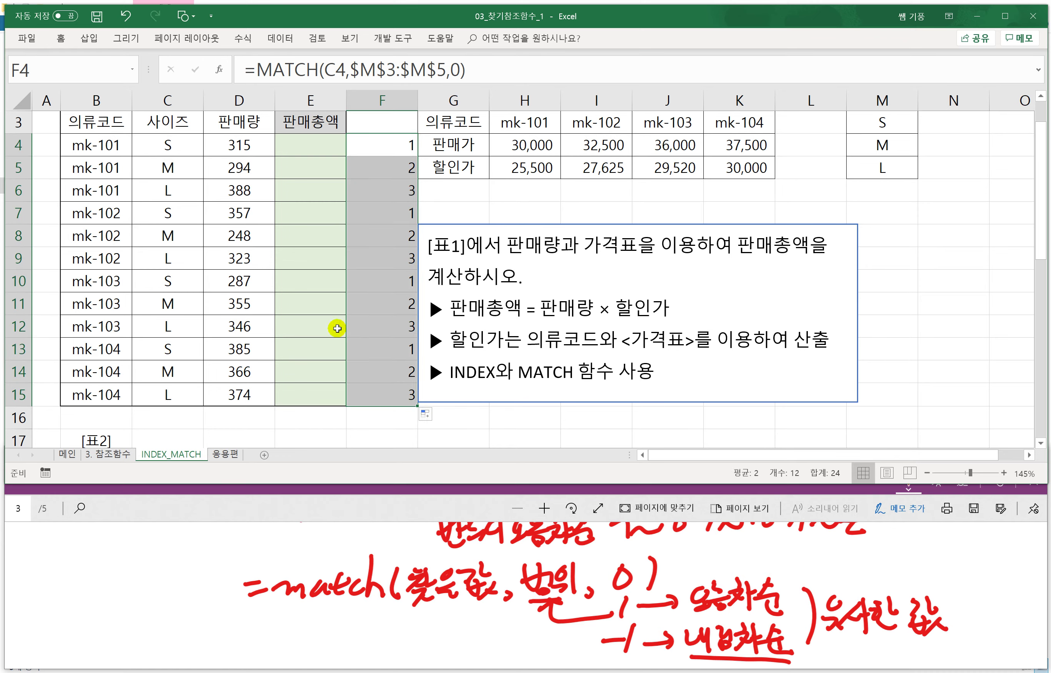
scroll(398, 327, up, 1)
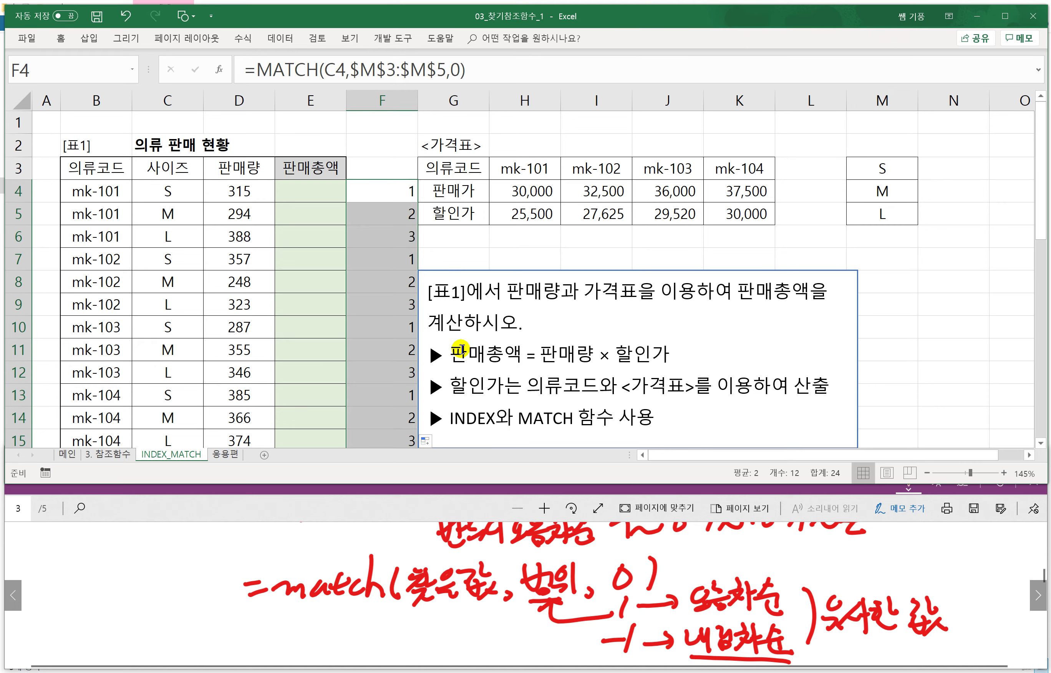
Step: Clear the practice MATCH formulas from F4:F15 and deselect the range
key(Delete)
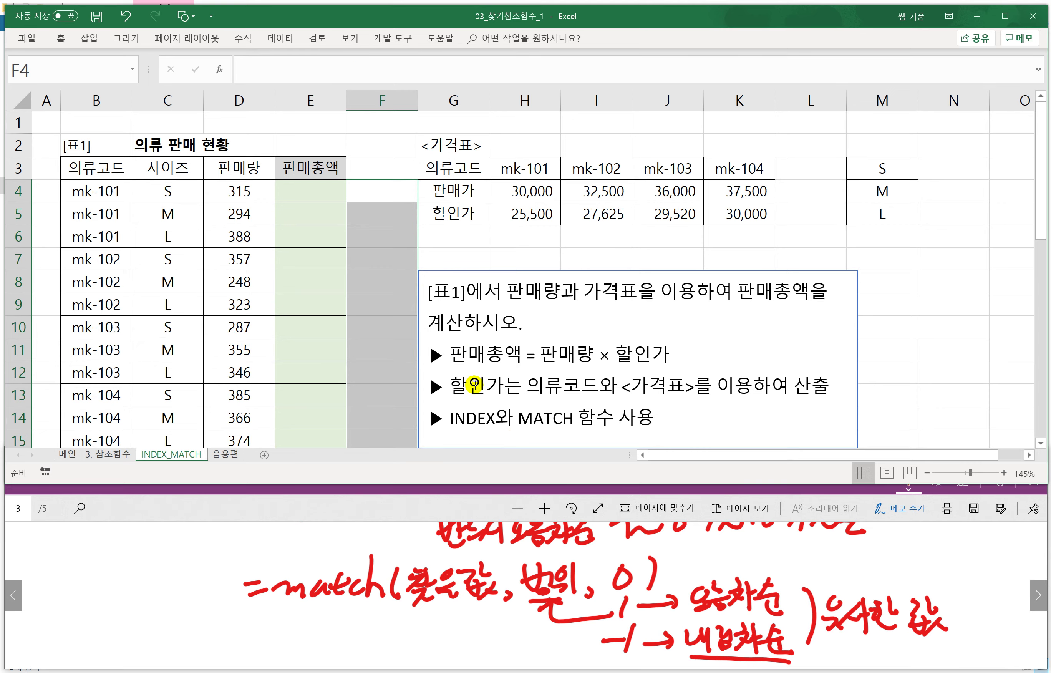
scroll(474, 384, down, 1)
scroll(473, 384, up, 2)
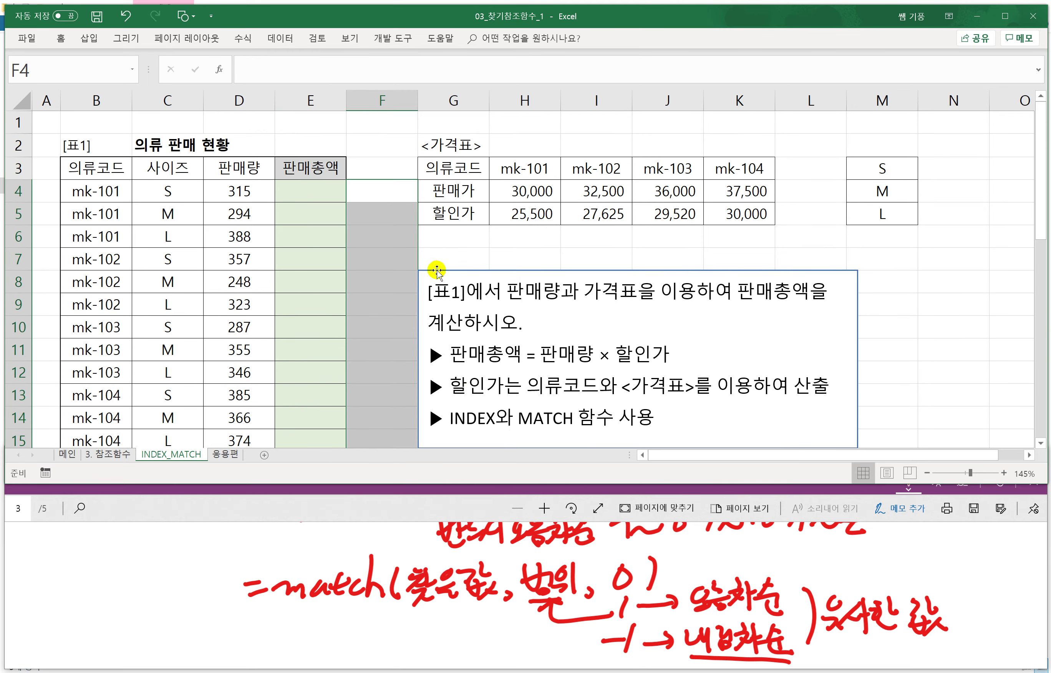
click(387, 251)
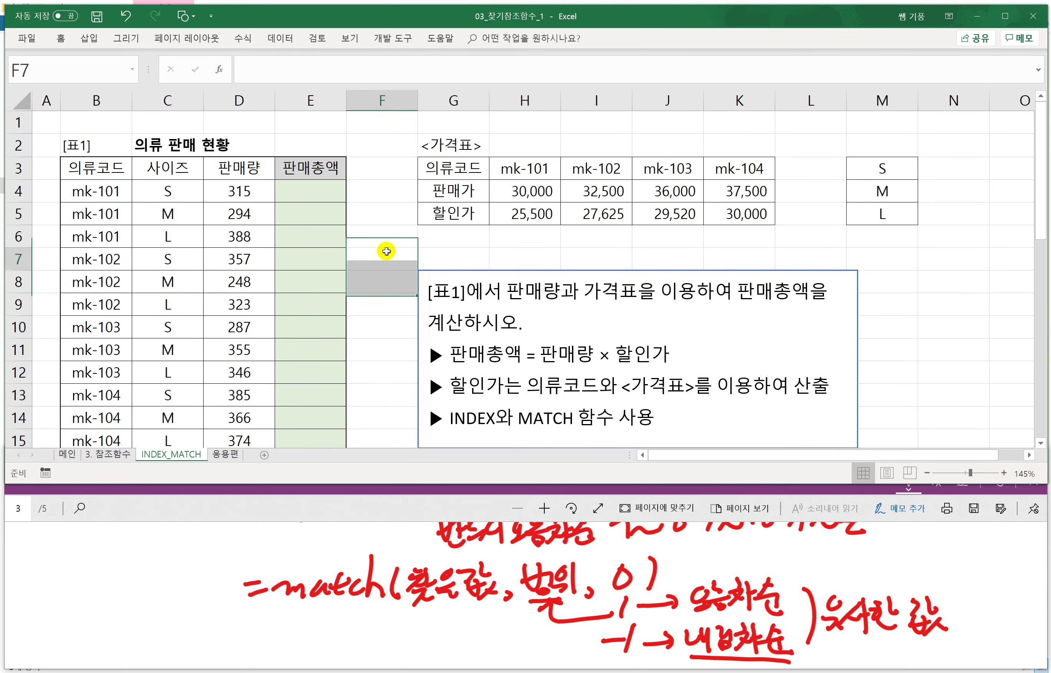
Step: Switch to the 칠판1.pdf notes and handwrite the syntax =index(범위, 행, 열) in red below the MATCH notes
click(378, 492)
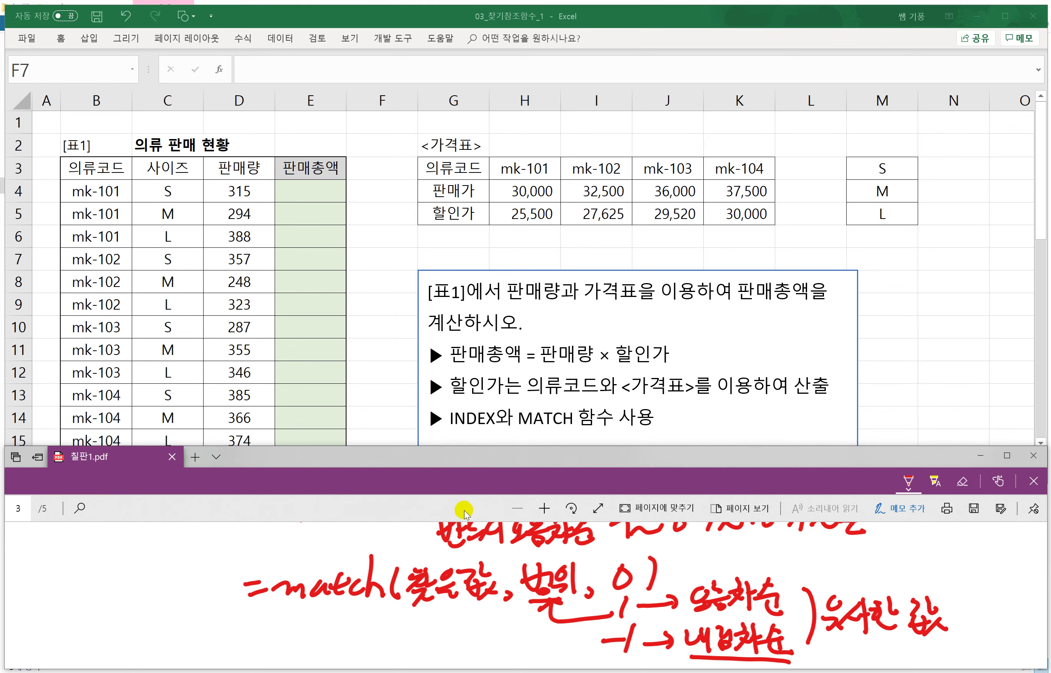
scroll(458, 550, down, 3)
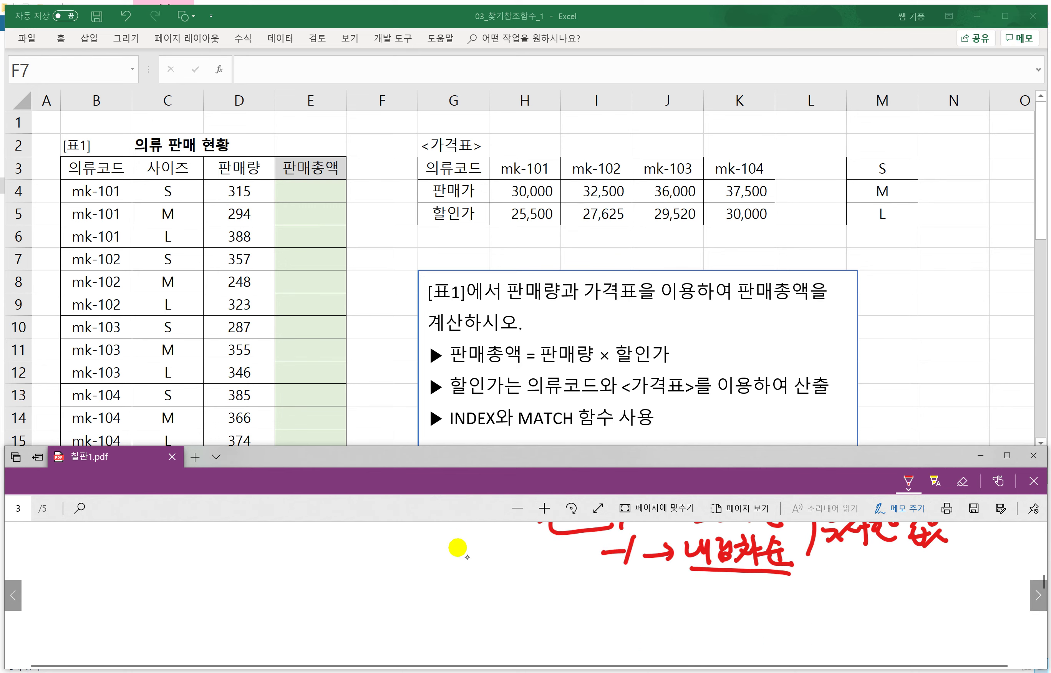
mouse_move(279, 593)
mouse_down()
mouse_move(301, 590)
mouse_move(304, 606)
mouse_up()
mouse_move(325, 591)
mouse_down()
mouse_move(316, 612)
mouse_move(326, 579)
mouse_up()
drag(330, 590, 352, 604)
mouse_move(378, 556)
mouse_down()
mouse_move(373, 608)
mouse_move(414, 608)
mouse_up()
drag(413, 584, 391, 612)
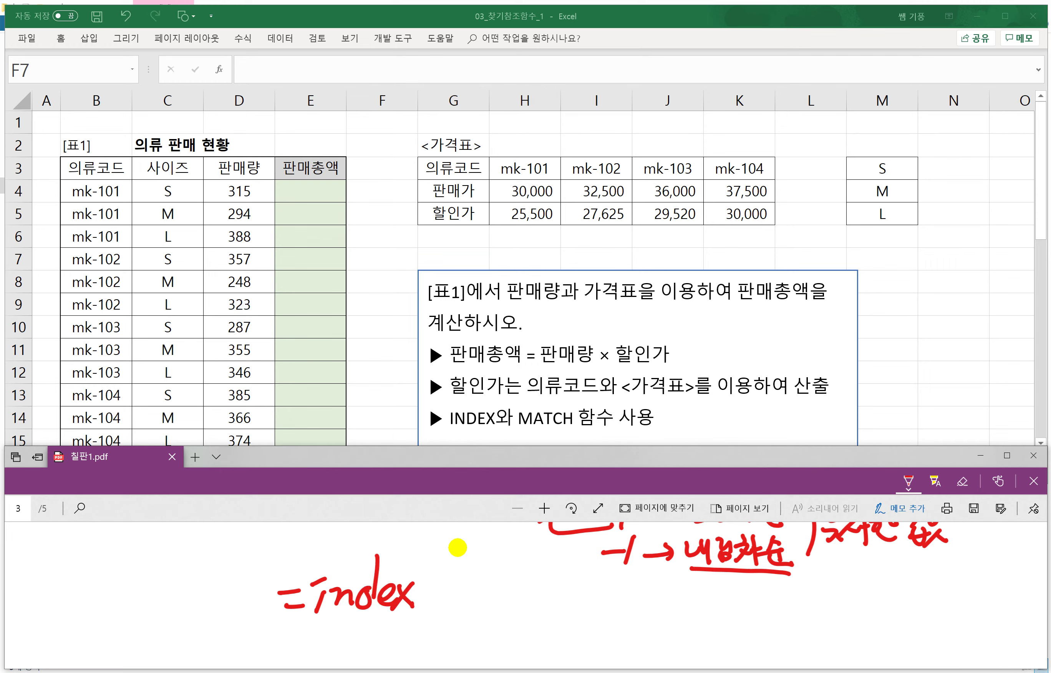
drag(431, 583, 427, 609)
mouse_move(442, 574)
mouse_down()
mouse_move(460, 603)
mouse_move(457, 582)
mouse_up()
mouse_move(466, 579)
mouse_down()
mouse_move(471, 613)
mouse_move(484, 599)
mouse_up()
drag(469, 600, 496, 609)
drag(512, 602, 539, 580)
drag(533, 587, 542, 606)
drag(547, 576, 569, 609)
mouse_move(588, 576)
mouse_down()
mouse_move(586, 599)
mouse_move(602, 592)
mouse_up()
drag(600, 578, 610, 602)
drag(608, 573, 621, 598)
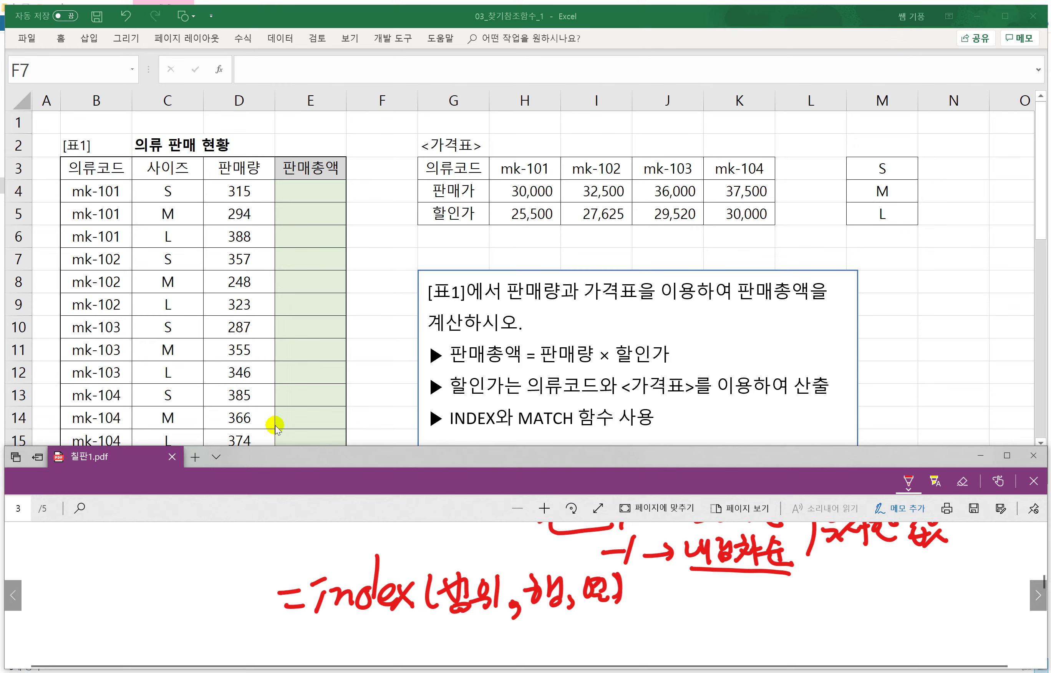
Step: Enter =INDEX(G3:K5,3,4) in G7 of the Excel sheet to return a value from the whole 가격표
click(72, 191)
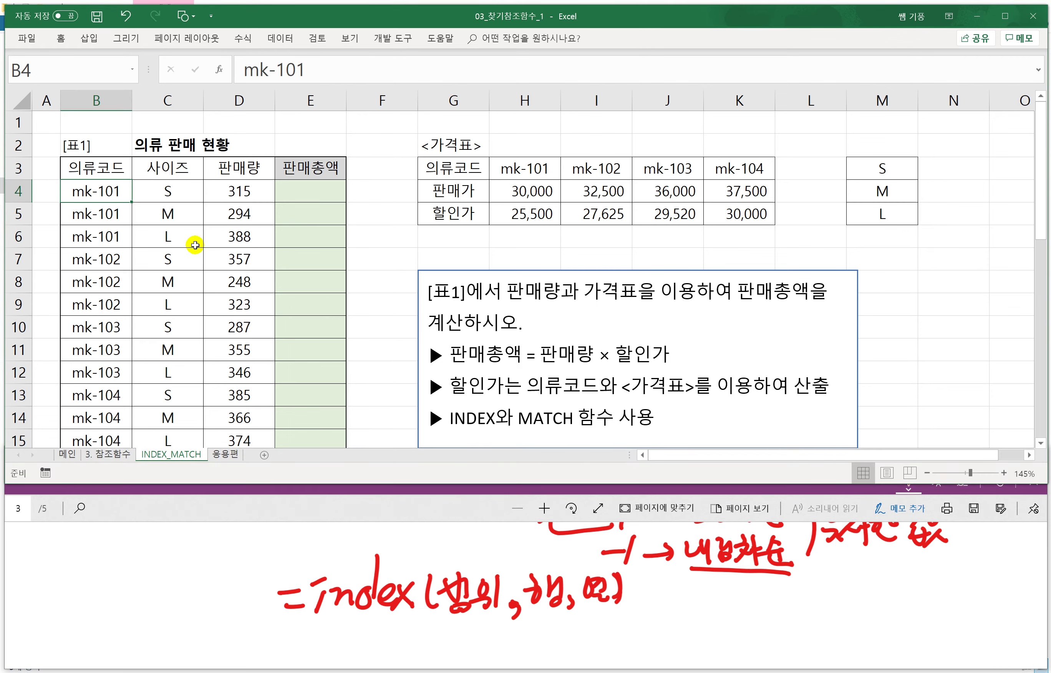
click(446, 254)
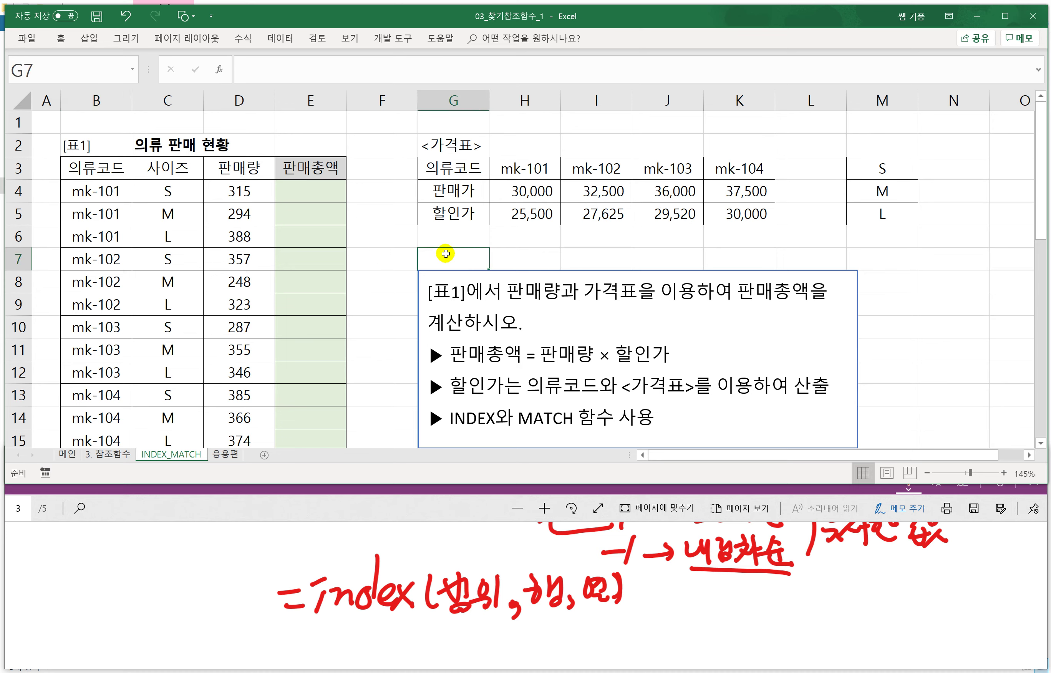
text(=INDE)
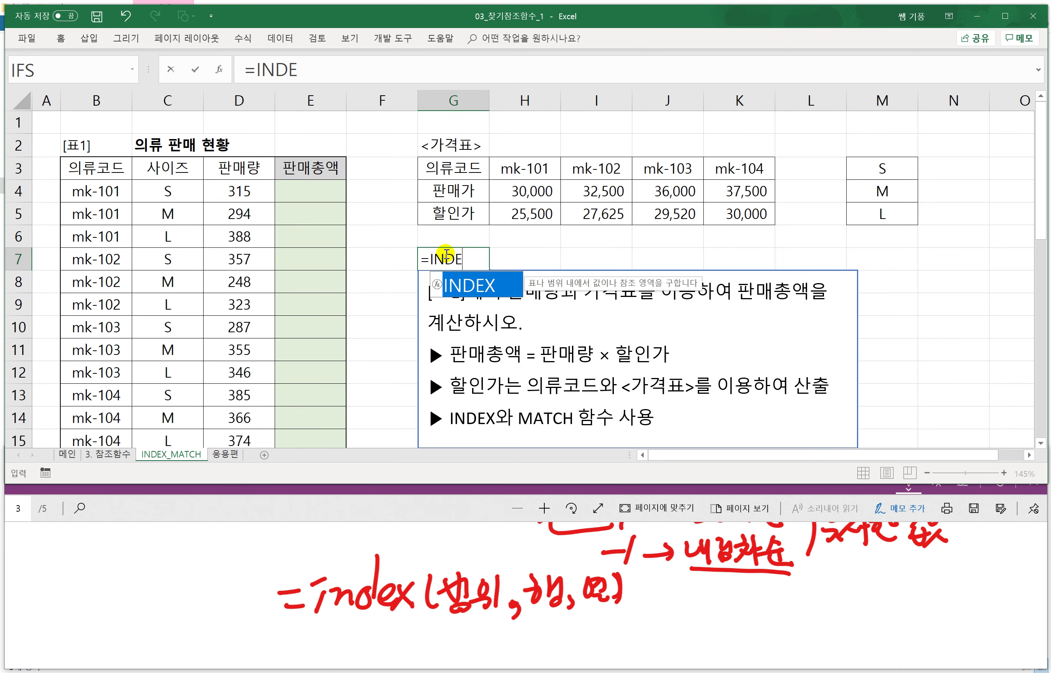
text(X()
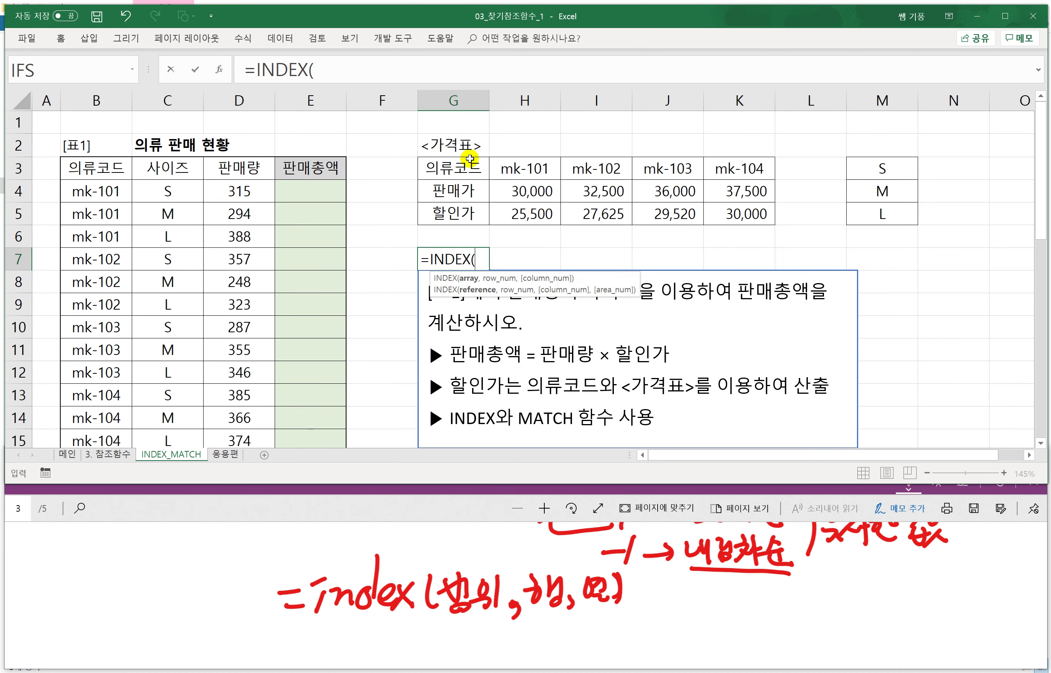
drag(435, 170, 727, 215)
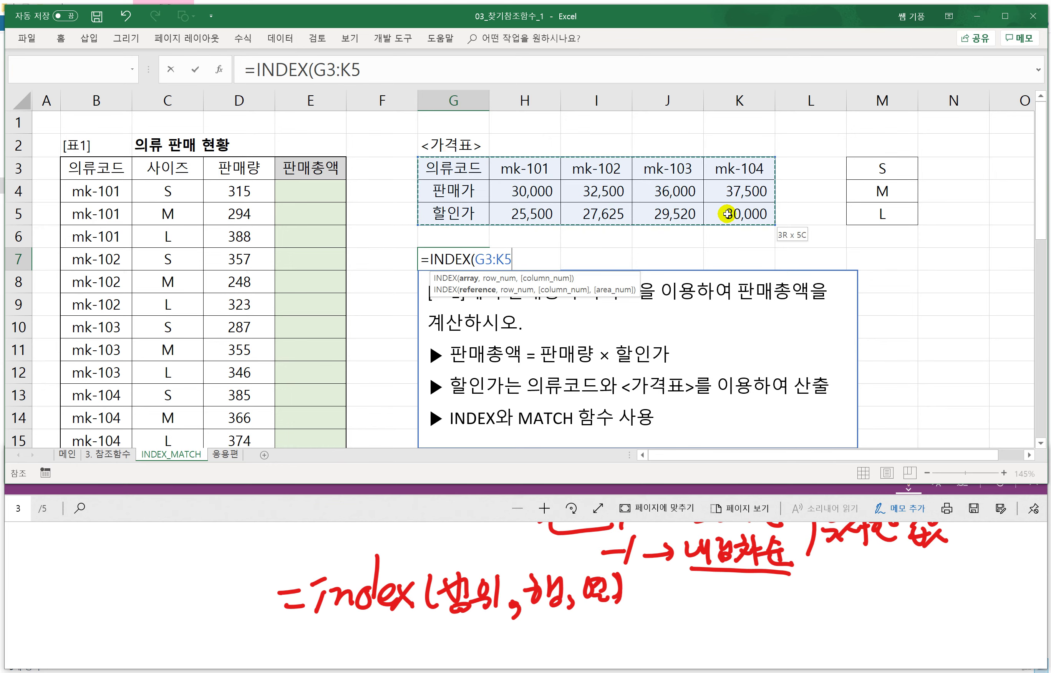
text(,)
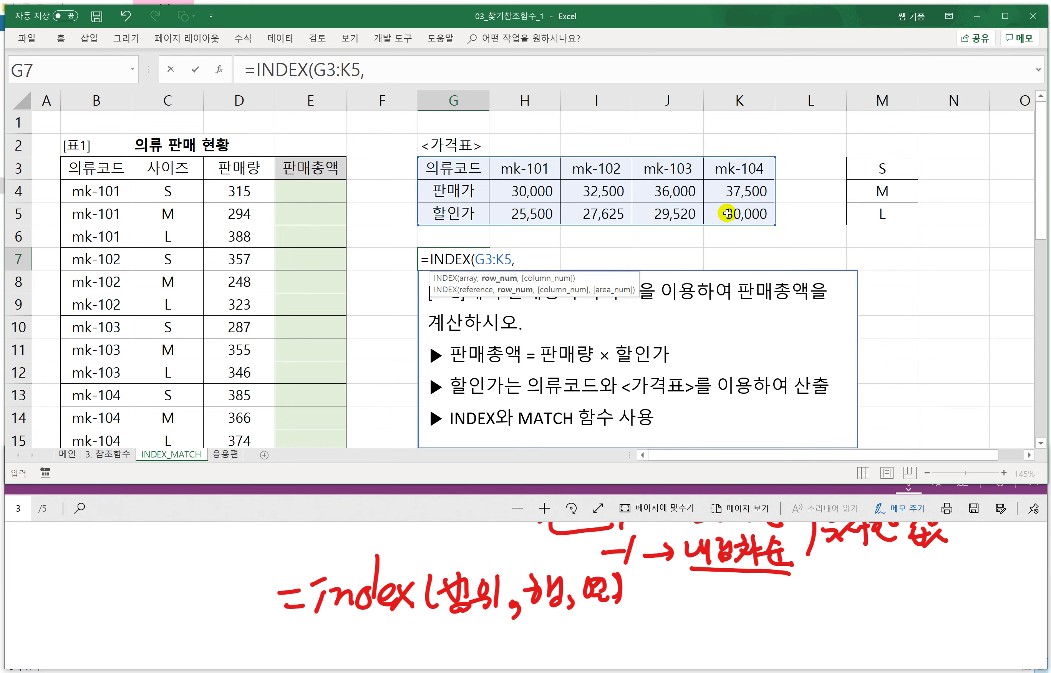
text(3,)
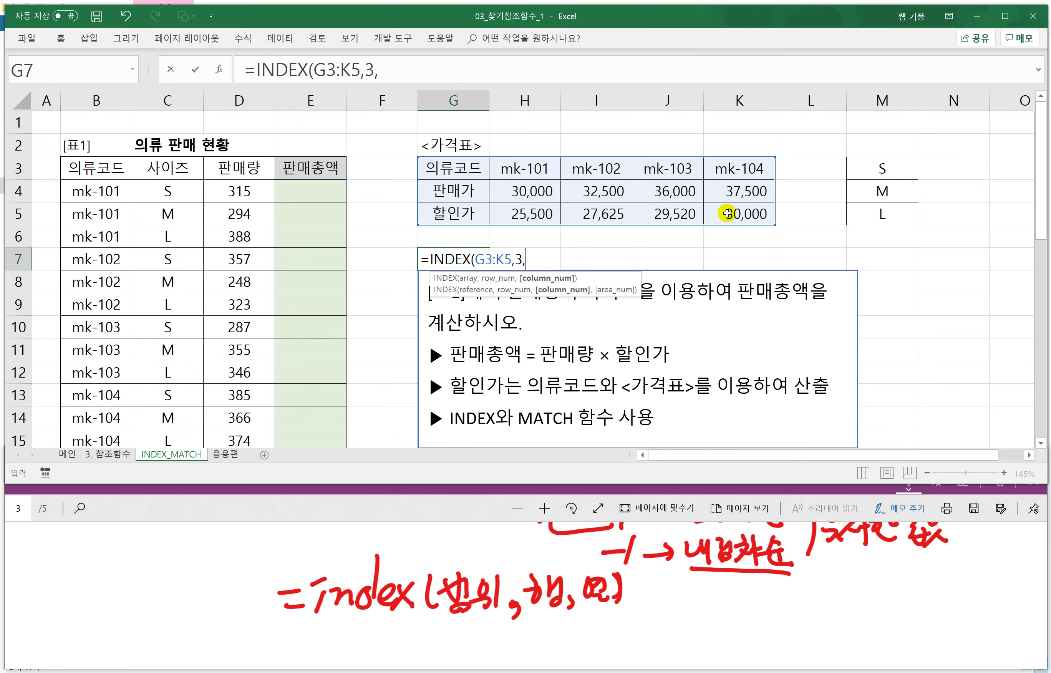
text(4))
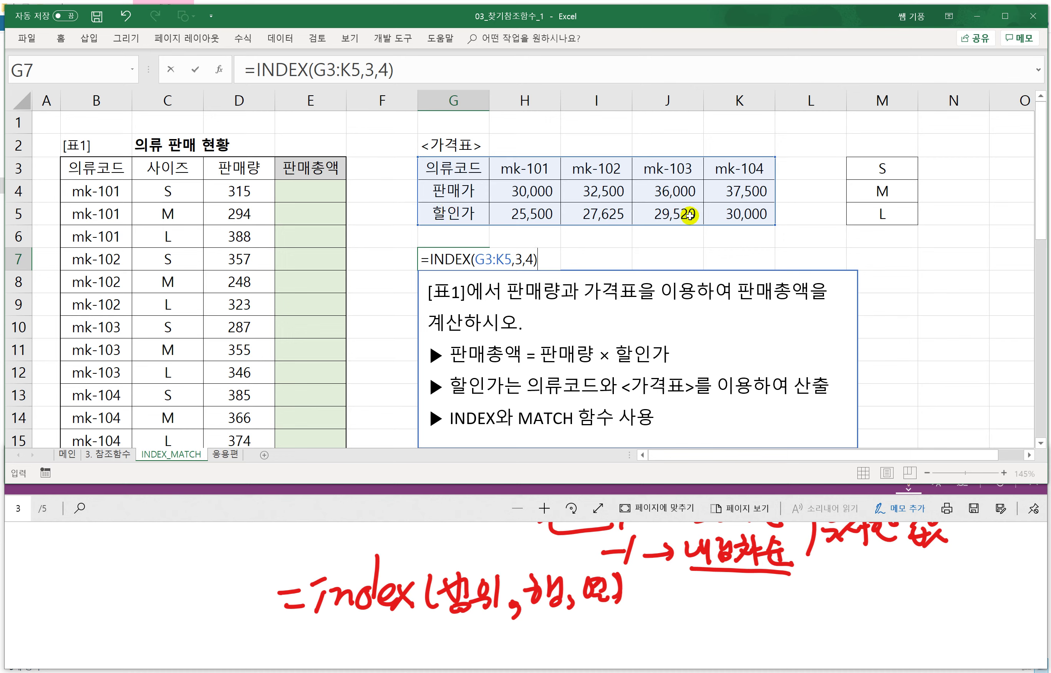
key(Return)
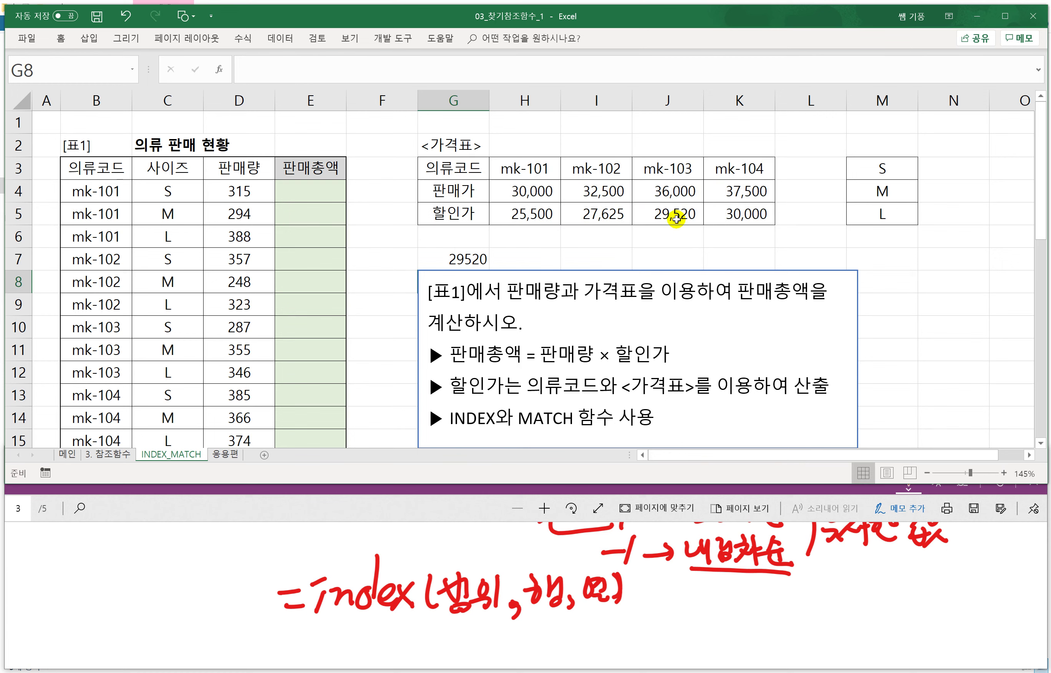
Step: Clear G7 and enter =INDEX(H5:K5,2,4) to try row 2 on the single 할인가 row
click(460, 259)
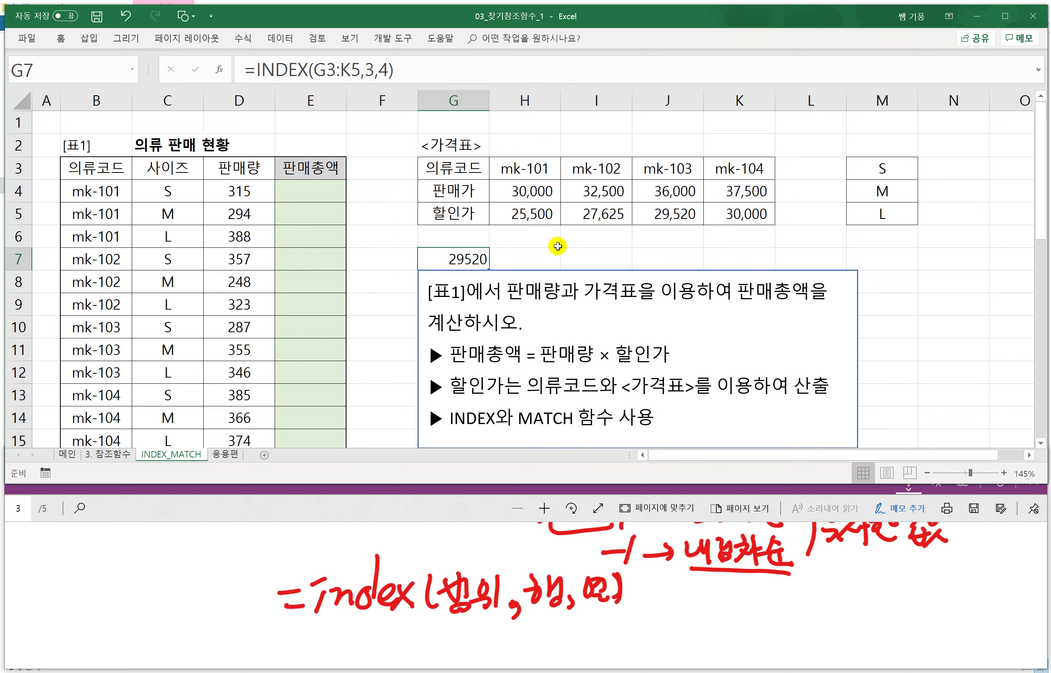
key(Delete)
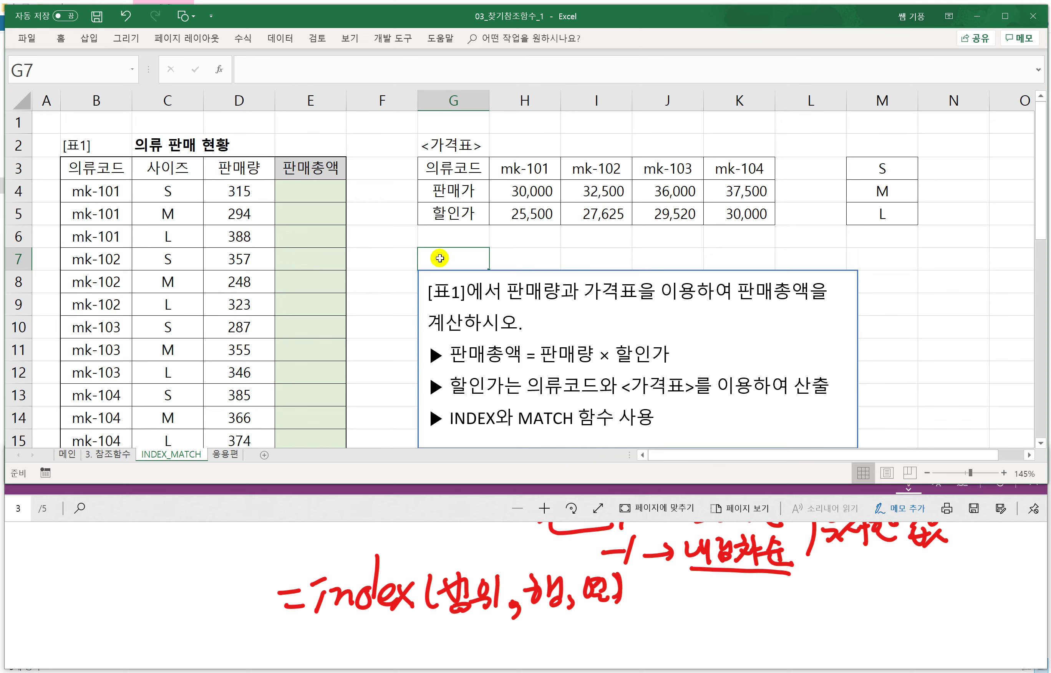
text(=IND)
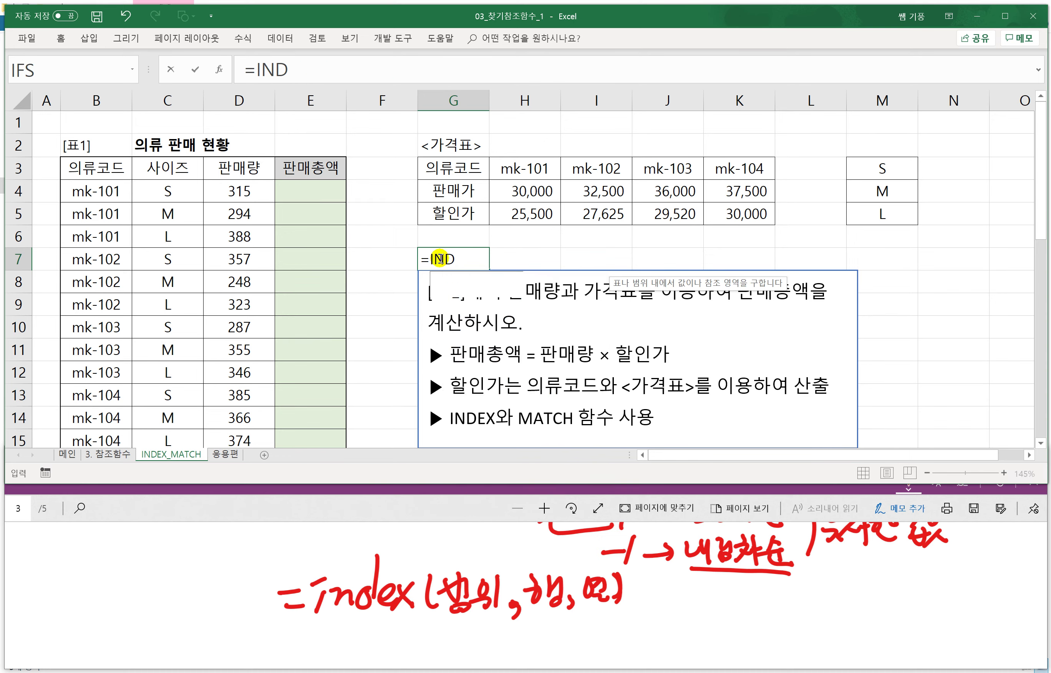
text(EX()
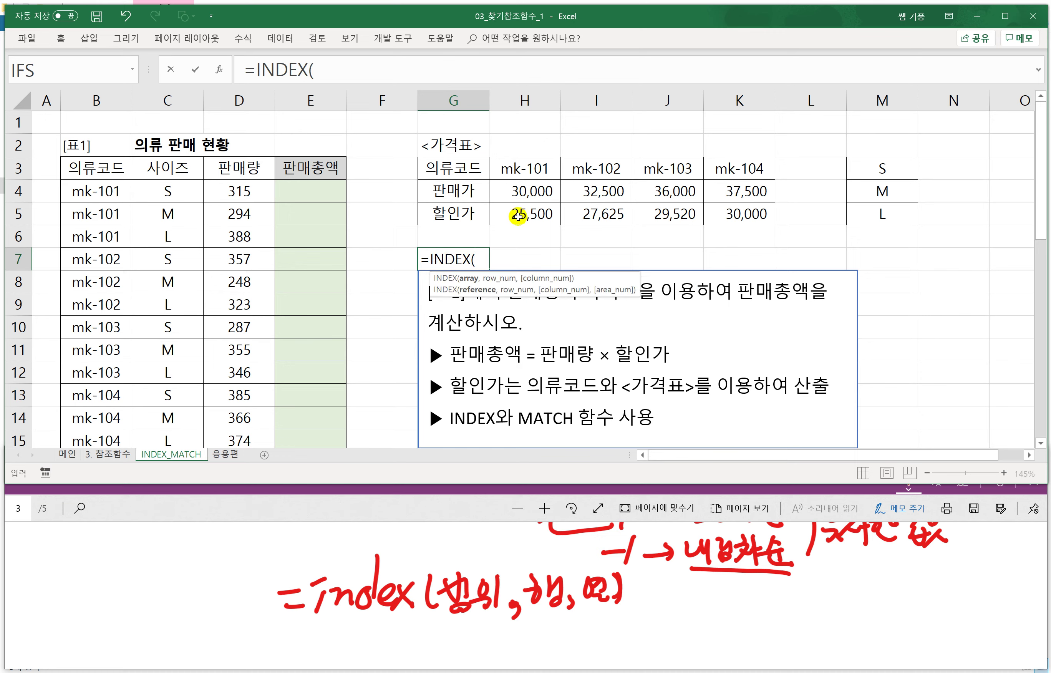
drag(516, 216, 726, 215)
text(,)
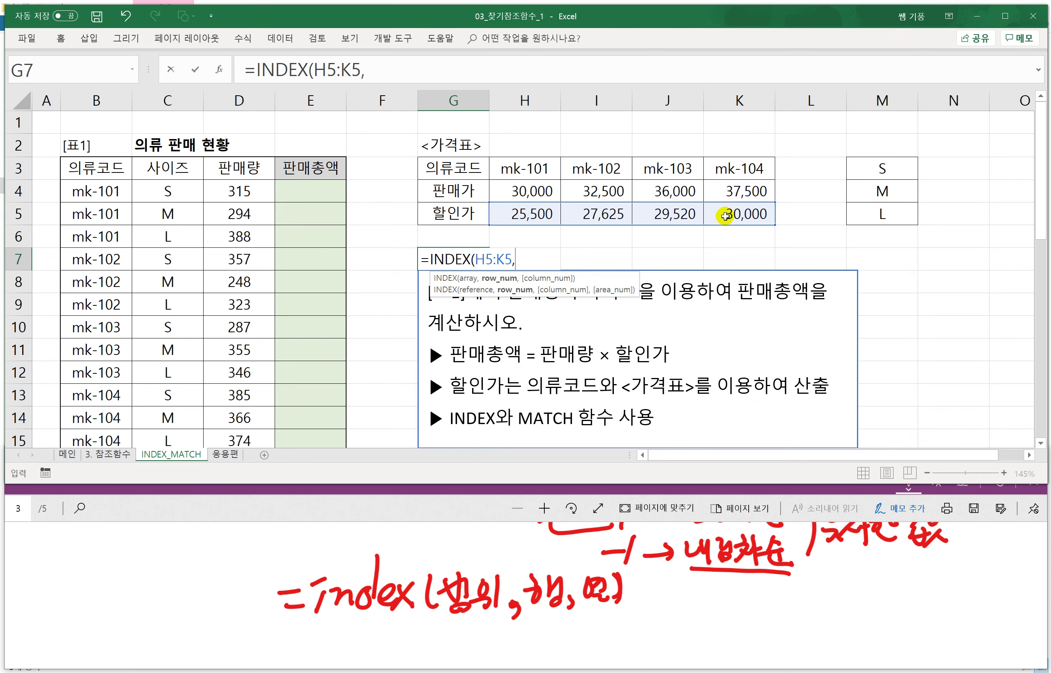
text(2,)
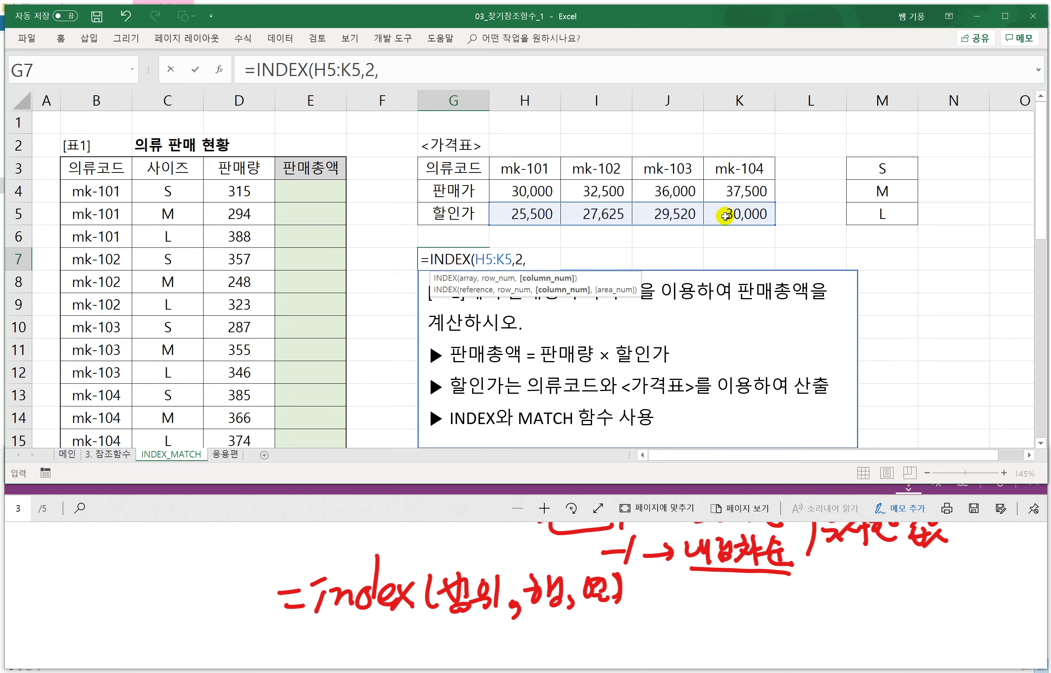
text(4))
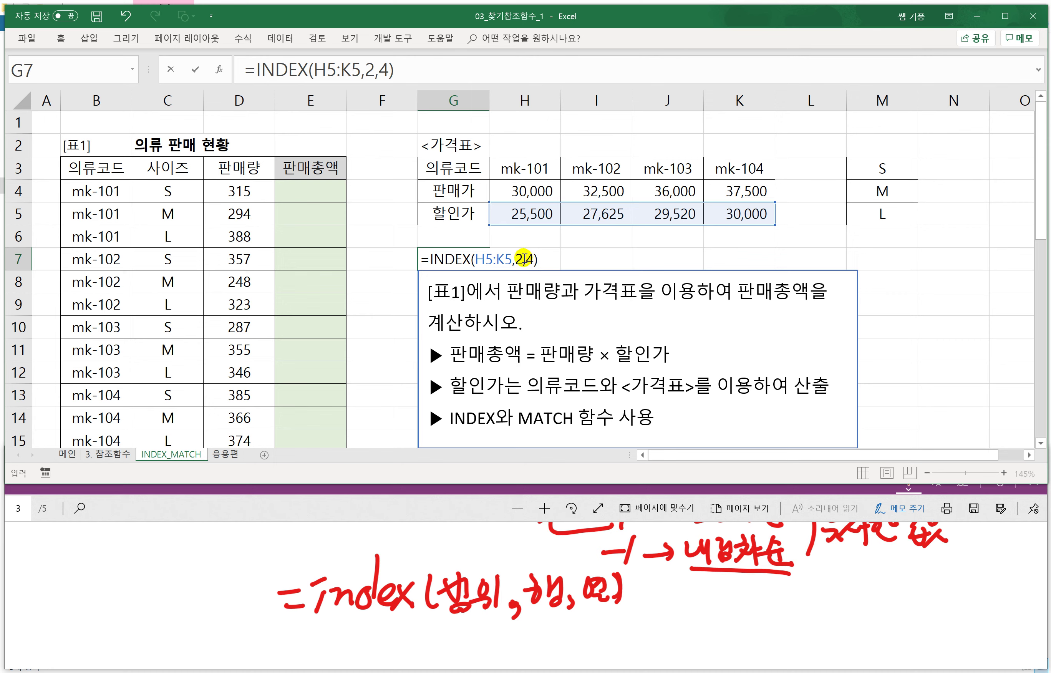
double_click(519, 260)
text(1)
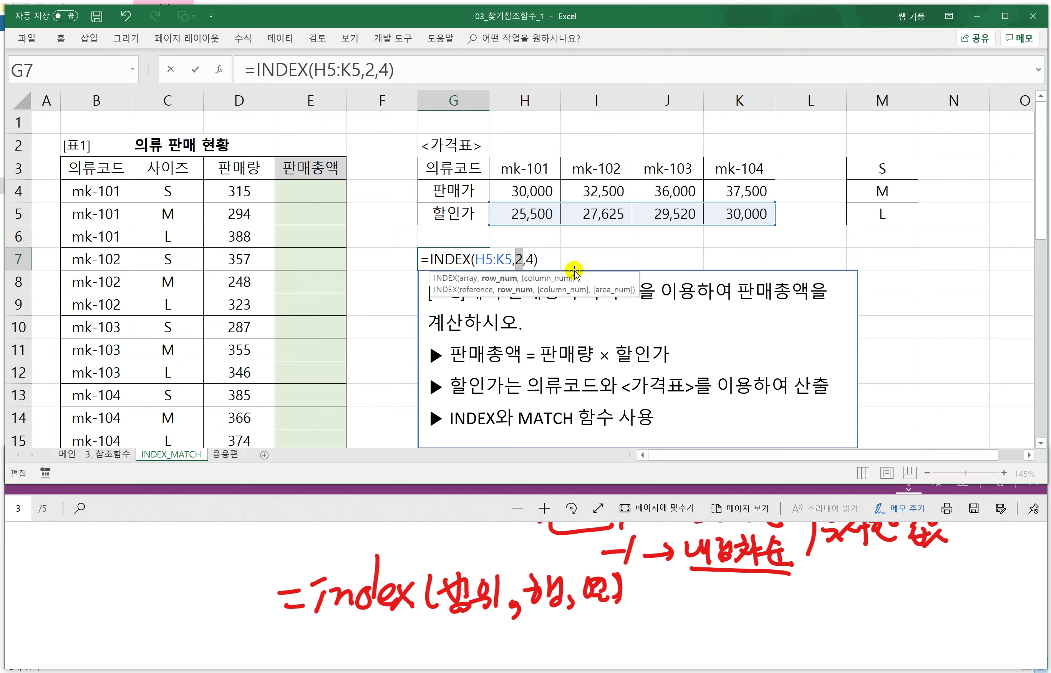
key(BackSpace)
text(2)
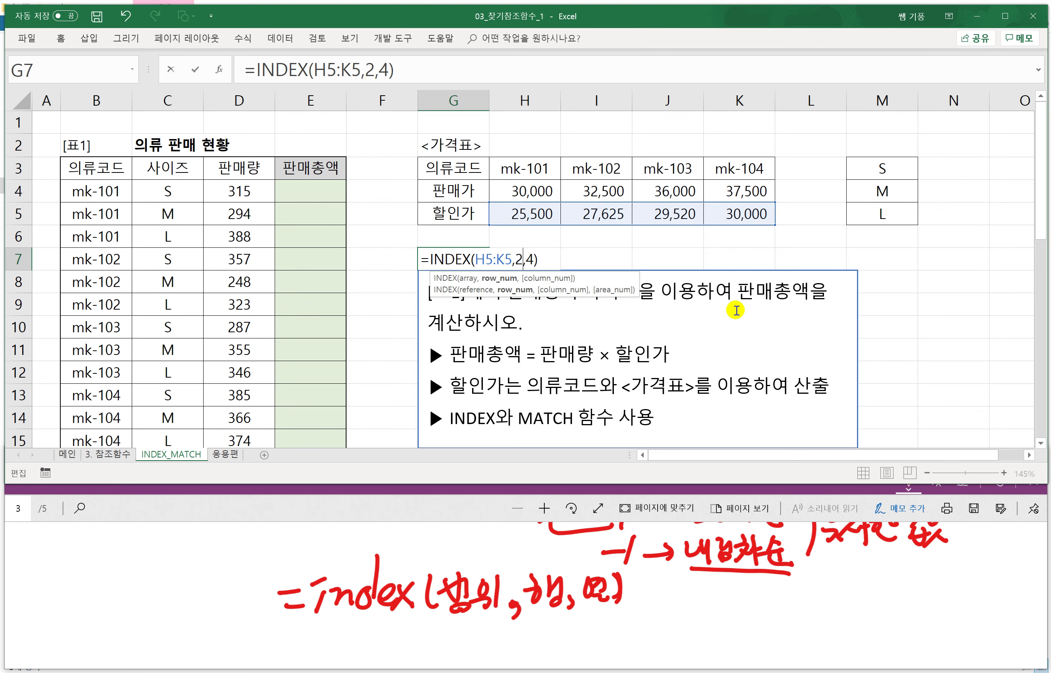
key(Return)
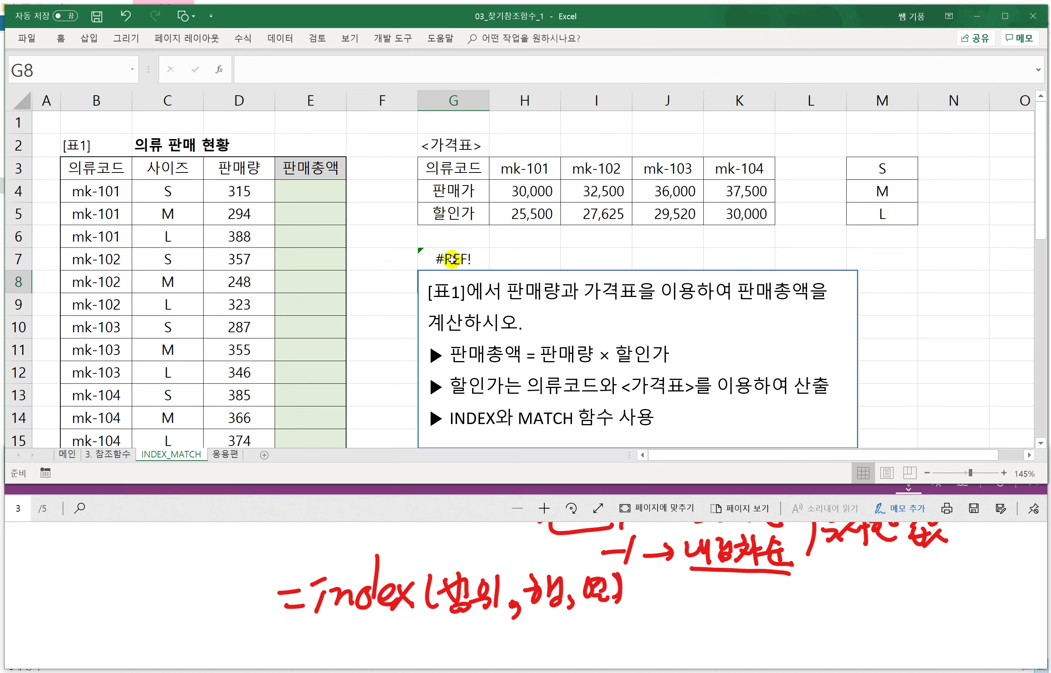
Step: Change the row number in G7's INDEX formula to 1, and clear the practice cell
double_click(451, 260)
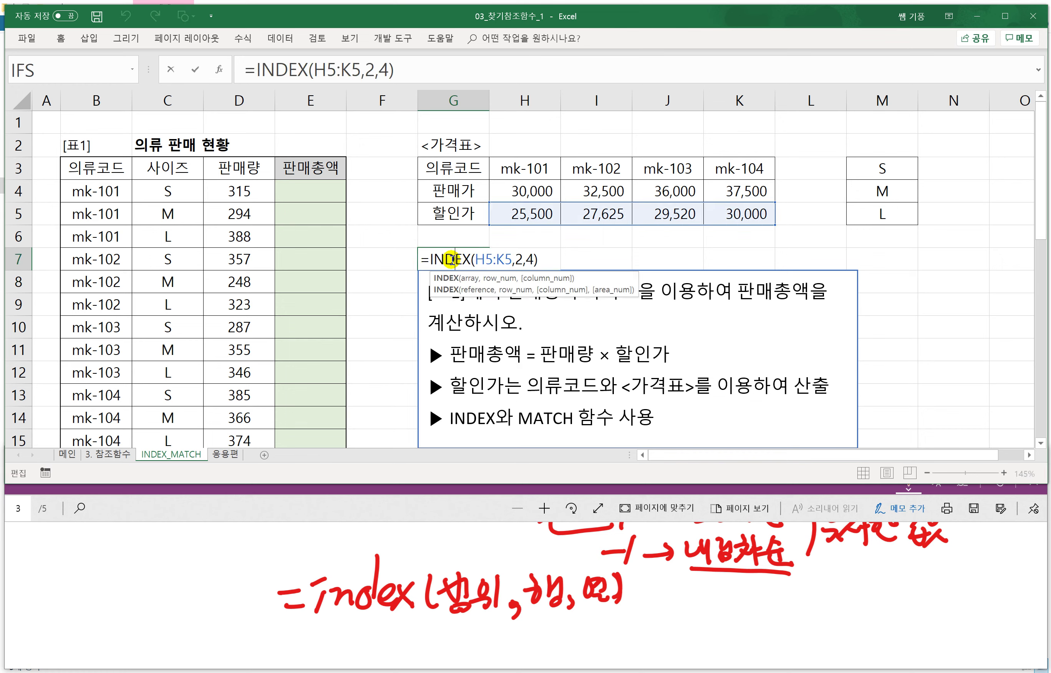
click(519, 260)
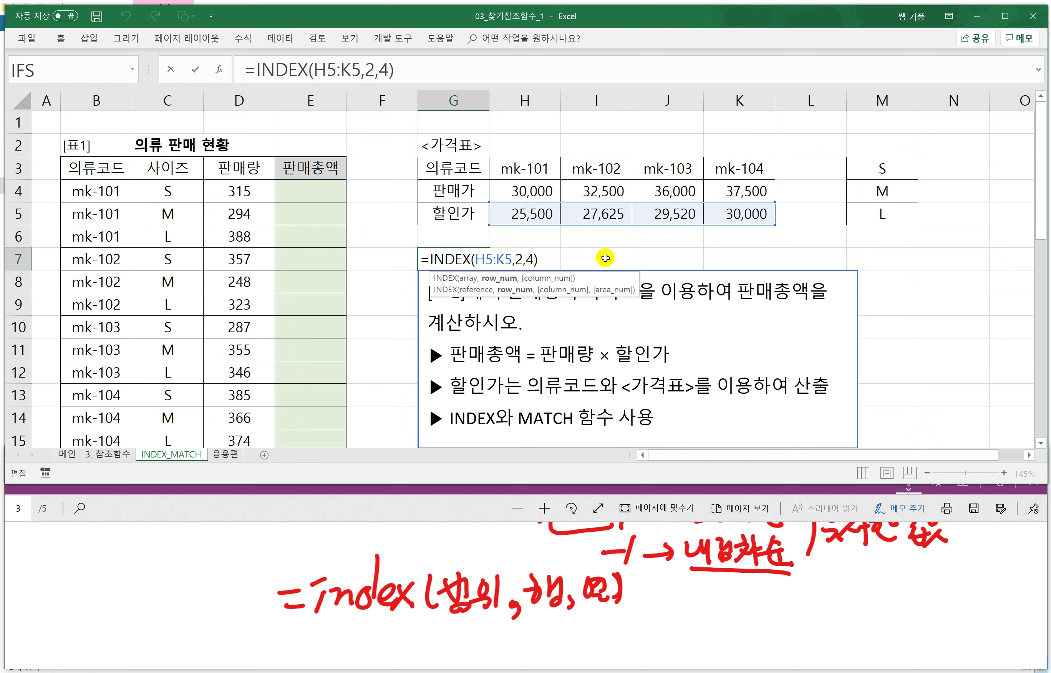
key(BackSpace)
text(1)
key(Return)
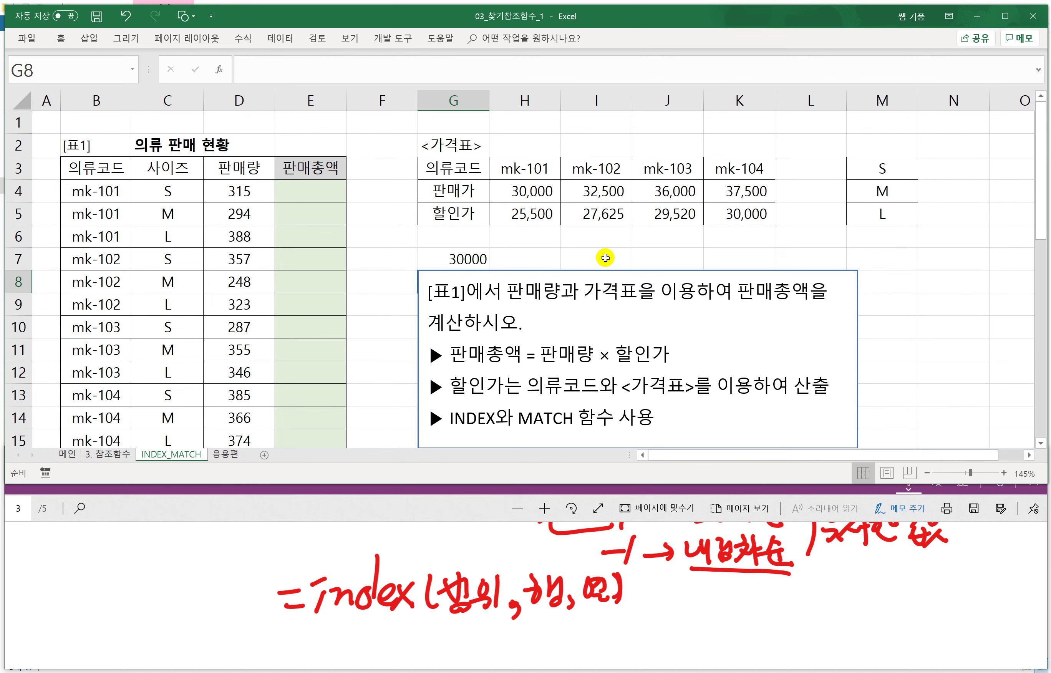
click(458, 255)
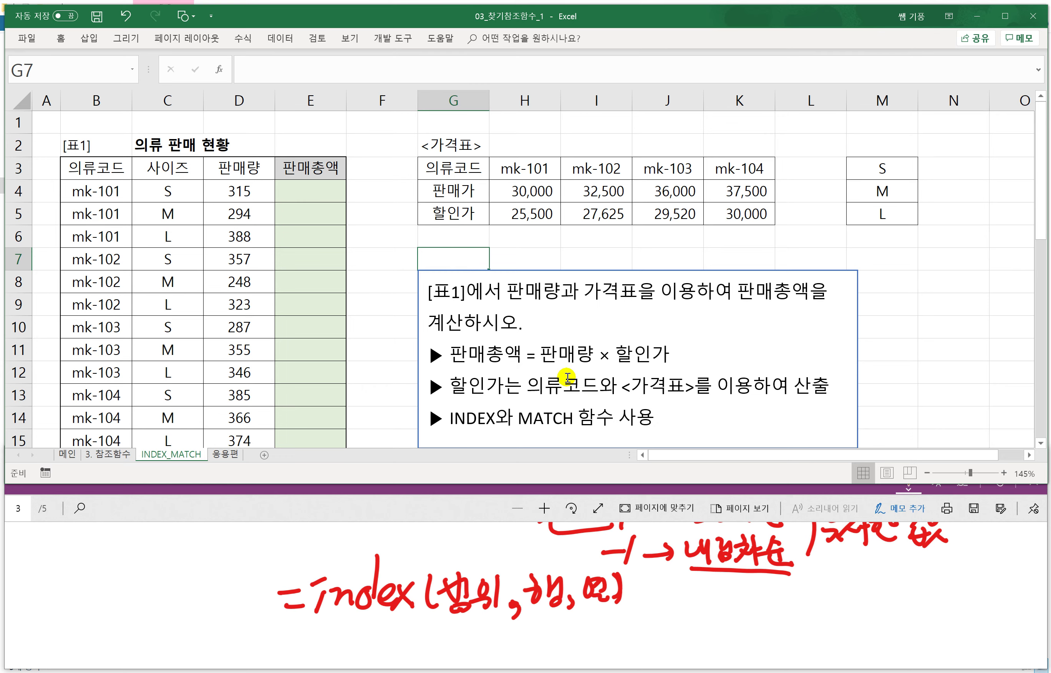
Step: Enter =MATCH(B4,$H$3:$K$3,0) in E4 to find the 의류코드 position, and fill it down the 판매총액 column
scroll(567, 377, down, 4)
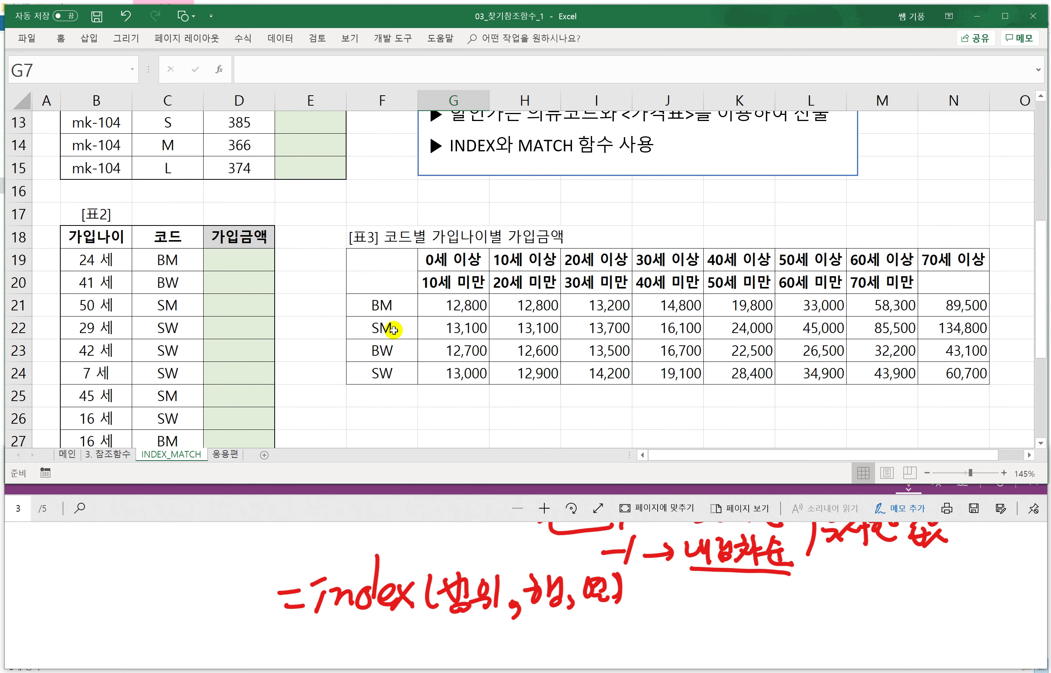
scroll(423, 304, up, 4)
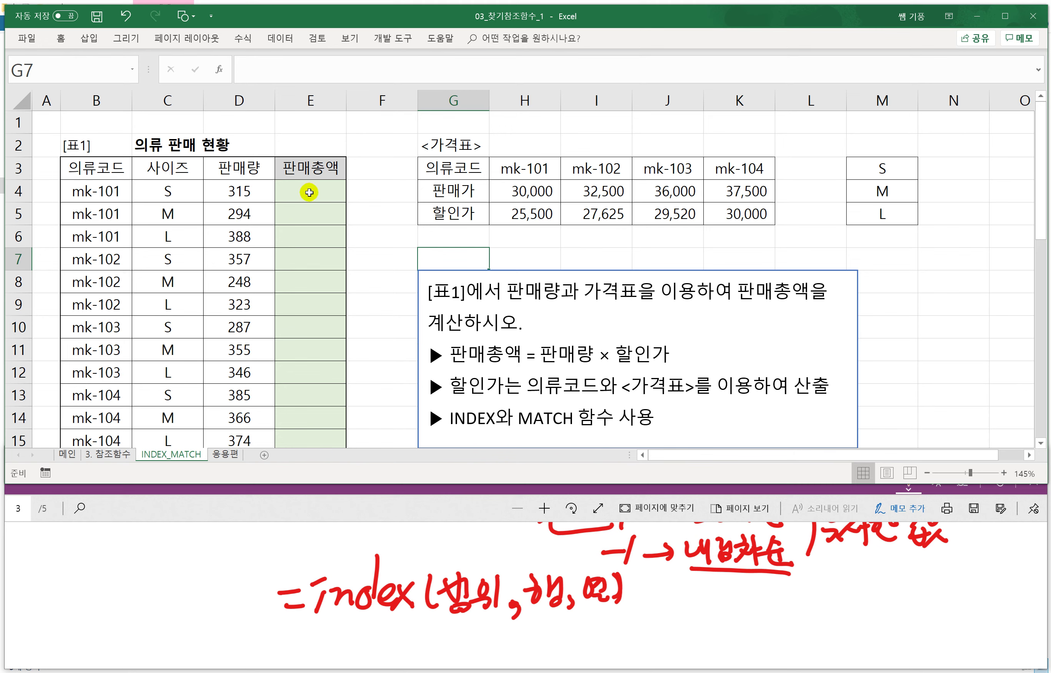
click(309, 192)
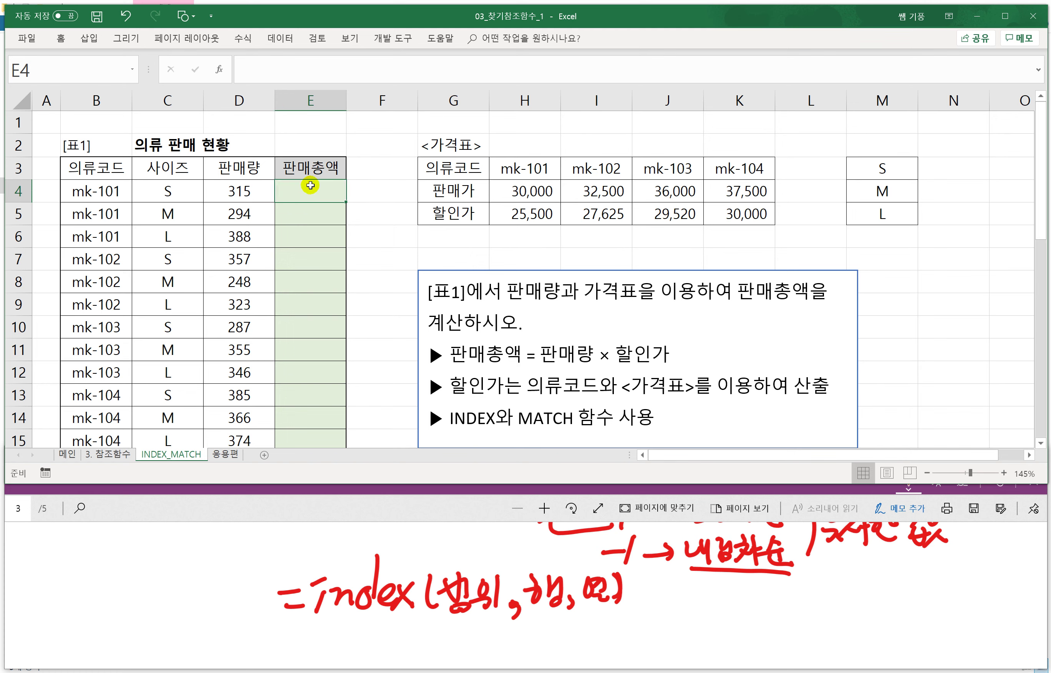
text(=MATCH()
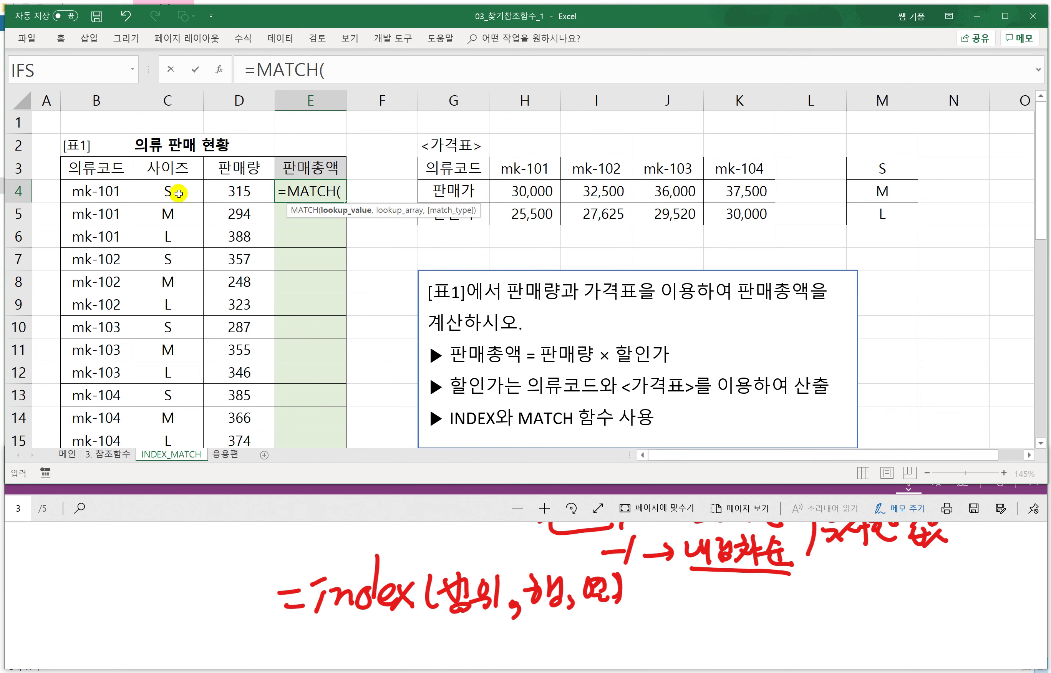
click(100, 191)
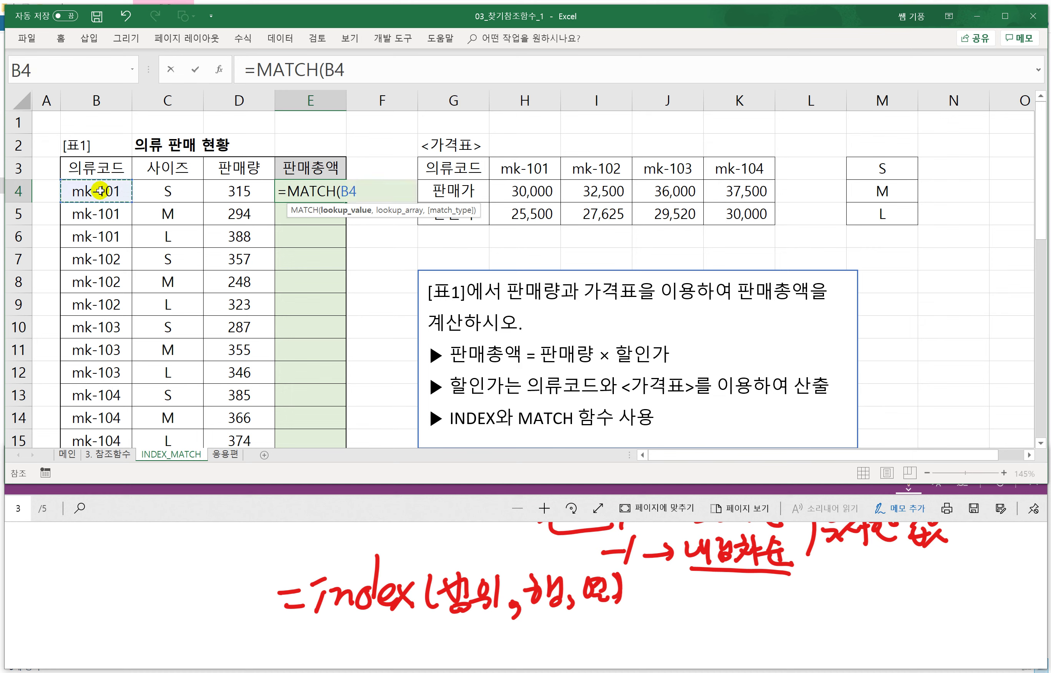
text(,)
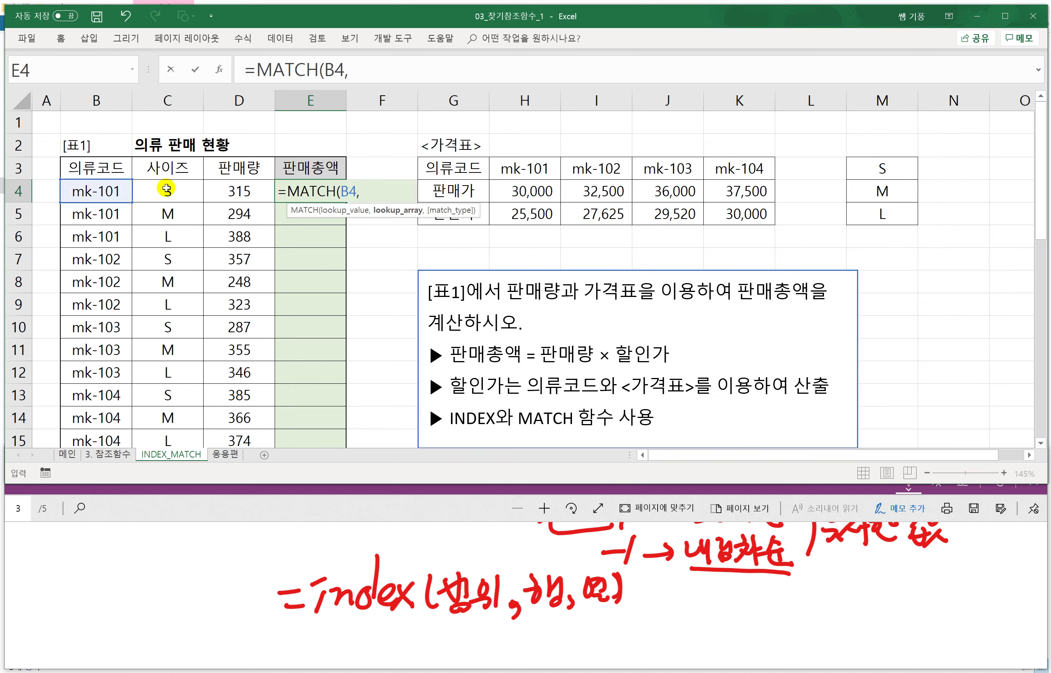
click(524, 168)
drag(629, 167, 721, 163)
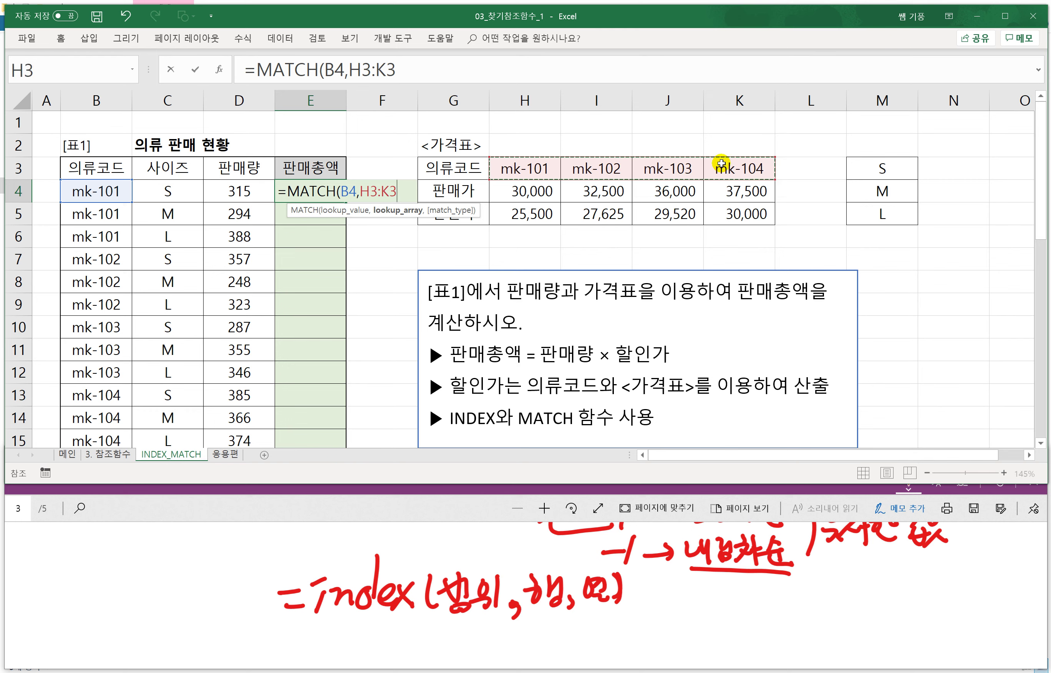
key(F4)
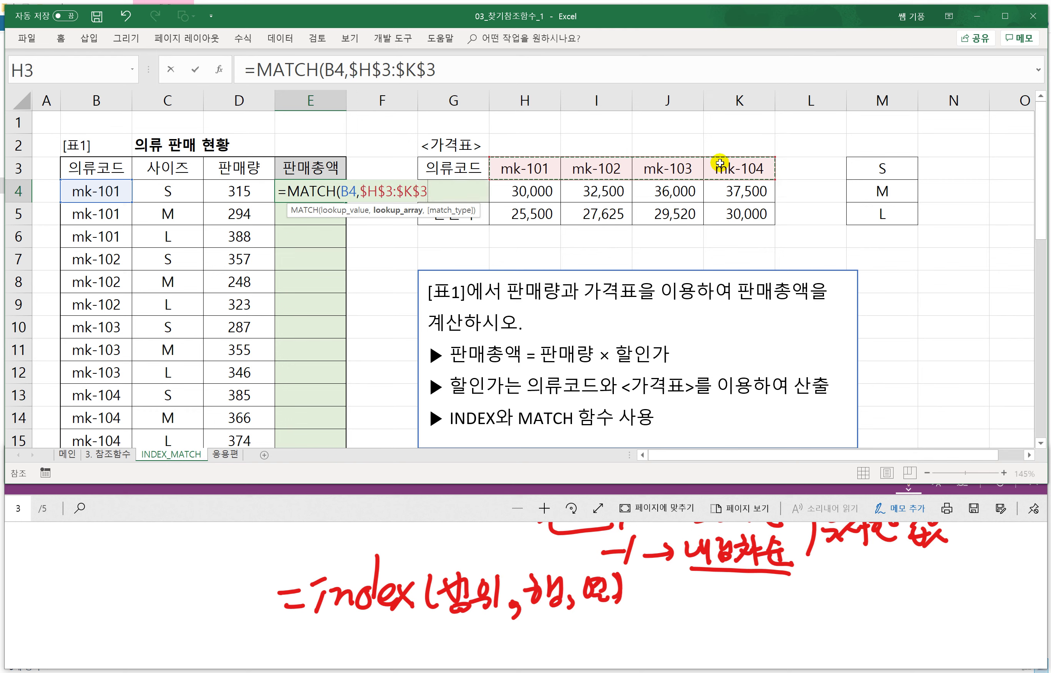
text(,)
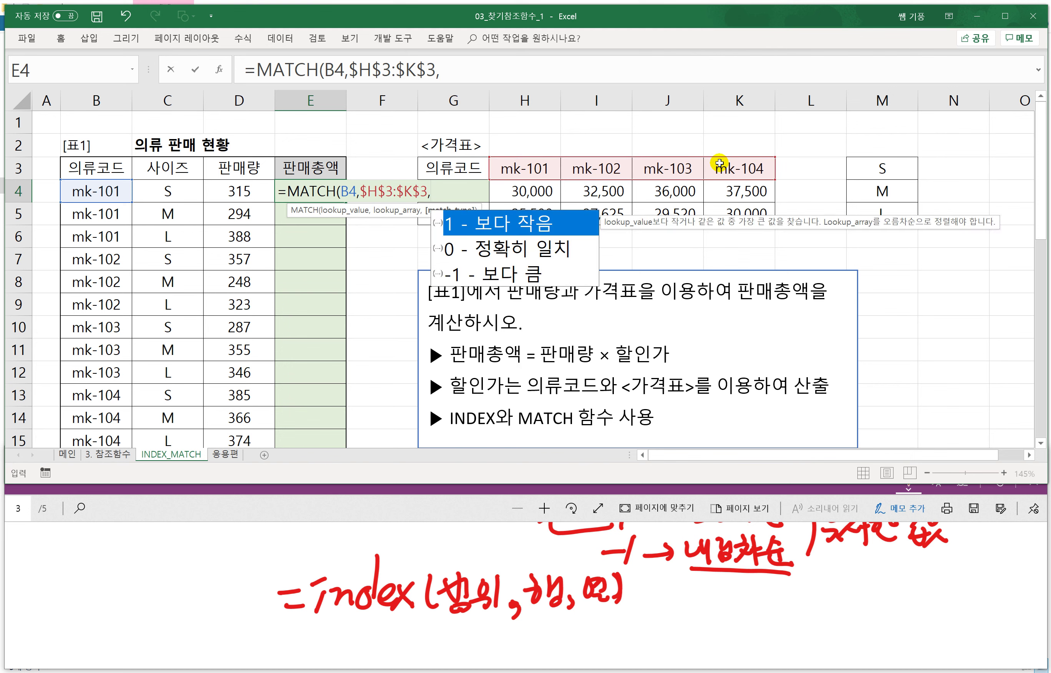
text(0))
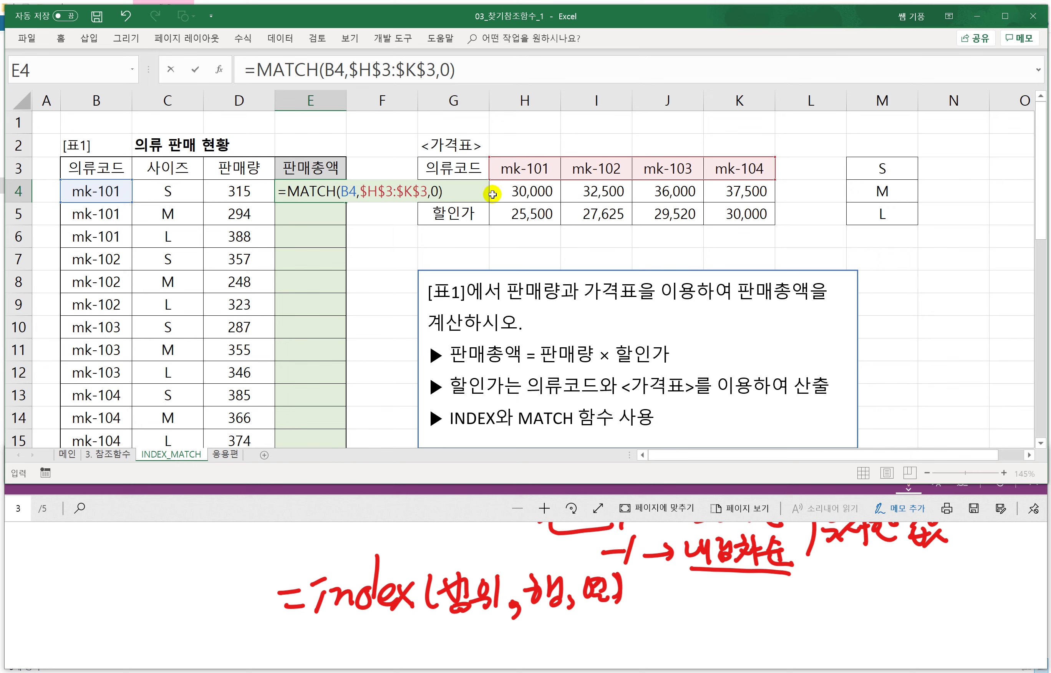
key(Return)
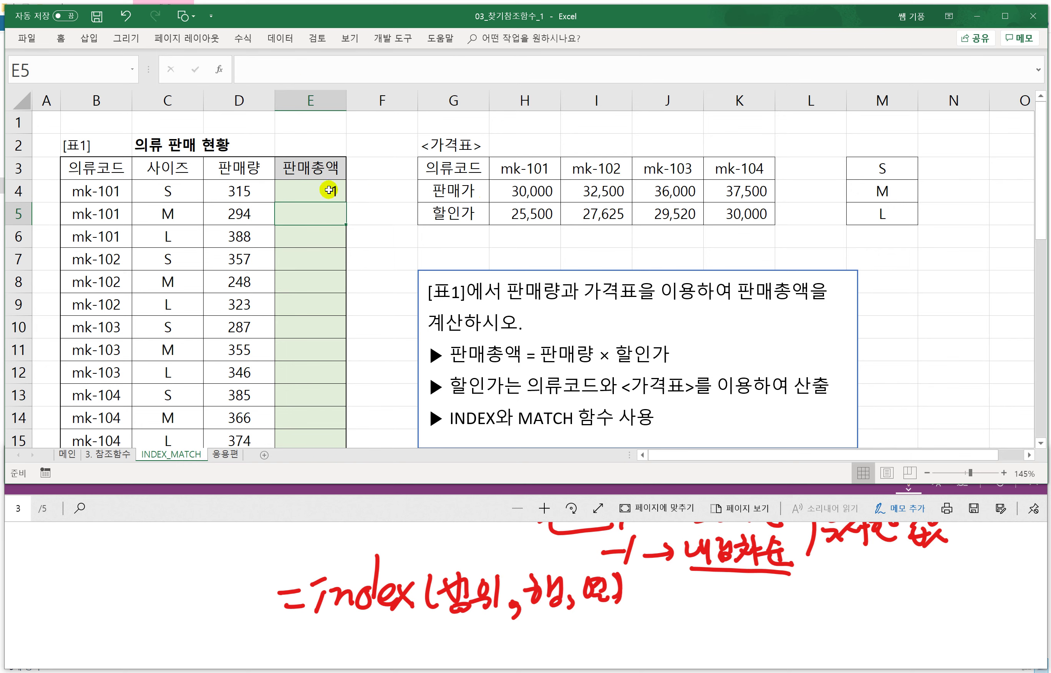
click(318, 197)
double_click(345, 201)
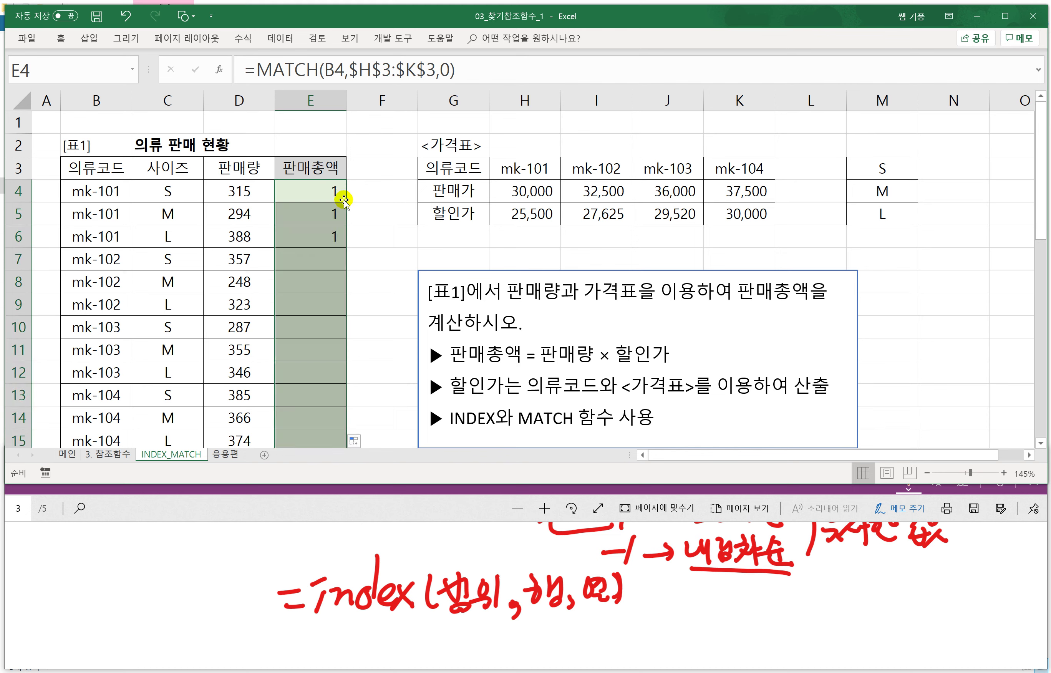
Step: Wrap E4's MATCH formula in INDEX, with the 할인가 prices H5:K5 as its range
click(332, 196)
double_click(332, 196)
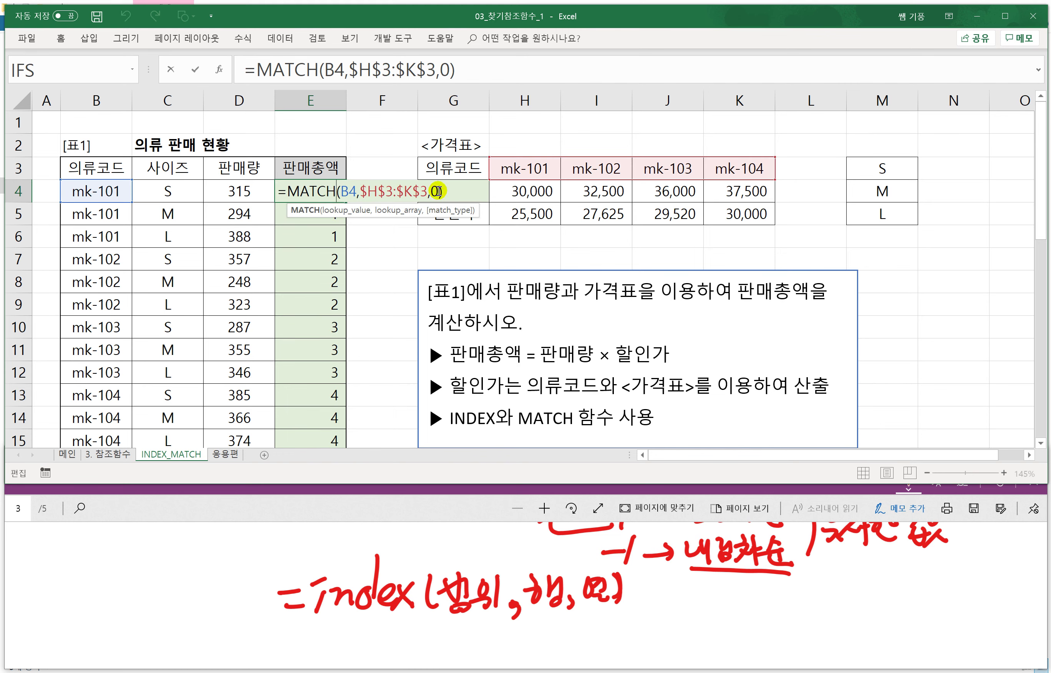
click(287, 191)
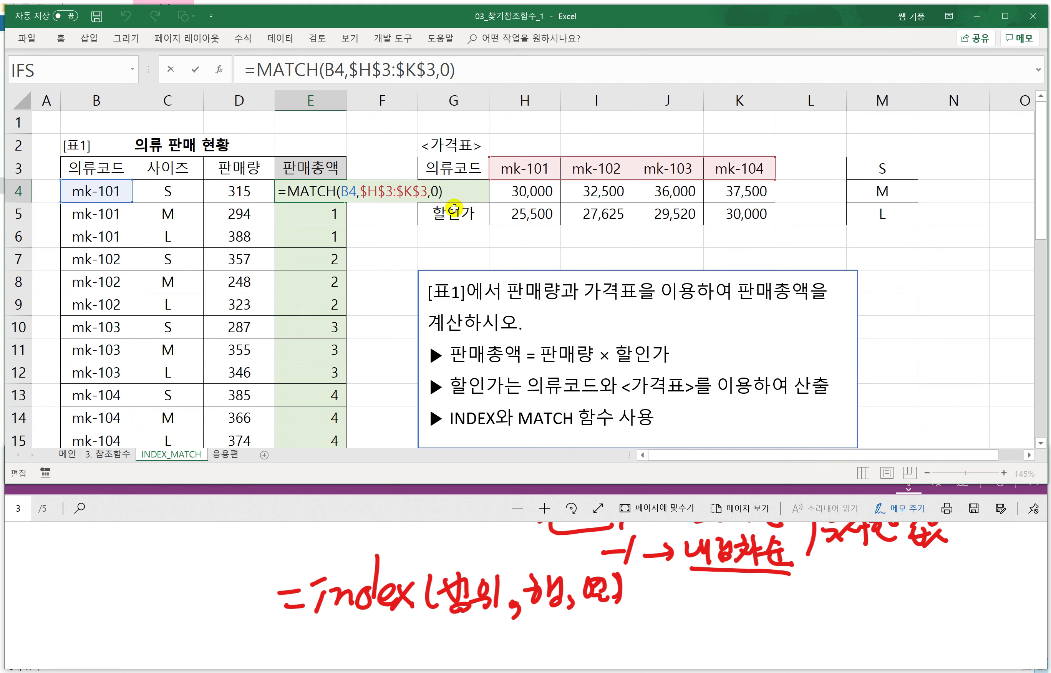
text(INDEX)
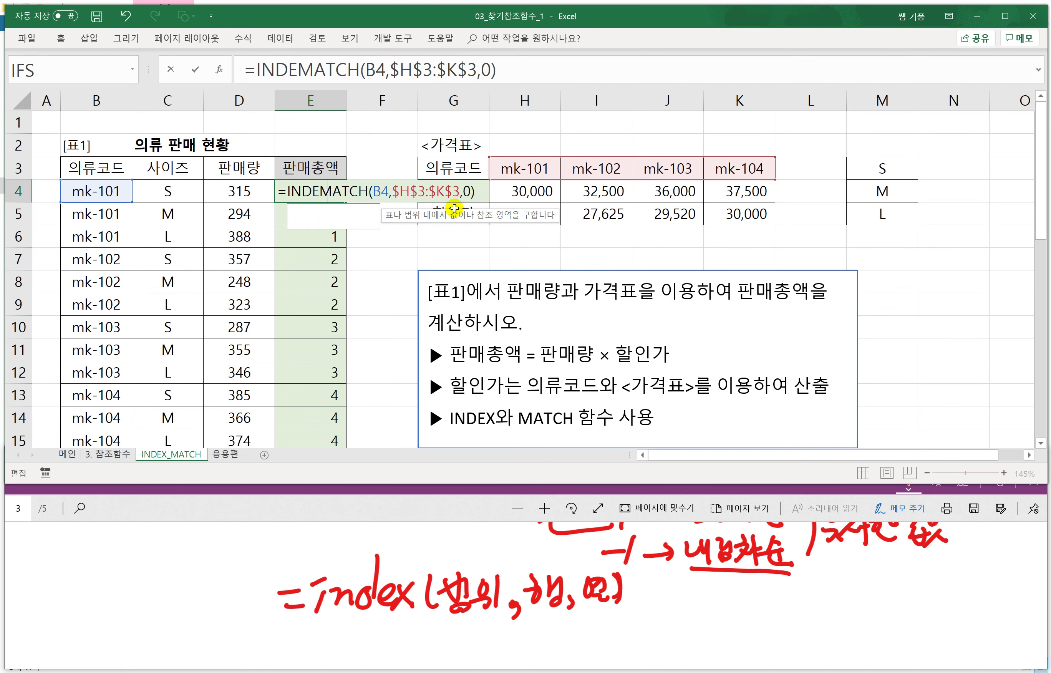
text(()
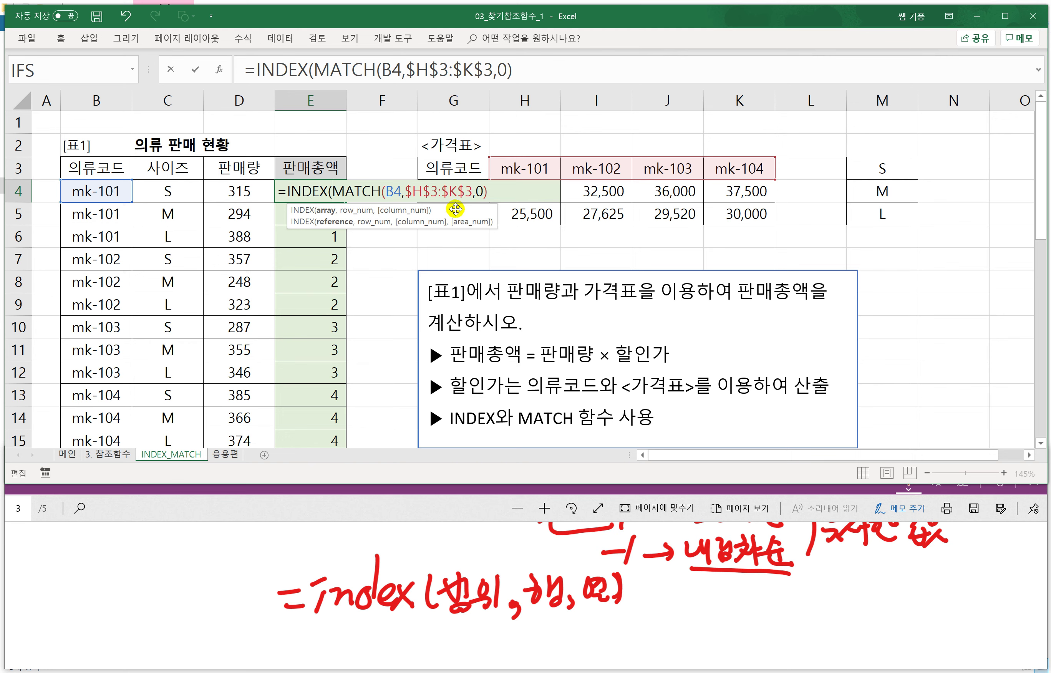
drag(513, 212, 721, 213)
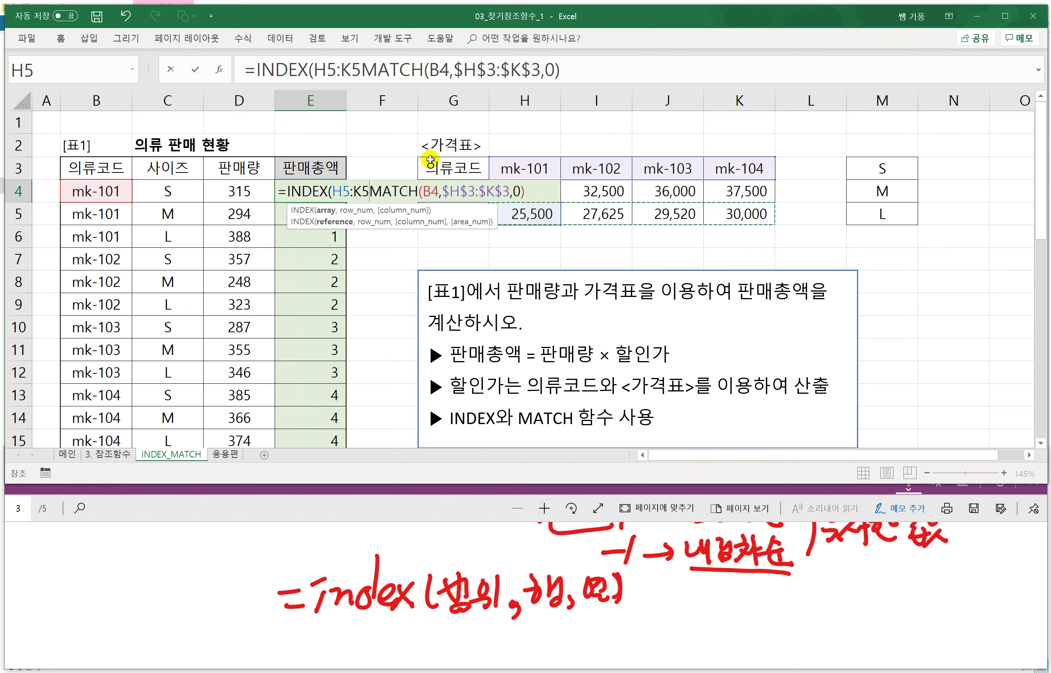
text(,)
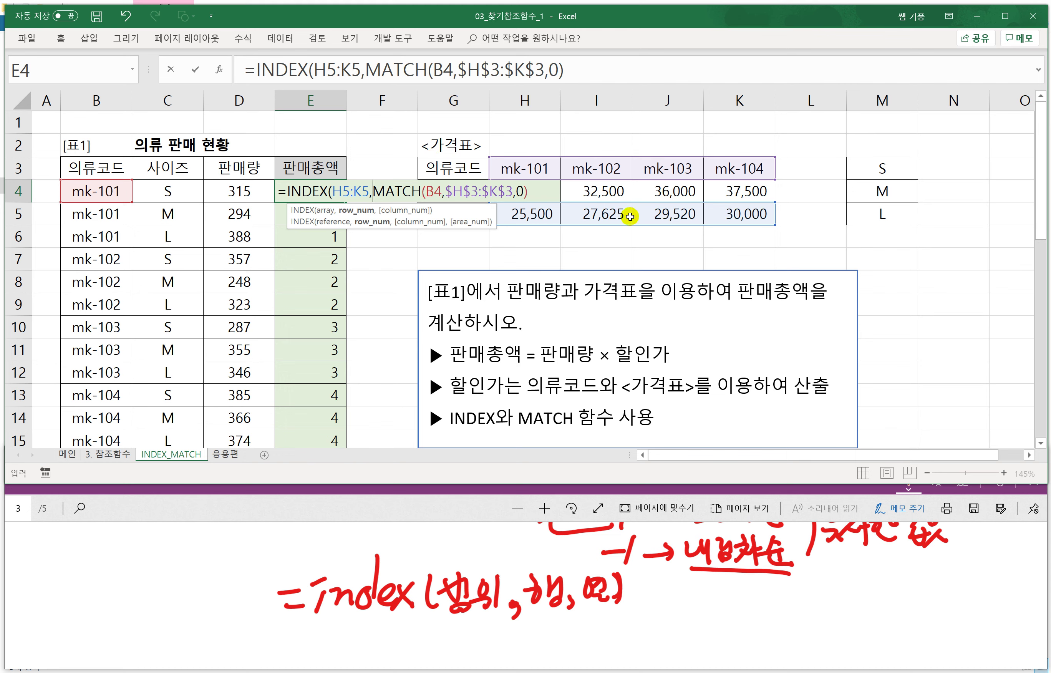
Step: Set the INDEX row number to 1, with MATCH as the column argument, and accept the proposed closing-parenthesis correction
text(1)
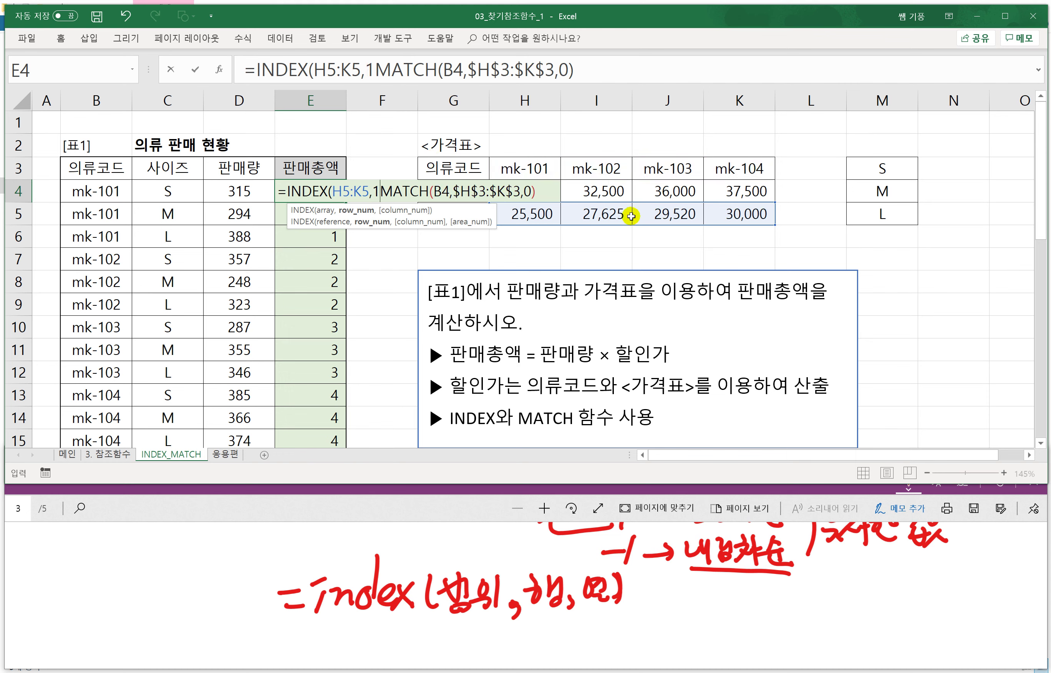
text(,)
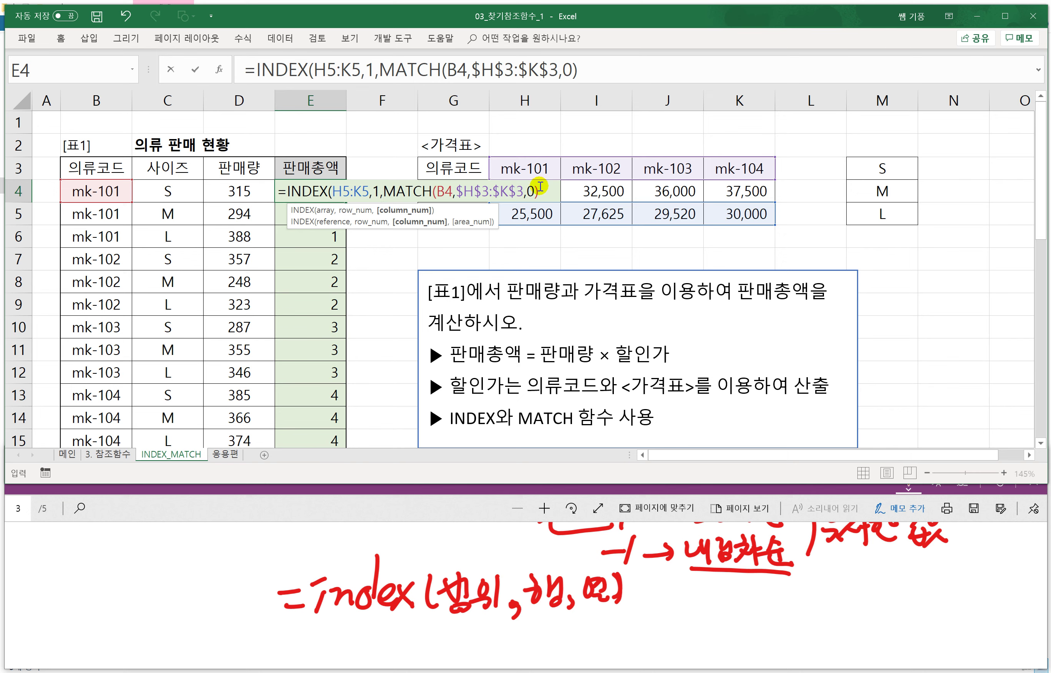
click(383, 195)
drag(447, 207, 464, 235)
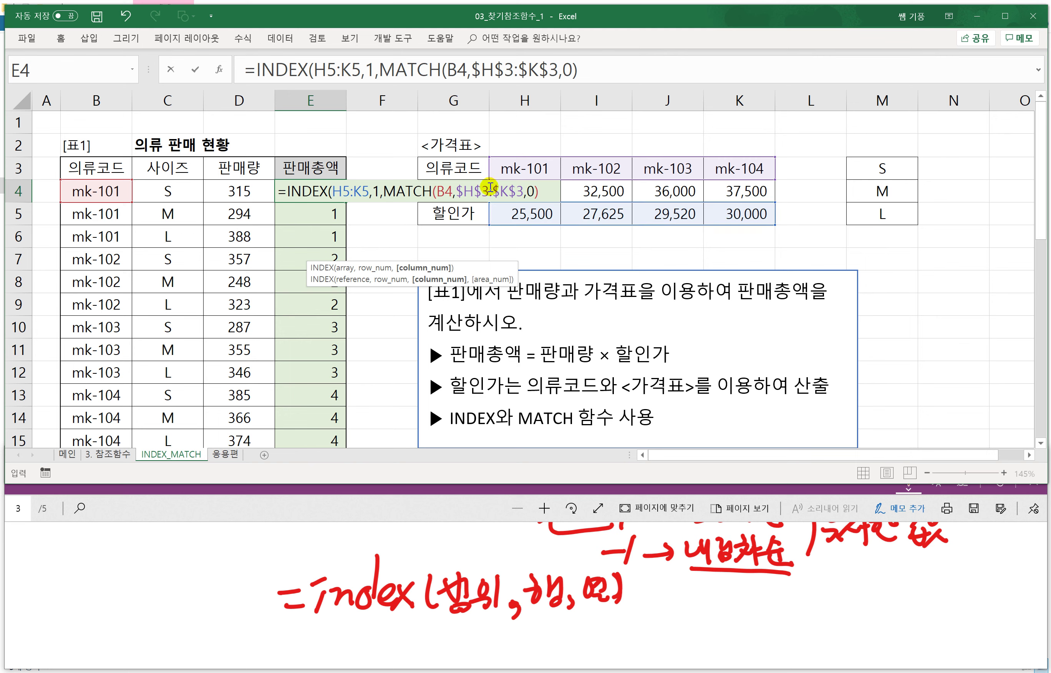
key(Return)
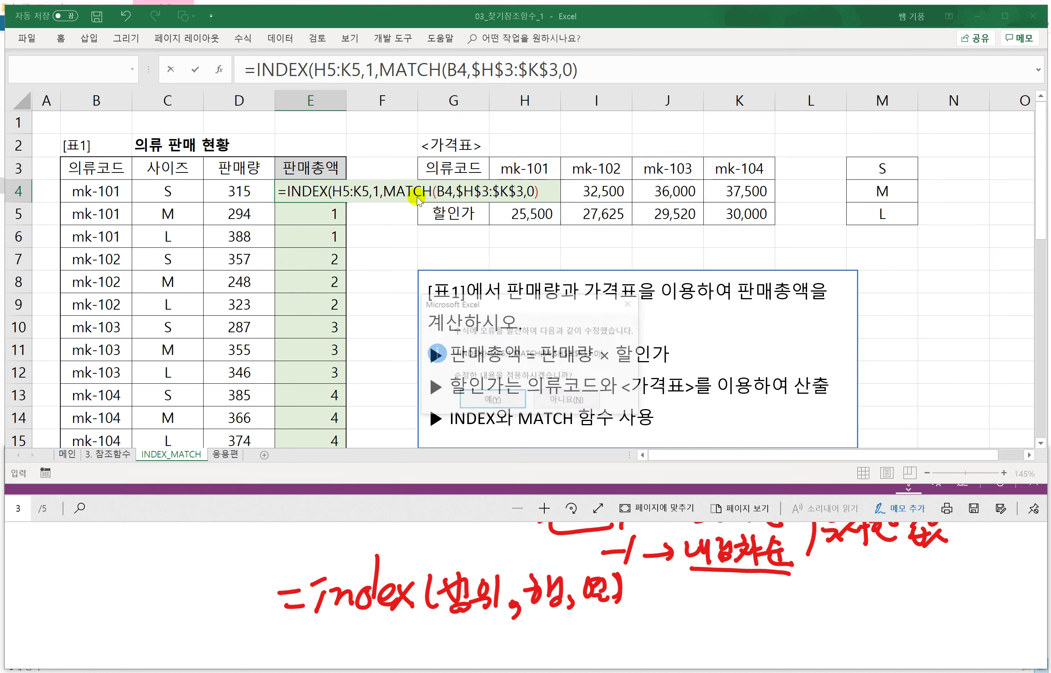
click(492, 402)
Step: Review E4's corrected INDEX and MATCH formula, and fill it down the 판매총액 column
double_click(326, 192)
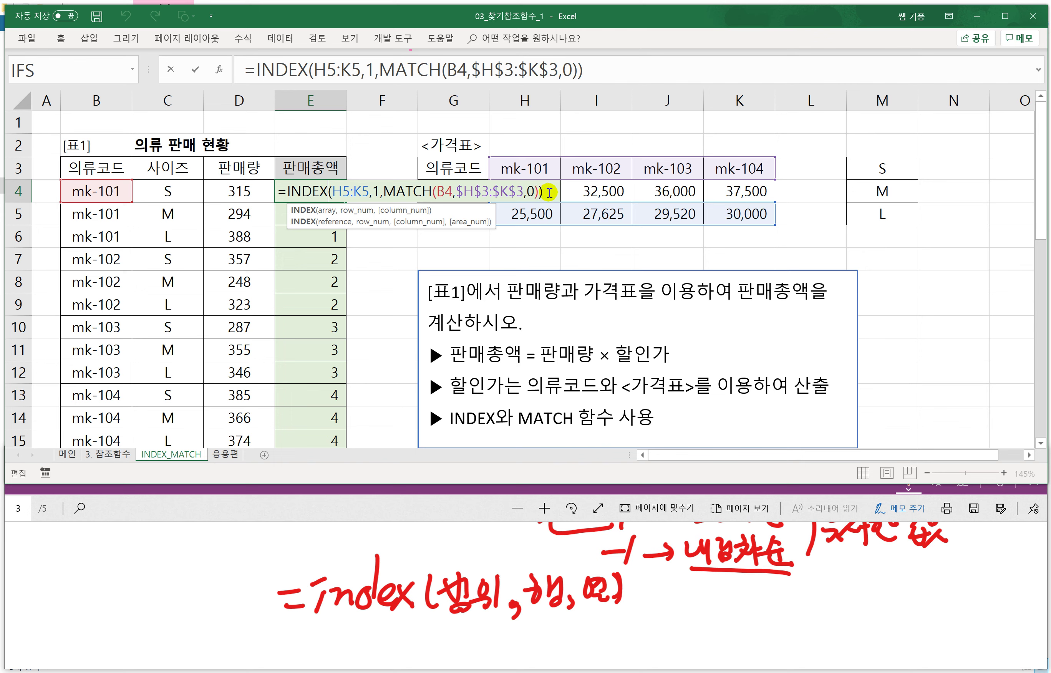
click(550, 192)
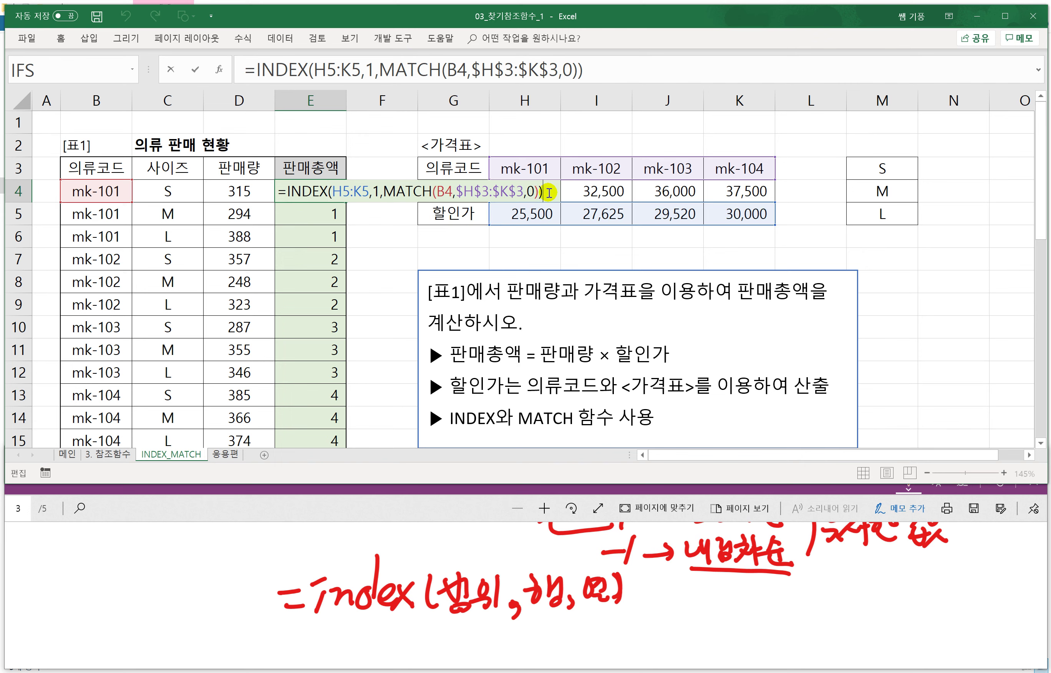
key(Return)
click(306, 193)
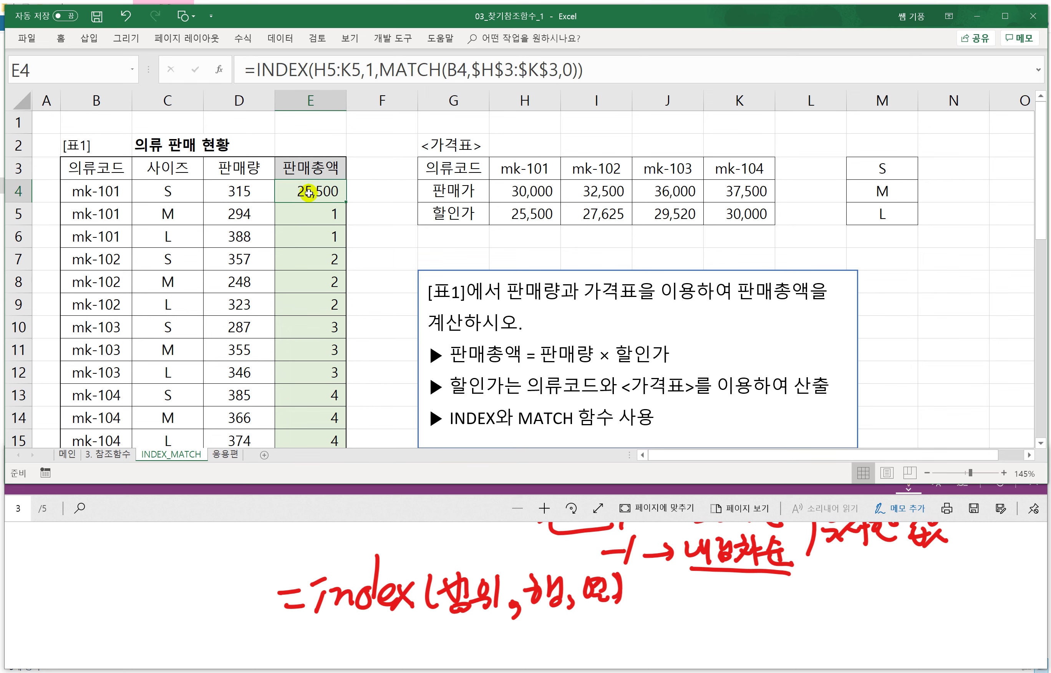
double_click(349, 201)
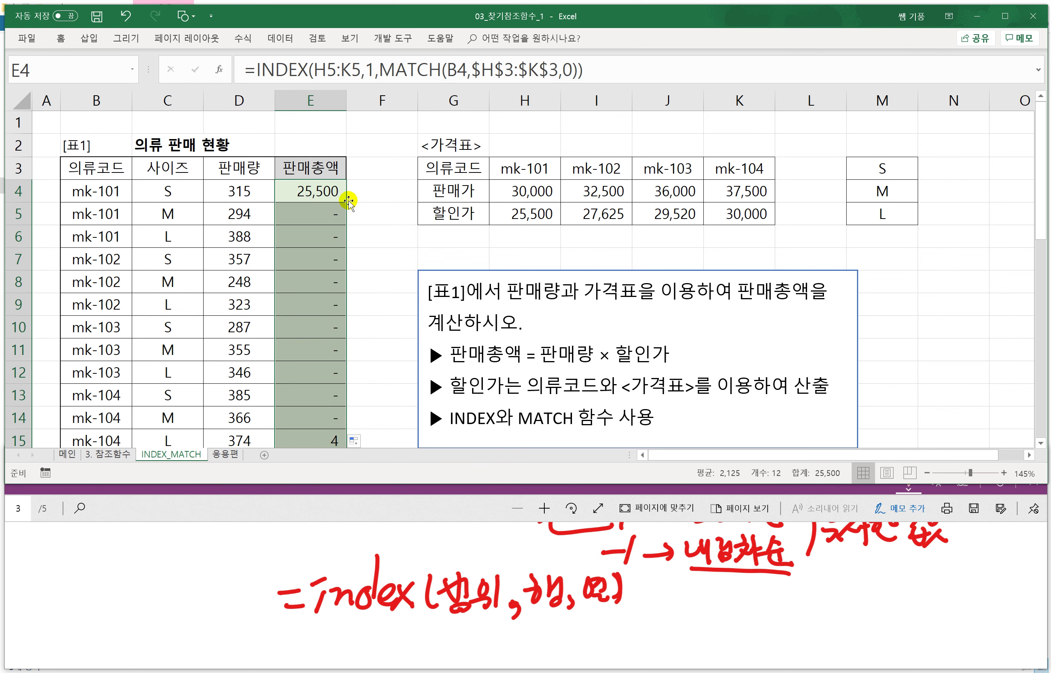
Step: Make the INDEX range in E4 absolute as $H$5:$K$5, and refill the formula down the 판매총액 column
double_click(327, 191)
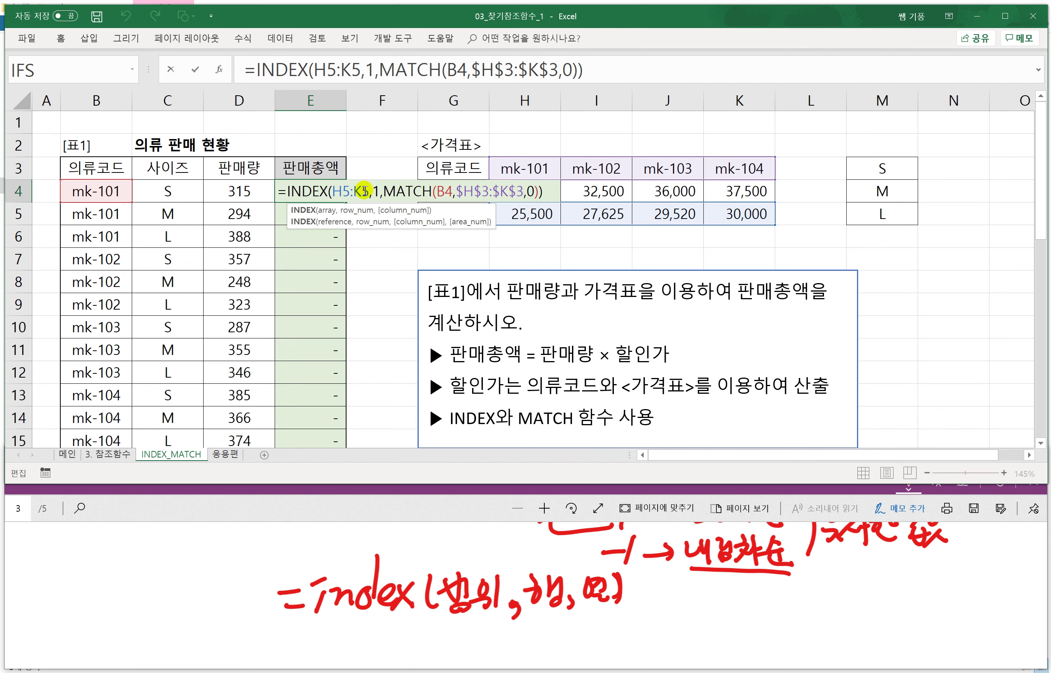
drag(370, 191, 336, 192)
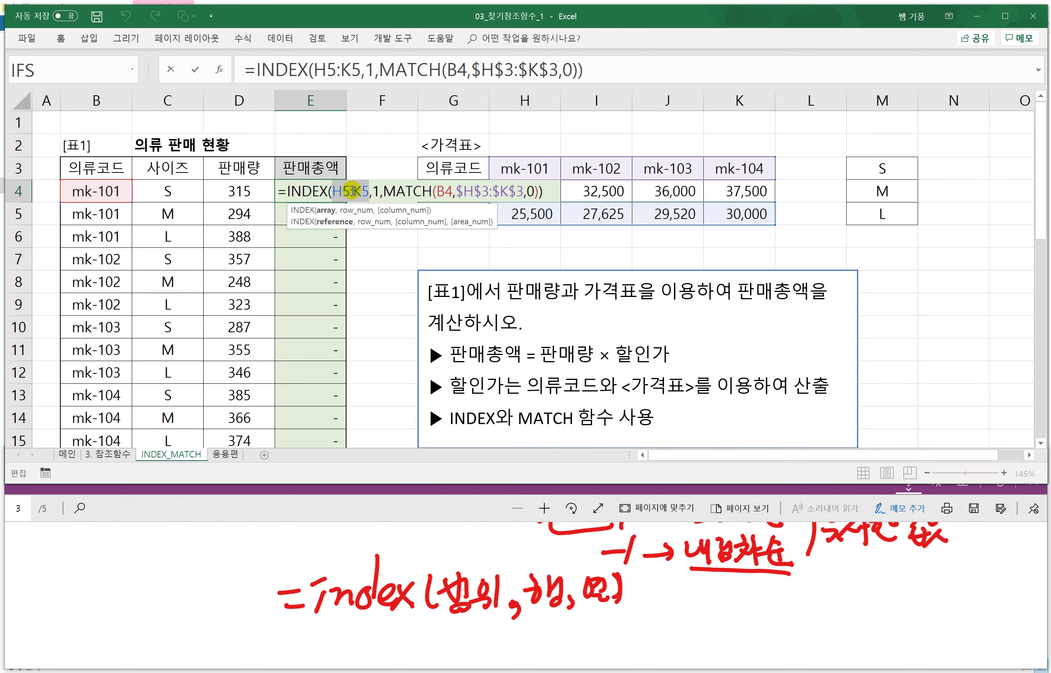
key(F4)
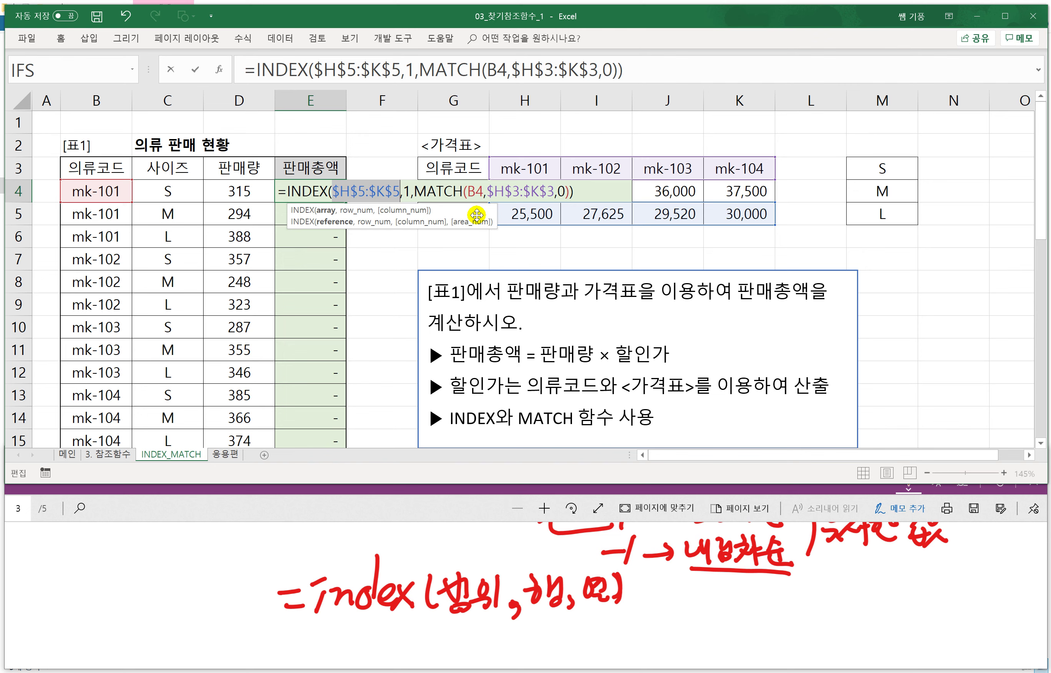
key(Return)
click(305, 194)
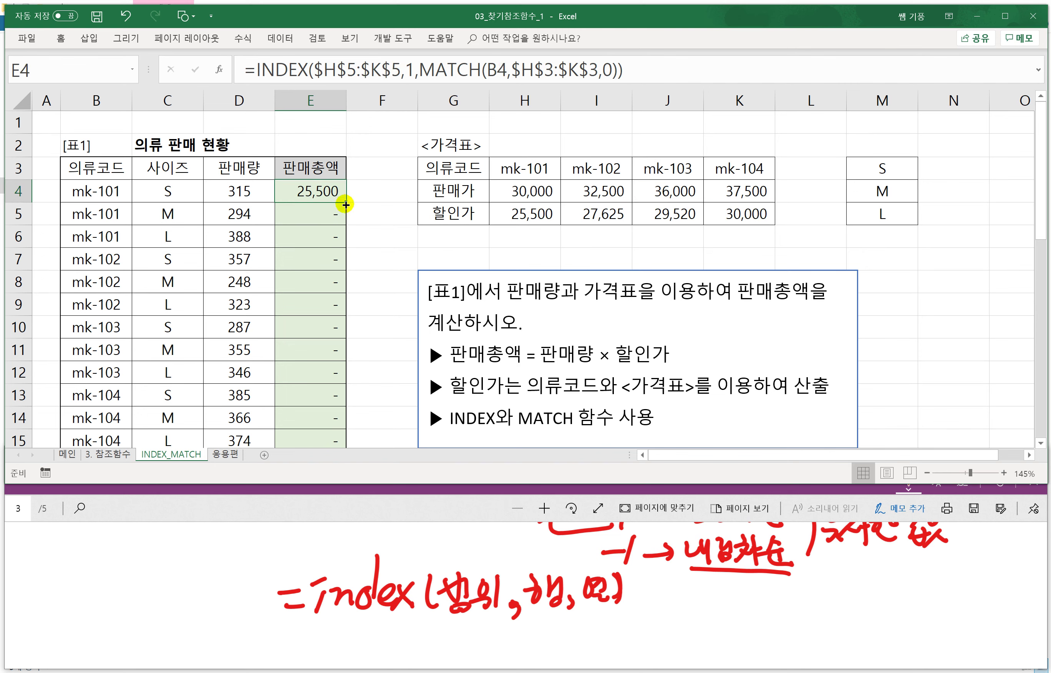
double_click(346, 204)
Step: Review E4's INDEX and MATCH formula, and multiply it by the 판매량 in D4, as D4*INDEX($H$5:$K$5,1,MATCH(B4,$H$3:$K$3,0))
double_click(326, 194)
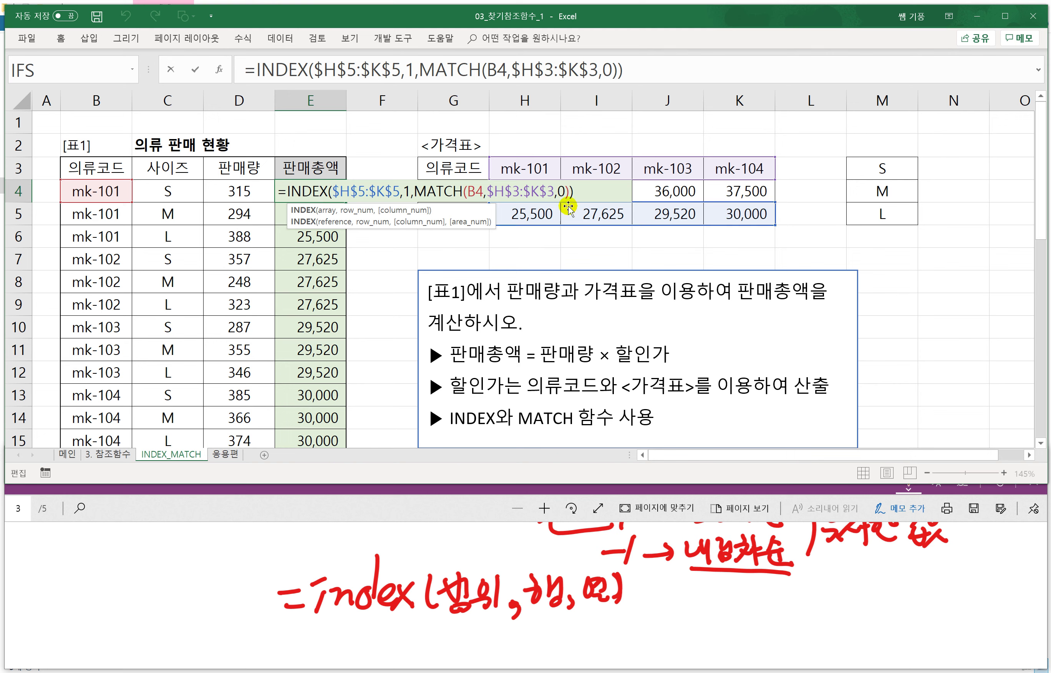
key(Return)
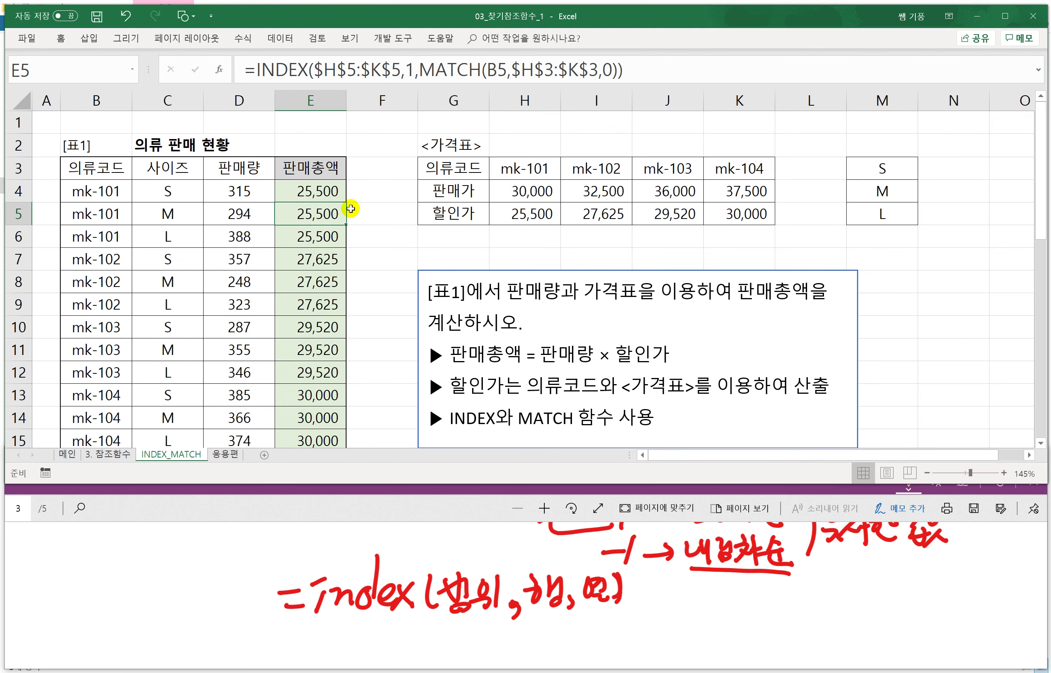
double_click(297, 193)
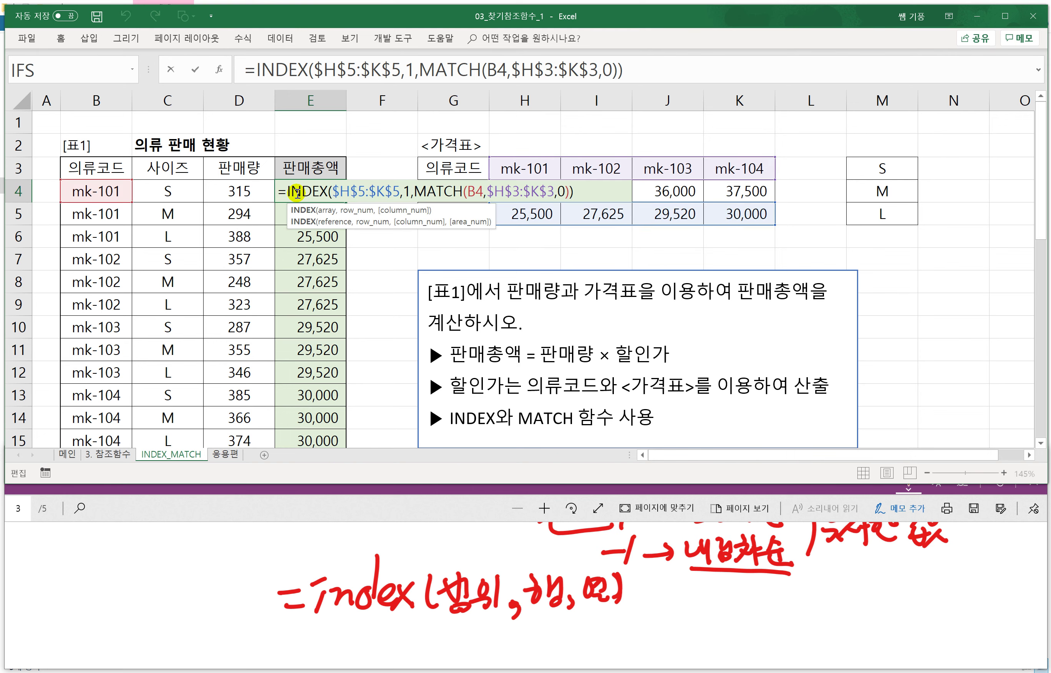
click(286, 191)
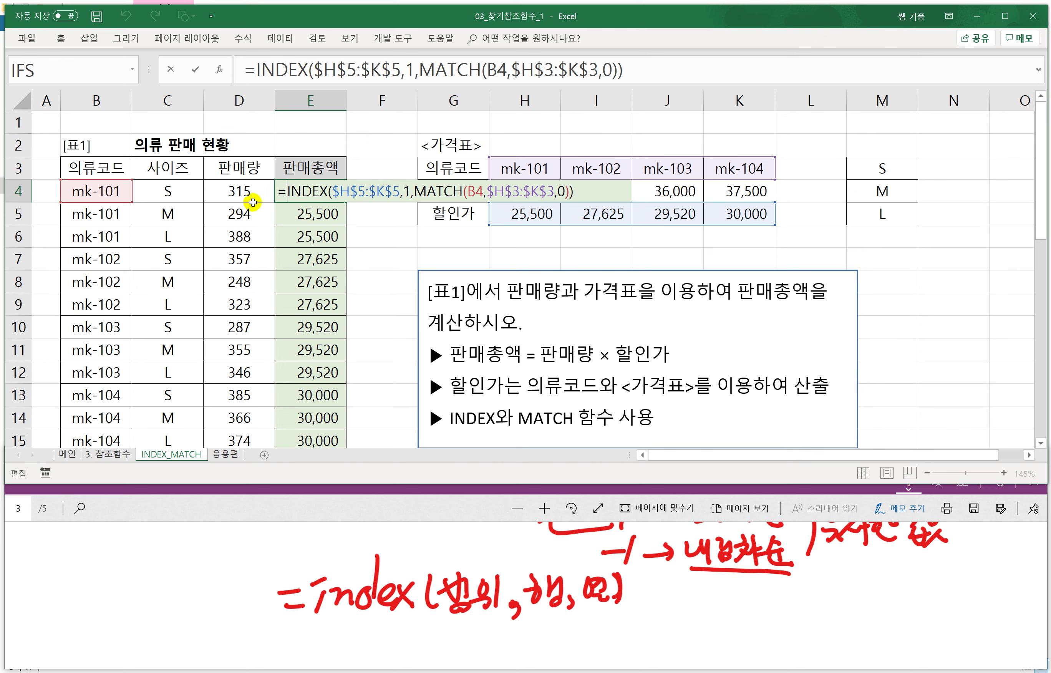
click(231, 192)
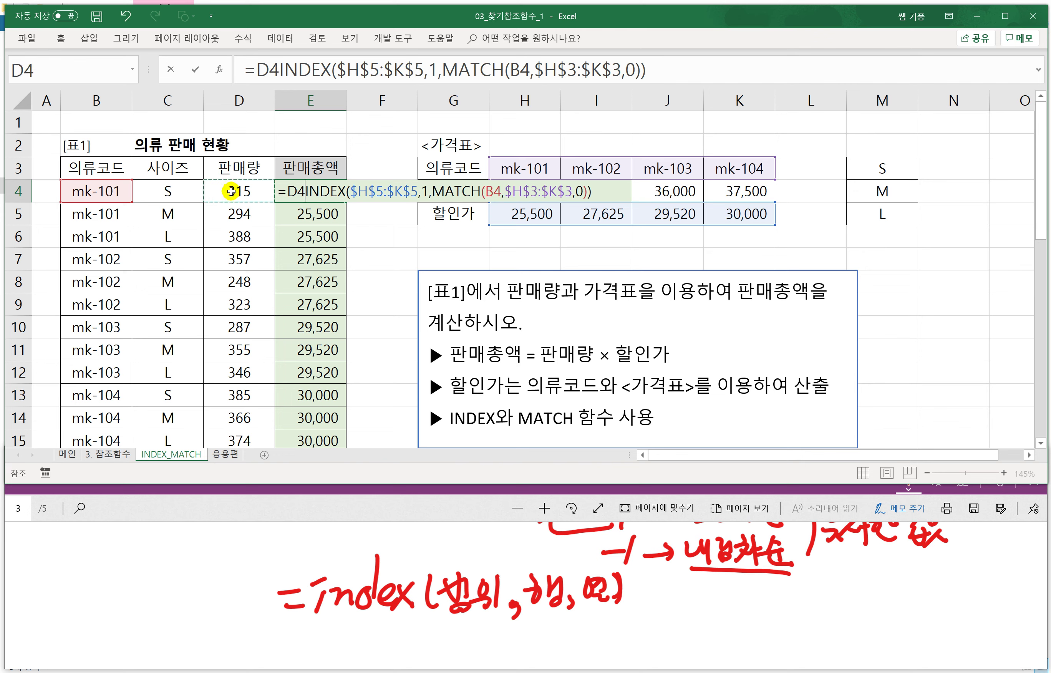
text(*)
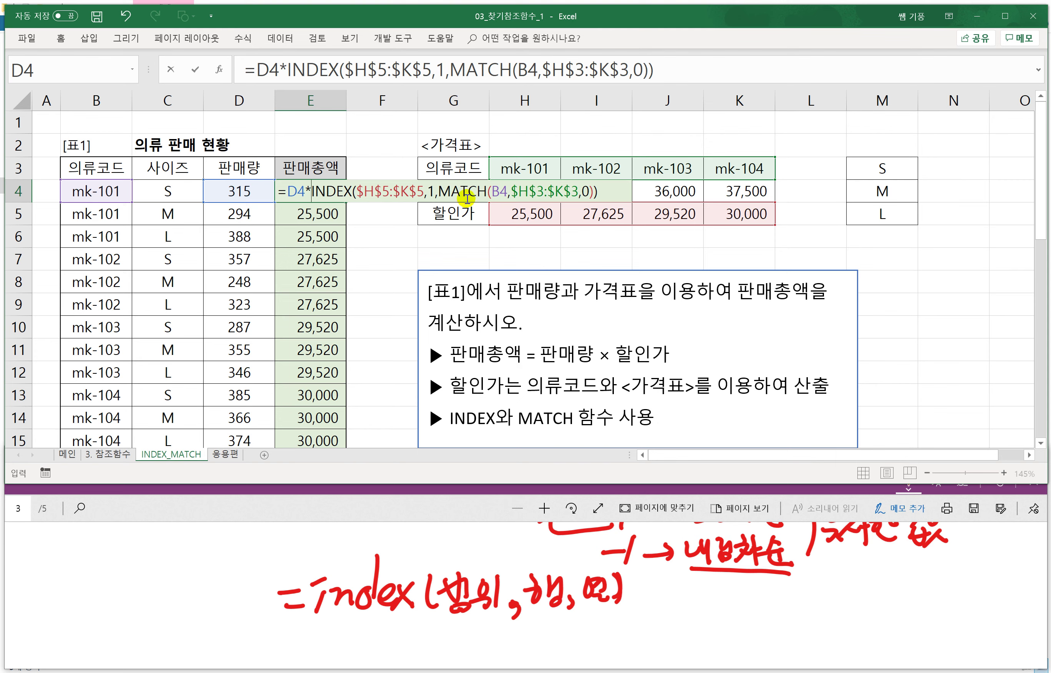
key(Return)
Step: Fill E4's multiplied formula down the 판매총액 column, and autofit column E's width to its values
click(316, 195)
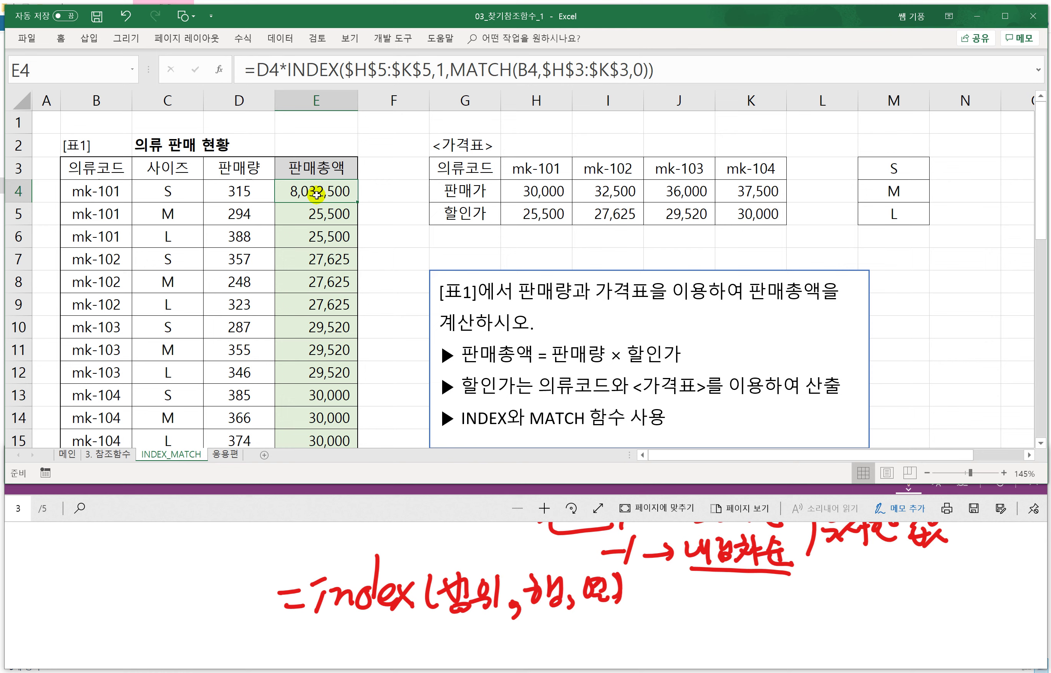
double_click(357, 204)
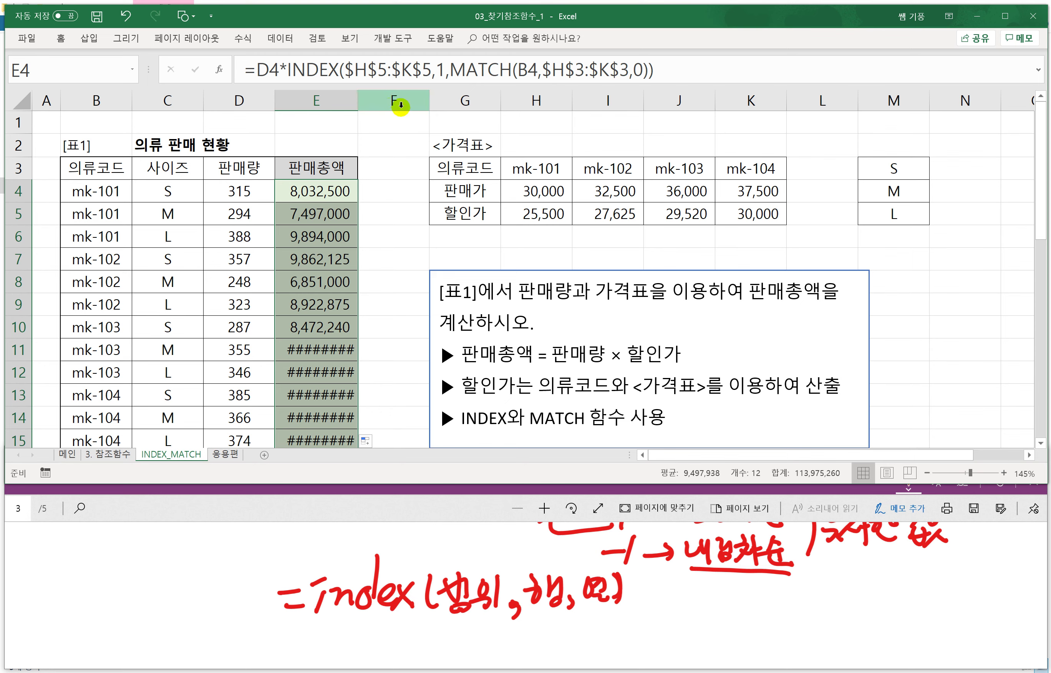
double_click(358, 105)
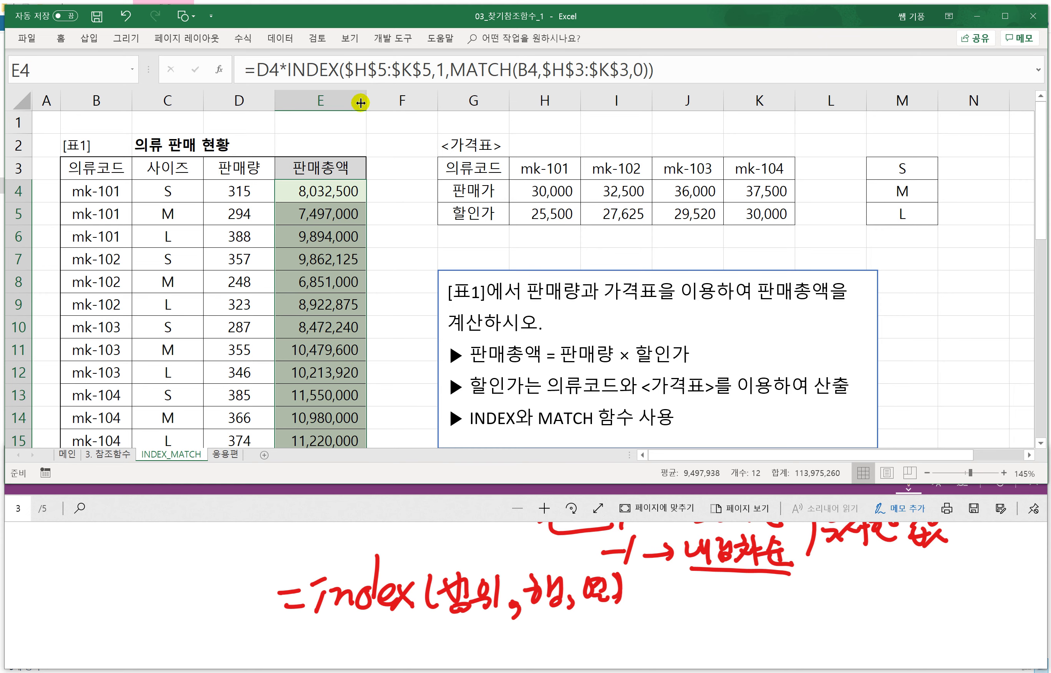
click(396, 358)
Step: Go to the [표2] 가입금액 exercise and its [표3] reference table below the finished table
scroll(401, 375, down, 1)
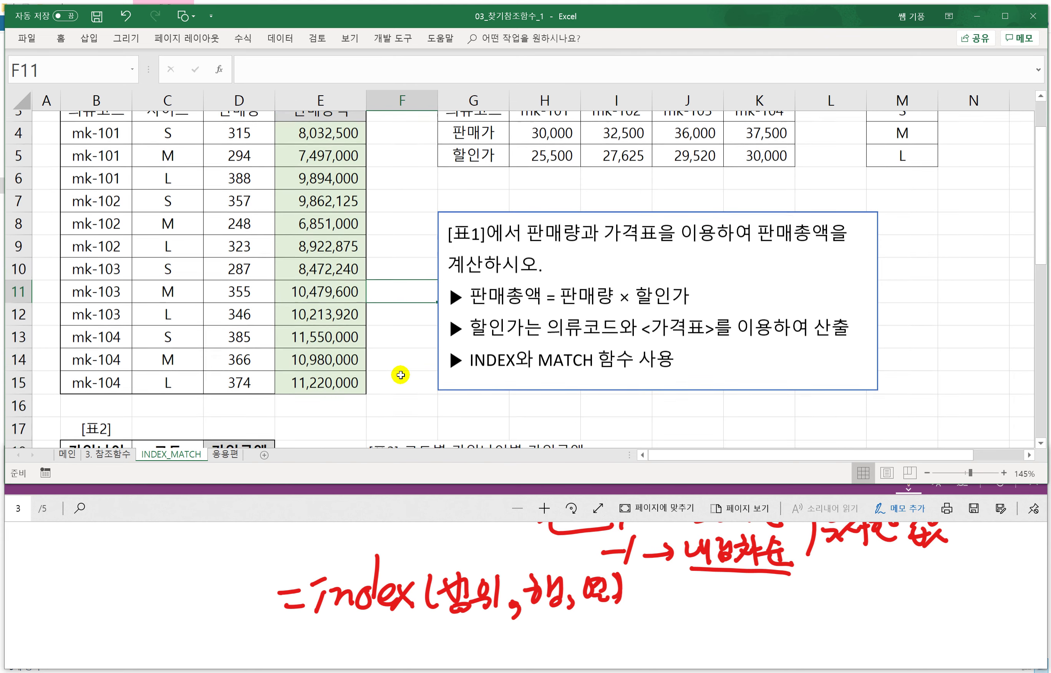
scroll(401, 375, down, 2)
click(415, 331)
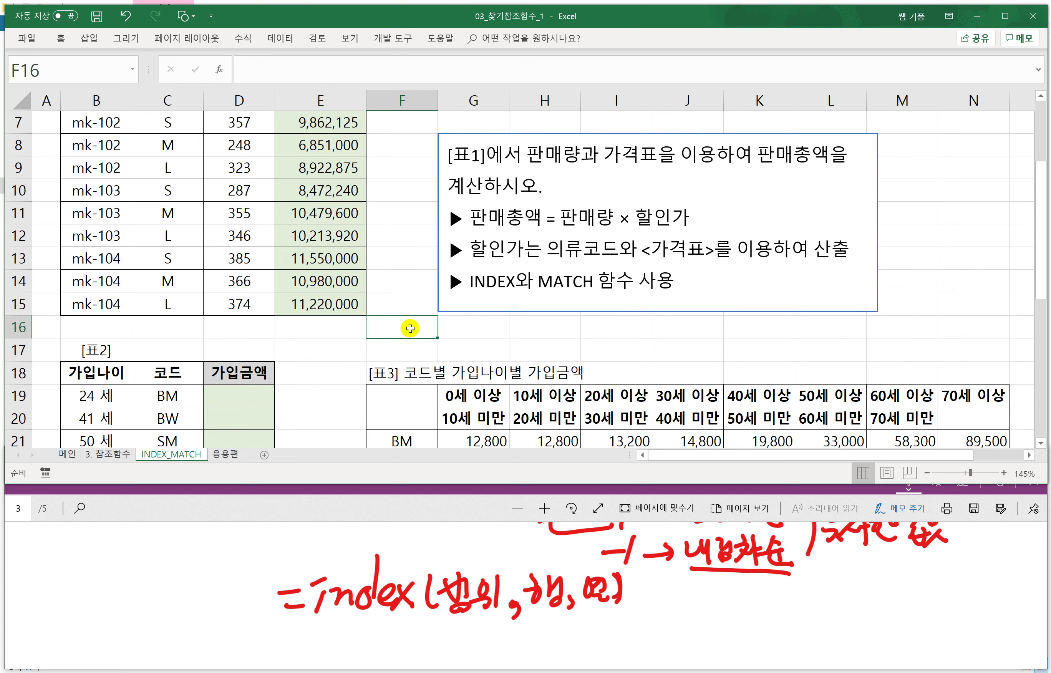